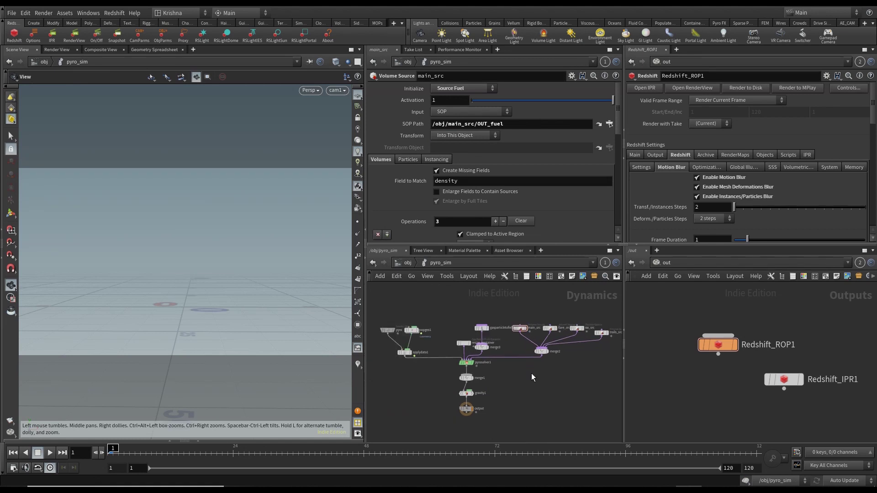
Play the explosion simulation from the first frame and review it up to frame 14.
{"action": "left_click", "coordinate": [50, 452]}
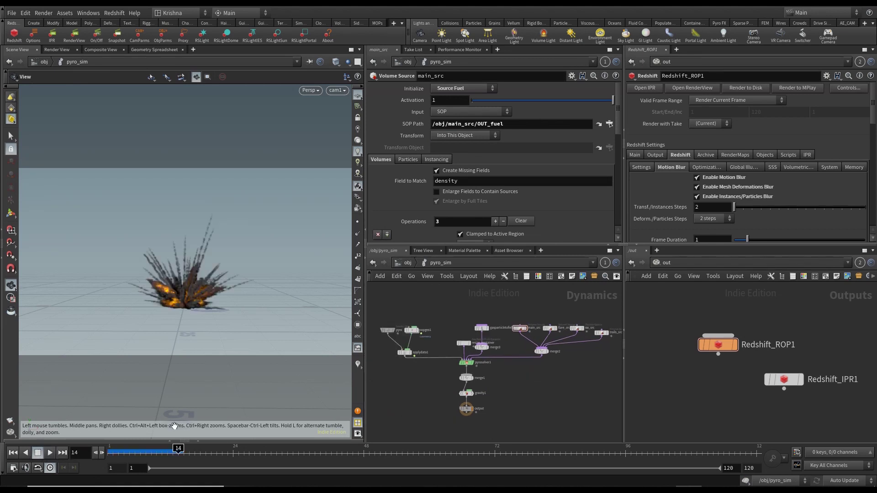
{"action": "left_click", "coordinate": [13, 452]}
{"action": "left_click", "coordinate": [50, 452]}
{"action": "left_click", "coordinate": [39, 453]}
{"action": "left_click_drag", "start_coordinate": [165, 453], "coordinate": [178, 452]}
Examine the pyro smoke object's container and the explosion at several frames and angles up to frame 12, ending at frame 1.
{"action": "left_click", "coordinate": [388, 330]}
{"action": "left_click", "coordinate": [130, 450]}
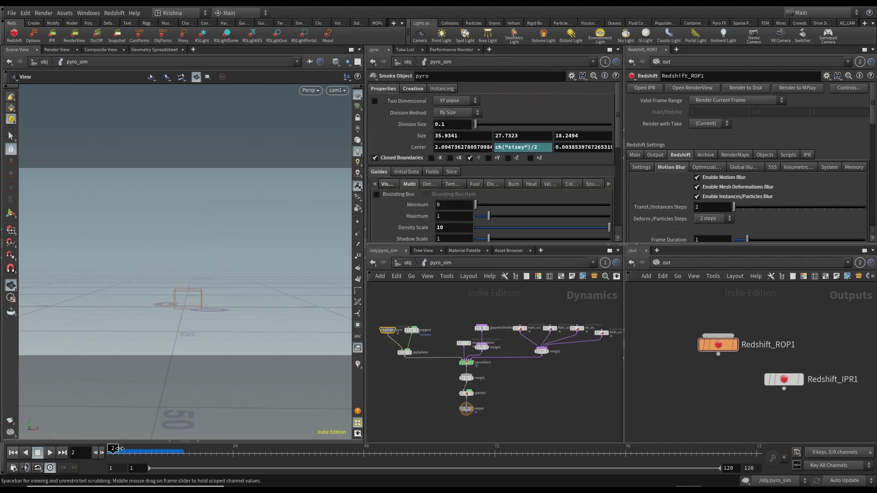
{"action": "left_click_drag", "start_coordinate": [132, 448], "coordinate": [155, 449]}
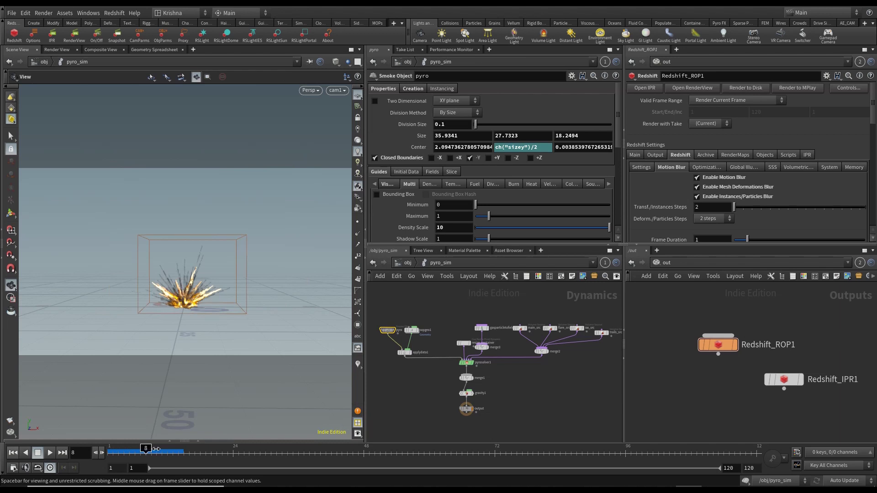
{"action": "scroll", "coordinate": [192, 258], "scroll_direction": "up", "scroll_amount": 6}
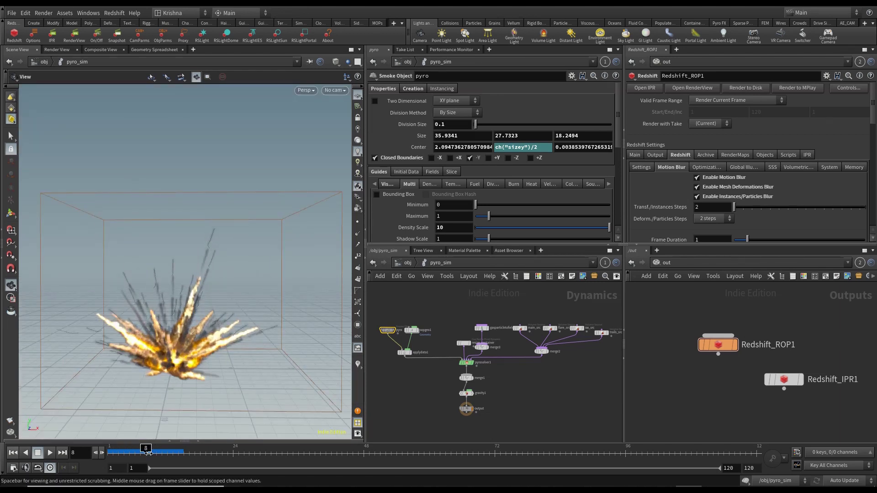
{"action": "left_click_drag", "start_coordinate": [160, 453], "coordinate": [167, 453]}
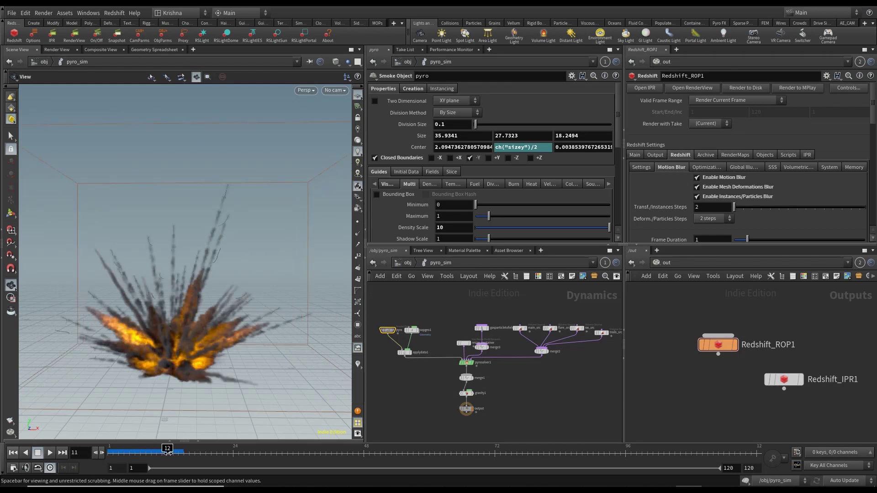
{"action": "left_click_drag", "start_coordinate": [167, 238], "coordinate": [174, 259]}
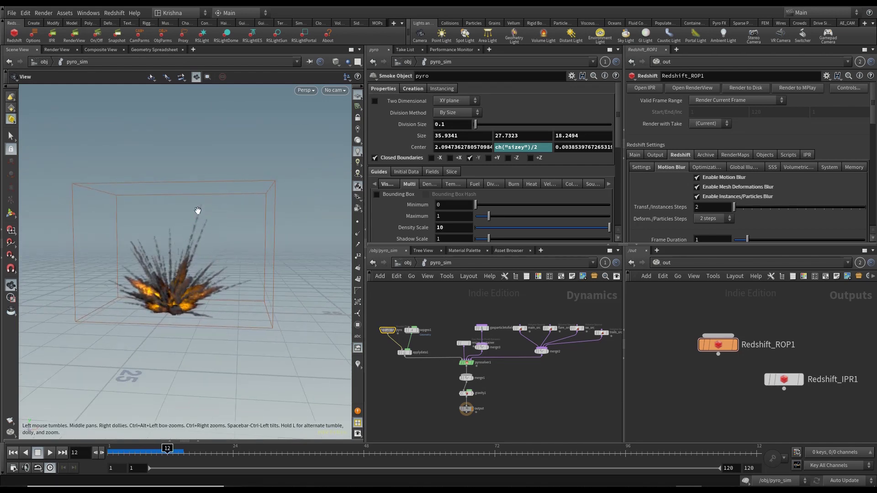
{"action": "left_click_drag", "start_coordinate": [114, 297], "coordinate": [185, 297]}
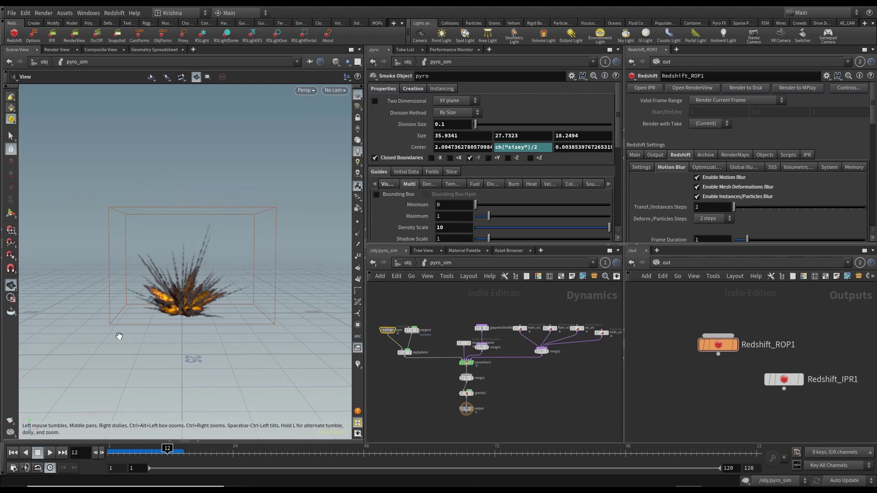
{"action": "left_click", "coordinate": [14, 454]}
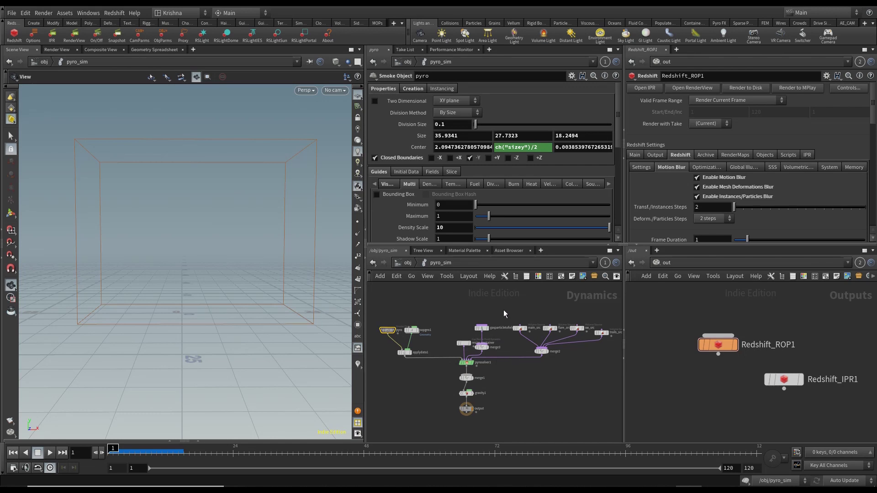
Add a Gas Wind node to the pyro_sim network above the gasparticletofield1 node.
{"action": "key", "text": "Tab"}
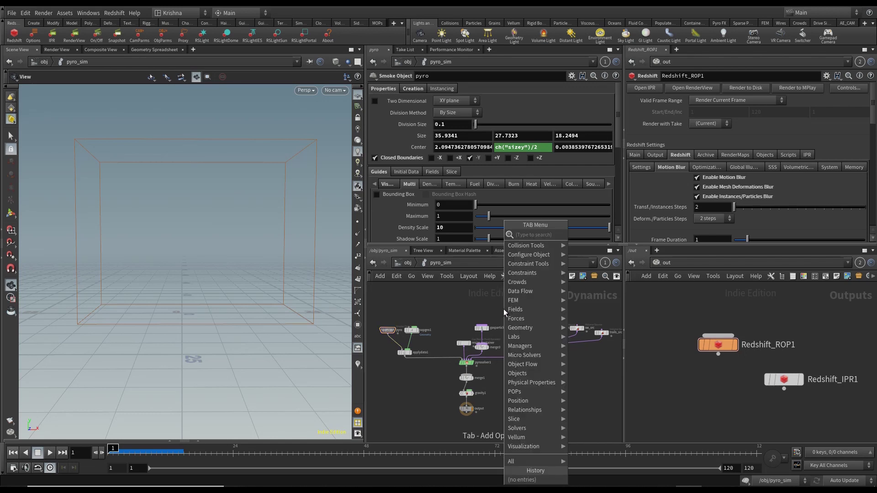
{"action": "type", "text": "gas wind"}
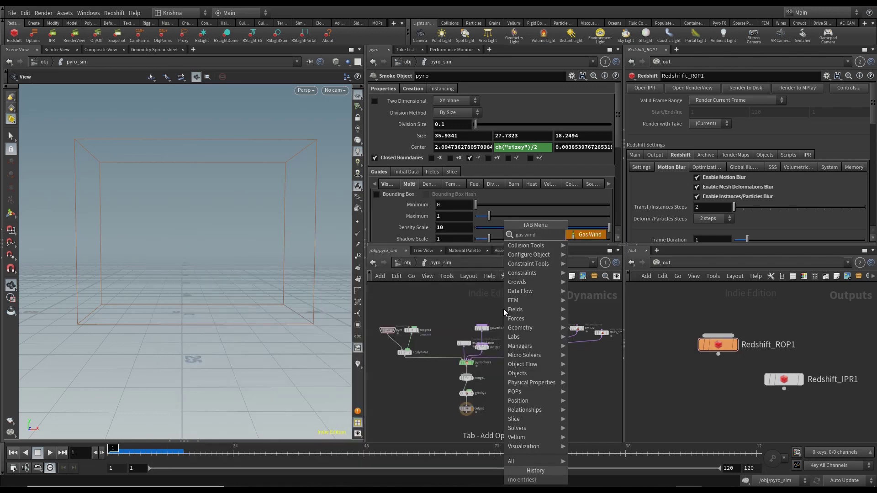
{"action": "key", "text": "Return"}
{"action": "left_click", "coordinate": [503, 308]}
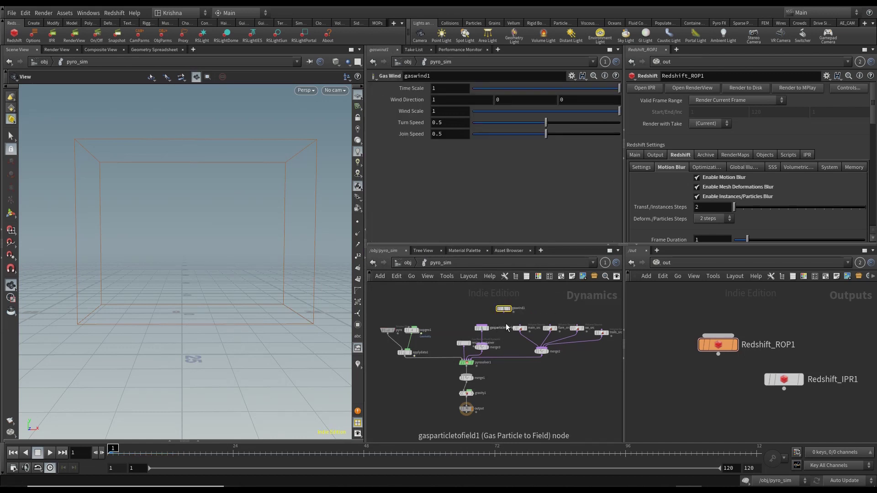
Wire the Gas Wind node's output into the merge3 node that feeds the pyro solver.
{"action": "scroll", "coordinate": [503, 313], "scroll_direction": "up", "scroll_amount": 2}
{"action": "left_click", "coordinate": [504, 312]}
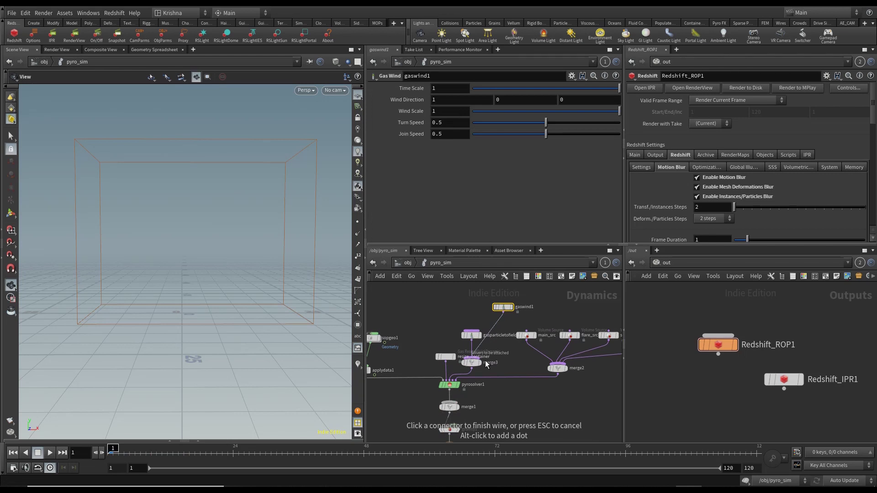
{"action": "scroll", "coordinate": [477, 364], "scroll_direction": "up", "scroll_amount": 3}
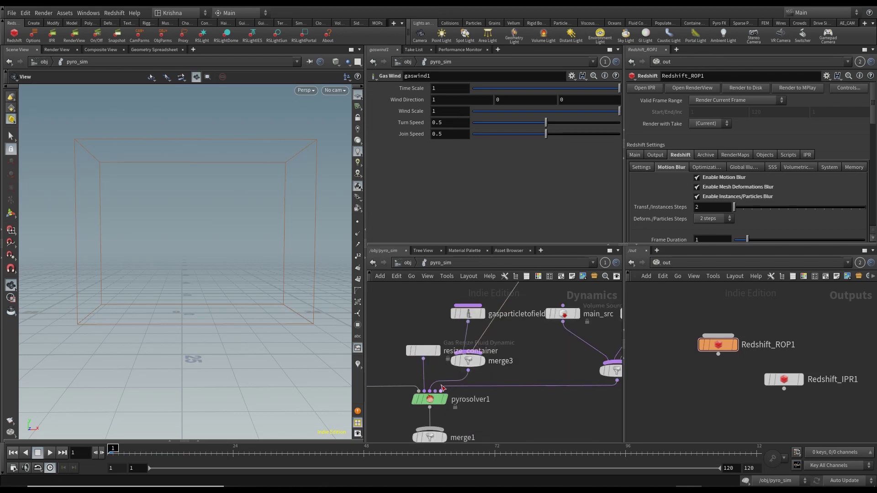
{"action": "left_click", "coordinate": [431, 392]}
{"action": "scroll", "coordinate": [500, 350], "scroll_direction": "down", "scroll_amount": 2}
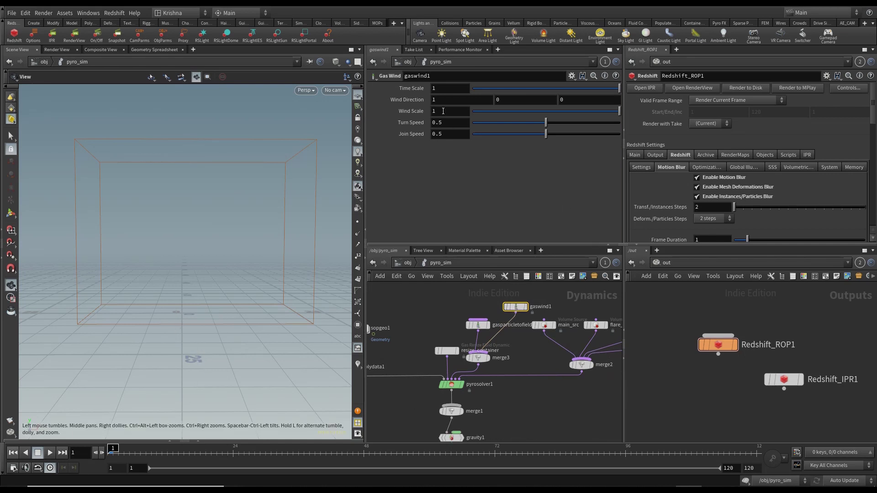
Set the Gas Wind node's wind direction to -1, 0.2, -0.2.
{"action": "left_click", "coordinate": [439, 97]}
{"action": "type", "text": "-1"}
{"action": "key", "text": "Tab"}
{"action": "type", "text": "0.2"}
{"action": "key", "text": "Tab"}
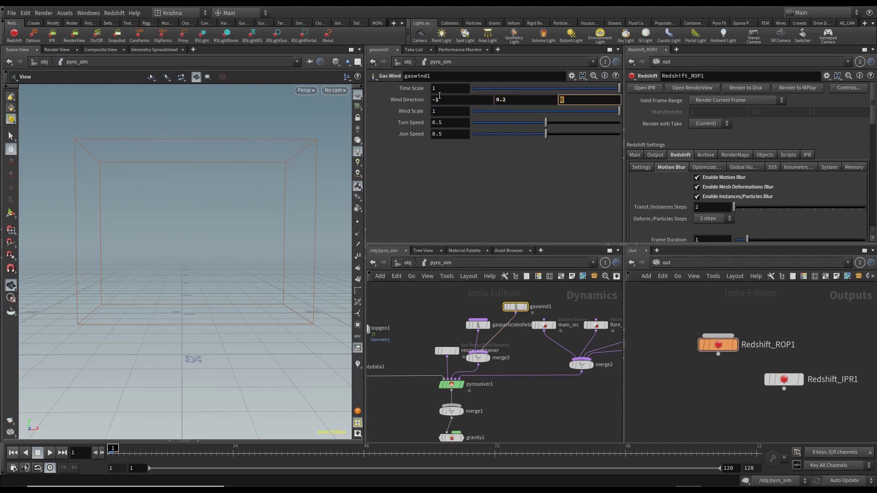
{"action": "type", "text": "-0.2"}
{"action": "key", "text": "Return"}
Set the Gas Wind node's wind scale to 0.2.
{"action": "left_click", "coordinate": [452, 115]}
{"action": "type", "text": "0.2"}
{"action": "key", "text": "Return"}
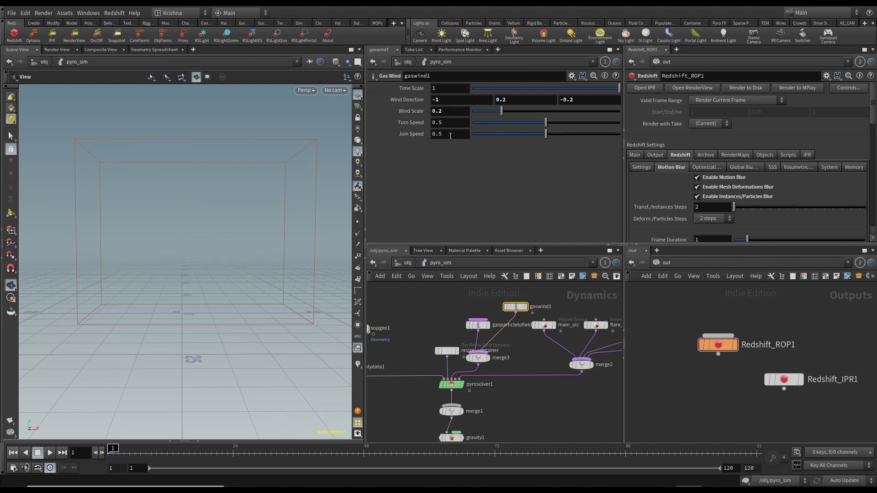
Move the merge3 branch higher above the pyro solver to tidy the network, and save the scene.
{"action": "scroll", "coordinate": [503, 342], "scroll_direction": "down", "scroll_amount": 2}
{"action": "left_click_drag", "start_coordinate": [509, 316], "coordinate": [488, 325]}
{"action": "left_click", "coordinate": [512, 349]}
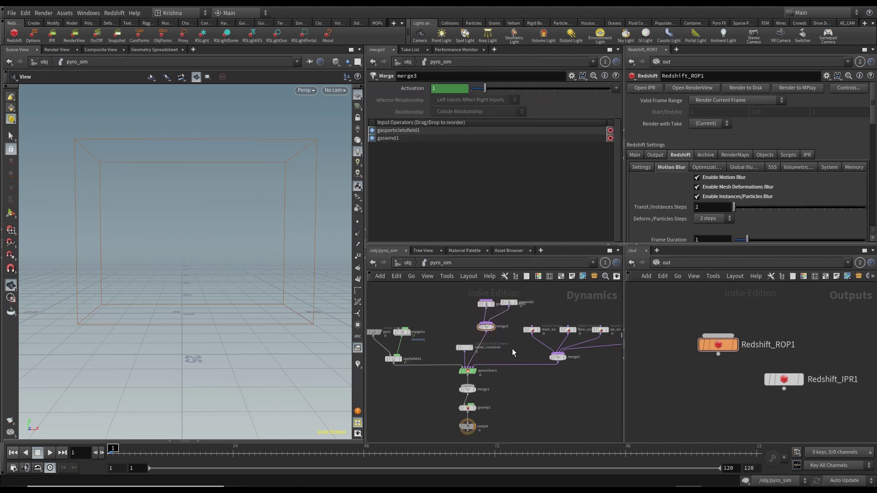
{"action": "key", "text": "ctrl+s"}
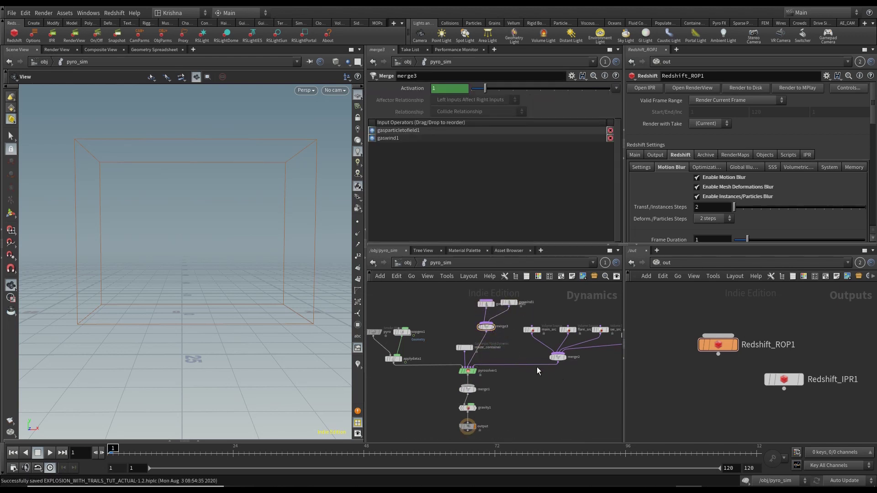
Reposition the main_src and flare_src volume source nodes above merge2, separating them from sw_src and trails_src.
{"action": "middle_click_drag", "start_coordinate": [561, 388], "coordinate": [518, 390]}
{"action": "scroll", "coordinate": [559, 337], "scroll_direction": "up", "scroll_amount": 3}
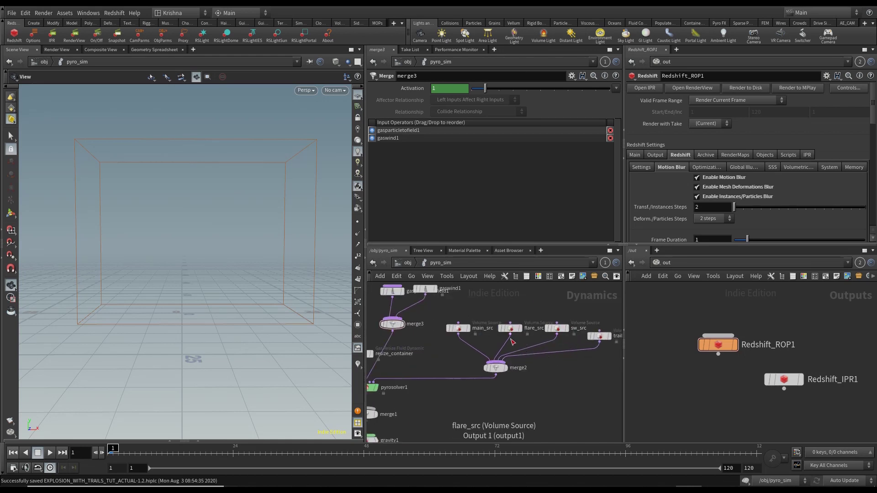
{"action": "scroll", "coordinate": [511, 338], "scroll_direction": "down", "scroll_amount": 2}
{"action": "scroll", "coordinate": [536, 330], "scroll_direction": "up", "scroll_amount": 2}
{"action": "mouse_move", "coordinate": [445, 314]}
{"action": "left_mouse_down"}
{"action": "mouse_move", "coordinate": [497, 343]}
{"action": "mouse_move", "coordinate": [432, 329]}
{"action": "mouse_move", "coordinate": [444, 323]}
{"action": "left_mouse_up"}
{"action": "left_click", "coordinate": [455, 334]}
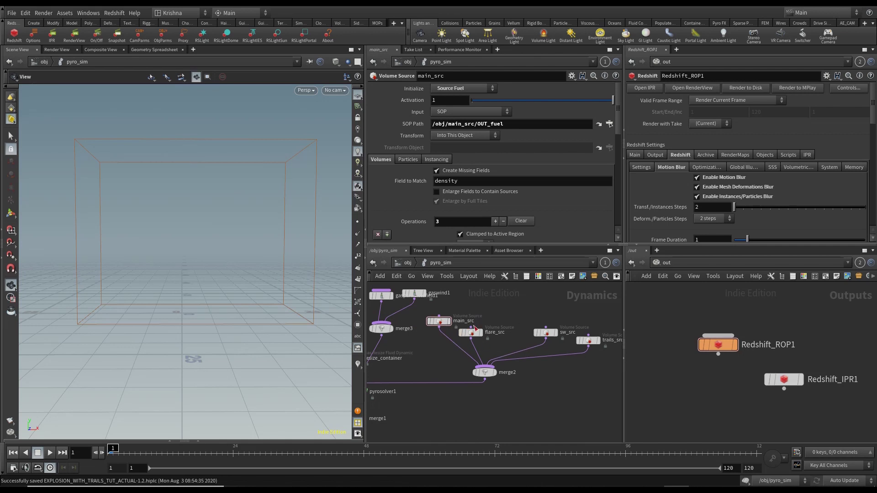
{"action": "scroll", "coordinate": [478, 337], "scroll_direction": "down", "scroll_amount": 2}
{"action": "scroll", "coordinate": [441, 363], "scroll_direction": "down", "scroll_amount": 1}
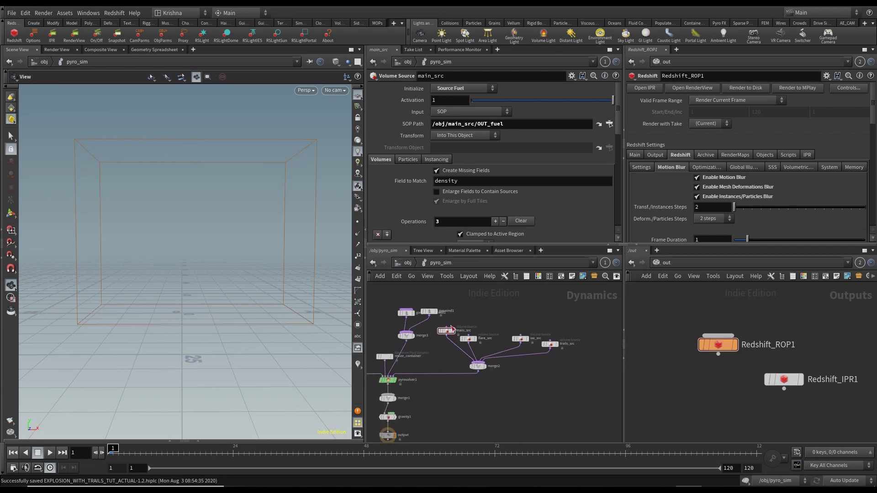
Examine the settings of the trails_src and sw_src volume sources and of the gasparticletofield1 node.
{"action": "left_click", "coordinate": [551, 344]}
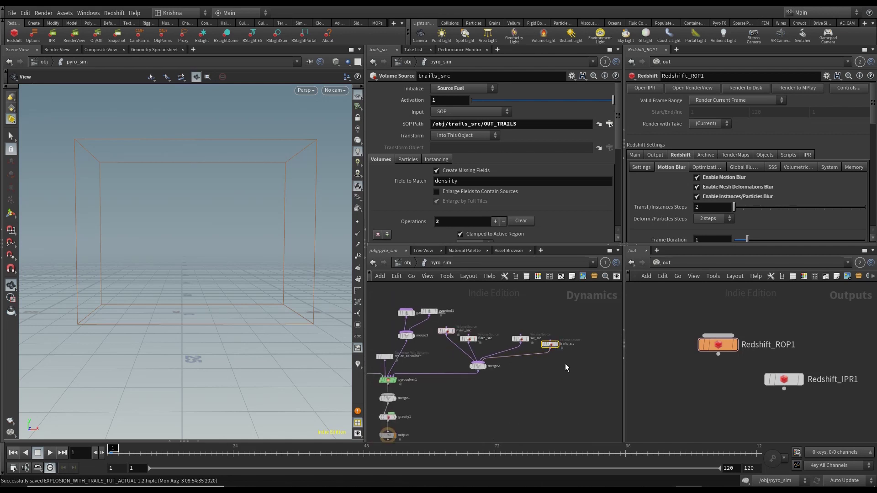
{"action": "scroll", "coordinate": [565, 368], "scroll_direction": "up", "scroll_amount": 1}
{"action": "left_click", "coordinate": [500, 328]}
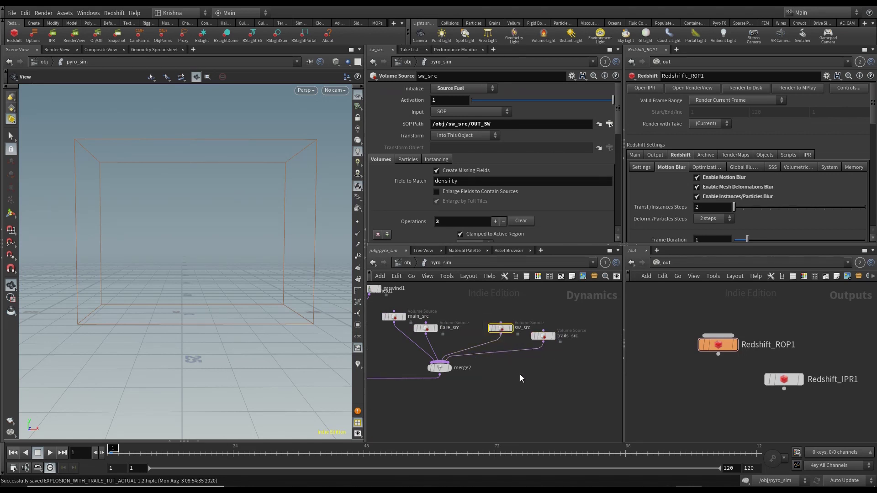
{"action": "scroll", "coordinate": [501, 349], "scroll_direction": "down", "scroll_amount": 1}
{"action": "middle_click_drag", "start_coordinate": [500, 349], "coordinate": [514, 390]}
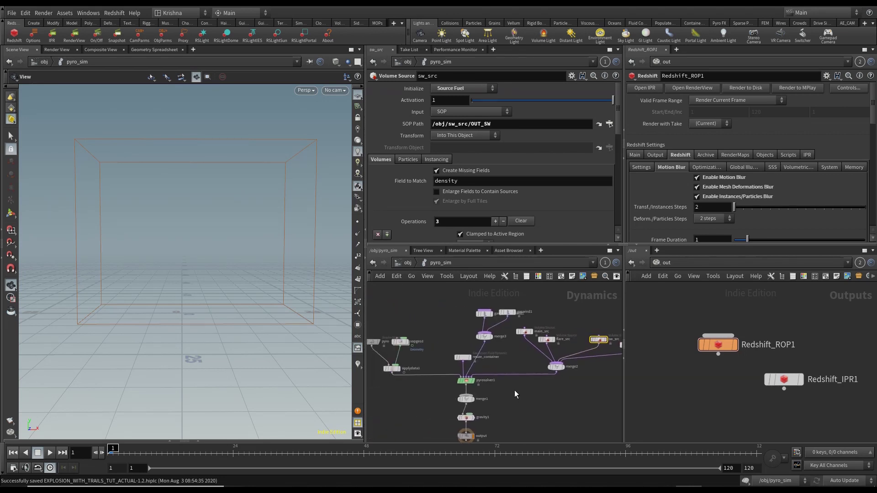
{"action": "scroll", "coordinate": [480, 313], "scroll_direction": "up", "scroll_amount": 4}
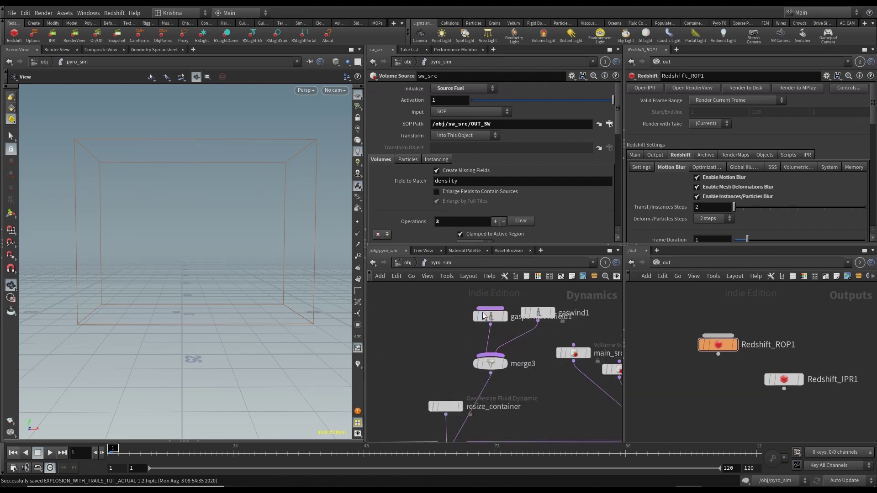
{"action": "left_click_drag", "start_coordinate": [455, 301], "coordinate": [499, 333]}
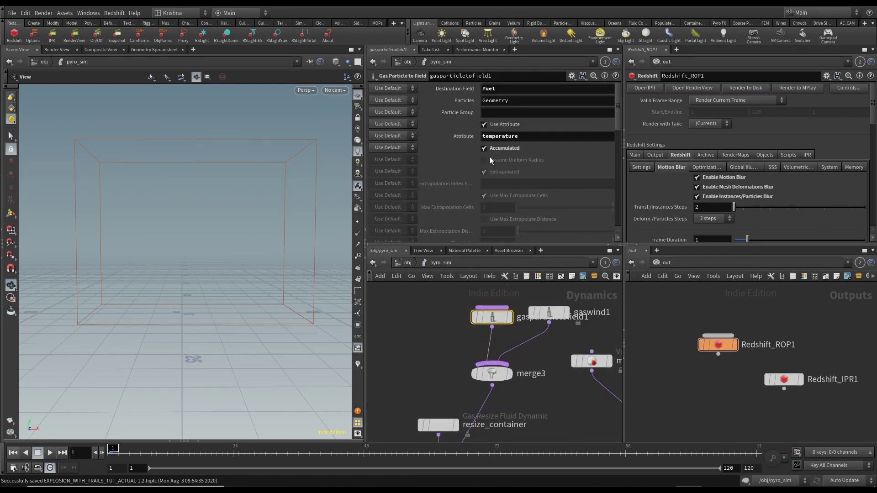
{"action": "scroll", "coordinate": [449, 338], "scroll_direction": "down", "scroll_amount": 5}
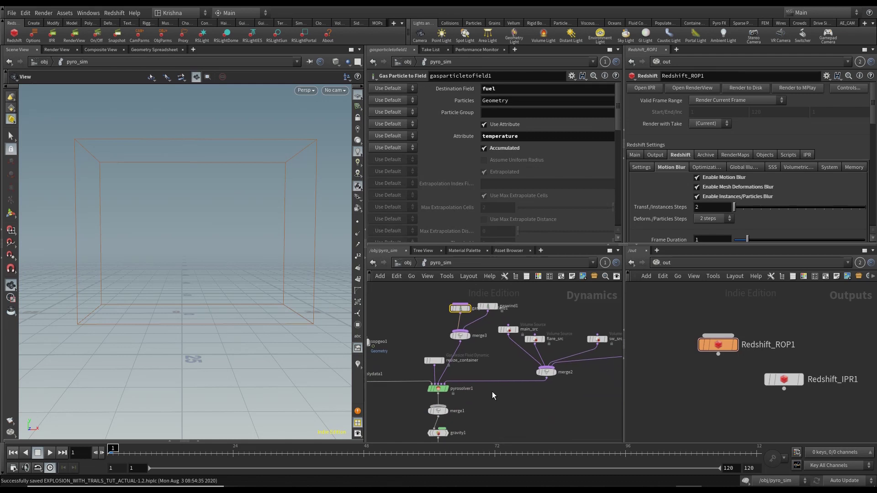
{"action": "scroll", "coordinate": [500, 395], "scroll_direction": "down", "scroll_amount": 3}
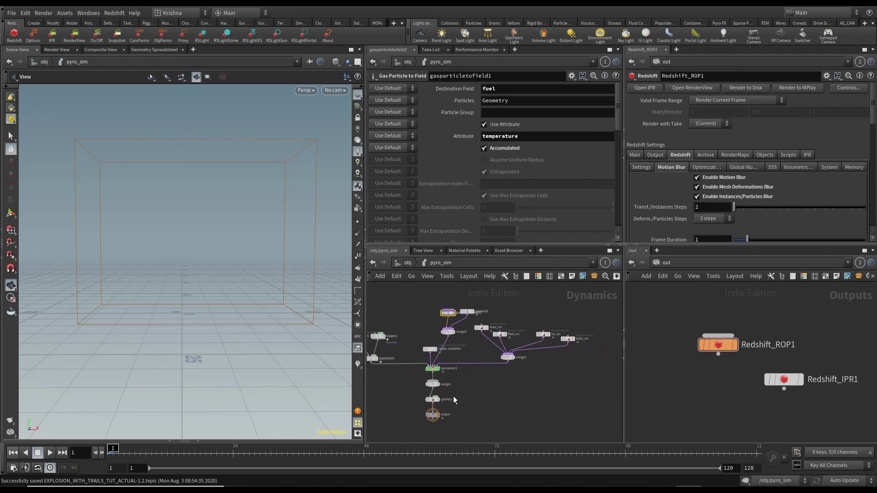
Duplicate the pyrosolver1 node and place the copy below merge2.
{"action": "left_click", "coordinate": [435, 369]}
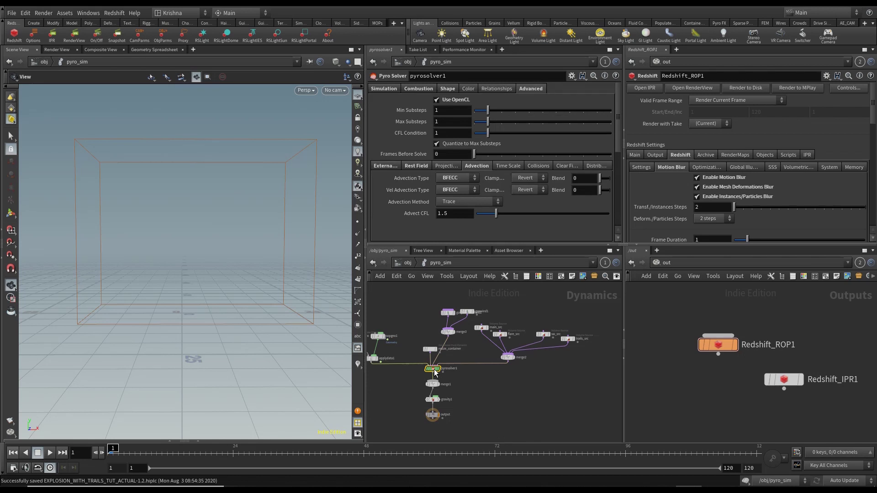
{"action": "left_click_drag", "start_coordinate": [435, 372], "coordinate": [494, 388]}
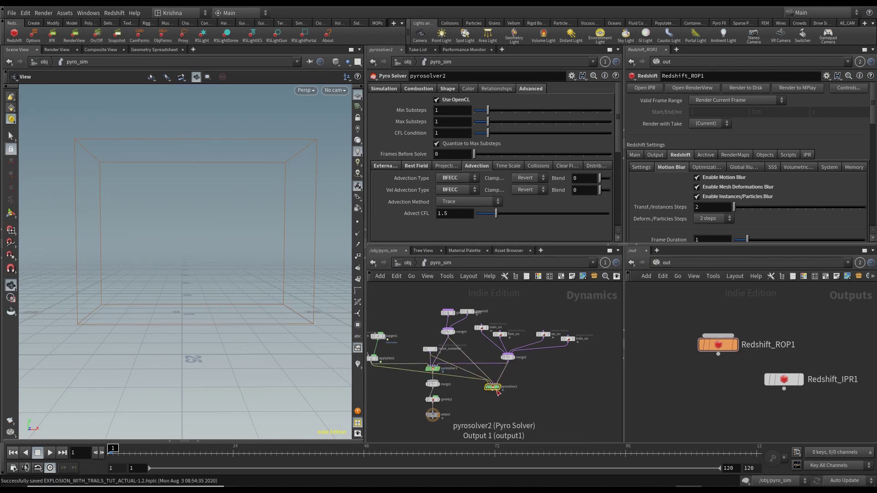
{"action": "scroll", "coordinate": [515, 403], "scroll_direction": "up", "scroll_amount": 2}
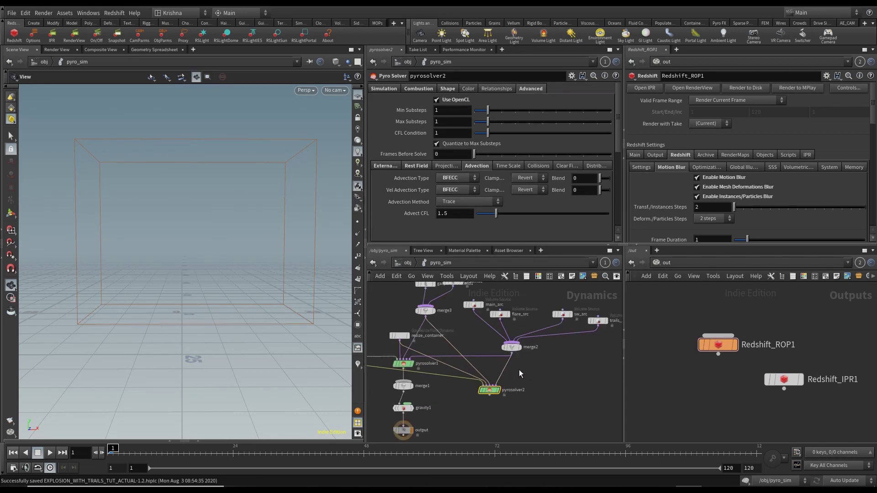
Disconnect all input wires from the duplicated pyro solver below merge2.
{"action": "key", "text": "y"}
{"action": "mouse_move", "coordinate": [528, 371]}
{"action": "left_mouse_down"}
{"action": "mouse_move", "coordinate": [454, 382]}
{"action": "mouse_move", "coordinate": [550, 379]}
{"action": "left_mouse_up"}
{"action": "middle_click_drag", "start_coordinate": [468, 343], "coordinate": [502, 360]}
{"action": "scroll", "coordinate": [481, 345], "scroll_direction": "down", "scroll_amount": 1}
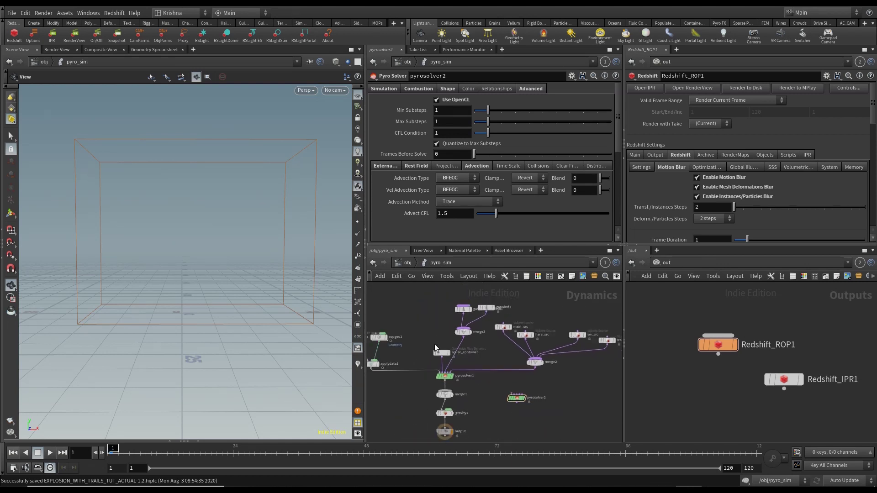
Examine the gasparticletofield1 node and the wiring of merge3 and resize_container into pyrosolver1's inputs.
{"action": "scroll", "coordinate": [434, 344], "scroll_direction": "up", "scroll_amount": 2}
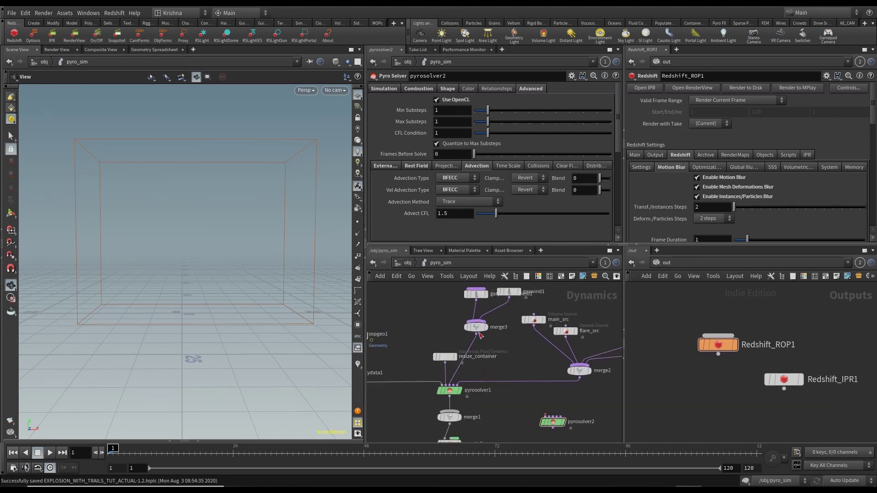
{"action": "left_click", "coordinate": [475, 294]}
{"action": "left_click_drag", "start_coordinate": [475, 332], "coordinate": [450, 382]}
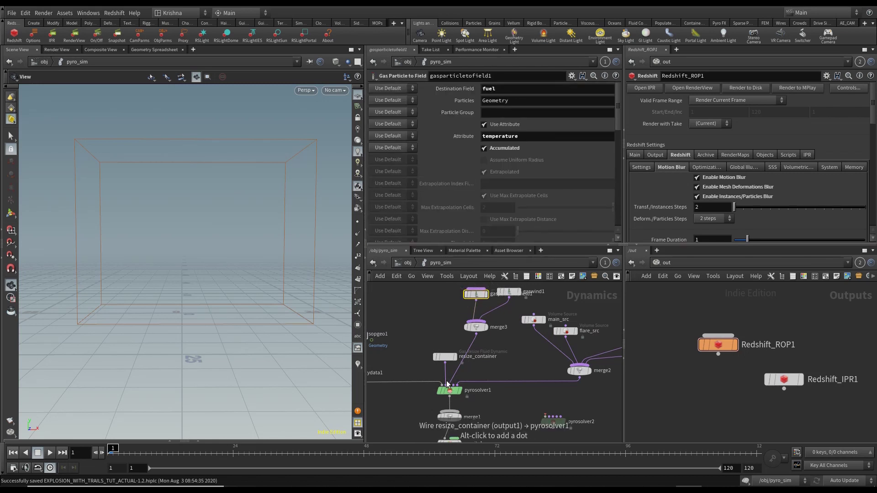
{"action": "mouse_move", "coordinate": [455, 392]}
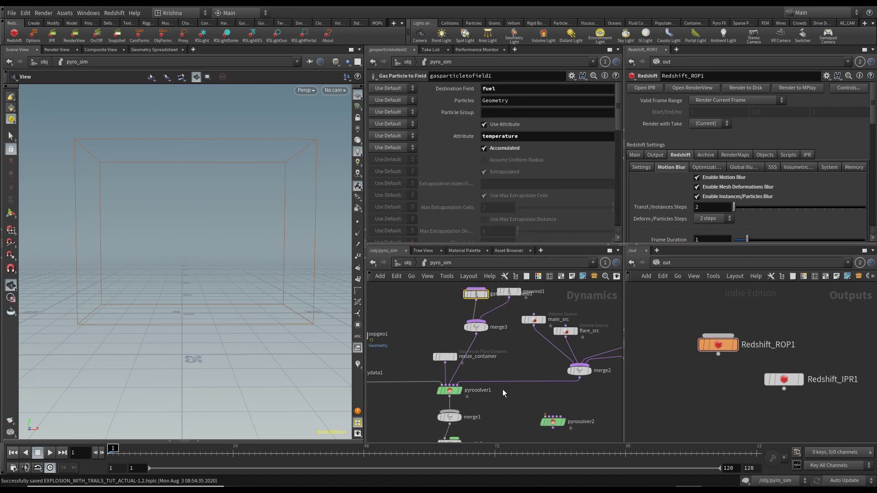
Cut the wire running from merge2 into pyrosolver1.
{"action": "key", "text": "y"}
{"action": "left_click_drag", "start_coordinate": [504, 388], "coordinate": [511, 356]}
{"action": "scroll", "coordinate": [531, 369], "scroll_direction": "down", "scroll_amount": 2}
{"action": "middle_click_drag", "start_coordinate": [539, 378], "coordinate": [539, 363]}
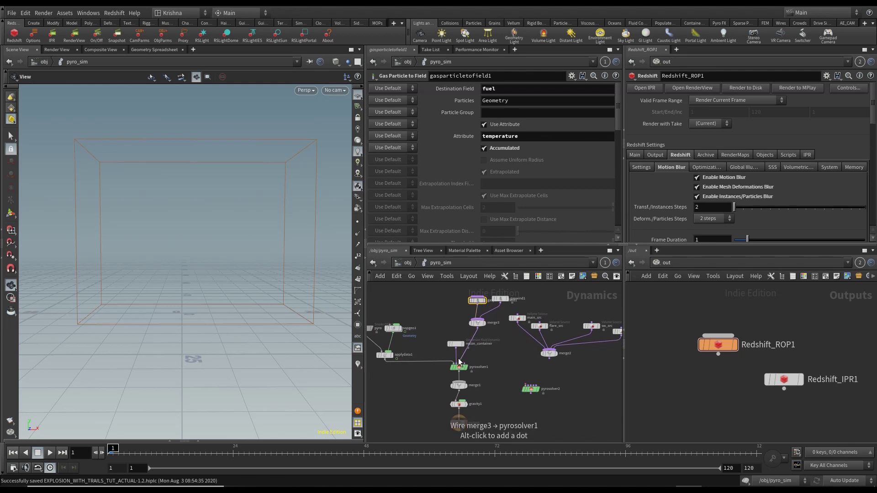
{"action": "scroll", "coordinate": [500, 368], "scroll_direction": "down", "scroll_amount": 2}
{"action": "middle_click_drag", "start_coordinate": [500, 368], "coordinate": [527, 370]}
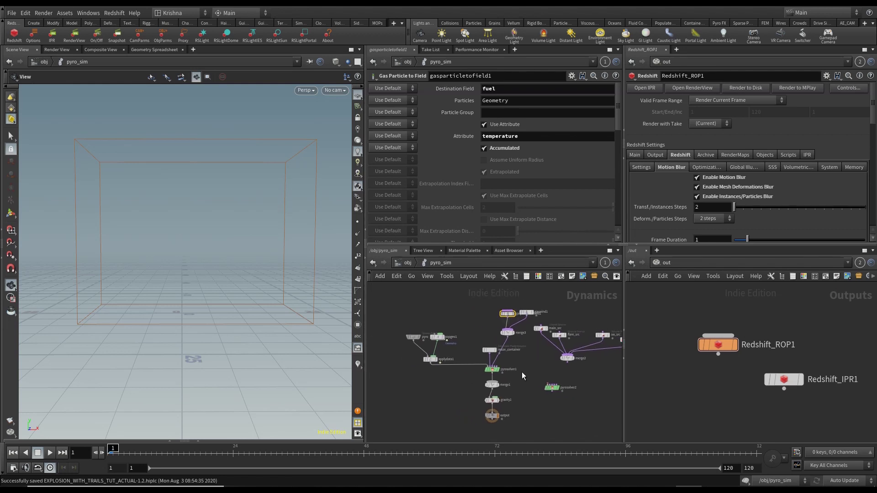
Play the simulation briefly with pyrosolver1 selected, stop it and return to the first frame.
{"action": "left_click", "coordinate": [490, 369]}
{"action": "left_click", "coordinate": [51, 452]}
{"action": "left_click", "coordinate": [40, 453]}
{"action": "scroll", "coordinate": [204, 325], "scroll_direction": "up", "scroll_amount": 2}
{"action": "left_click", "coordinate": [13, 452]}
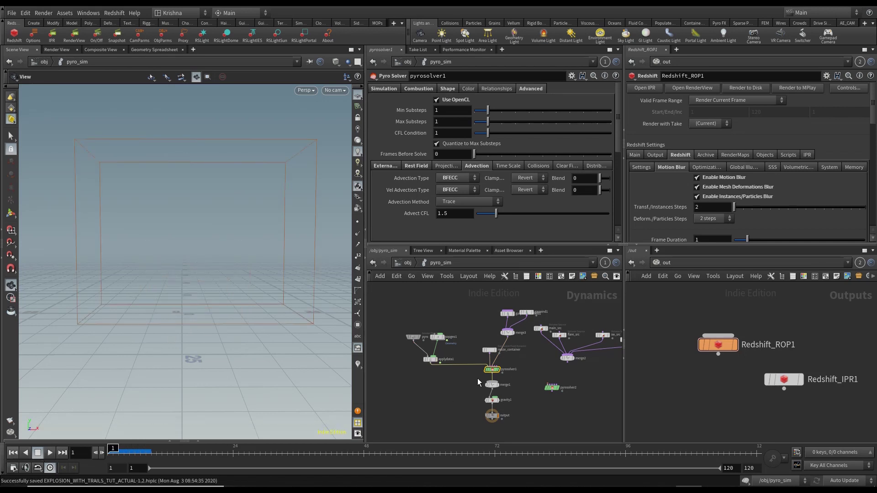
Move pyrosolver1 and its input nodes away from merge1, and shift the pyro smoke object clear of sopgeo1.
{"action": "left_click_drag", "start_coordinate": [413, 313], "coordinate": [453, 373]}
{"action": "left_click", "coordinate": [494, 369]}
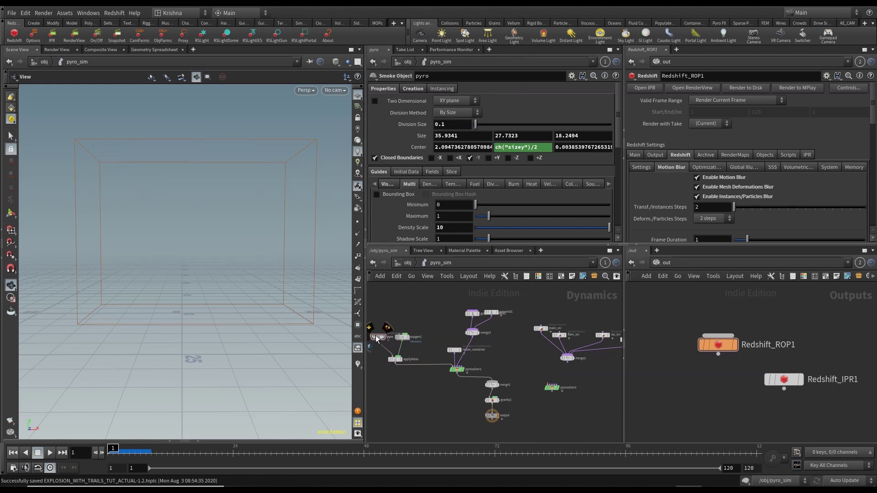
{"action": "left_click_drag", "start_coordinate": [376, 335], "coordinate": [383, 326]}
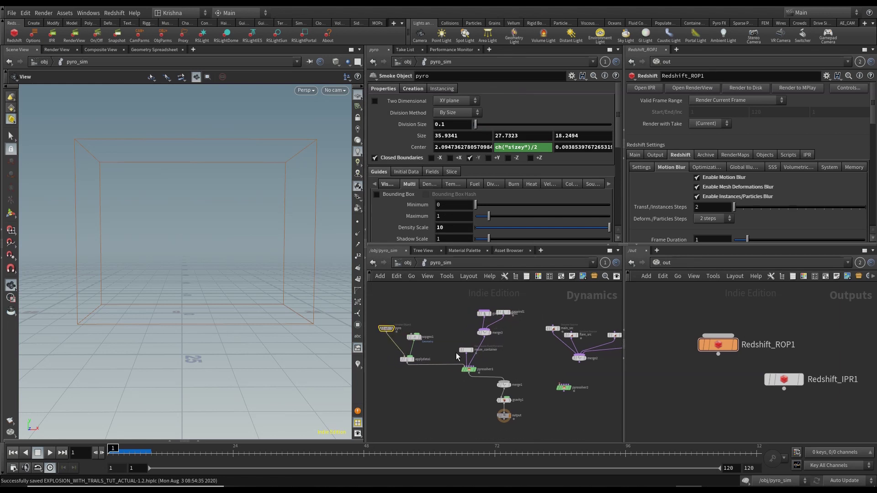
Rename the pyro smoke object as flash_lines.
{"action": "scroll", "coordinate": [399, 321], "scroll_direction": "up", "scroll_amount": 2}
{"action": "double_click", "coordinate": [396, 327]}
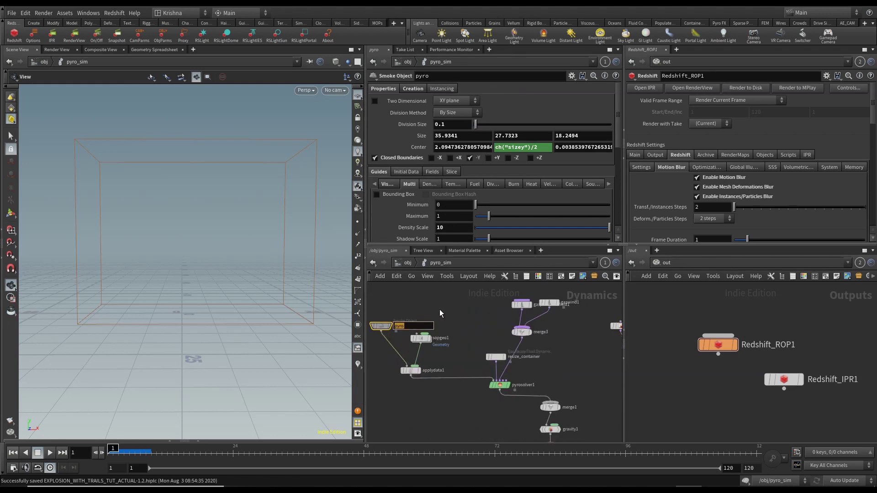
{"action": "type", "text": "flash_lines"}
{"action": "key", "text": "Return"}
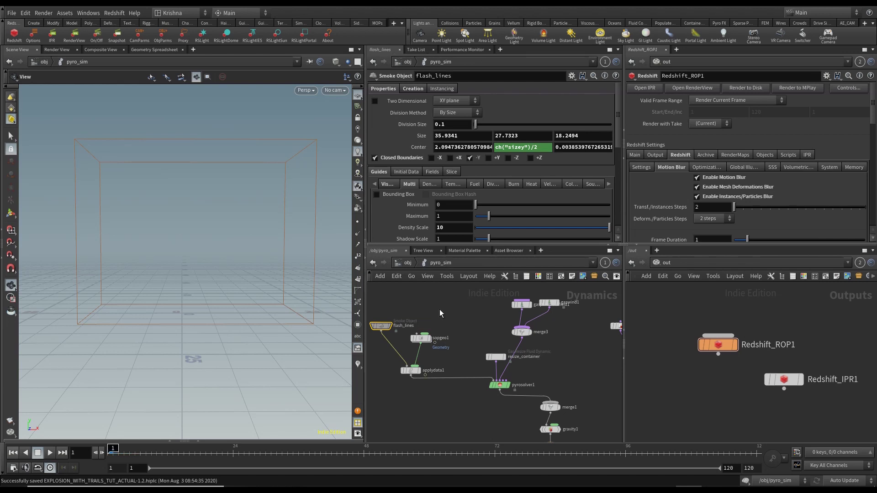
Duplicate the flash_lines smoke object near pyrosolver2 and wire the copy into the solver's first input.
{"action": "key", "text": "ctrl+v"}
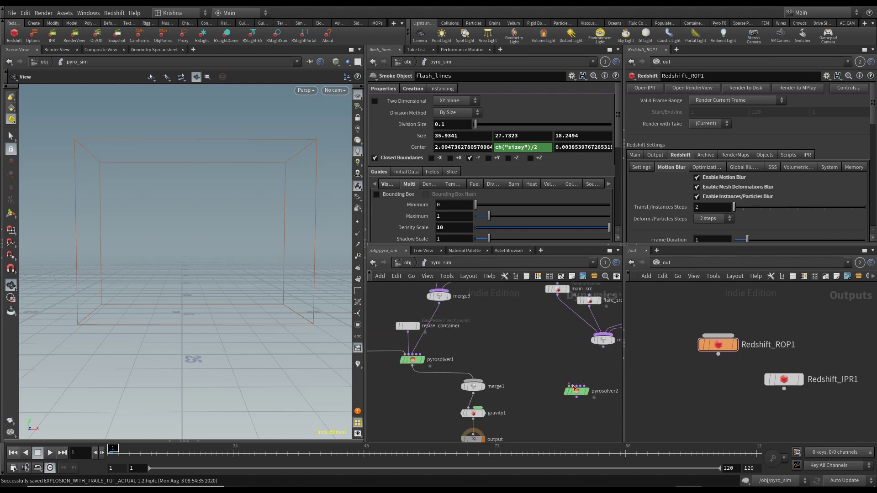
{"action": "scroll", "coordinate": [521, 358], "scroll_direction": "down", "scroll_amount": 3}
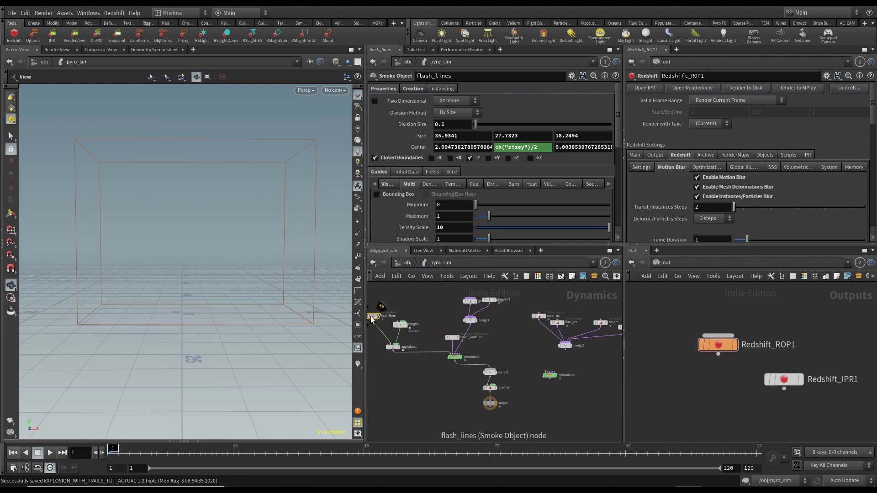
{"action": "left_click_drag", "start_coordinate": [371, 319], "coordinate": [501, 340]}
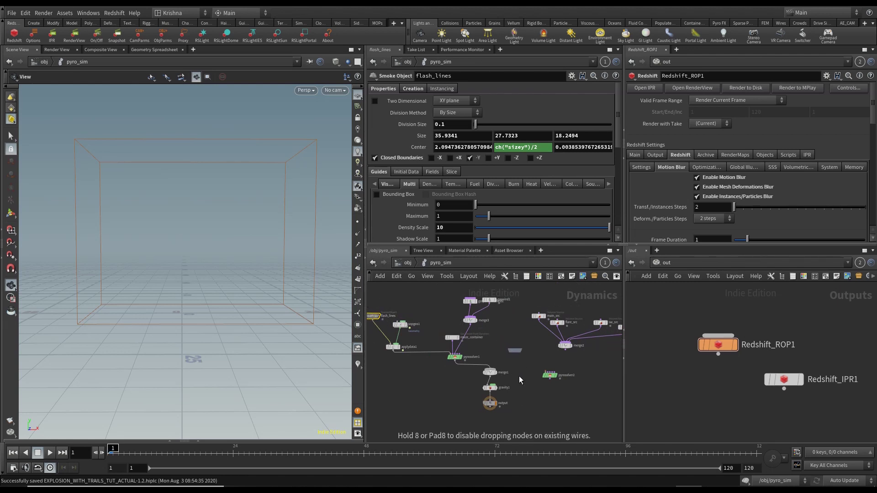
{"action": "left_click_drag", "start_coordinate": [522, 371], "coordinate": [521, 368]}
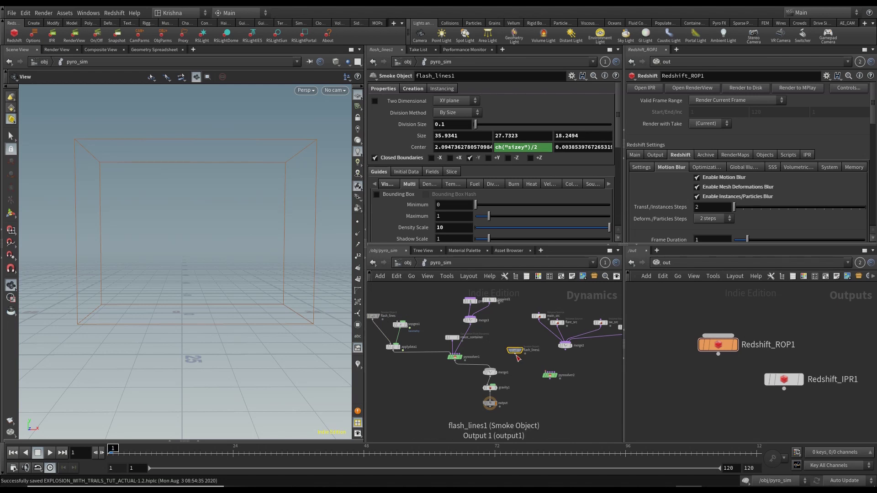
{"action": "left_click", "coordinate": [515, 355]}
{"action": "left_click", "coordinate": [540, 377]}
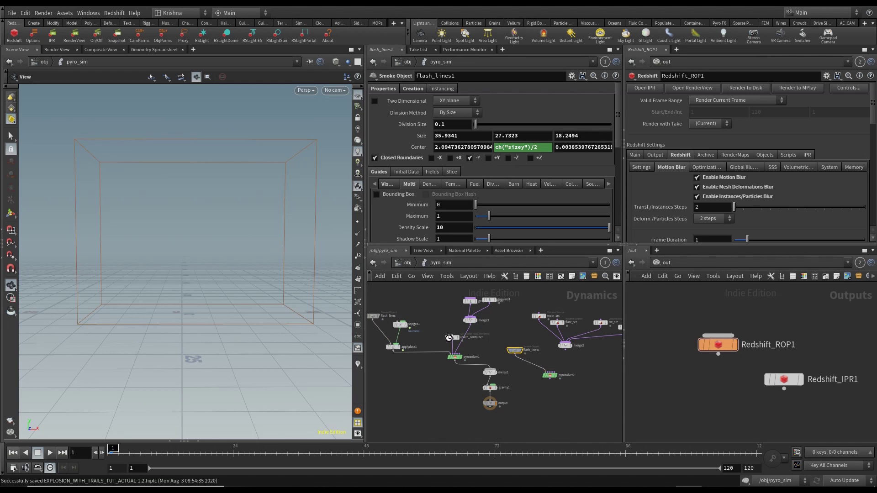
Duplicate resize_container beside the copied smoke object and wire it into pyrosolver2's Pre-solve input.
{"action": "left_click", "coordinate": [452, 338]}
{"action": "left_click_drag", "start_coordinate": [452, 338], "coordinate": [535, 349]}
{"action": "left_click", "coordinate": [535, 355]}
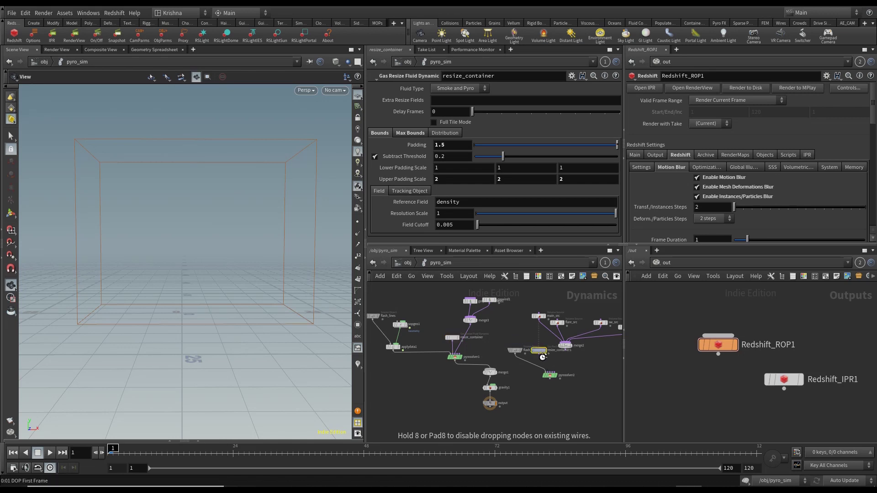
{"action": "scroll", "coordinate": [541, 358], "scroll_direction": "up", "scroll_amount": 3}
{"action": "left_click", "coordinate": [557, 383]}
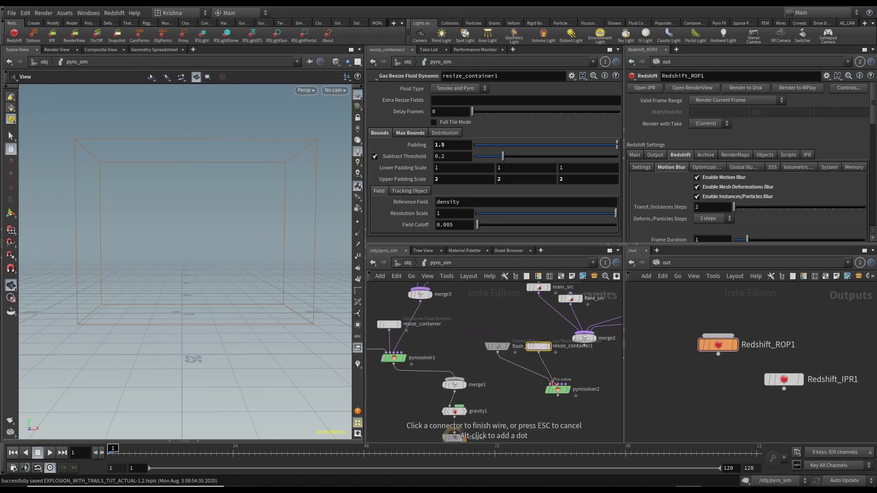
Wire merge2 into pyrosolver2's last input and move flash_lines1 and resize_container1 aside to make room.
{"action": "left_click", "coordinate": [584, 344]}
{"action": "left_click", "coordinate": [600, 383]}
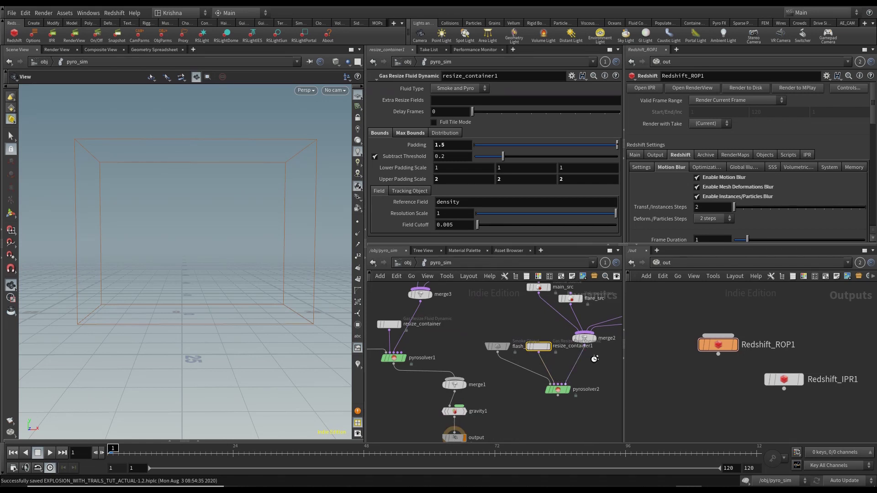
{"action": "scroll", "coordinate": [544, 365], "scroll_direction": "down", "scroll_amount": 3}
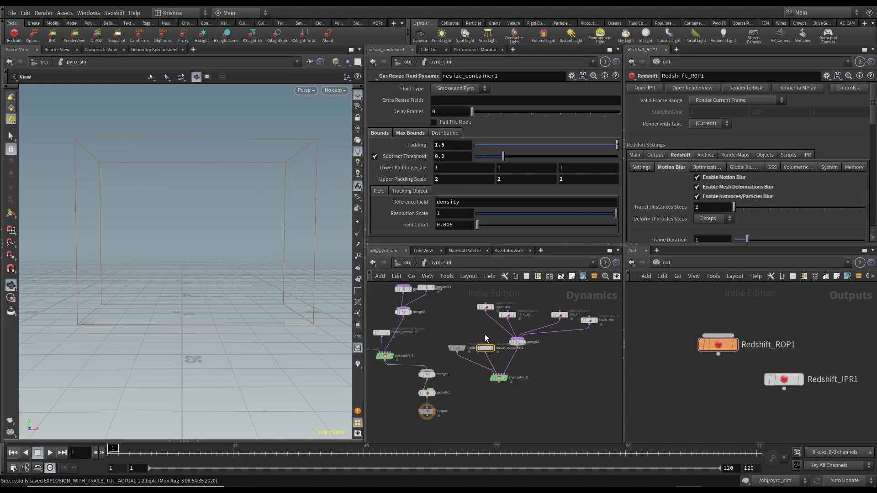
{"action": "left_click_drag", "start_coordinate": [483, 368], "coordinate": [488, 354], "text": "shift"}
{"action": "left_click_drag", "start_coordinate": [449, 348], "coordinate": [447, 348]}
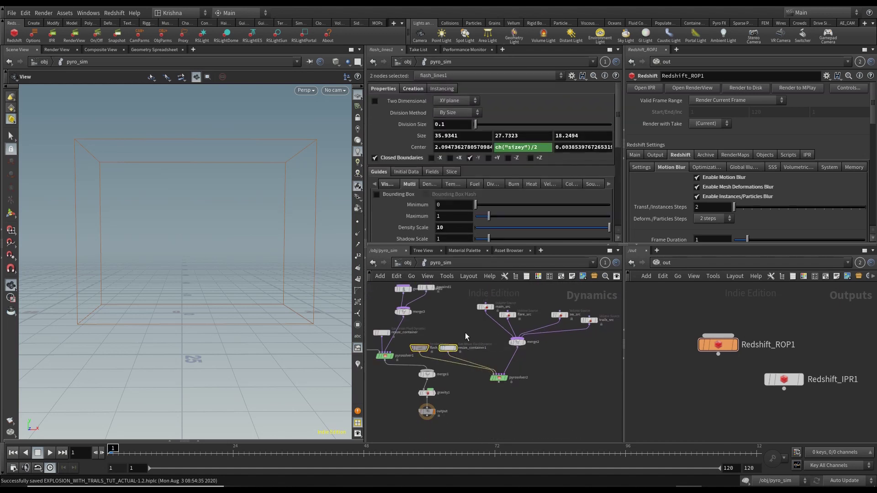
{"action": "left_click", "coordinate": [466, 335]}
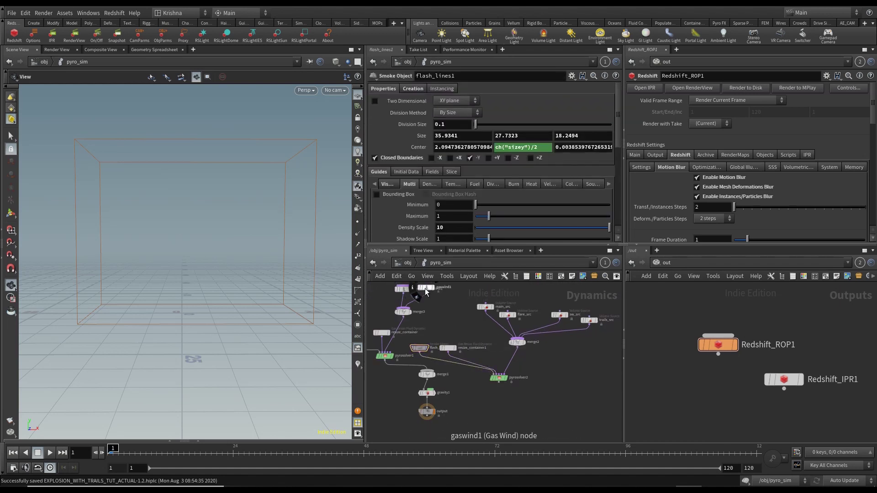
Duplicate gaswind1 next to resize_container1 and wire the copy into pyrosolver2's third input.
{"action": "left_click_drag", "start_coordinate": [424, 288], "coordinate": [492, 360]}
{"action": "scroll", "coordinate": [491, 356], "scroll_direction": "up", "scroll_amount": 4}
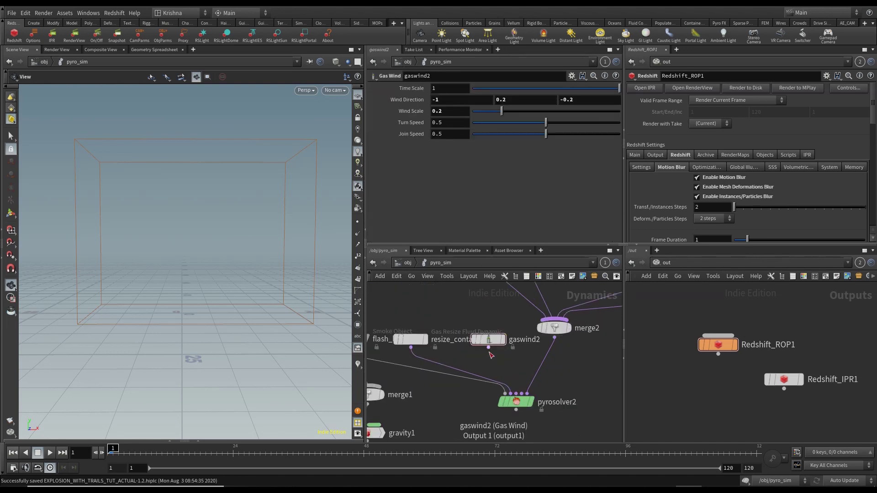
{"action": "left_click", "coordinate": [488, 347]}
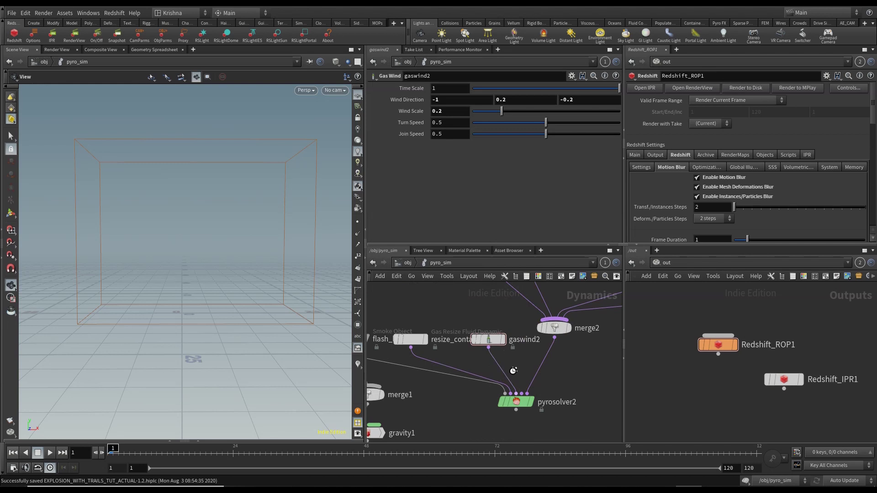
{"action": "scroll", "coordinate": [538, 353], "scroll_direction": "down", "scroll_amount": 6}
{"action": "scroll", "coordinate": [569, 358], "scroll_direction": "up", "scroll_amount": 3}
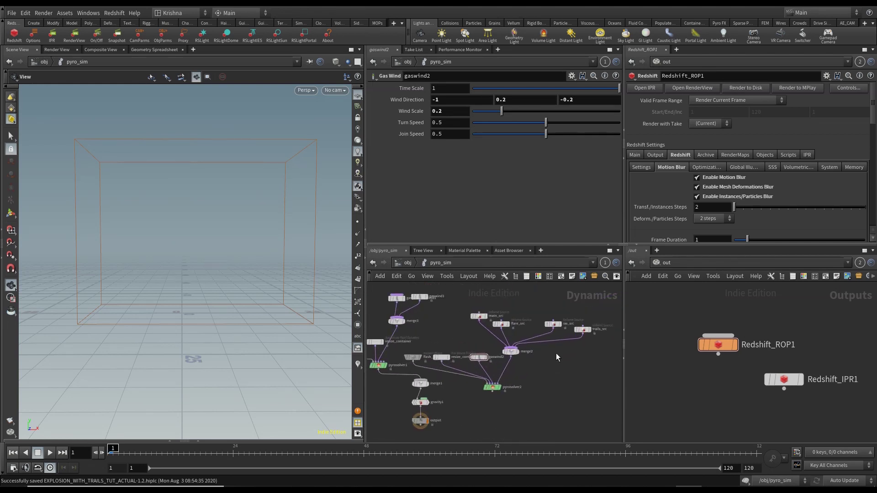
Disconnect sw_src and trails_src from merge2, separating them from main_src and flare_src in the network.
{"action": "key", "text": "y"}
{"action": "left_click_drag", "start_coordinate": [558, 354], "coordinate": [541, 328]}
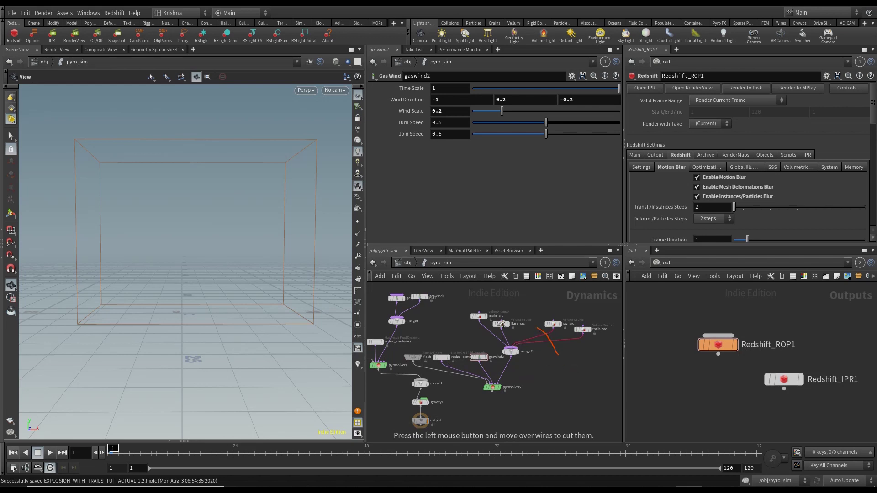
{"action": "left_click", "coordinate": [475, 316]}
{"action": "left_click", "coordinate": [501, 324], "text": "shift"}
{"action": "left_click_drag", "start_coordinate": [502, 325], "coordinate": [525, 322]}
{"action": "left_click_drag", "start_coordinate": [588, 353], "coordinate": [577, 326]}
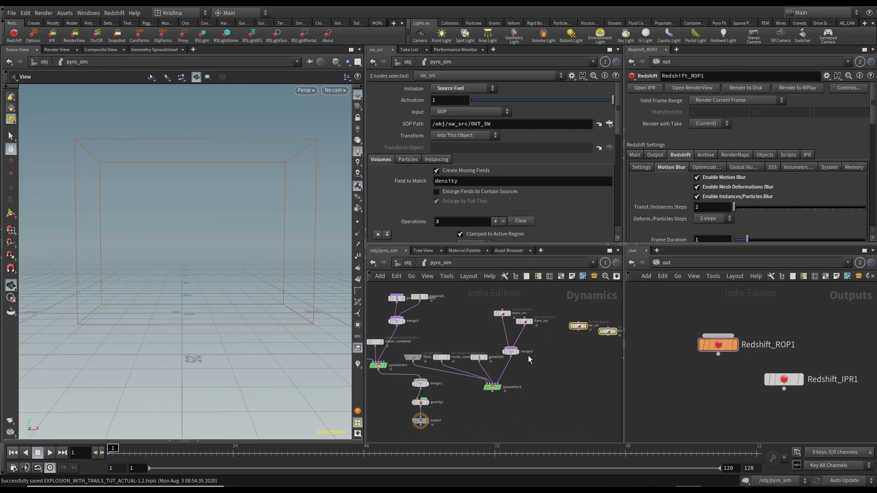
Move the flash_lines1 smoke object up slightly and rename it as mian.
{"action": "left_click_drag", "start_coordinate": [412, 360], "coordinate": [418, 343]}
{"action": "double_click", "coordinate": [438, 343]}
{"action": "type", "text": "mi"}
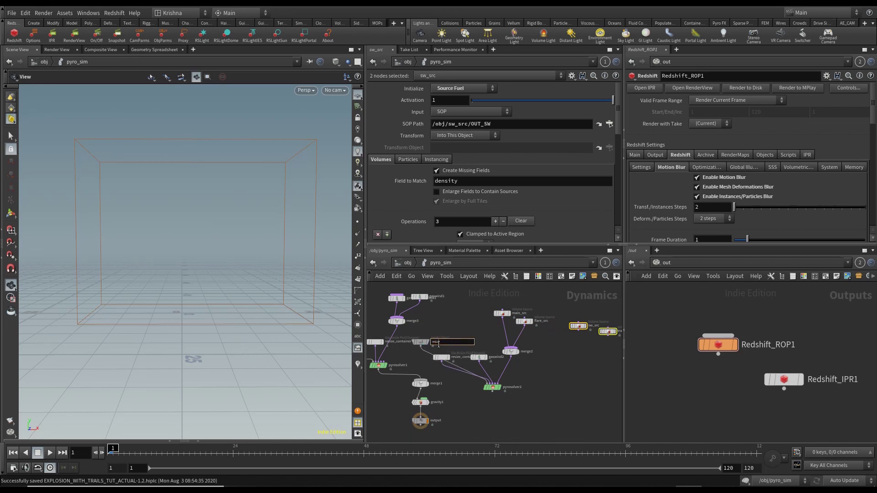
{"action": "key", "text": "Return"}
Move merge1, gravity1 and output further down, wire pyrosolver2 into merge1, and save the scene.
{"action": "middle_click_drag", "start_coordinate": [465, 427], "coordinate": [532, 385]}
{"action": "left_click_drag", "start_coordinate": [518, 401], "coordinate": [487, 392]}
{"action": "left_click", "coordinate": [498, 388]}
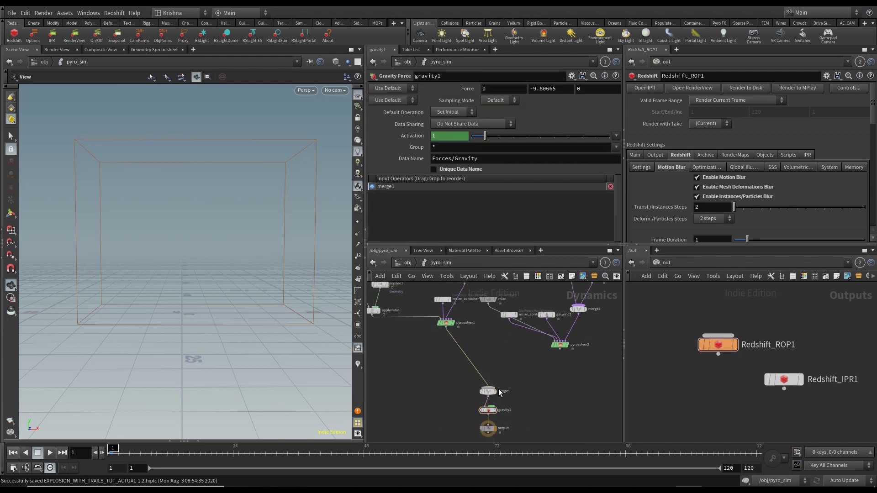
{"action": "left_click", "coordinate": [492, 387]}
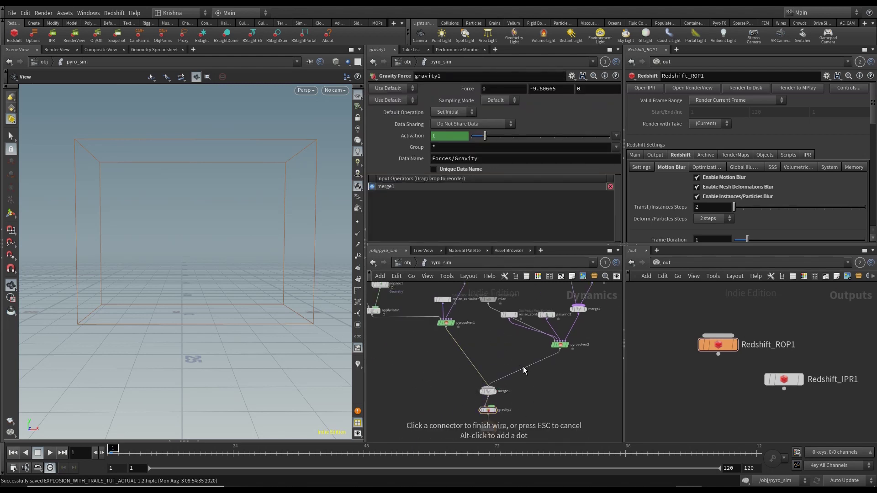
{"action": "key", "text": "Escape"}
{"action": "scroll", "coordinate": [525, 376], "scroll_direction": "down", "scroll_amount": 3}
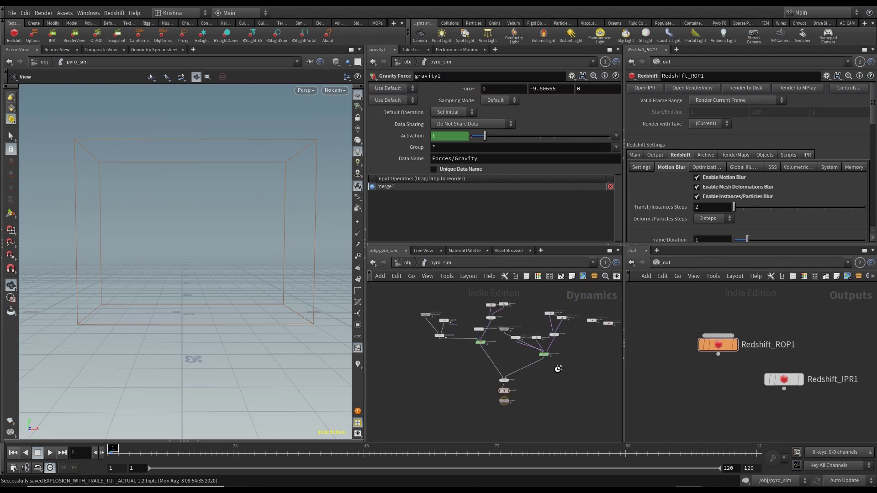
{"action": "key", "text": "ctrl+s"}
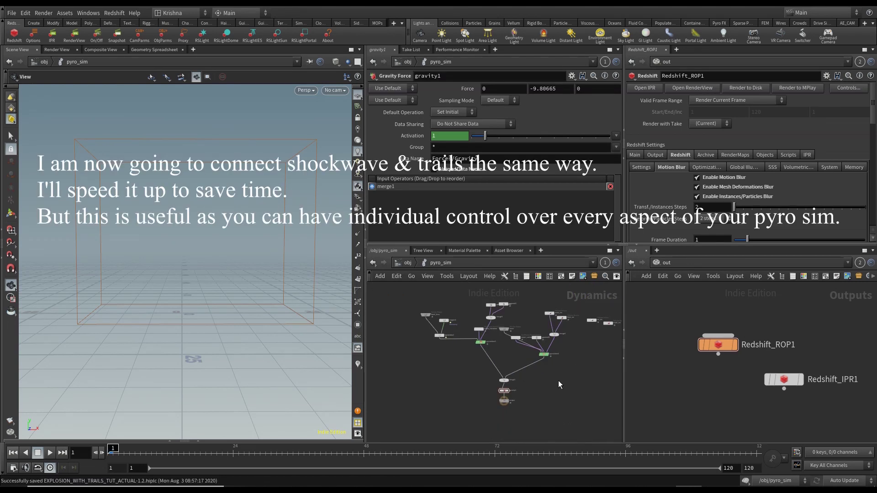
Lower the mian smoke object and duplicate pyrosolver2 with its input connections.
{"action": "mouse_move", "coordinate": [505, 328]}
{"action": "left_click_drag", "start_coordinate": [505, 328], "coordinate": [503, 343]}
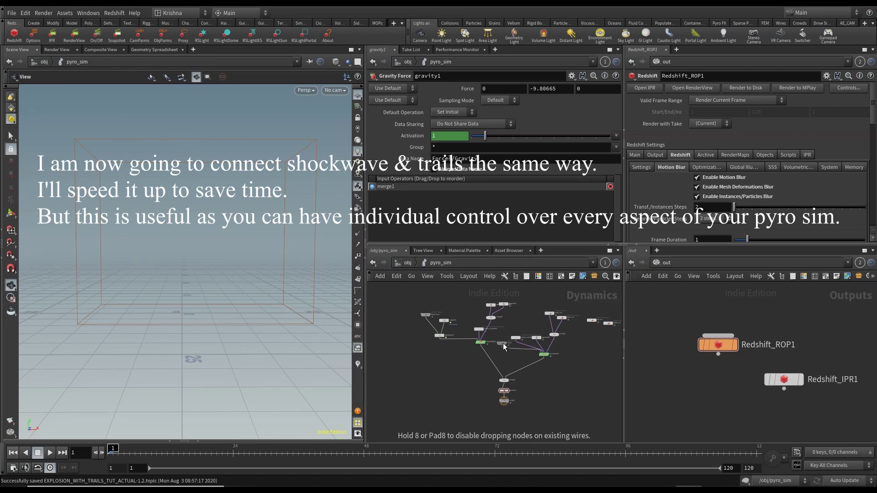
{"action": "middle_click_drag", "start_coordinate": [538, 366], "coordinate": [503, 379]}
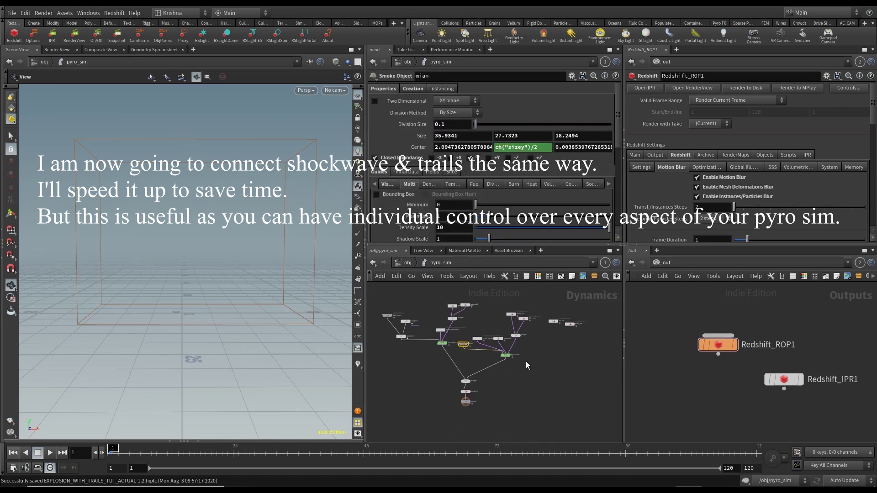
{"action": "scroll", "coordinate": [525, 361], "scroll_direction": "up", "scroll_amount": 3}
{"action": "left_click", "coordinate": [498, 353]}
{"action": "key", "text": "ctrl+c"}
{"action": "key", "text": "ctrl+v"}
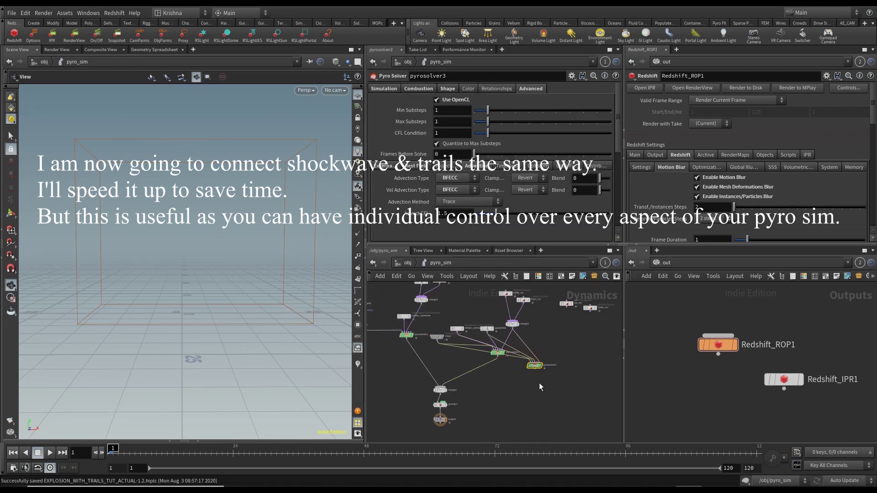
Wire pyrosolver3's output into merge1.
{"action": "scroll", "coordinate": [540, 385], "scroll_direction": "up", "scroll_amount": 4}
{"action": "left_click", "coordinate": [529, 361]}
{"action": "left_click", "coordinate": [380, 388]}
{"action": "scroll", "coordinate": [550, 330], "scroll_direction": "down", "scroll_amount": 4}
{"action": "middle_click_drag", "start_coordinate": [550, 331], "coordinate": [530, 362]}
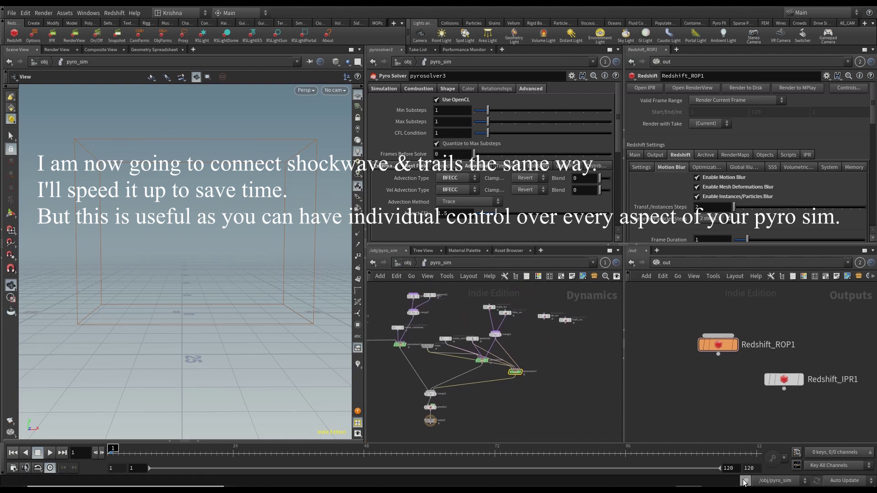
Connect sw_src to pyrosolver3's last input in place of merge2 and move sw_src next to the solver.
{"action": "scroll", "coordinate": [515, 360], "scroll_direction": "up", "scroll_amount": 6}
{"action": "scroll", "coordinate": [548, 393], "scroll_direction": "down", "scroll_amount": 4}
{"action": "middle_click_drag", "start_coordinate": [548, 392], "coordinate": [515, 401]}
{"action": "left_click", "coordinate": [504, 396]}
{"action": "left_click", "coordinate": [540, 324]}
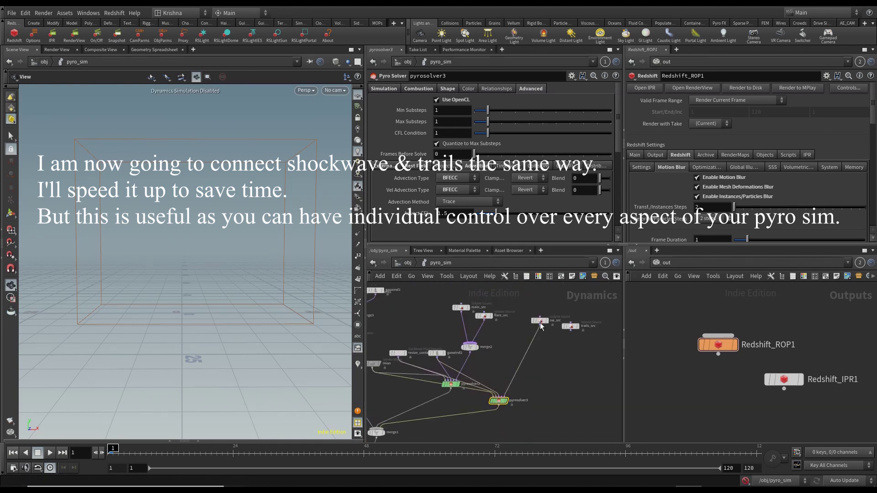
{"action": "left_click_drag", "start_coordinate": [539, 322], "coordinate": [514, 379]}
Duplicate gaswind2 above pyrosolver3 and wire the copy into pyrosolver3 in place of the shared wind.
{"action": "scroll", "coordinate": [514, 381], "scroll_direction": "up", "scroll_amount": 4}
{"action": "scroll", "coordinate": [475, 346], "scroll_direction": "down", "scroll_amount": 2}
{"action": "middle_click_drag", "start_coordinate": [472, 344], "coordinate": [507, 339]}
{"action": "left_click_drag", "start_coordinate": [415, 324], "coordinate": [378, 344], "text": "alt"}
{"action": "left_click", "coordinate": [502, 353]}
{"action": "left_click", "coordinate": [515, 396]}
{"action": "scroll", "coordinate": [509, 344], "scroll_direction": "down", "scroll_amount": 3}
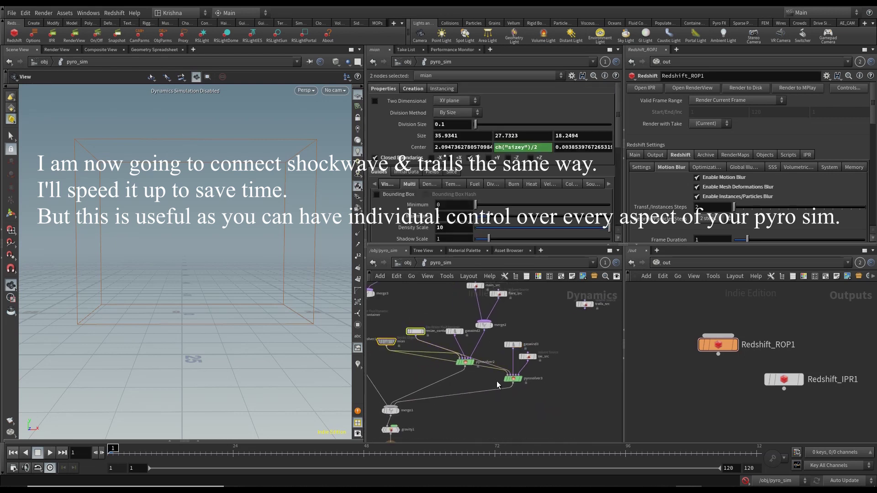
Shift pyrosolver3 with gaswind3 and sw_src, and duplicate the mian smoke object and resize_container1 for this branch.
{"action": "left_click_drag", "start_coordinate": [553, 401], "coordinate": [506, 341]}
{"action": "left_click_drag", "start_coordinate": [513, 378], "coordinate": [532, 401]}
{"action": "scroll", "coordinate": [477, 388], "scroll_direction": "down", "scroll_amount": 2}
{"action": "left_click_drag", "start_coordinate": [399, 360], "coordinate": [488, 381]}
{"action": "key", "text": "ctrl+z"}
{"action": "left_click_drag", "start_coordinate": [407, 342], "coordinate": [499, 342], "text": "alt"}
Wire the duplicated smoke object and resize node into pyrosolver3 and arrange them around the solver.
{"action": "left_click", "coordinate": [570, 340]}
{"action": "scroll", "coordinate": [571, 340], "scroll_direction": "up", "scroll_amount": 3}
{"action": "left_click", "coordinate": [505, 405]}
{"action": "left_click", "coordinate": [463, 352]}
{"action": "left_click_drag", "start_coordinate": [507, 405], "coordinate": [500, 336]}
{"action": "left_click_drag", "start_coordinate": [500, 328], "coordinate": [496, 352]}
Duplicate the shockwave solver branch beside the original for the trails.
{"action": "scroll", "coordinate": [463, 374], "scroll_direction": "down", "scroll_amount": 3}
{"action": "left_click_drag", "start_coordinate": [514, 411], "coordinate": [464, 345]}
{"action": "left_click", "coordinate": [477, 390]}
{"action": "left_click_drag", "start_coordinate": [493, 396], "coordinate": [534, 397], "text": "alt"}
{"action": "left_click", "coordinate": [549, 410]}
{"action": "scroll", "coordinate": [507, 393], "scroll_direction": "up", "scroll_amount": 3}
Rename the duplicated smoke objects as sw and flares.
{"action": "double_click", "coordinate": [441, 320]}
{"action": "type", "text": "sw"}
{"action": "key", "text": "Return"}
{"action": "type", "text": "flares"}
{"action": "key", "text": "Return"}
Delete the unneeded source copy from the trails branch and place its replacement beside the new solver.
{"action": "left_click", "coordinate": [574, 371]}
{"action": "key", "text": "Delete"}
{"action": "scroll", "coordinate": [528, 378], "scroll_direction": "down", "scroll_amount": 4}
{"action": "left_click_drag", "start_coordinate": [481, 320], "coordinate": [563, 369], "text": "alt"}
Wire the trails branch's solver into merge1 and tidy the node layout.
{"action": "scroll", "coordinate": [561, 372], "scroll_direction": "up", "scroll_amount": 2}
{"action": "middle_click_drag", "start_coordinate": [475, 410], "coordinate": [543, 386]}
{"action": "left_click", "coordinate": [567, 384]}
{"action": "left_click", "coordinate": [383, 385]}
{"action": "middle_click_drag", "start_coordinate": [402, 393], "coordinate": [470, 368]}
{"action": "left_click_drag", "start_coordinate": [481, 414], "coordinate": [449, 396]}
{"action": "scroll", "coordinate": [496, 401], "scroll_direction": "down", "scroll_amount": 1}
{"action": "scroll", "coordinate": [498, 402], "scroll_direction": "down", "scroll_amount": 3}
{"action": "scroll", "coordinate": [524, 376], "scroll_direction": "up", "scroll_amount": 3}
{"action": "scroll", "coordinate": [523, 376], "scroll_direction": "down", "scroll_amount": 3}
{"action": "scroll", "coordinate": [420, 365], "scroll_direction": "up", "scroll_amount": 2}
Save the scene and select the flash_lines smoke object.
{"action": "key", "text": "ctrl+a"}
{"action": "left_click", "coordinate": [426, 375]}
{"action": "key", "text": "ctrl+s"}
{"action": "middle_click_drag", "start_coordinate": [398, 373], "coordinate": [417, 398]}
{"action": "left_click", "coordinate": [412, 339]}
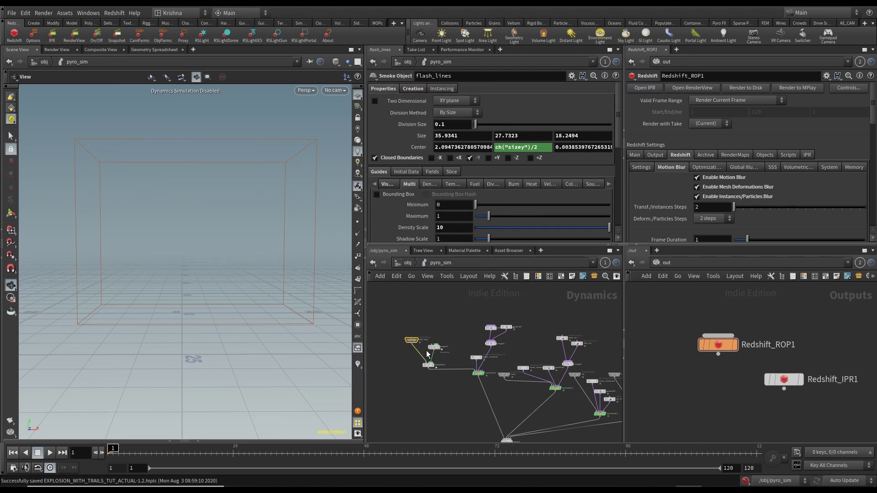
Examine the resize container settings of the flash lines, main and shockwave branches along with the main smoke object.
{"action": "scroll", "coordinate": [411, 338], "scroll_direction": "up", "scroll_amount": 4}
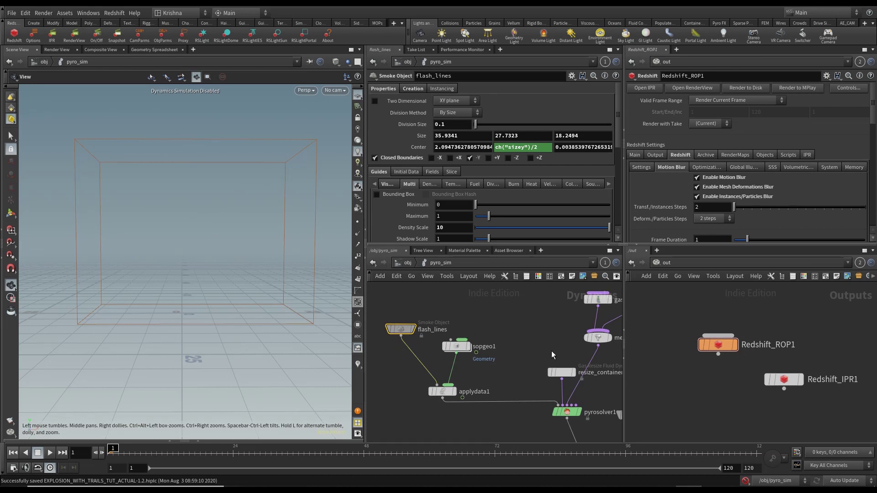
{"action": "left_click", "coordinate": [562, 373]}
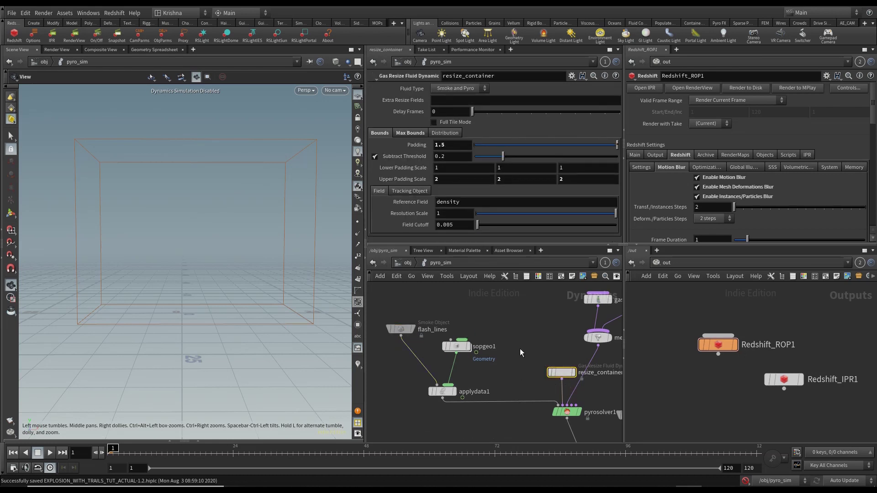
{"action": "scroll", "coordinate": [521, 365], "scroll_direction": "down", "scroll_amount": 6}
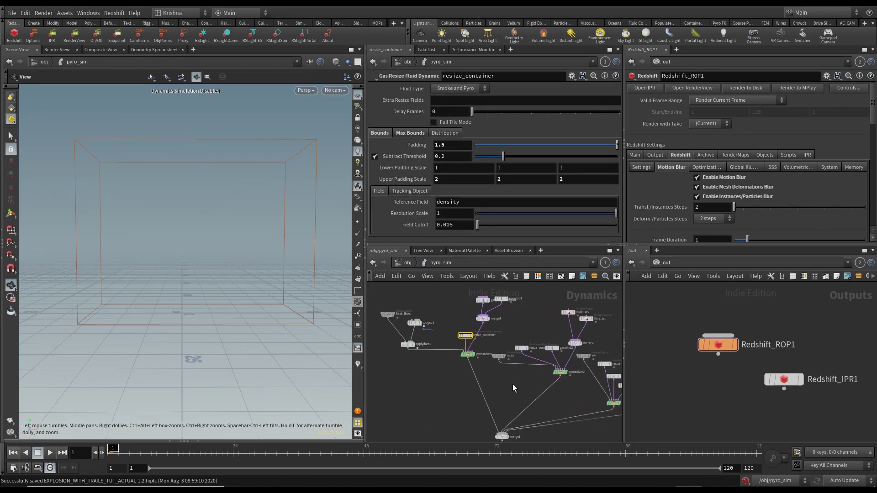
{"action": "left_click", "coordinate": [497, 356]}
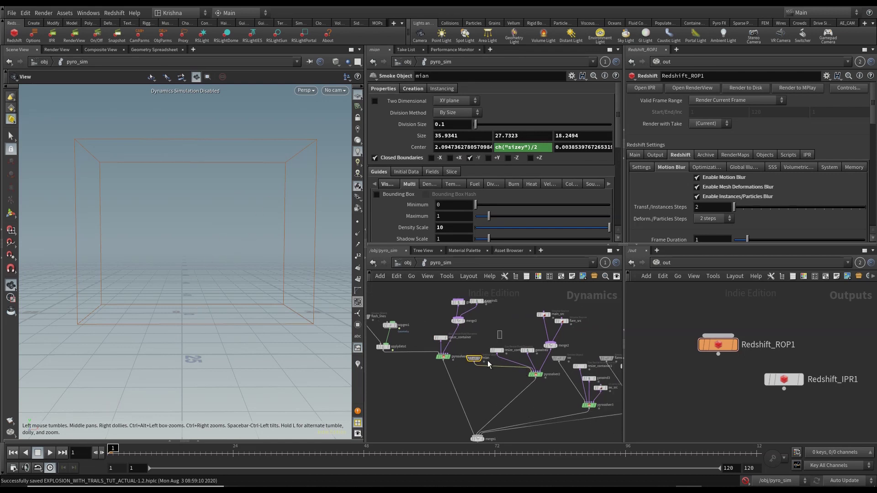
{"action": "left_click", "coordinate": [497, 351]}
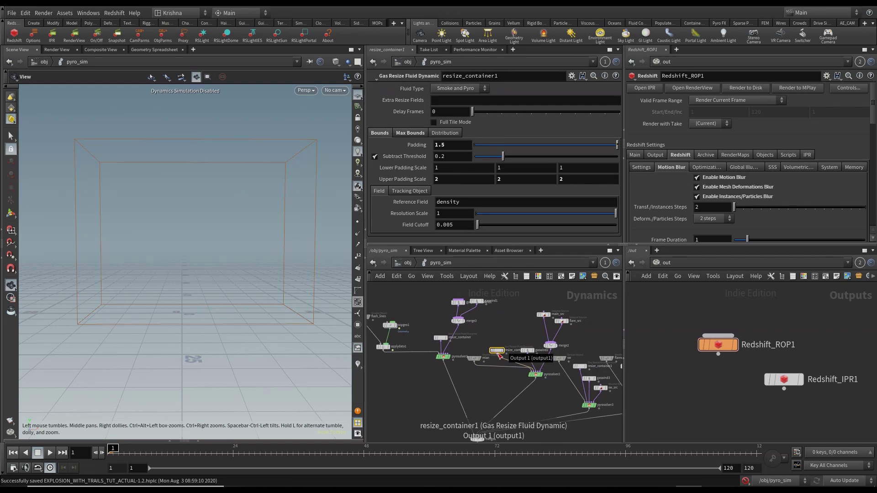
{"action": "middle_click_drag", "start_coordinate": [548, 401], "coordinate": [504, 394]}
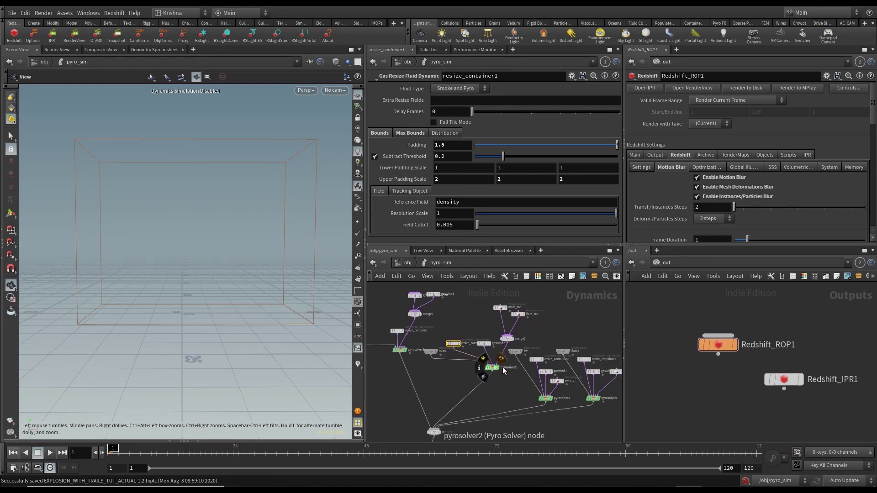
{"action": "scroll", "coordinate": [516, 364], "scroll_direction": "up", "scroll_amount": 3}
{"action": "left_click", "coordinate": [546, 356]}
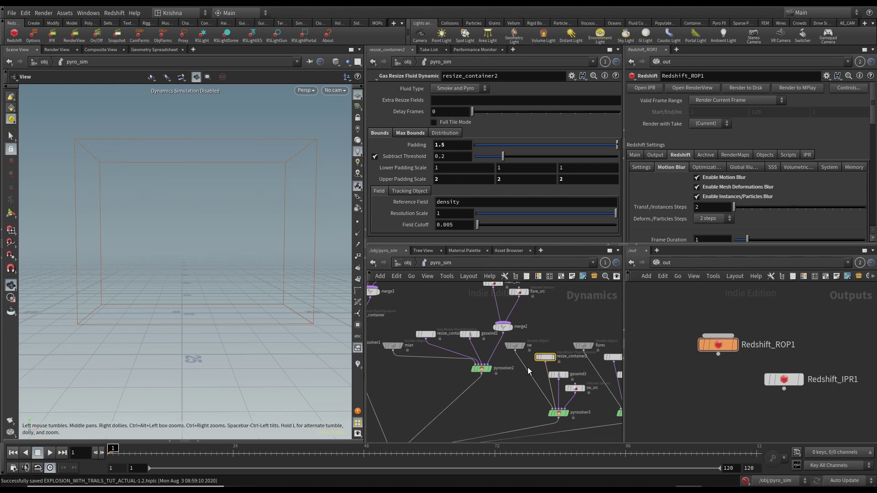
{"action": "middle_click_drag", "start_coordinate": [521, 400], "coordinate": [494, 378]}
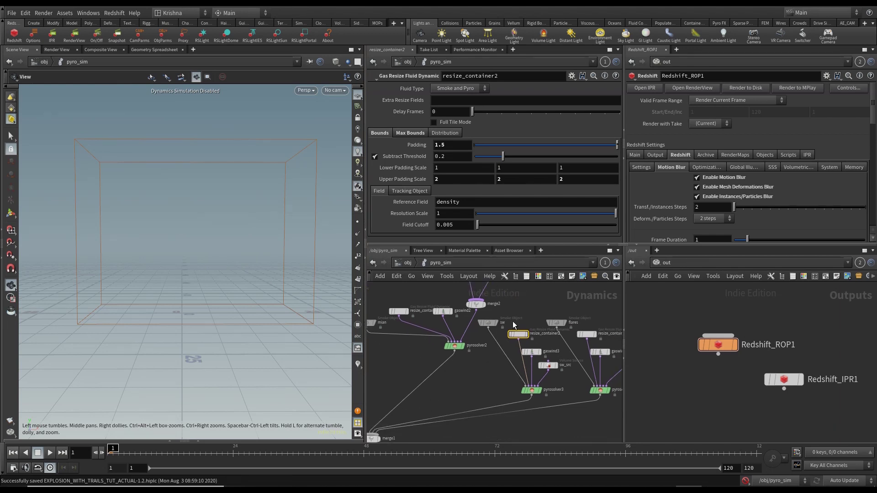
{"action": "scroll", "coordinate": [547, 399], "scroll_direction": "down", "scroll_amount": 3}
{"action": "middle_click_drag", "start_coordinate": [591, 413], "coordinate": [560, 412]}
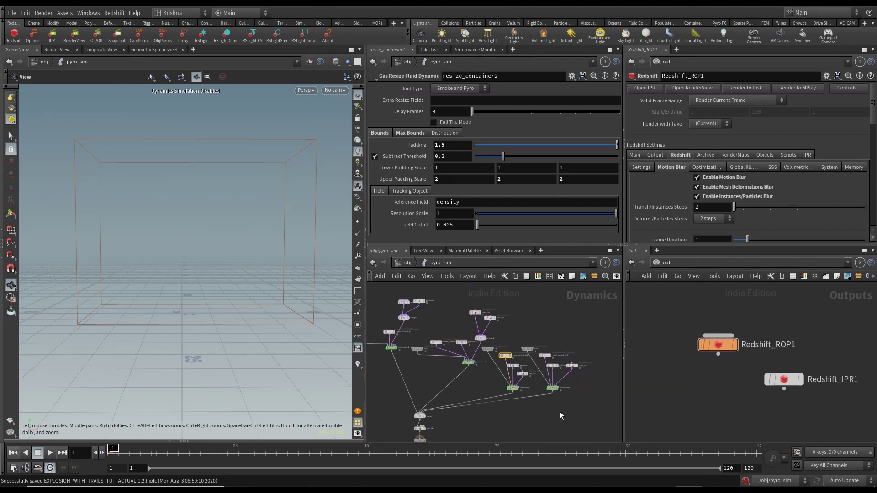
{"action": "scroll", "coordinate": [542, 369], "scroll_direction": "up", "scroll_amount": 4}
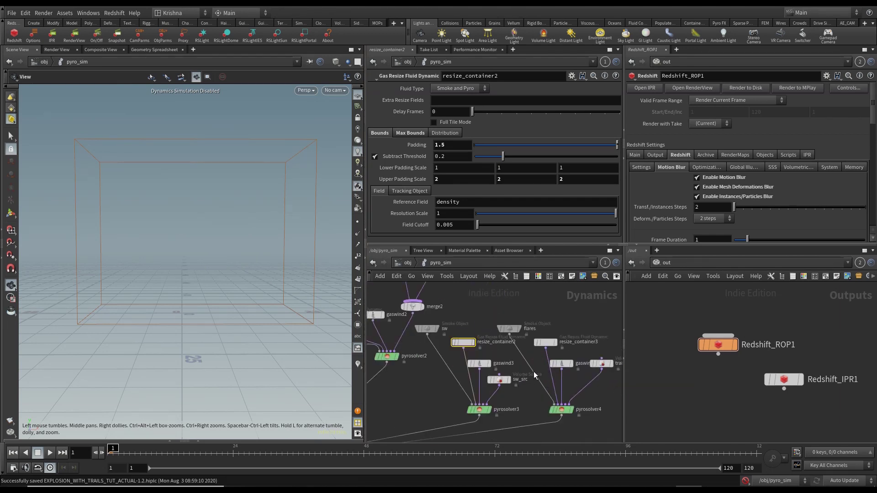
Examine the settings of gaswind3, pyrosolver3, the flash_lines smoke object and pyrosolver1.
{"action": "left_click", "coordinate": [478, 362]}
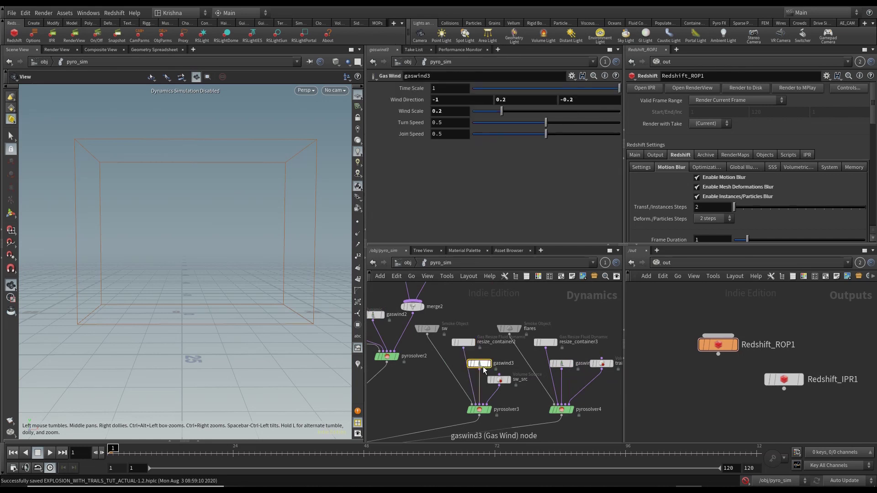
{"action": "left_click", "coordinate": [478, 409]}
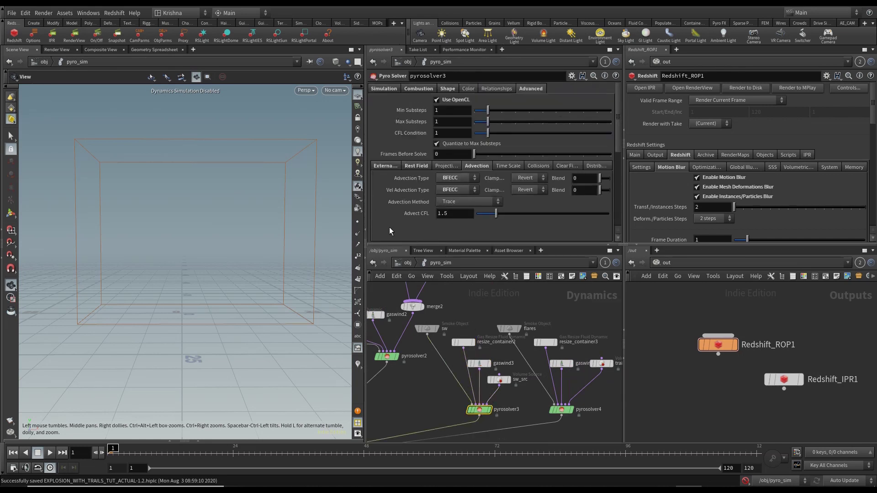
{"action": "scroll", "coordinate": [464, 397], "scroll_direction": "down", "scroll_amount": 3}
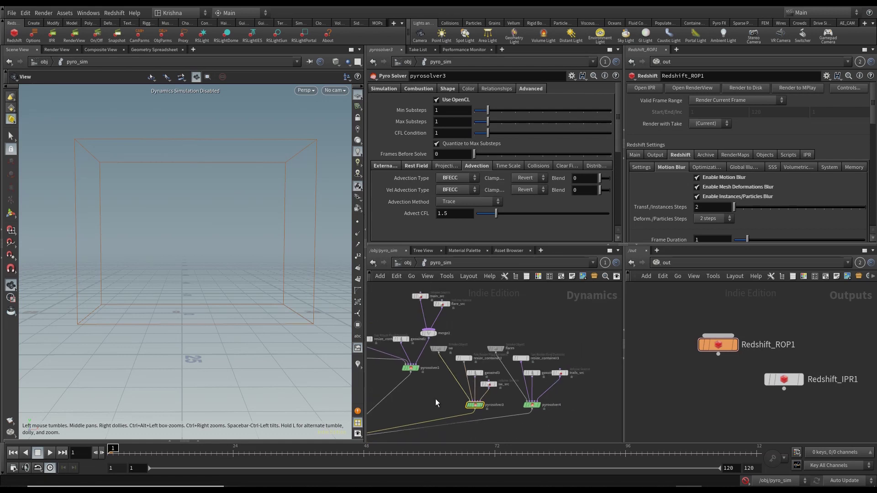
{"action": "middle_click_drag", "start_coordinate": [435, 399], "coordinate": [538, 398]}
{"action": "middle_click_drag", "start_coordinate": [431, 389], "coordinate": [524, 412]}
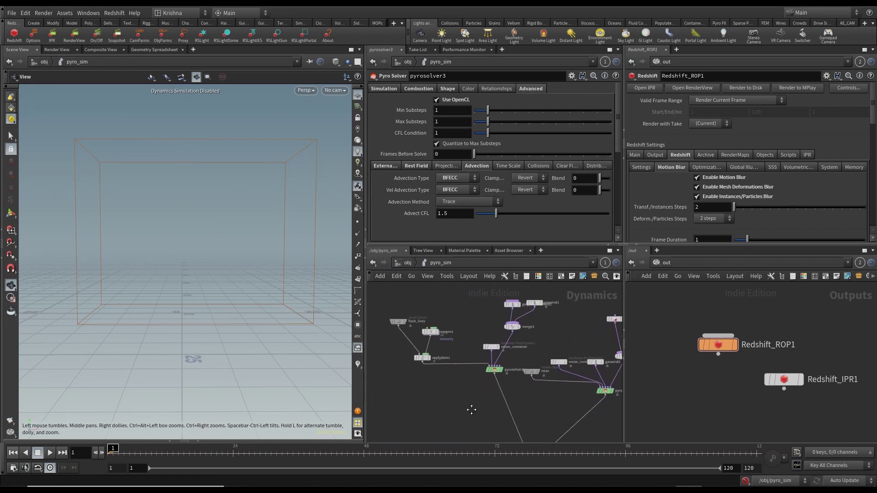
{"action": "left_click", "coordinate": [404, 323]}
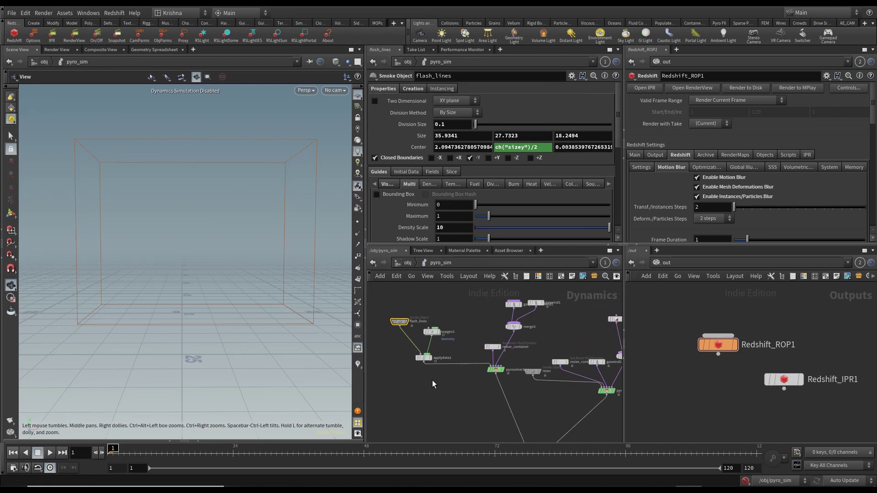
{"action": "left_click", "coordinate": [496, 369]}
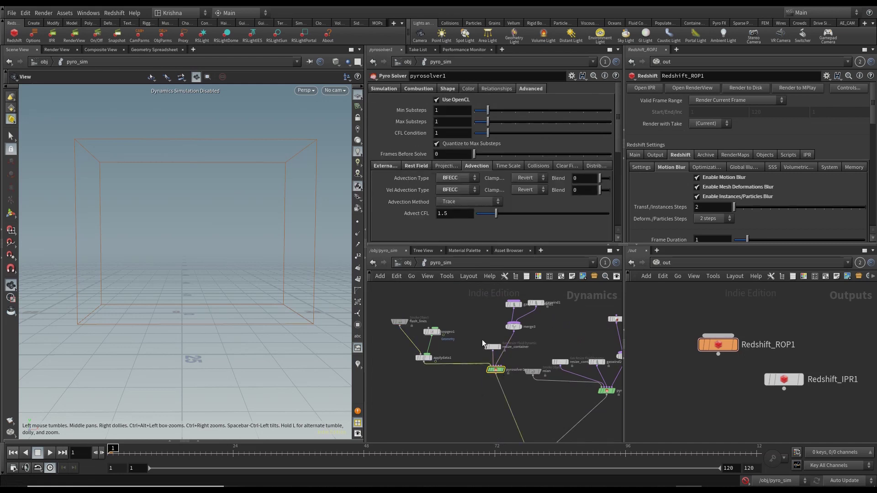
{"action": "left_click", "coordinate": [385, 90]}
Move pyrosolver4 slightly lower in the node layout and save the scene.
{"action": "middle_click_drag", "start_coordinate": [539, 399], "coordinate": [462, 356]}
{"action": "middle_click_drag", "start_coordinate": [546, 381], "coordinate": [488, 349]}
{"action": "middle_click_drag", "start_coordinate": [607, 379], "coordinate": [571, 340]}
{"action": "left_click", "coordinate": [547, 316]}
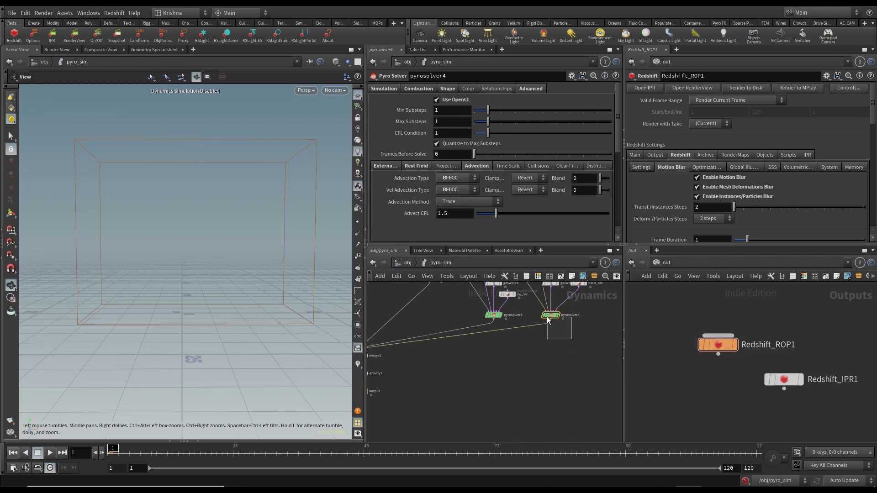
{"action": "left_click_drag", "start_coordinate": [551, 316], "coordinate": [562, 336]}
{"action": "scroll", "coordinate": [525, 356], "scroll_direction": "down", "scroll_amount": 3}
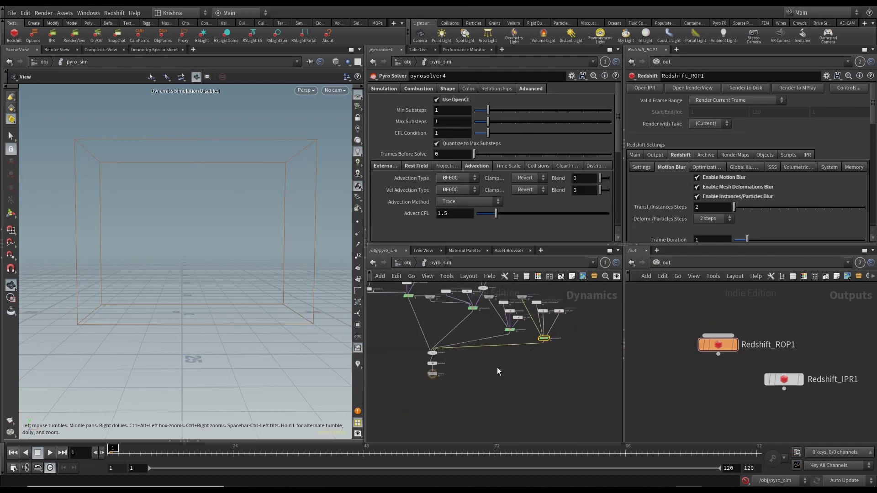
{"action": "middle_click_drag", "start_coordinate": [487, 369], "coordinate": [514, 382]}
{"action": "left_click_drag", "start_coordinate": [437, 349], "coordinate": [437, 350]}
{"action": "middle_click_drag", "start_coordinate": [500, 374], "coordinate": [528, 399]}
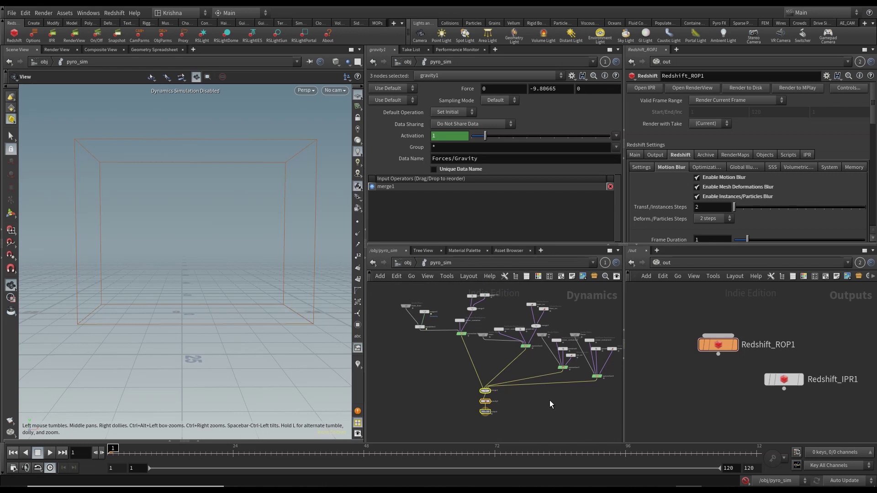
{"action": "key", "text": "ctrl+s"}
{"action": "left_click", "coordinate": [561, 405]}
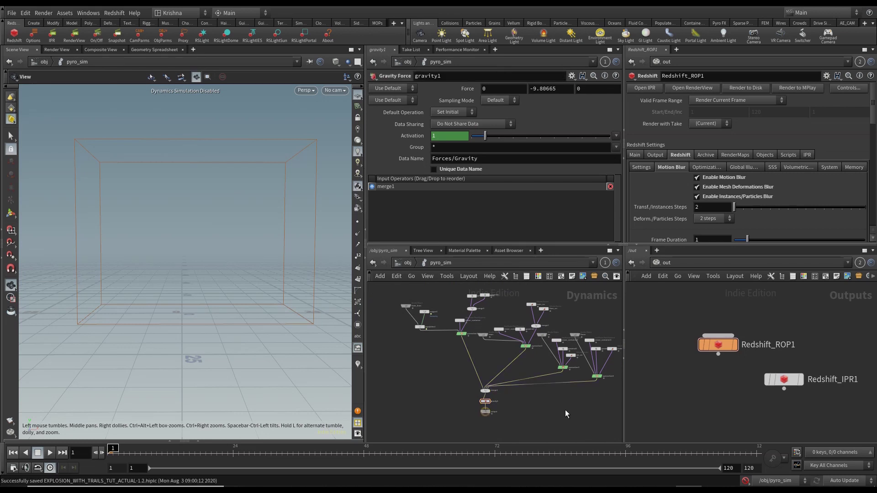
Run the simulation up to frame 14 and inspect the explosion from several distances and angles.
{"action": "middle_click_drag", "start_coordinate": [565, 410], "coordinate": [544, 409]}
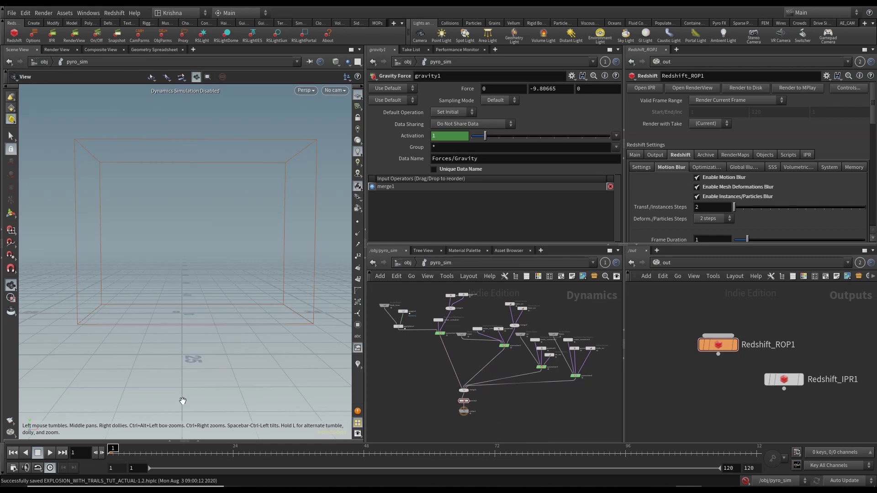
{"action": "key", "text": "Up"}
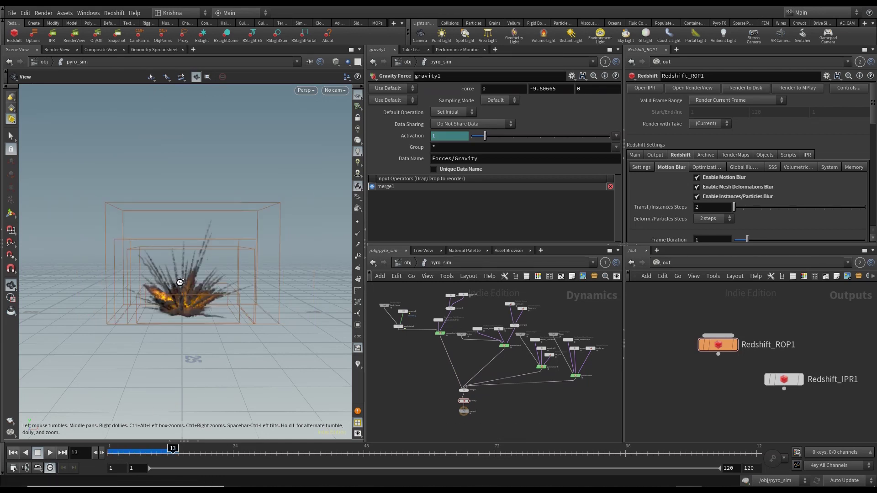
{"action": "scroll", "coordinate": [193, 282], "scroll_direction": "up", "scroll_amount": 5}
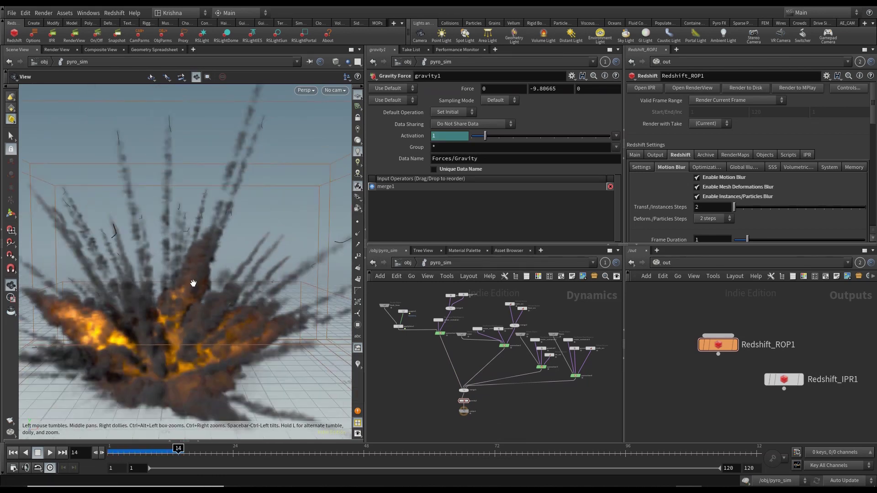
{"action": "scroll", "coordinate": [194, 283], "scroll_direction": "down", "scroll_amount": 5}
{"action": "mouse_move", "coordinate": [185, 308]}
{"action": "left_mouse_down"}
{"action": "mouse_move", "coordinate": [213, 316]}
{"action": "mouse_move", "coordinate": [179, 315]}
{"action": "left_mouse_up"}
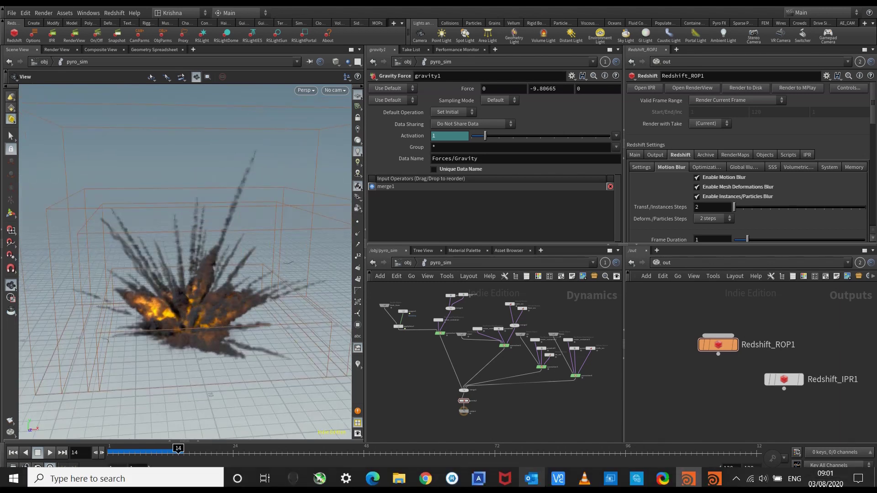
{"action": "left_click_drag", "start_coordinate": [180, 303], "coordinate": [209, 325]}
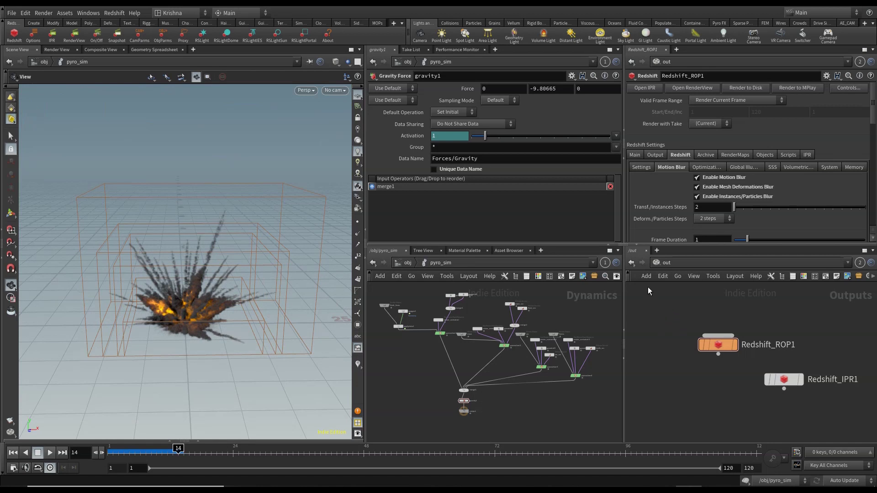
Switch the output network view to obj, display pyro_import, and open its import_pyrofields node inside it.
{"action": "left_click", "coordinate": [662, 264]}
{"action": "left_click", "coordinate": [503, 354]}
{"action": "left_click", "coordinate": [661, 264]}
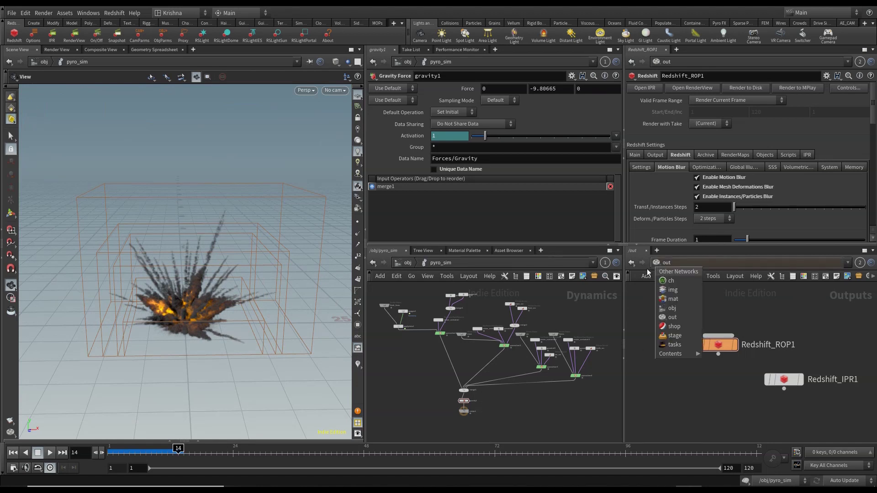
{"action": "left_click", "coordinate": [674, 312]}
{"action": "scroll", "coordinate": [715, 421], "scroll_direction": "up", "scroll_amount": 5}
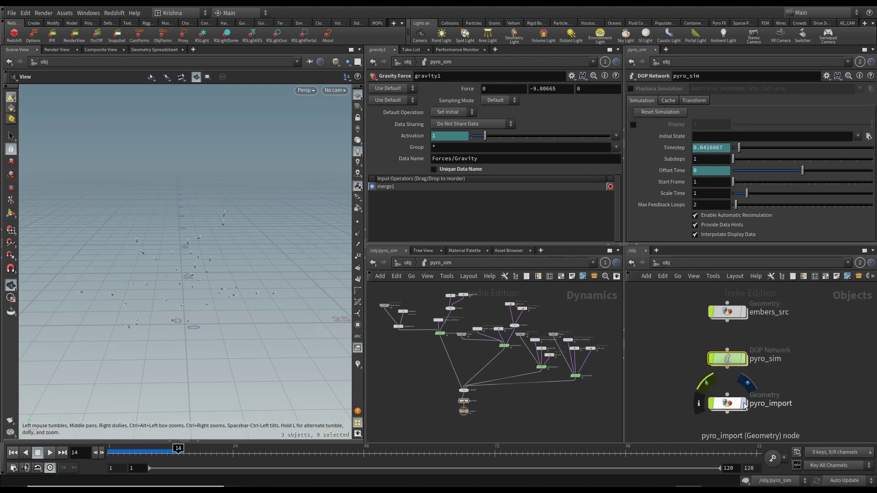
{"action": "left_click", "coordinate": [746, 383]}
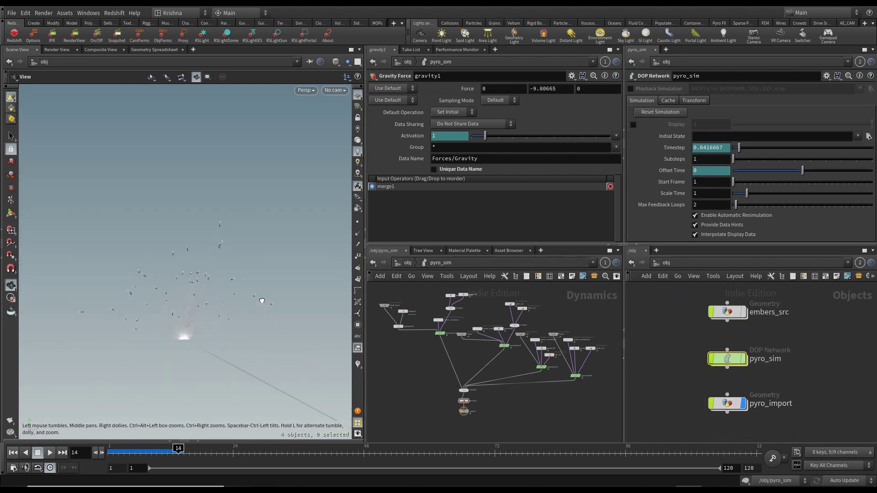
{"action": "double_click", "coordinate": [726, 402]}
{"action": "left_click", "coordinate": [689, 338]}
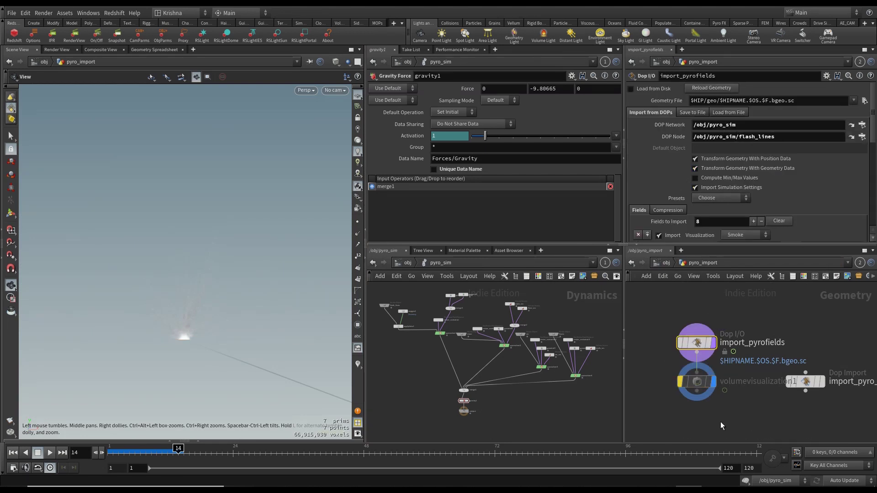
Space out volumevisualization1 and import_pyro_visualization, and duplicate import_pyrofields three times in a row beside the original.
{"action": "scroll", "coordinate": [710, 329], "scroll_direction": "down", "scroll_amount": 3}
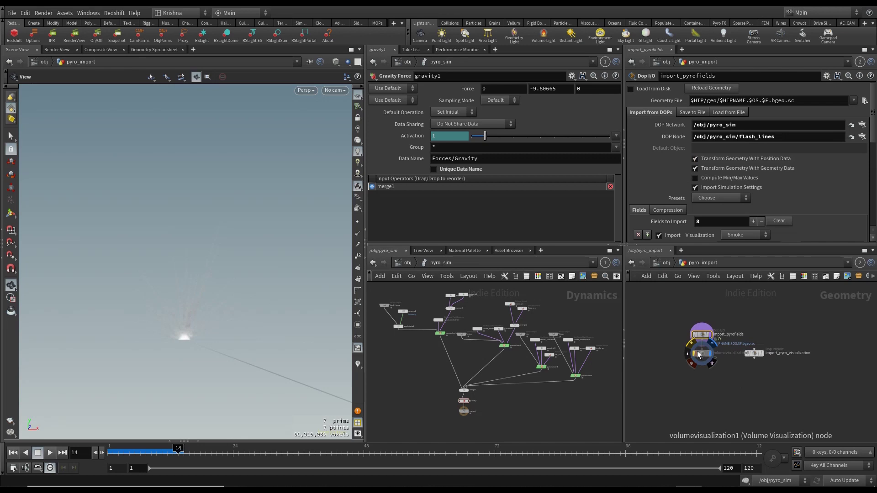
{"action": "left_click_drag", "start_coordinate": [704, 359], "coordinate": [703, 384]}
{"action": "left_click", "coordinate": [750, 354]}
{"action": "left_click_drag", "start_coordinate": [748, 352], "coordinate": [812, 370]}
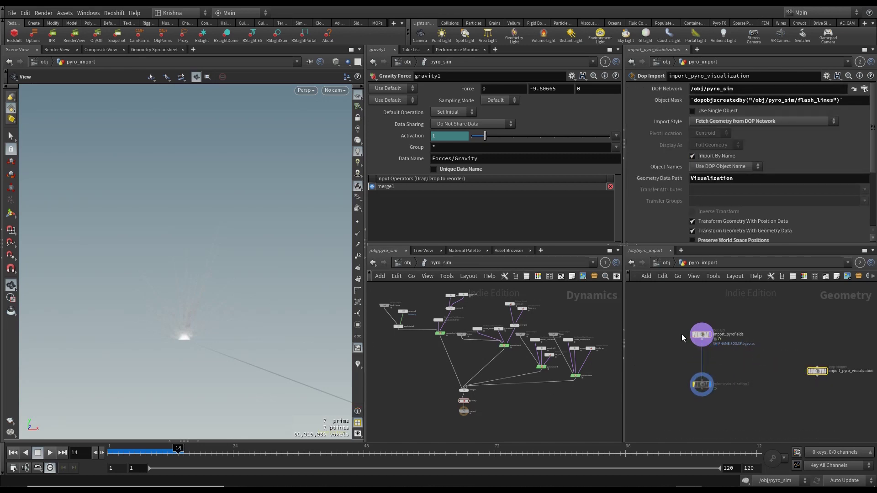
{"action": "left_click", "coordinate": [704, 338]}
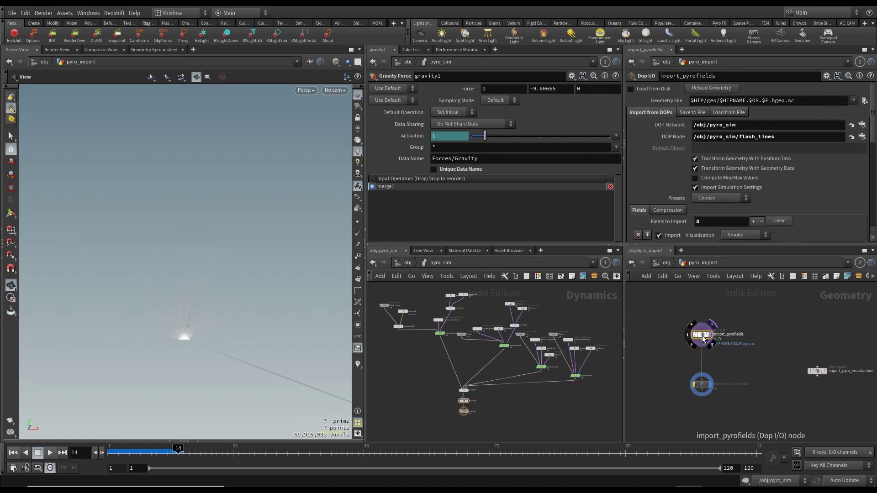
{"action": "left_click_drag", "start_coordinate": [704, 338], "coordinate": [799, 340], "text": "alt"}
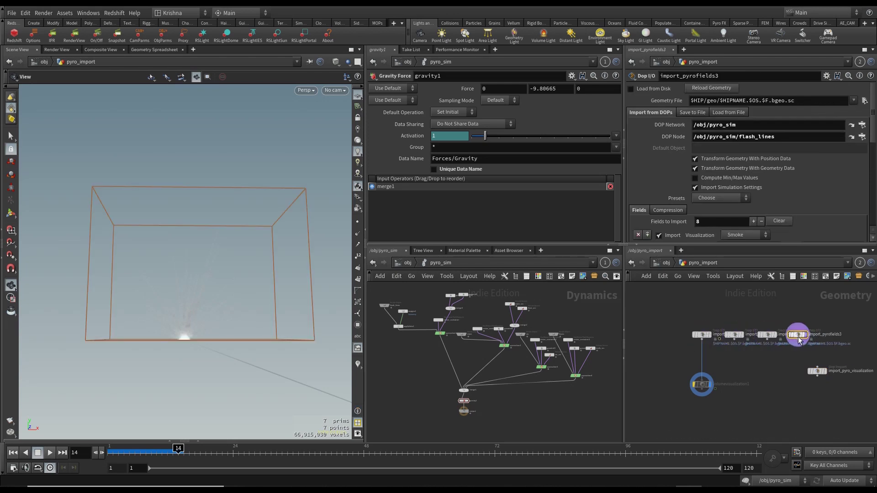
Point import_pyrofields1's DOP Node at the mian smoke object in pyro_sim.
{"action": "left_click", "coordinate": [735, 335]}
{"action": "left_click", "coordinate": [861, 137]}
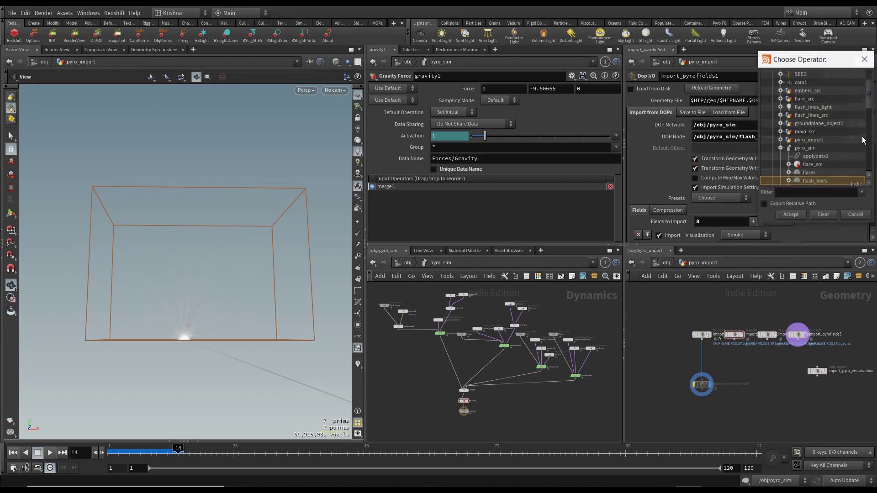
{"action": "scroll", "coordinate": [834, 180], "scroll_direction": "down", "scroll_amount": 2}
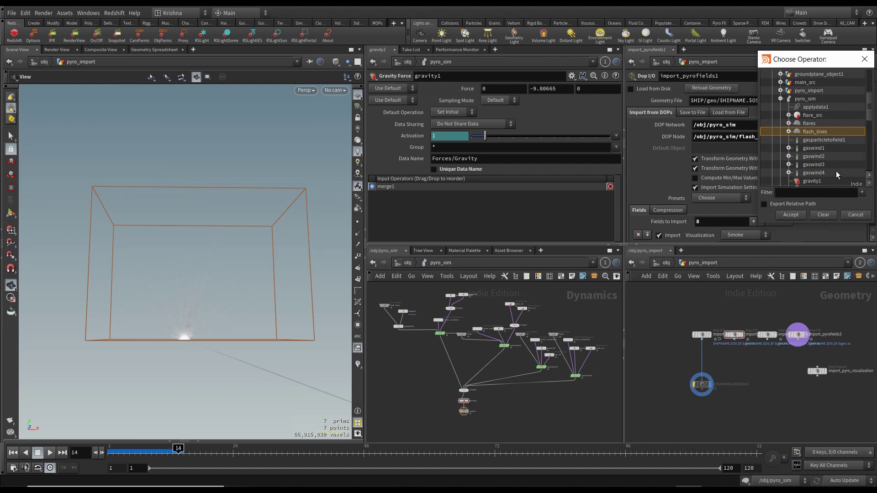
{"action": "scroll", "coordinate": [836, 144], "scroll_direction": "down", "scroll_amount": 4}
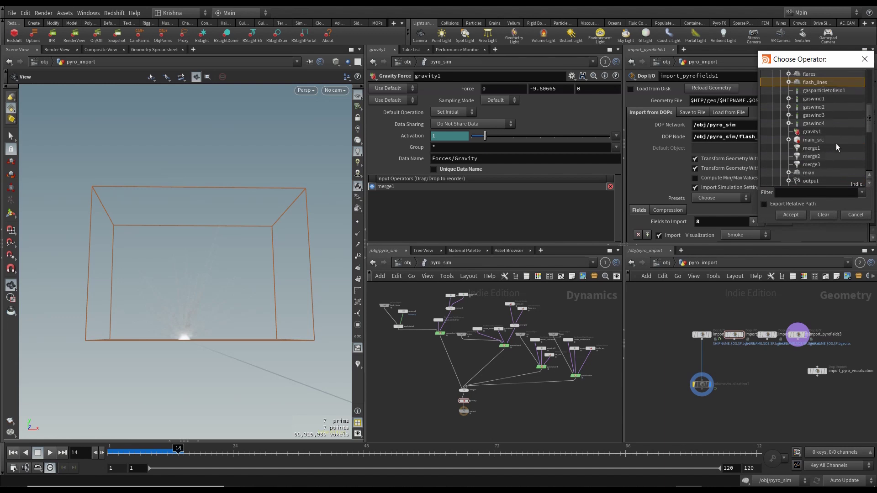
{"action": "left_click", "coordinate": [818, 124]}
{"action": "left_click", "coordinate": [791, 215]}
Rename the mian smoke object in pyro_sim to main and return the timeline to frame 1.
{"action": "scroll", "coordinate": [523, 329], "scroll_direction": "up", "scroll_amount": 3}
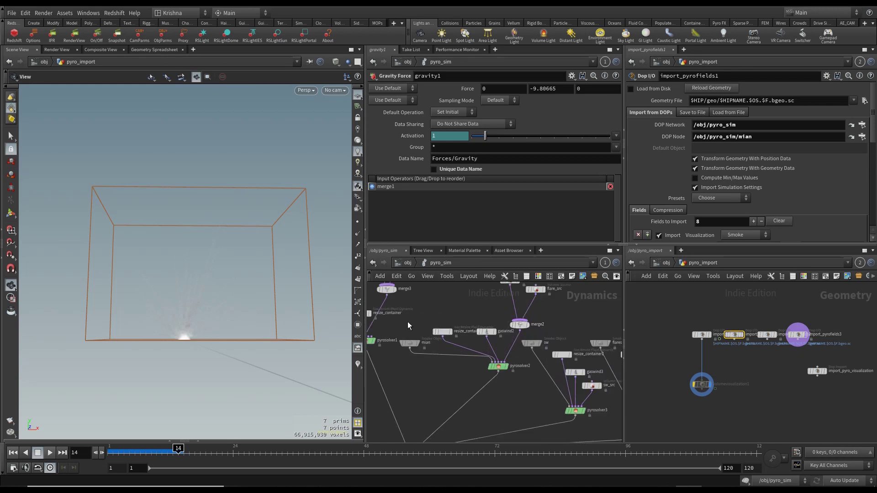
{"action": "double_click", "coordinate": [425, 342]}
{"action": "type", "text": "main"}
{"action": "key", "text": "Return"}
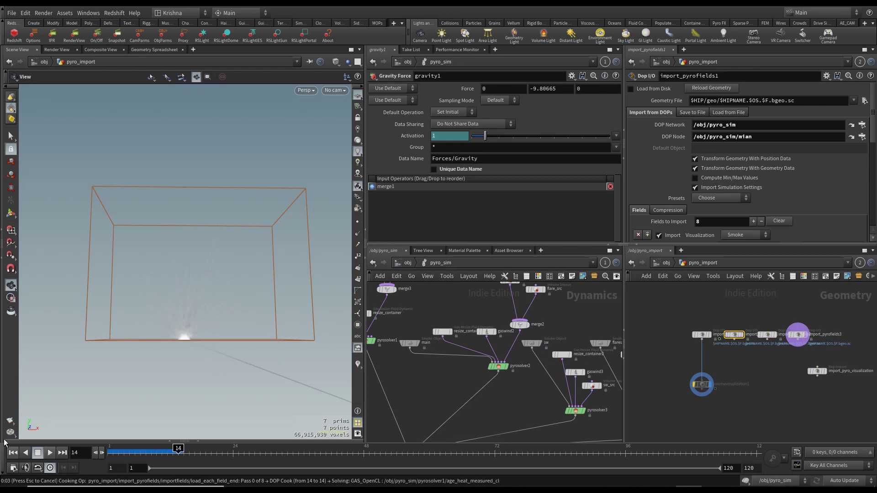
{"action": "left_click", "coordinate": [10, 452]}
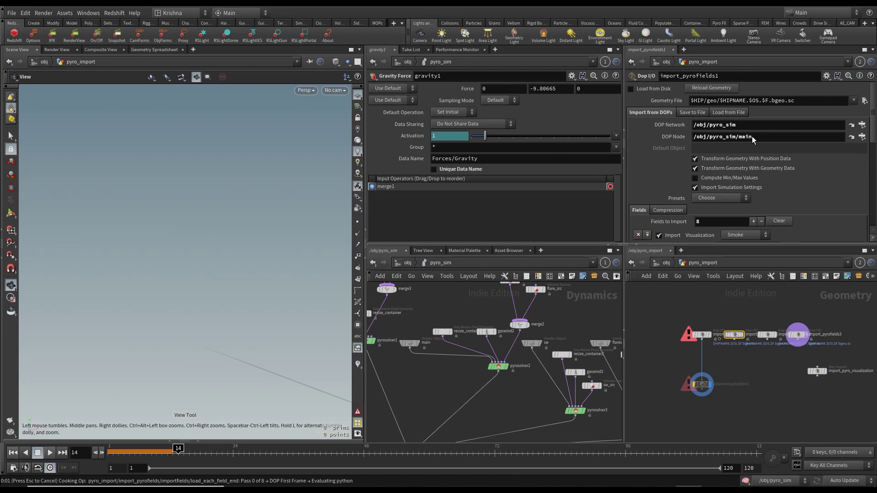
Point import_pyrofields2's DOP Node at the sw smoke object in pyro_sim.
{"action": "left_click", "coordinate": [772, 334]}
{"action": "left_click", "coordinate": [861, 136]}
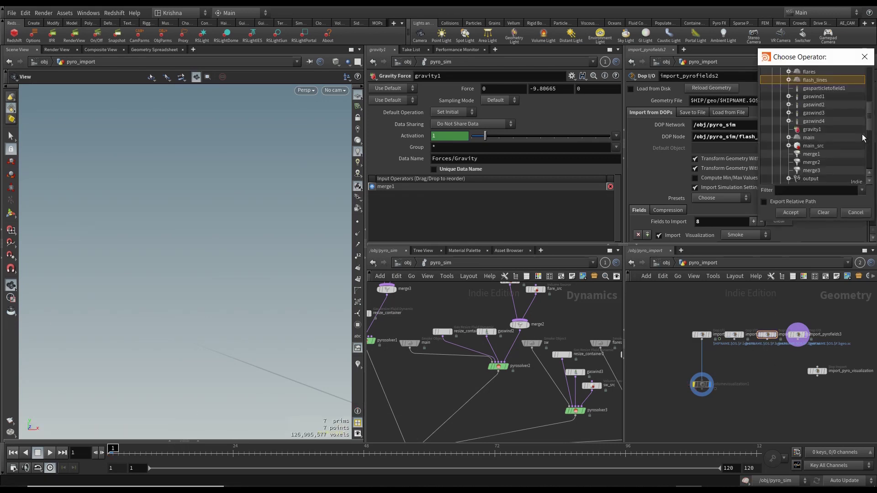
{"action": "scroll", "coordinate": [824, 144], "scroll_direction": "down", "scroll_amount": 6}
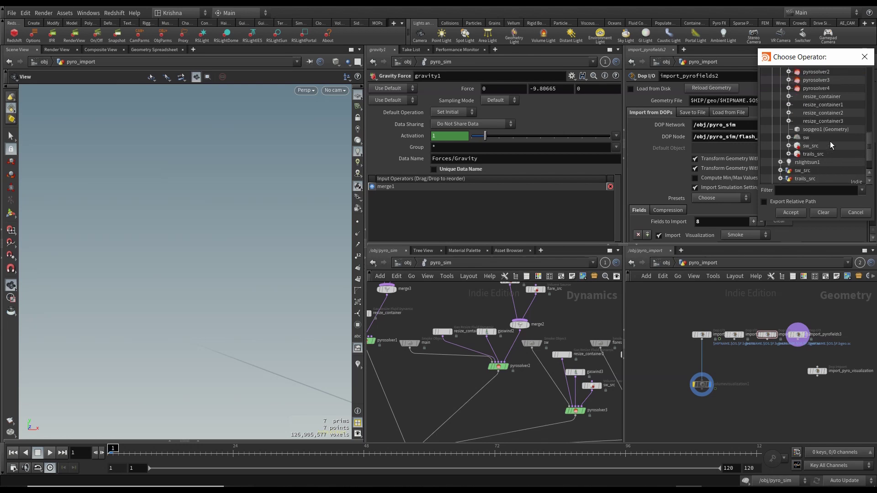
{"action": "double_click", "coordinate": [806, 138]}
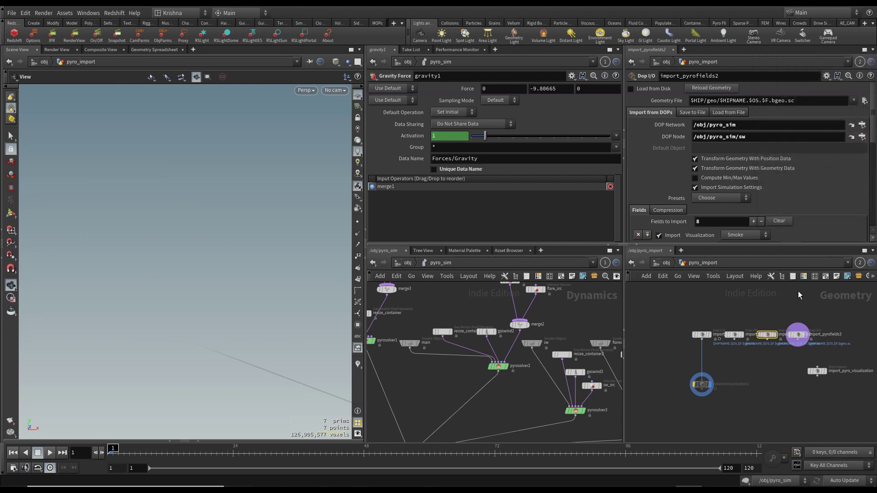
Point import_pyrofields3's DOP Node at the flares smoke object in pyro_sim.
{"action": "left_click", "coordinate": [798, 335]}
{"action": "left_click", "coordinate": [861, 136]}
{"action": "scroll", "coordinate": [791, 147], "scroll_direction": "up", "scroll_amount": 3}
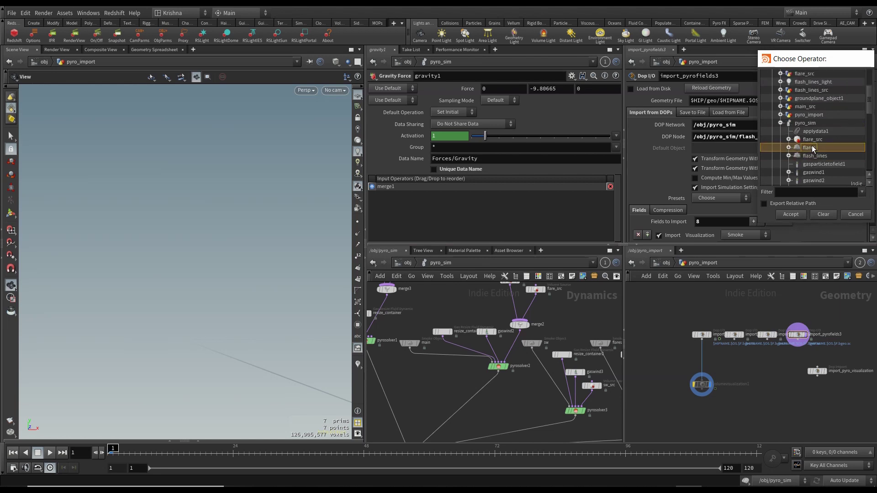
{"action": "double_click", "coordinate": [809, 146]}
Add a Merge node below the imports, wire all four import_pyrofields nodes into it, and display the merge.
{"action": "middle_click_drag", "start_coordinate": [752, 371], "coordinate": [715, 364]}
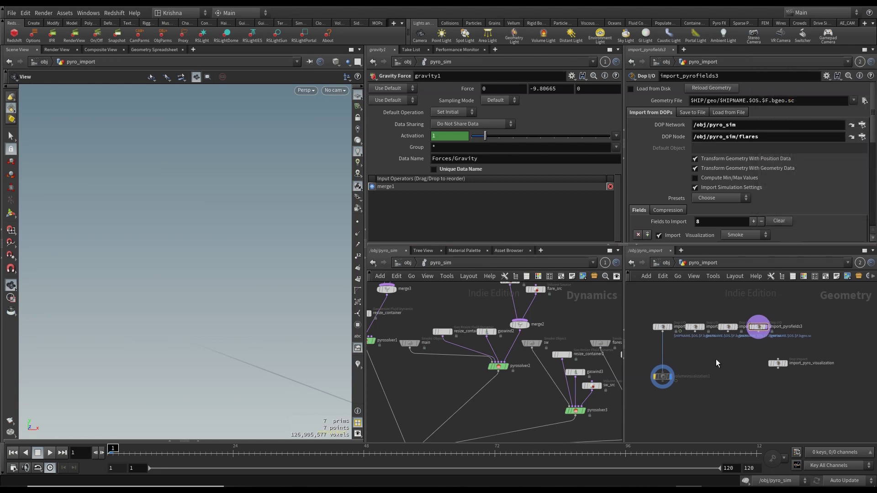
{"action": "key", "text": "Tab"}
{"action": "type", "text": "merg"}
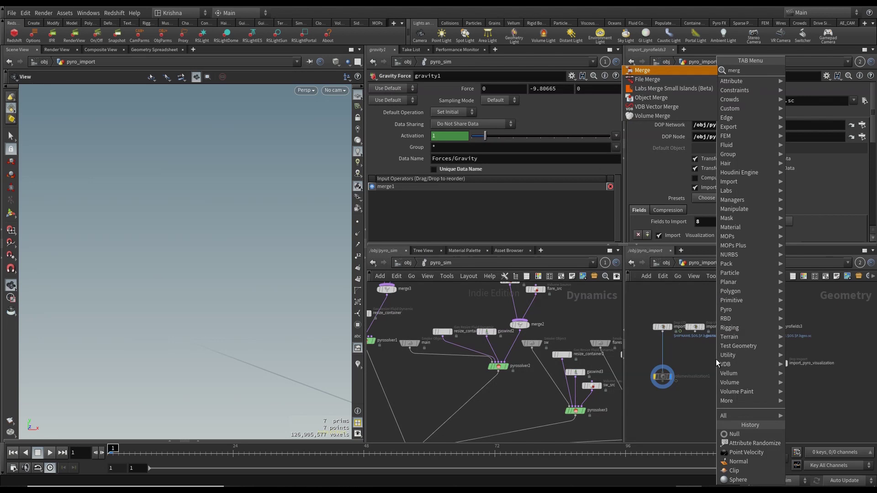
{"action": "key", "text": "Return"}
{"action": "left_click", "coordinate": [703, 358]}
{"action": "left_click_drag", "start_coordinate": [782, 346], "coordinate": [699, 349]}
{"action": "left_click", "coordinate": [702, 353]}
{"action": "left_click", "coordinate": [709, 364]}
{"action": "left_click_drag", "start_coordinate": [705, 360], "coordinate": [713, 369]}
{"action": "left_click", "coordinate": [714, 398]}
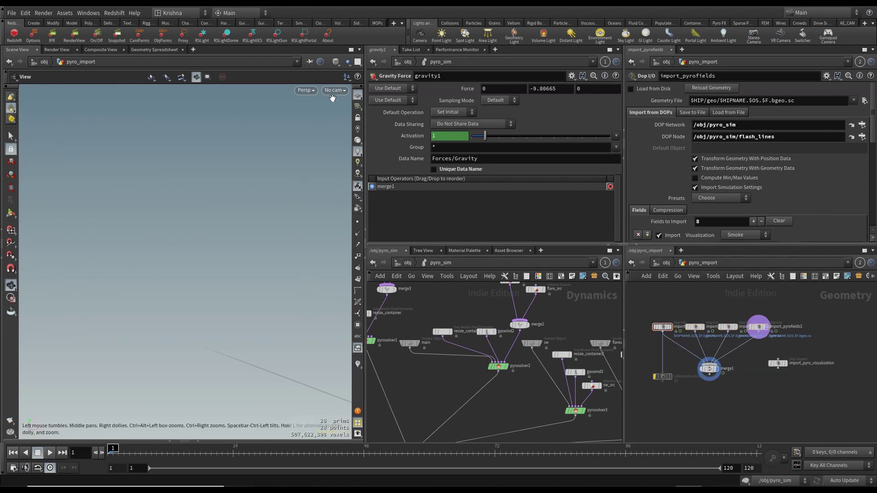
Look through cam1 in the viewport and save the scene.
{"action": "left_click", "coordinate": [333, 91]}
{"action": "left_click", "coordinate": [346, 130]}
{"action": "key", "text": "ctrl+s"}
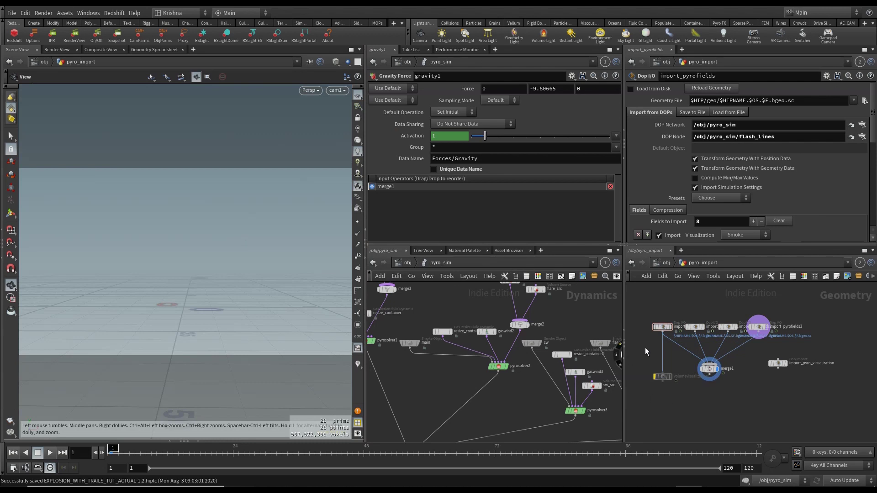
Check the DOP Node settings of the import nodes and the input list of the new merge in pyro_import.
{"action": "left_click", "coordinate": [659, 325]}
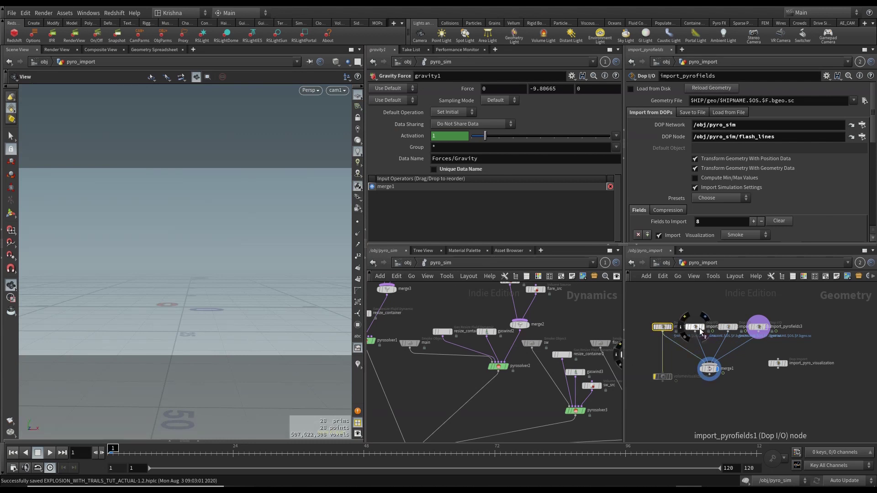
{"action": "left_click", "coordinate": [728, 327]}
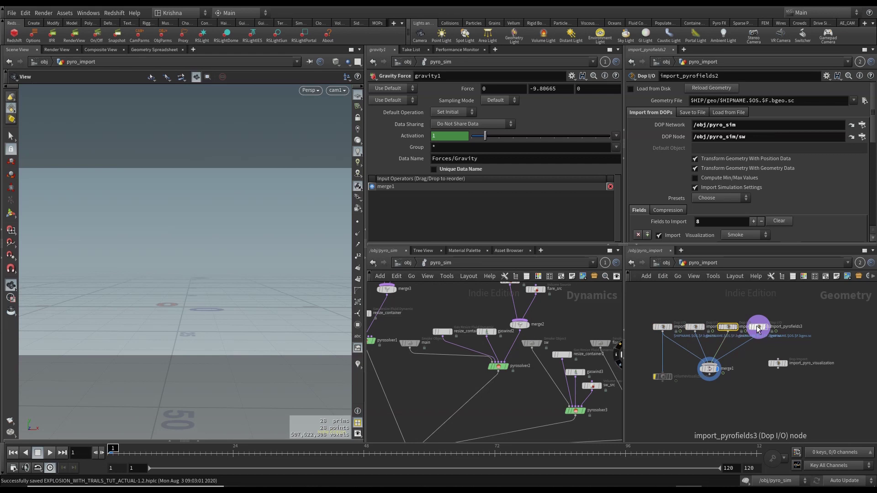
{"action": "left_click", "coordinate": [710, 370]}
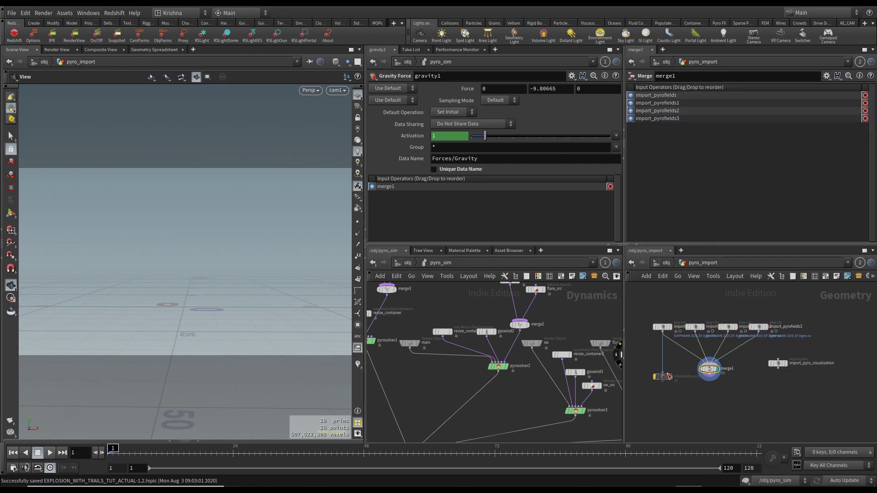
{"action": "scroll", "coordinate": [676, 336], "scroll_direction": "up", "scroll_amount": 5}
{"action": "scroll", "coordinate": [716, 332], "scroll_direction": "down", "scroll_amount": 3}
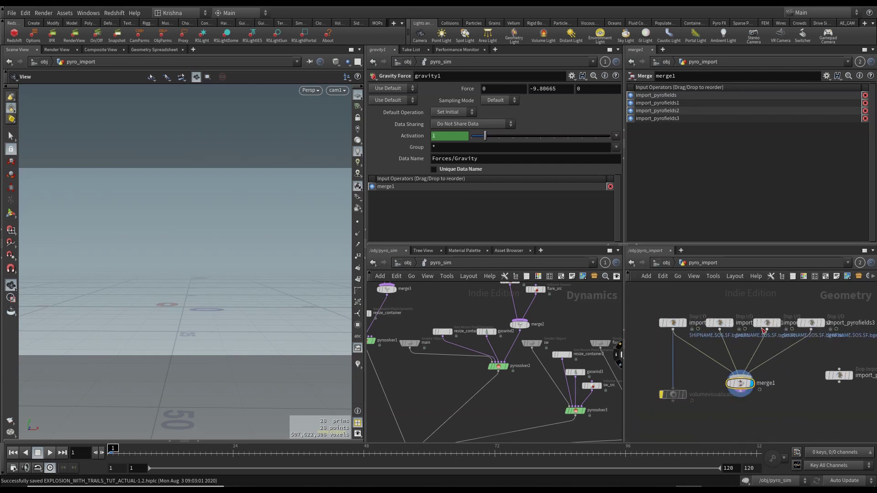
Stagger the import_pyrofields nodes above the merge so that their names no longer overlap.
{"action": "left_click", "coordinate": [766, 323]}
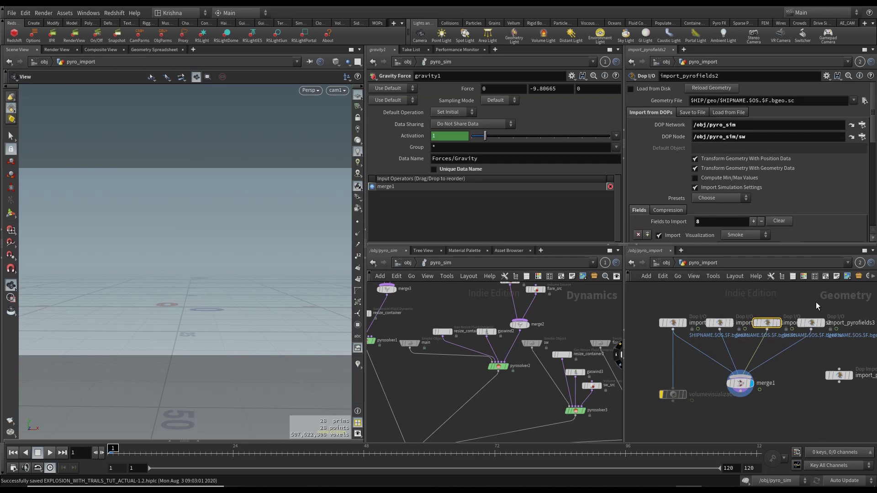
{"action": "left_click_drag", "start_coordinate": [766, 323], "coordinate": [815, 335]}
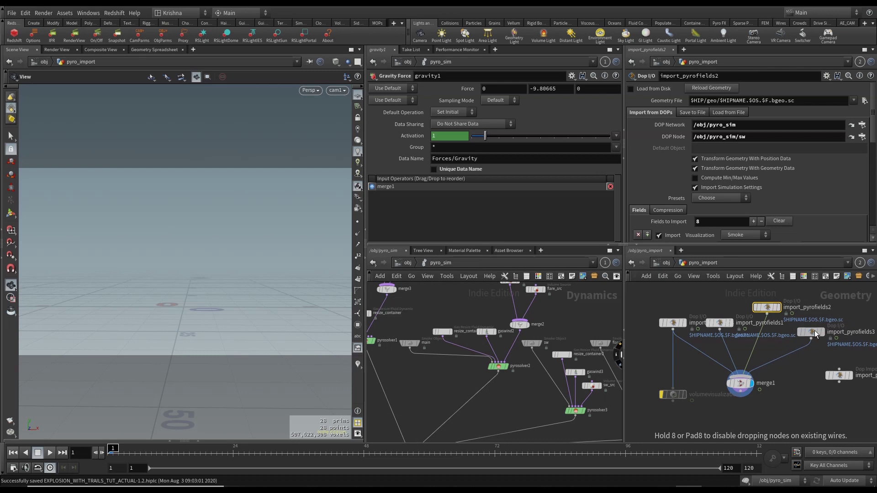
{"action": "mouse_move", "coordinate": [674, 322]}
{"action": "left_mouse_down"}
{"action": "mouse_move", "coordinate": [676, 303]}
{"action": "mouse_move", "coordinate": [674, 311]}
{"action": "left_mouse_up"}
{"action": "left_click", "coordinate": [673, 305]}
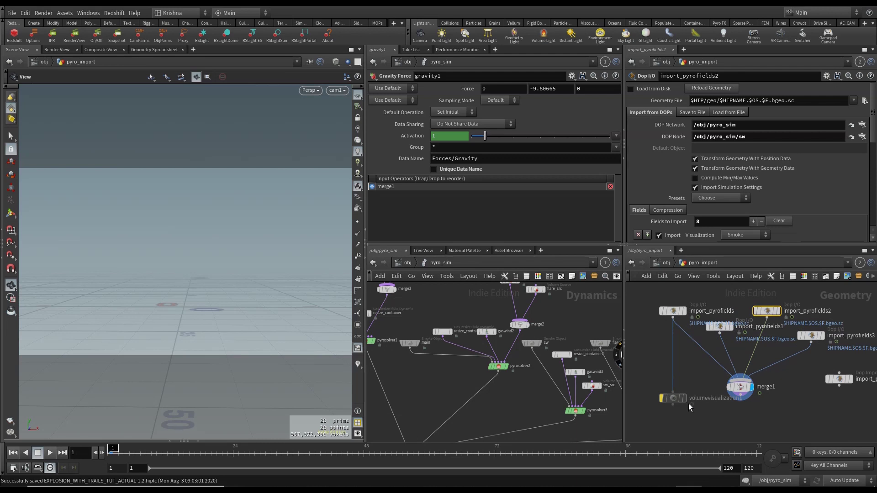
Delete the volumevisualization1 node from pyro_import and save the scene.
{"action": "left_click", "coordinate": [673, 397]}
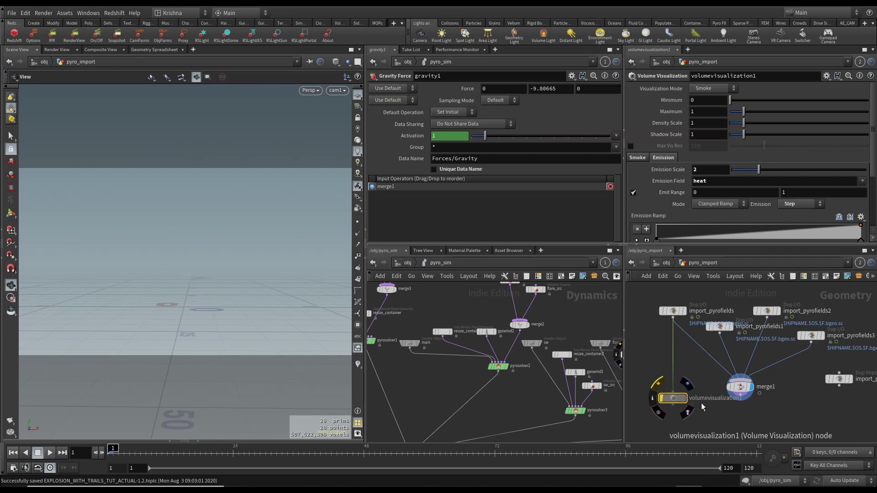
{"action": "key", "text": "Delete"}
{"action": "scroll", "coordinate": [725, 405], "scroll_direction": "down", "scroll_amount": 3}
{"action": "middle_click_drag", "start_coordinate": [706, 414], "coordinate": [694, 399]}
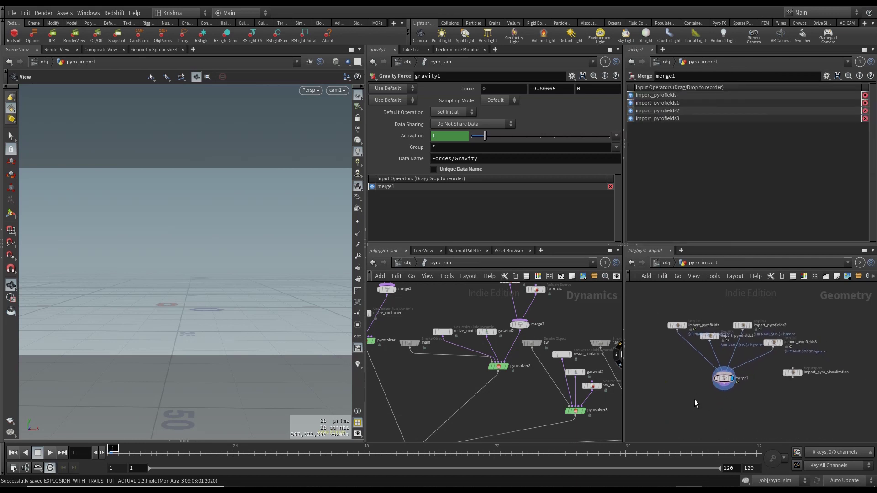
{"action": "key", "text": "ctrl+s"}
Review the pyro_sim network, examining the main smoke object's properties and the solver inputs of merge1.
{"action": "key", "text": "h"}
{"action": "scroll", "coordinate": [476, 362], "scroll_direction": "up", "scroll_amount": 3}
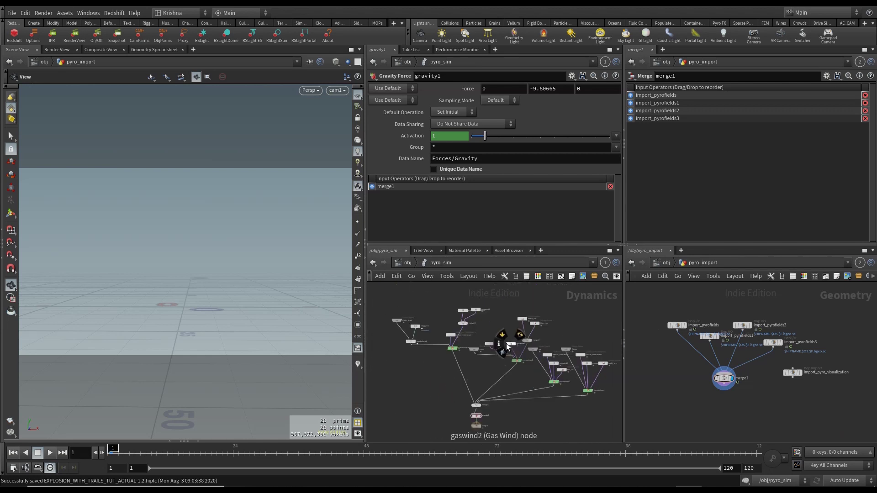
{"action": "middle_click_drag", "start_coordinate": [538, 388], "coordinate": [500, 366]}
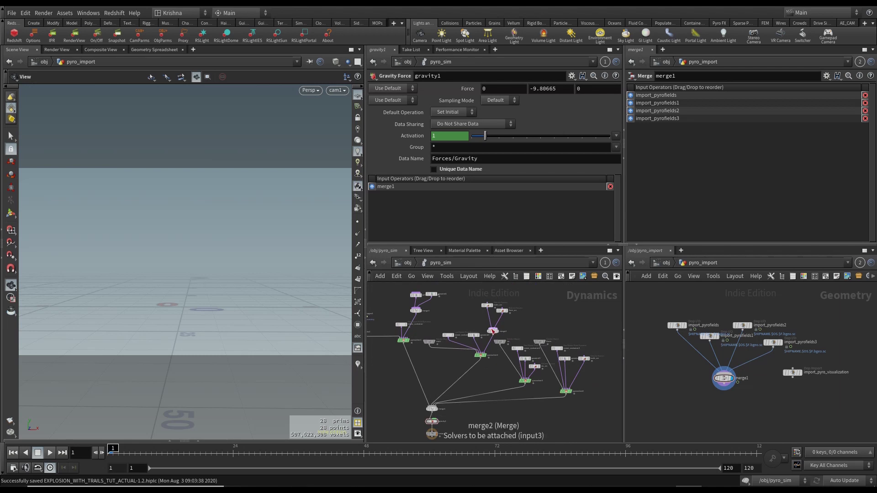
{"action": "scroll", "coordinate": [493, 330], "scroll_direction": "down", "scroll_amount": 2}
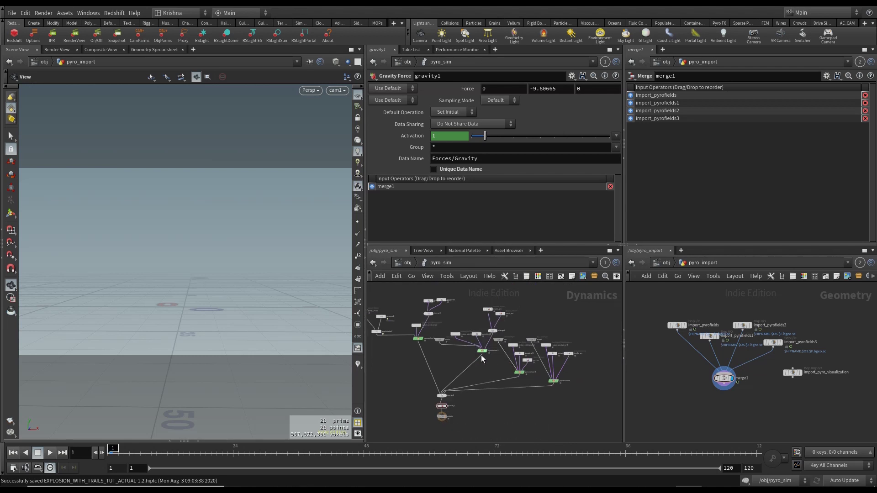
{"action": "scroll", "coordinate": [464, 349], "scroll_direction": "up", "scroll_amount": 5}
{"action": "left_click", "coordinate": [457, 342]}
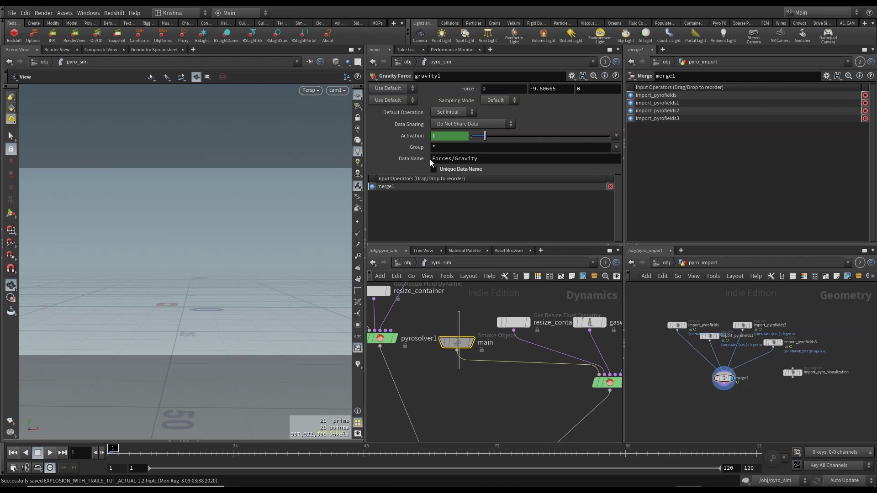
{"action": "scroll", "coordinate": [501, 364], "scroll_direction": "down", "scroll_amount": 8}
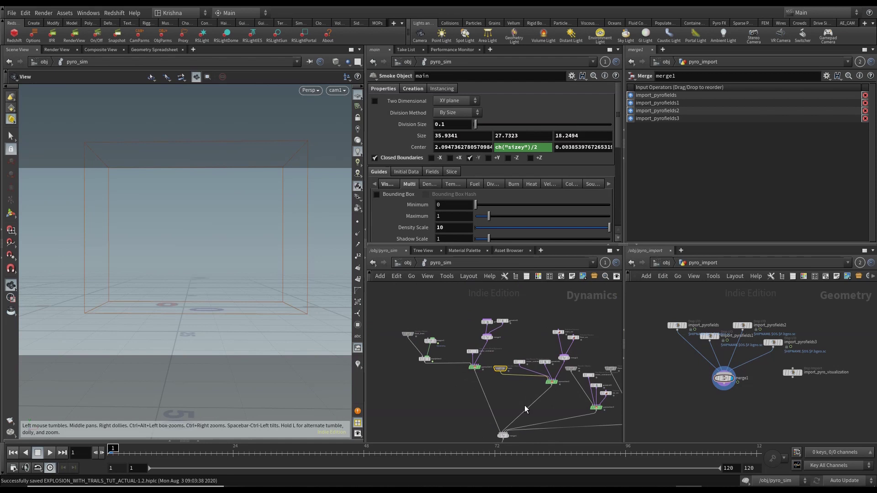
{"action": "middle_click_drag", "start_coordinate": [593, 415], "coordinate": [547, 376]}
{"action": "scroll", "coordinate": [550, 400], "scroll_direction": "up", "scroll_amount": 1}
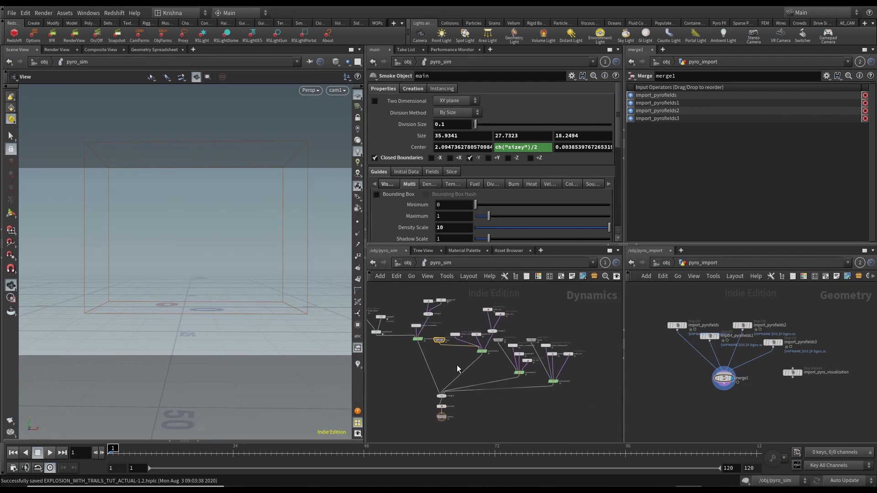
{"action": "scroll", "coordinate": [444, 392], "scroll_direction": "up", "scroll_amount": 2}
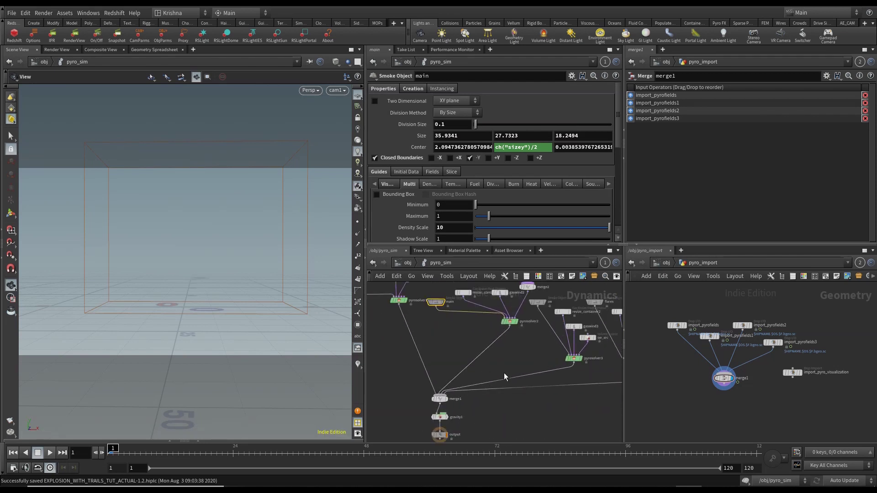
{"action": "left_click", "coordinate": [439, 399]}
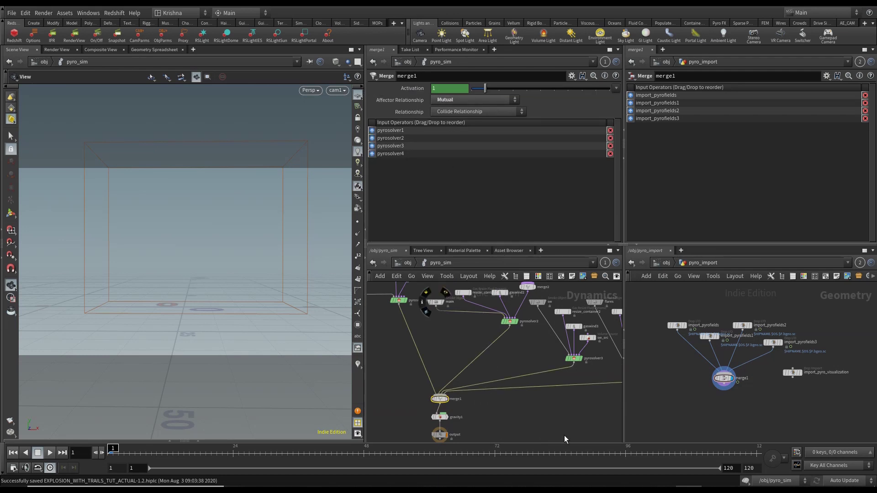
{"action": "key", "text": "h"}
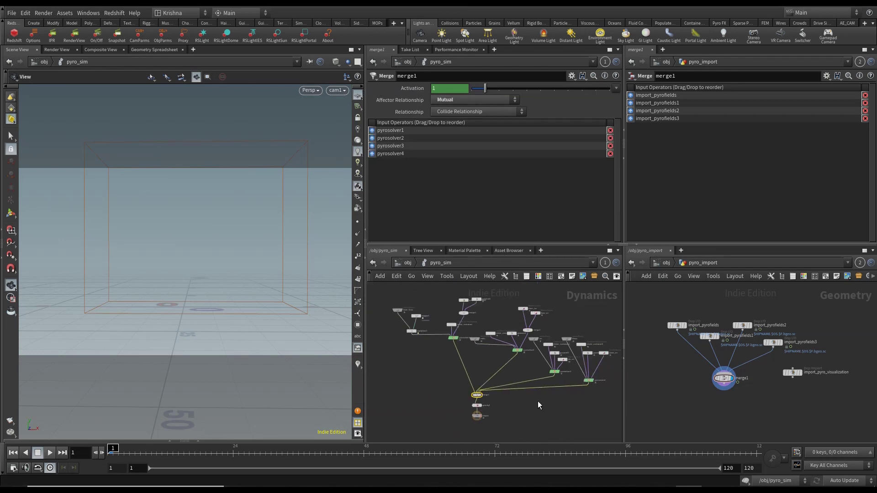
Go up from pyro_sim to the obj level and look over the source objects there.
{"action": "left_click", "coordinate": [410, 263]}
{"action": "left_click", "coordinate": [585, 368]}
{"action": "scroll", "coordinate": [535, 361], "scroll_direction": "down", "scroll_amount": 2}
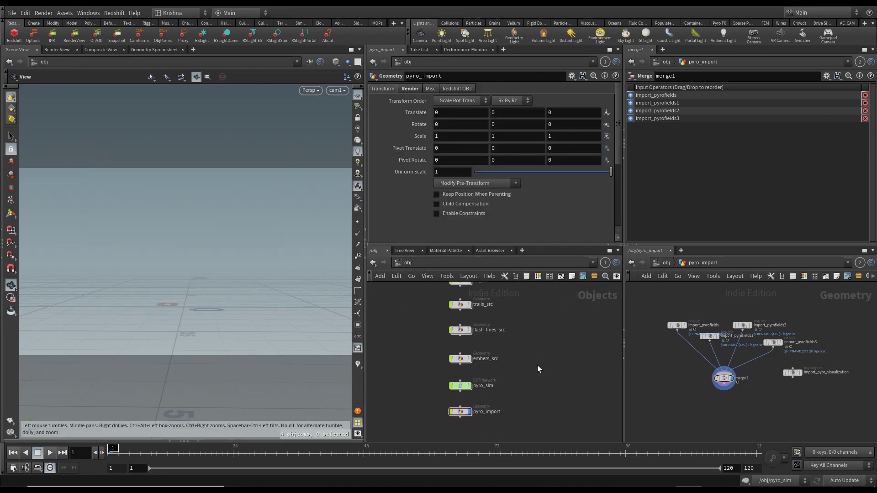
{"action": "middle_click_drag", "start_coordinate": [537, 355], "coordinate": [540, 376]}
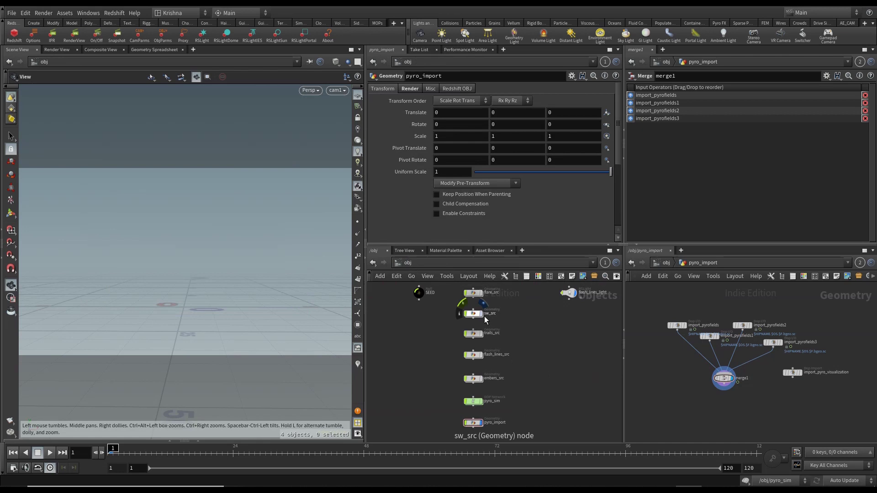
{"action": "scroll", "coordinate": [515, 320], "scroll_direction": "up", "scroll_amount": 1}
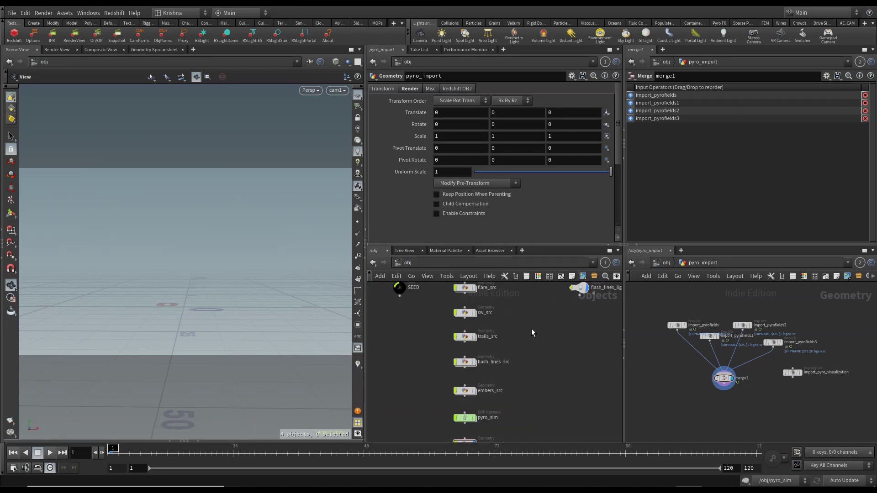
Inside pyro_sim, link the main smoke object's Division Size to that of flash_lines with a relative reference.
{"action": "double_click", "coordinate": [465, 418]}
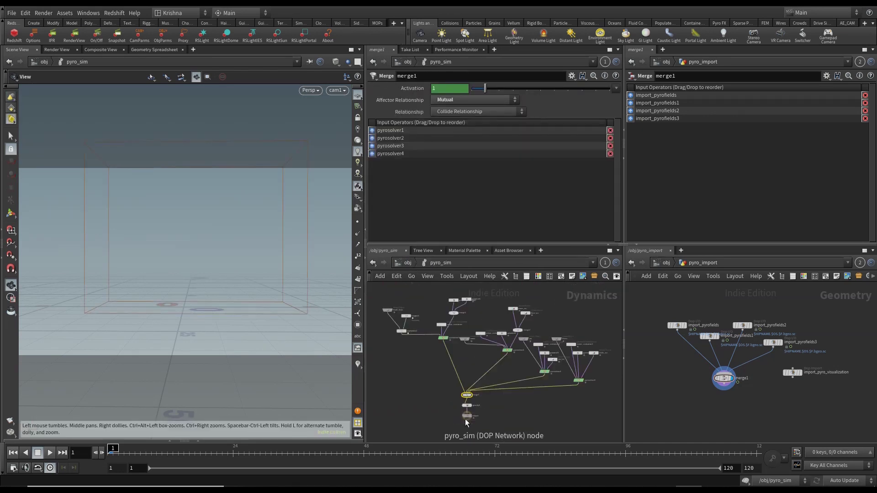
{"action": "left_click", "coordinate": [387, 310]}
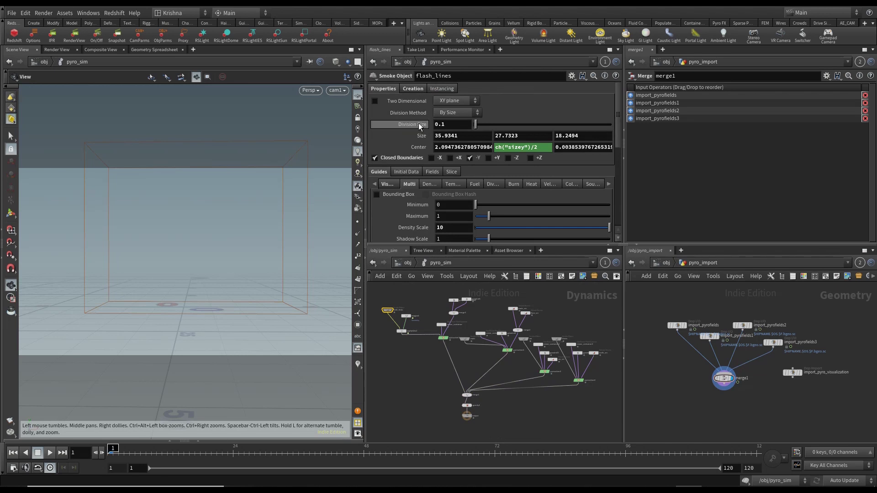
{"action": "right_click", "coordinate": [417, 125]}
{"action": "left_click", "coordinate": [460, 192]}
{"action": "scroll", "coordinate": [464, 363], "scroll_direction": "up", "scroll_amount": 1}
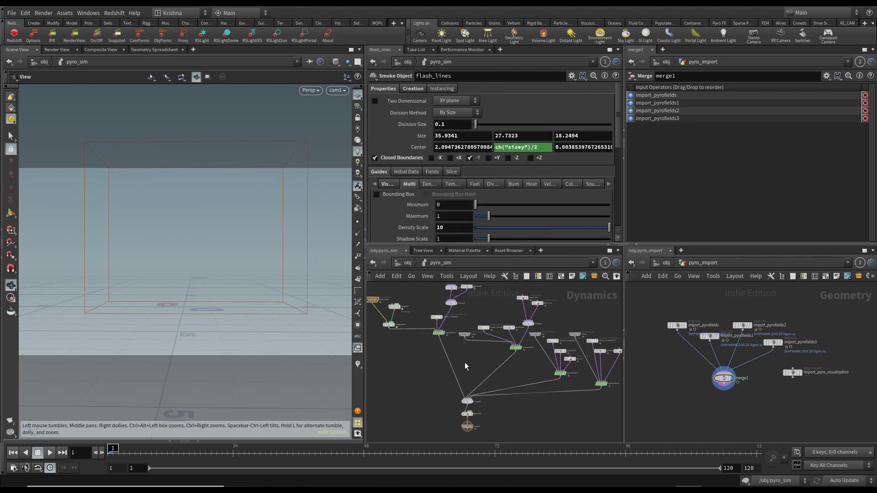
{"action": "left_click", "coordinate": [464, 332]}
{"action": "right_click", "coordinate": [406, 126]}
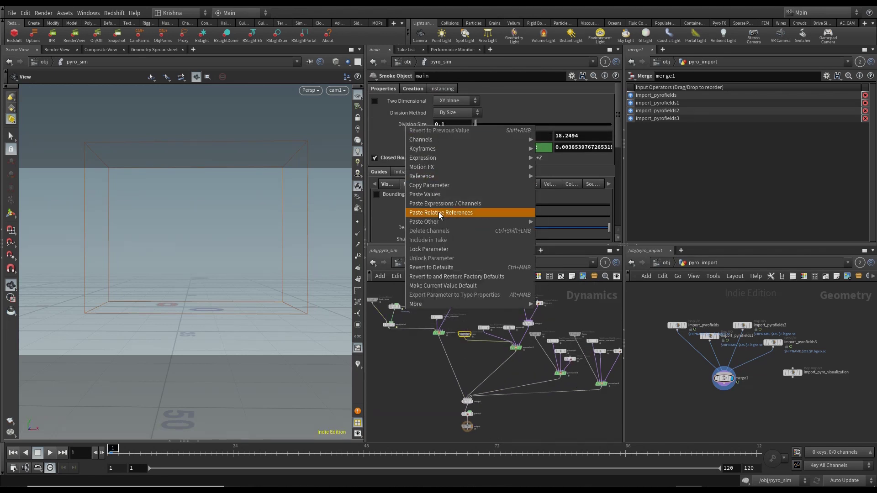
{"action": "left_click", "coordinate": [445, 211]}
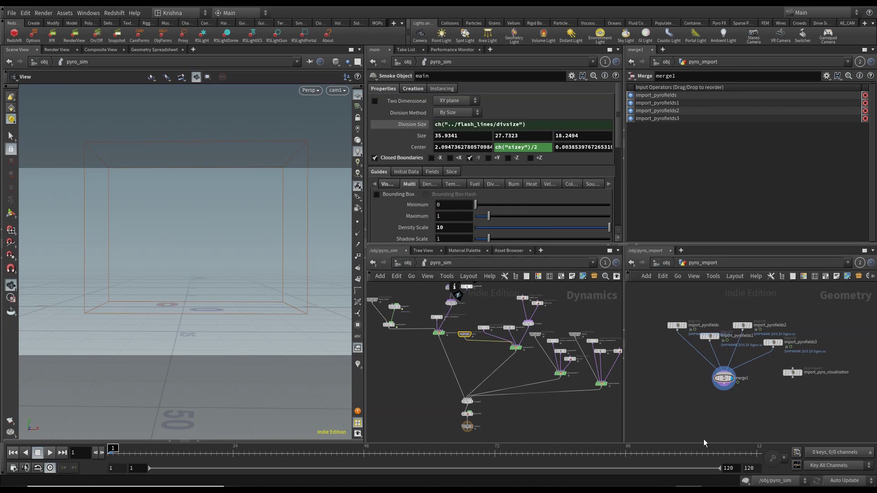
Disable the simulation and link the Division Size of the sw and flares smoke objects to flash_lines with relative references.
{"action": "left_click", "coordinate": [745, 480]}
{"action": "left_click", "coordinate": [535, 334]}
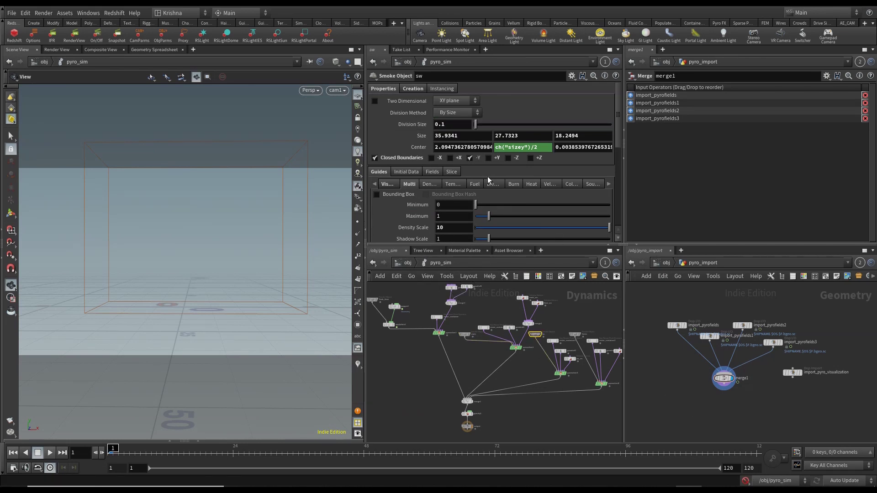
{"action": "right_click", "coordinate": [411, 122]}
{"action": "left_click", "coordinate": [467, 211]}
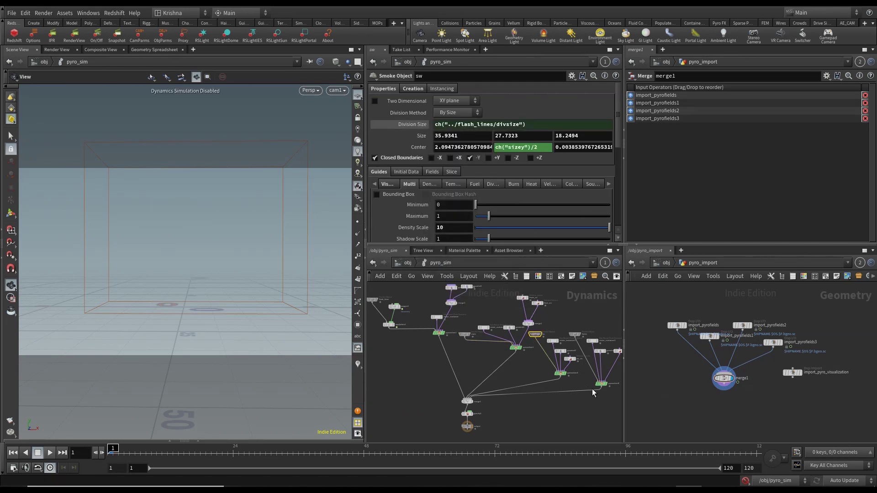
{"action": "left_click", "coordinate": [573, 332]}
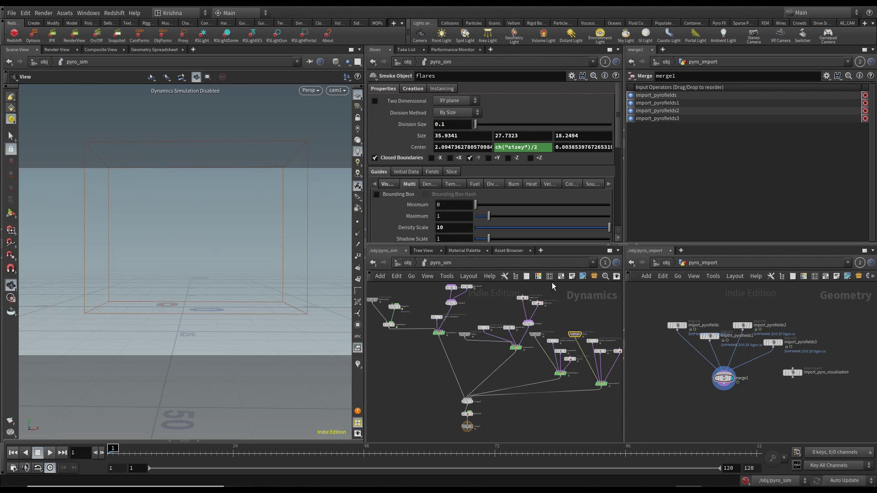
{"action": "right_click", "coordinate": [416, 127]}
{"action": "left_click", "coordinate": [458, 215]}
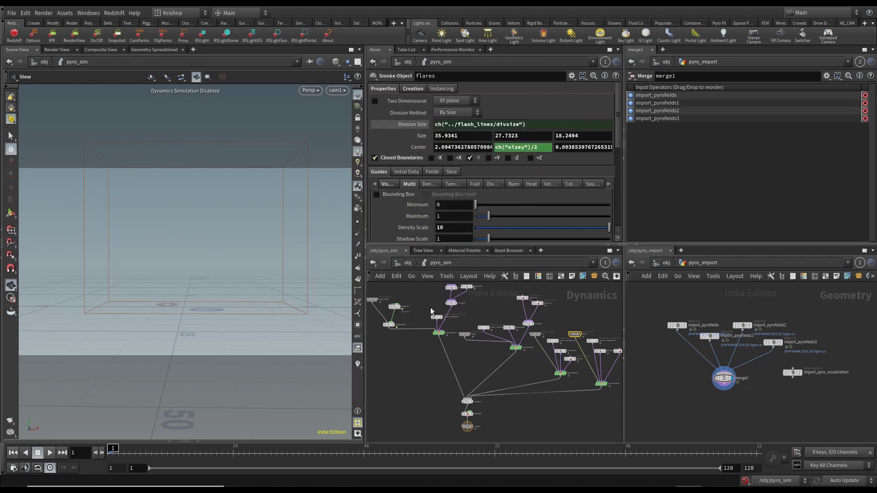
Set the flash_lines smoke object's Division Size to 0.2 and re-enable the simulation.
{"action": "middle_click_drag", "start_coordinate": [391, 351], "coordinate": [430, 362]}
{"action": "left_click", "coordinate": [413, 315]}
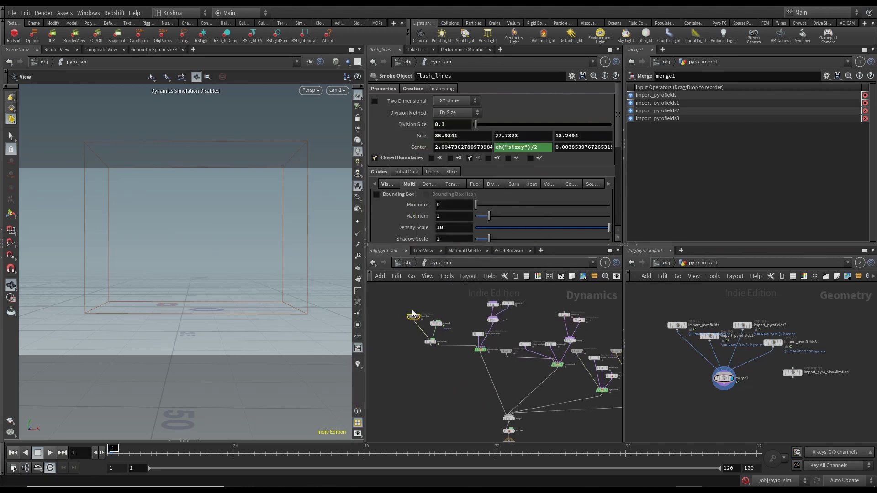
{"action": "left_click", "coordinate": [449, 125]}
{"action": "type", "text": "2"}
{"action": "key", "text": "Return"}
{"action": "scroll", "coordinate": [455, 387], "scroll_direction": "down", "scroll_amount": 2}
{"action": "middle_click_drag", "start_coordinate": [451, 394], "coordinate": [432, 382]}
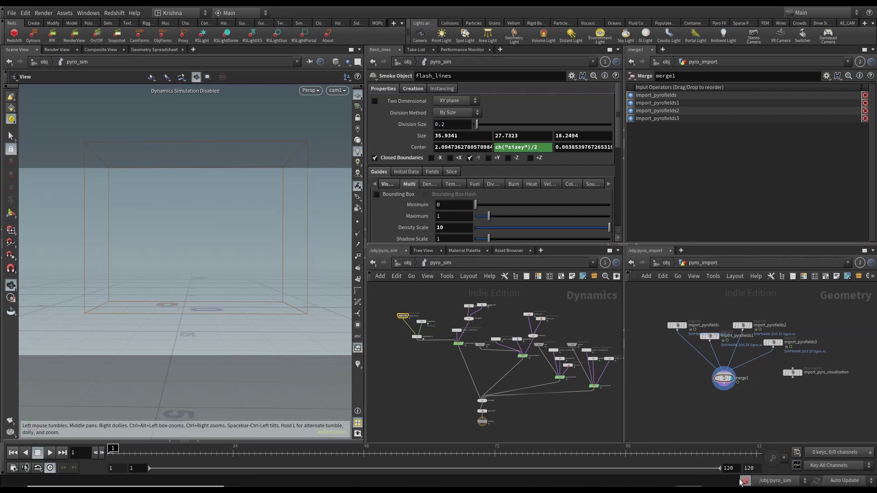
Save the scene with the output node selected, and play the first frames of the sim to examine the explosion up close.
{"action": "left_click_drag", "start_coordinate": [437, 419], "coordinate": [507, 432]}
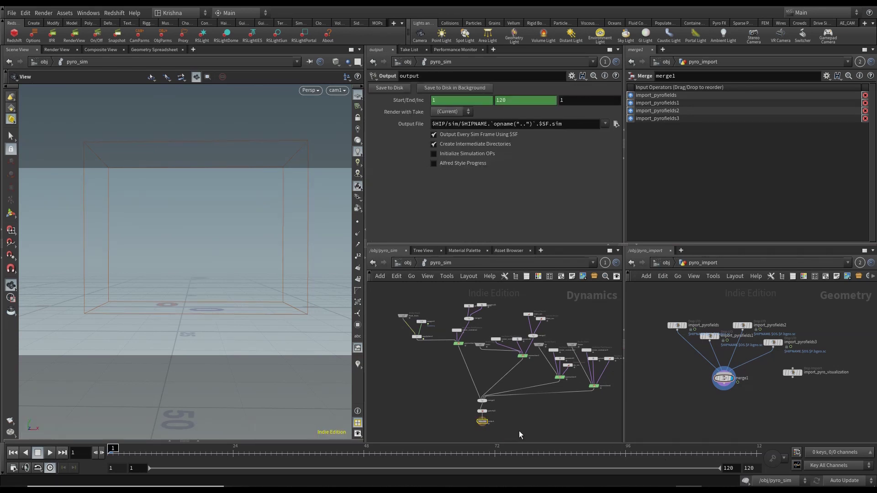
{"action": "key", "text": "ctrl+s"}
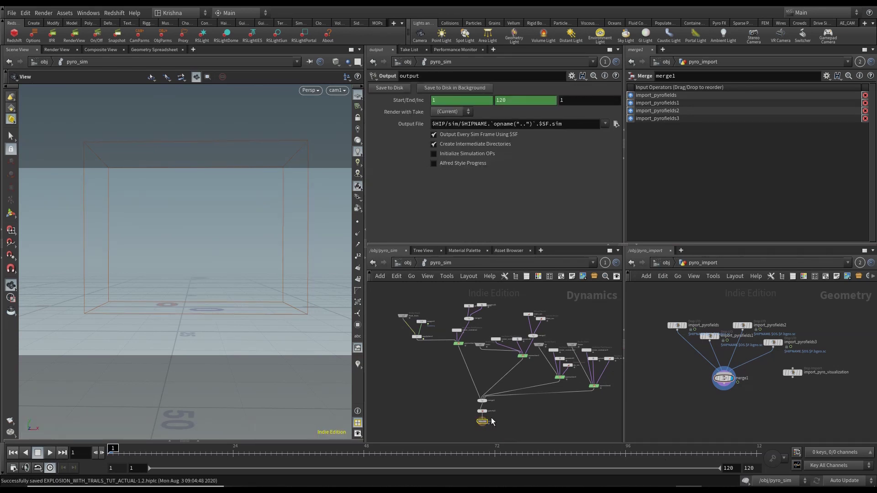
{"action": "left_click", "coordinate": [49, 453]}
{"action": "left_click", "coordinate": [38, 453]}
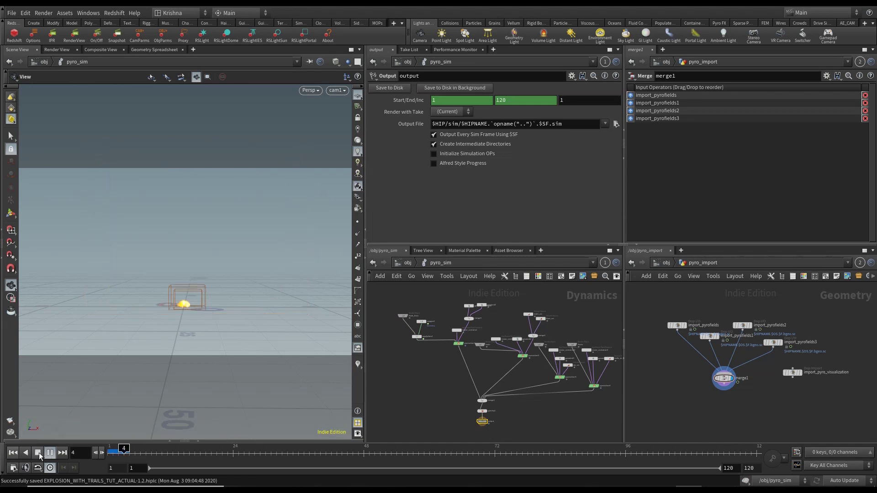
{"action": "key", "text": "Left"}
{"action": "left_click_drag", "start_coordinate": [187, 329], "coordinate": [195, 302]}
{"action": "scroll", "coordinate": [180, 307], "scroll_direction": "up", "scroll_amount": 6}
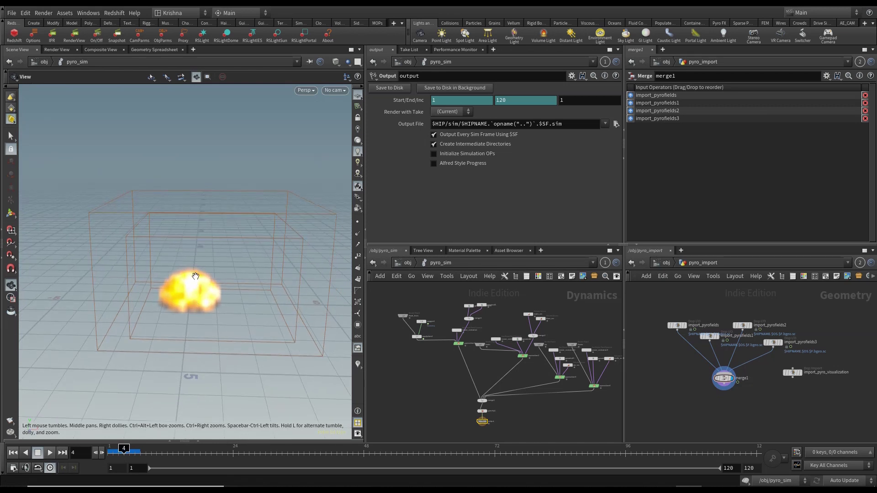
Return to frame 1 and set Const. Activation of source_first_input in flash_lines_src's popnet to $F==2.
{"action": "left_click", "coordinate": [13, 452]}
{"action": "left_click", "coordinate": [398, 265]}
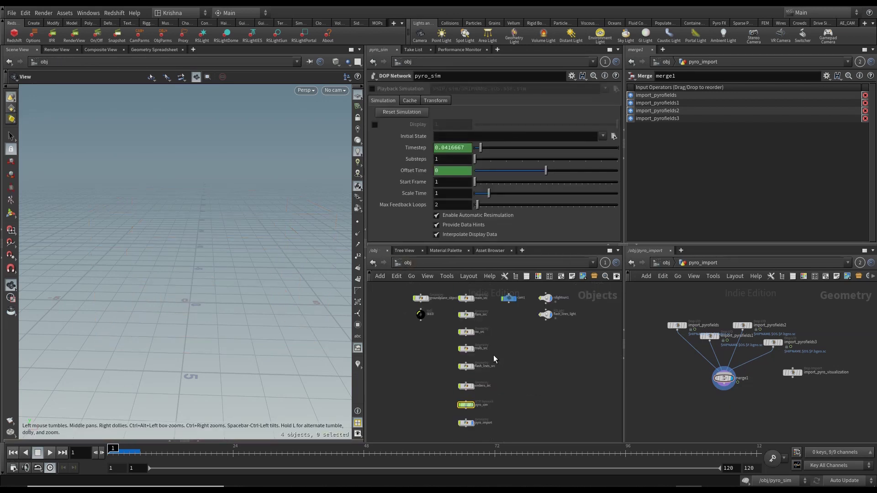
{"action": "scroll", "coordinate": [475, 369], "scroll_direction": "up", "scroll_amount": 2}
{"action": "double_click", "coordinate": [473, 372]}
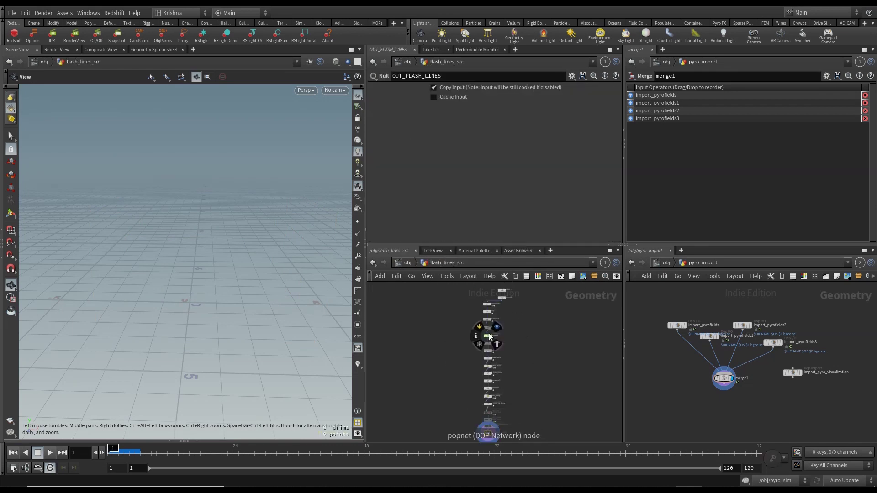
{"action": "scroll", "coordinate": [480, 346], "scroll_direction": "up", "scroll_amount": 4}
{"action": "double_click", "coordinate": [478, 345]}
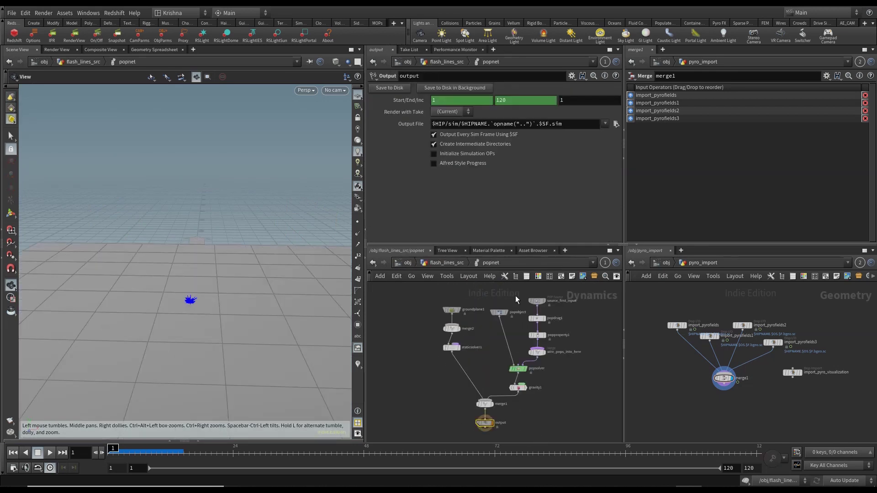
{"action": "left_click", "coordinate": [541, 301]}
{"action": "left_click", "coordinate": [462, 138]}
{"action": "type", "text": "2"}
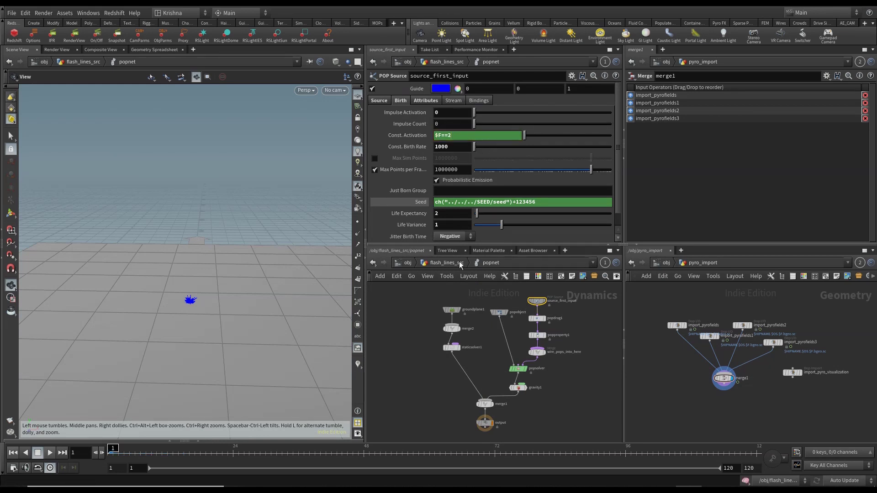
Go back up to the obj level and look through cam1 in the viewport.
{"action": "left_click", "coordinate": [442, 263]}
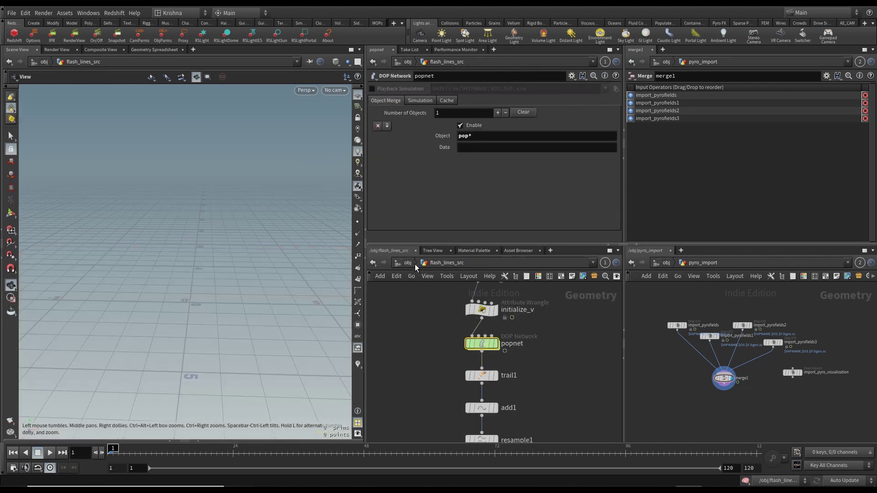
{"action": "left_click", "coordinate": [414, 263]}
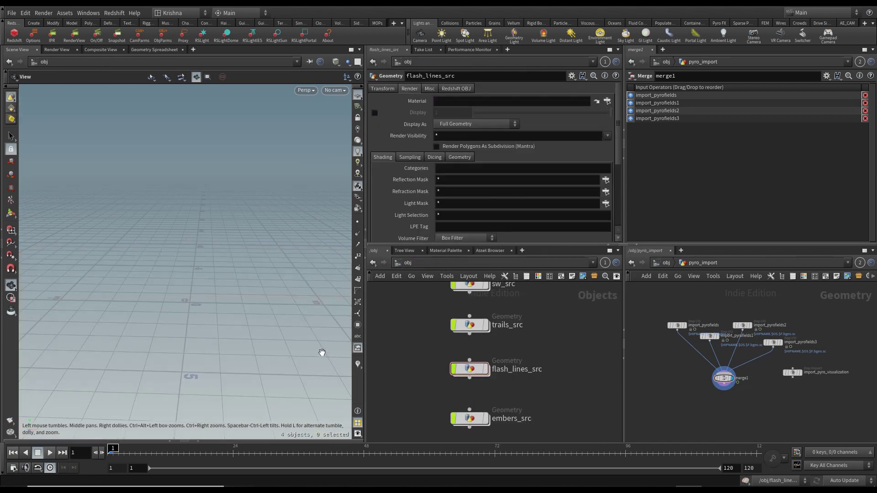
{"action": "left_click", "coordinate": [333, 90]}
{"action": "left_click", "coordinate": [342, 133]}
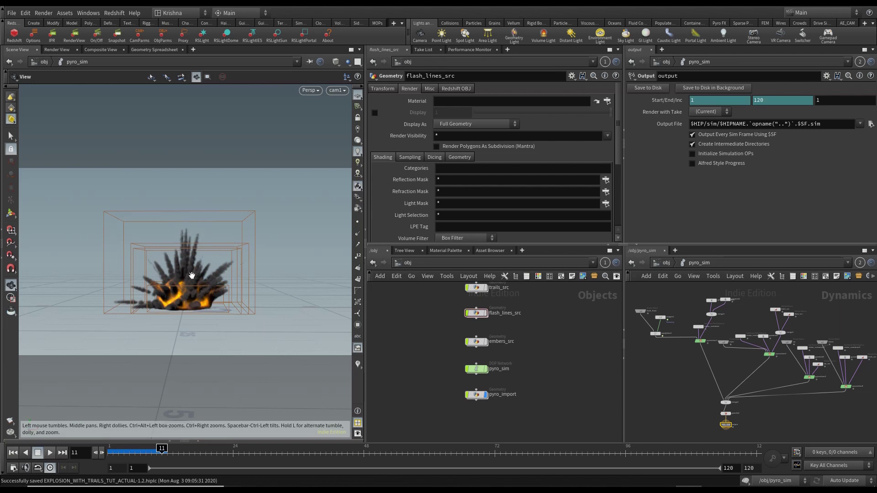
Select pyro_import and play the imported explosion from frame 1, examining its smoke and trails up close.
{"action": "left_click", "coordinate": [475, 394]}
{"action": "left_click", "coordinate": [544, 388]}
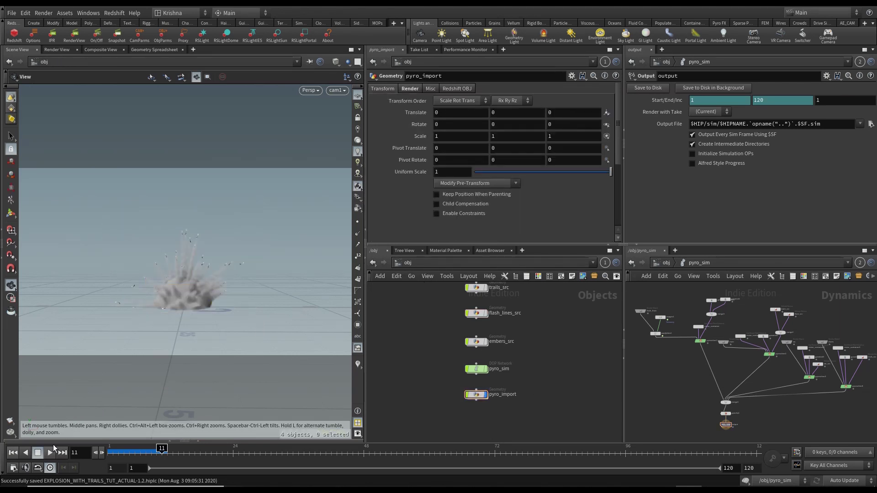
{"action": "left_click", "coordinate": [13, 452]}
{"action": "left_click", "coordinate": [50, 453]}
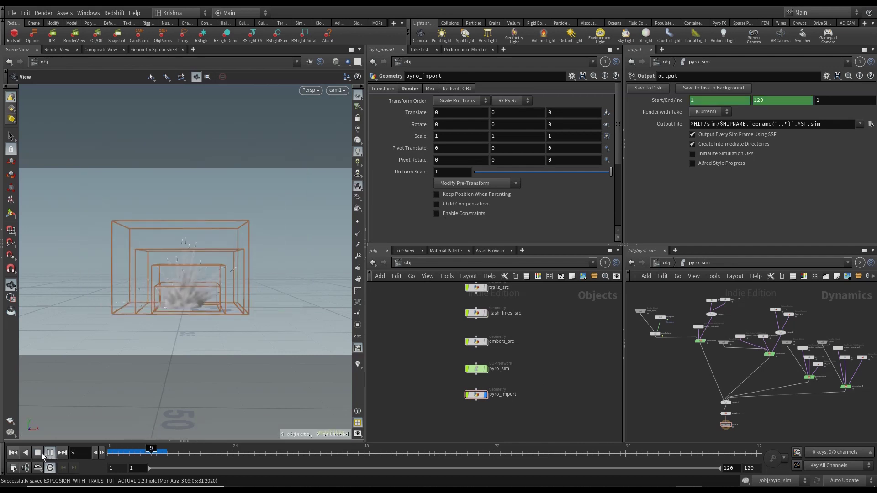
{"action": "scroll", "coordinate": [184, 265], "scroll_direction": "up", "scroll_amount": 5}
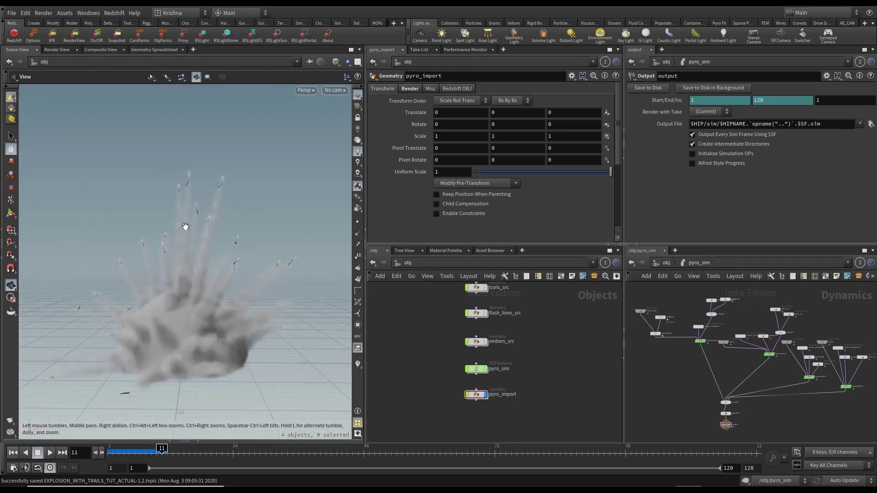
Restore the cam1 view and set the viewport shading to Smooth Shaded.
{"action": "left_click", "coordinate": [334, 91]}
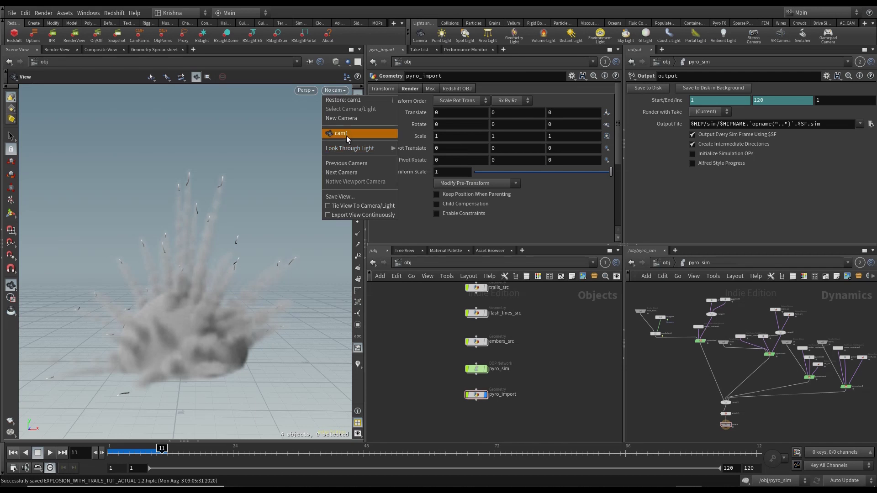
{"action": "left_click", "coordinate": [347, 133]}
{"action": "left_click", "coordinate": [336, 63]}
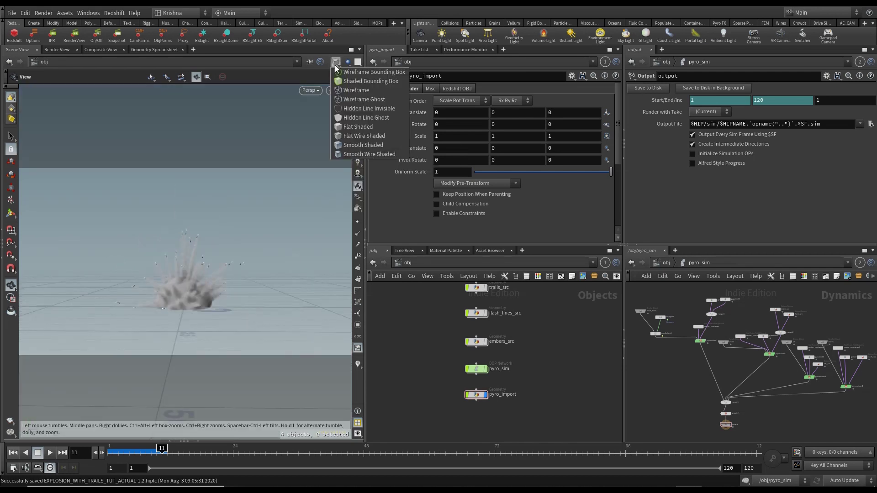
{"action": "left_click", "coordinate": [363, 144]}
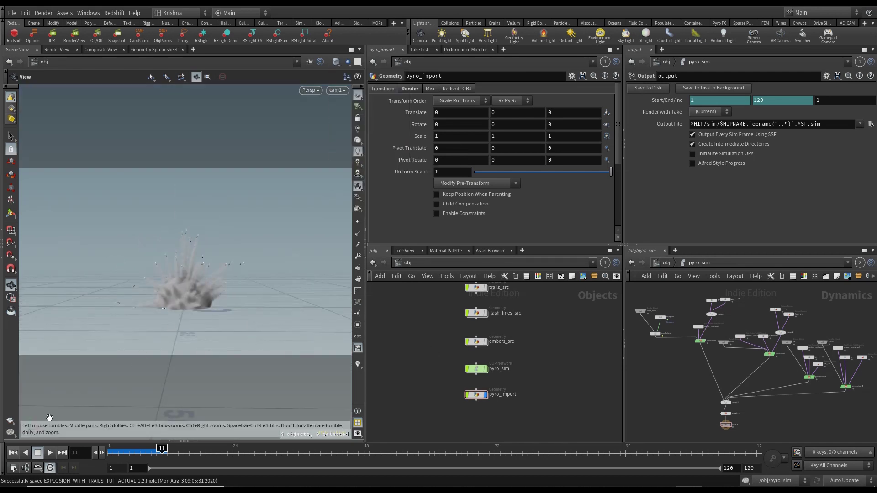
Replay the imported explosion from the first frame through cam1, examining how the smoke and trails develop.
{"action": "left_click", "coordinate": [13, 453]}
{"action": "left_click", "coordinate": [50, 453]}
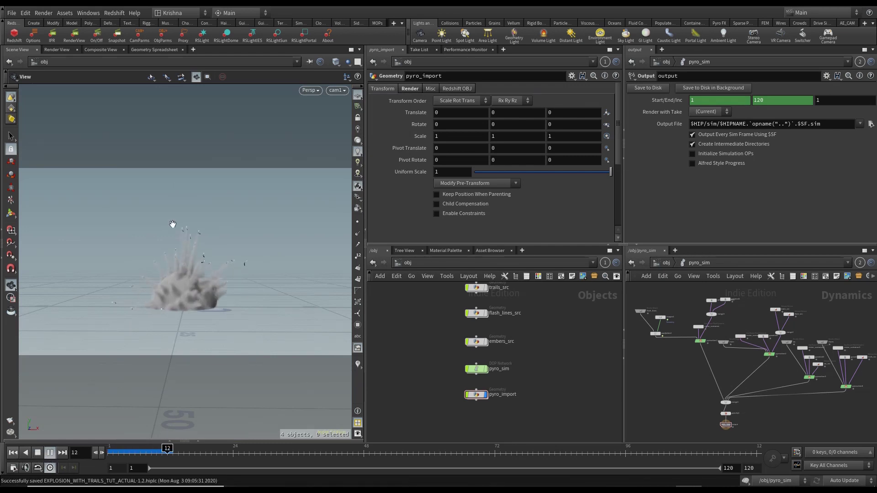
{"action": "key", "text": "ctrl+s"}
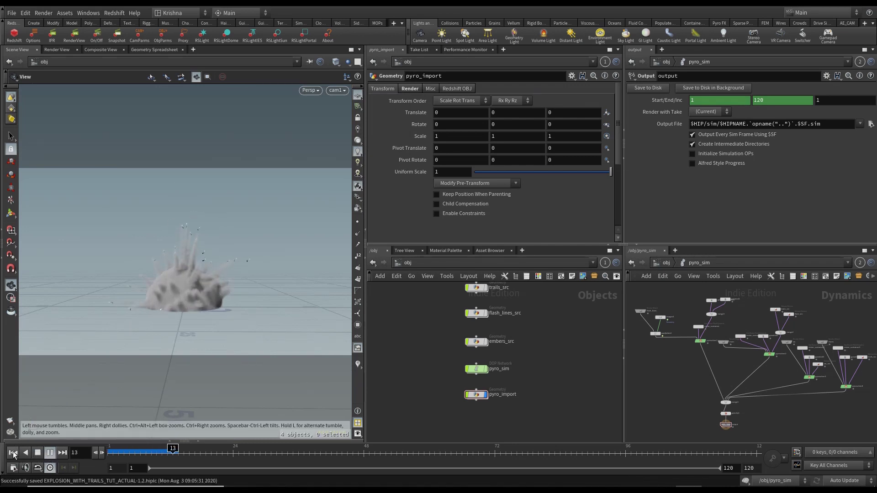
{"action": "left_click_drag", "start_coordinate": [199, 300], "coordinate": [192, 283]}
{"action": "key", "text": "ctrl+Up"}
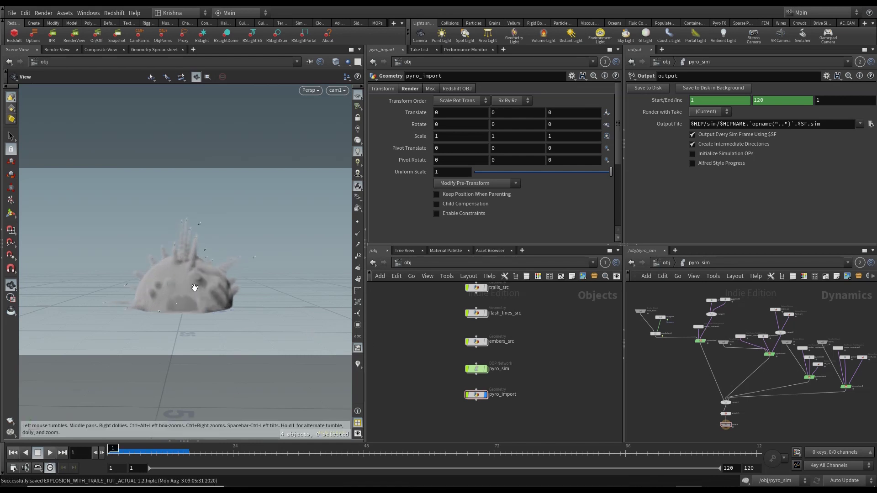
{"action": "left_click", "coordinate": [50, 452]}
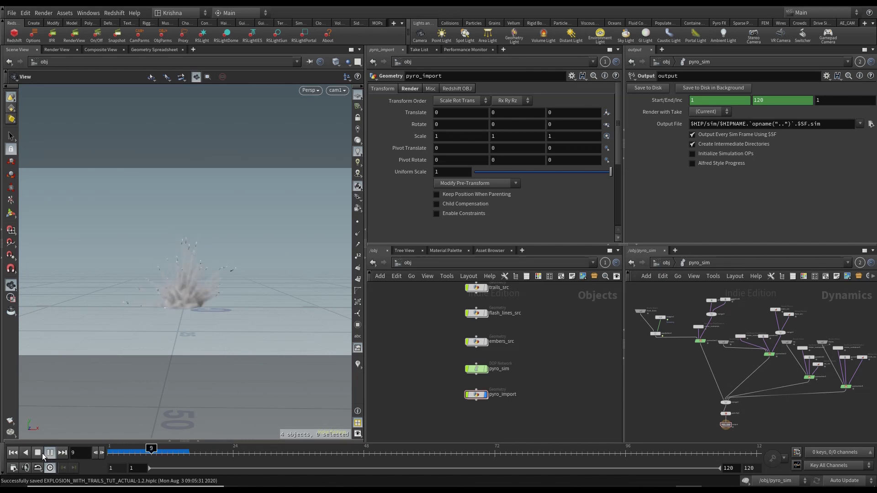
{"action": "left_click", "coordinate": [40, 454]}
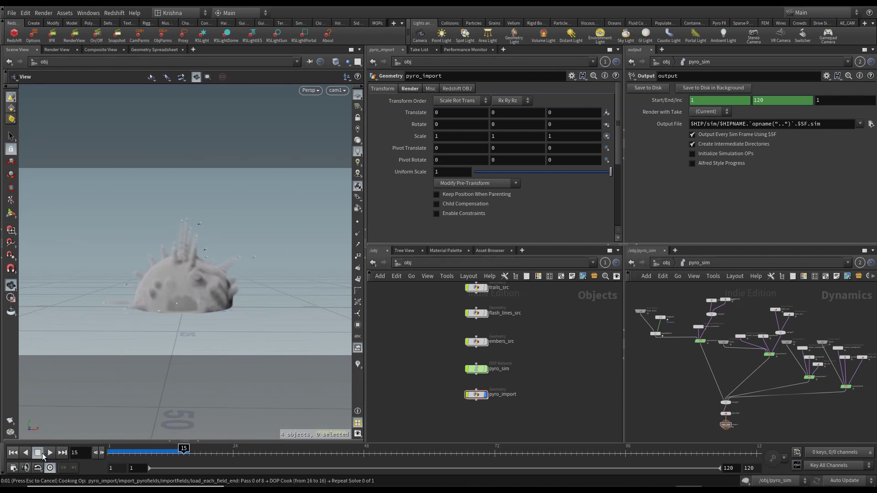
{"action": "key", "text": "ctrl+s"}
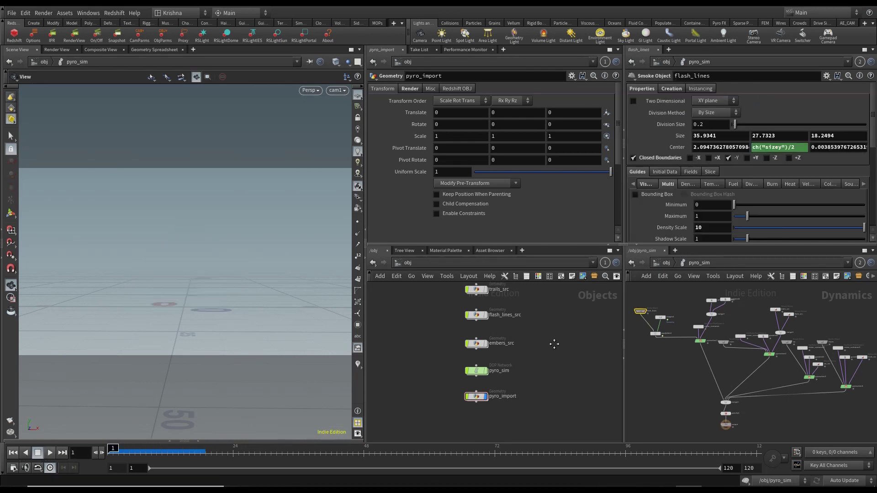
Open the popnet inside flash_lines_src and check the Const. Activation expression on its POP source.
{"action": "middle_click_drag", "start_coordinate": [554, 342], "coordinate": [554, 362]}
{"action": "scroll", "coordinate": [494, 334], "scroll_direction": "up", "scroll_amount": 4}
{"action": "double_click", "coordinate": [459, 334]}
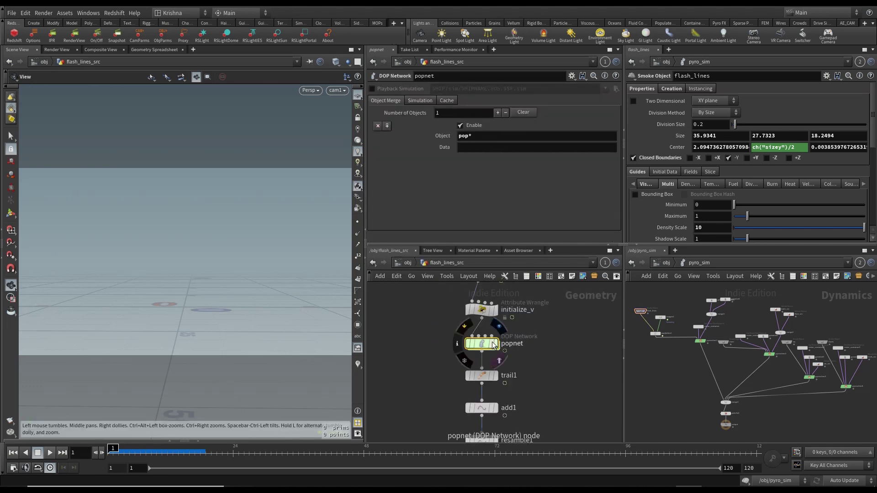
{"action": "double_click", "coordinate": [482, 343]}
{"action": "left_click", "coordinate": [466, 139]}
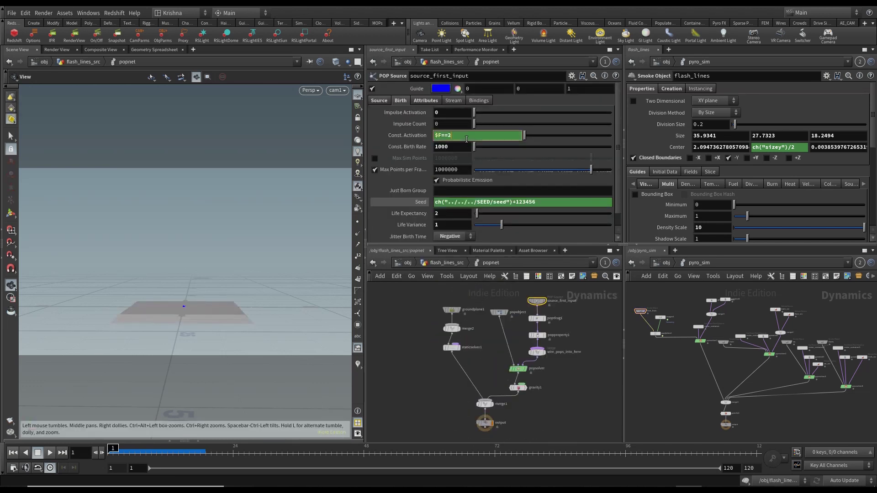
{"action": "left_click", "coordinate": [407, 307]}
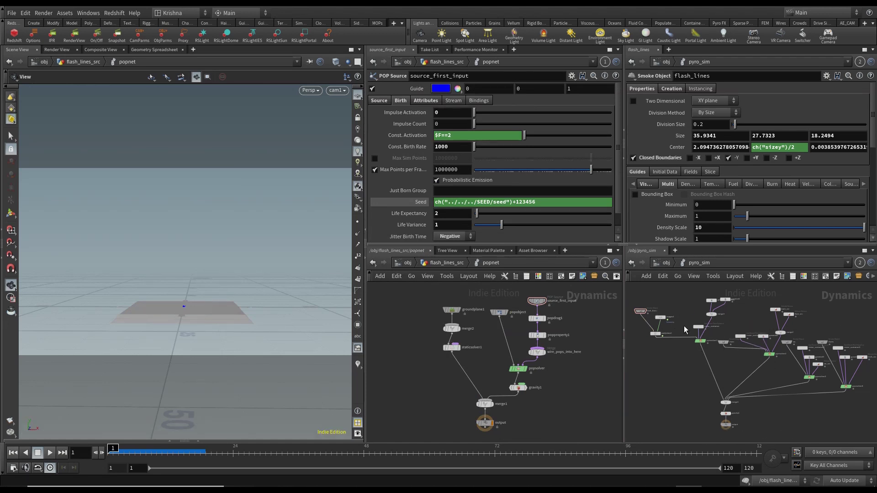
Set the Calculation of gasparticletofield1 in pyro_sim to Copy.
{"action": "scroll", "coordinate": [721, 297], "scroll_direction": "up", "scroll_amount": 3}
{"action": "left_click", "coordinate": [704, 301]}
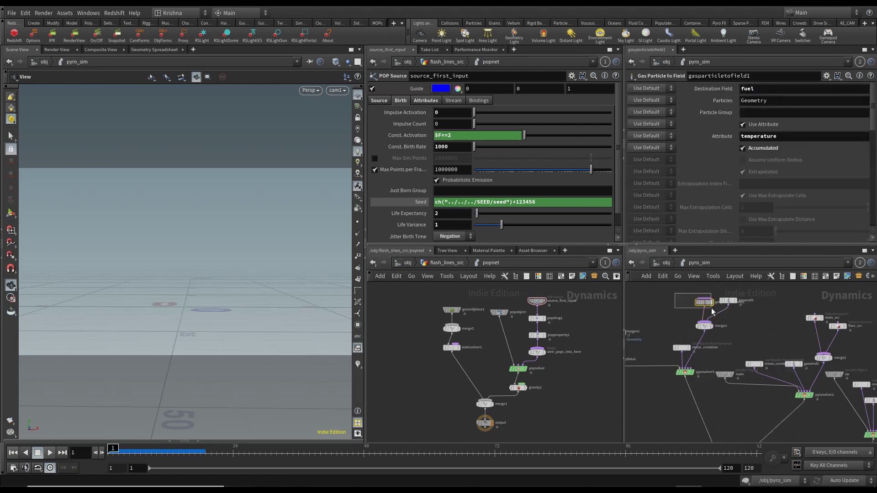
{"action": "scroll", "coordinate": [718, 164], "scroll_direction": "down", "scroll_amount": 5}
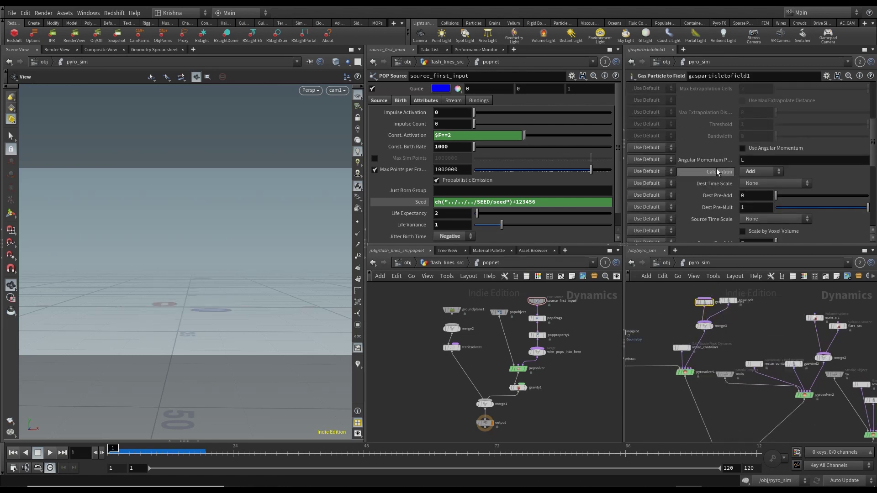
{"action": "left_click", "coordinate": [752, 174]}
{"action": "left_click", "coordinate": [750, 172]}
Play the pyro simulation to frame 8 to check the flash lines, and return to frame 1.
{"action": "left_click", "coordinate": [485, 404]}
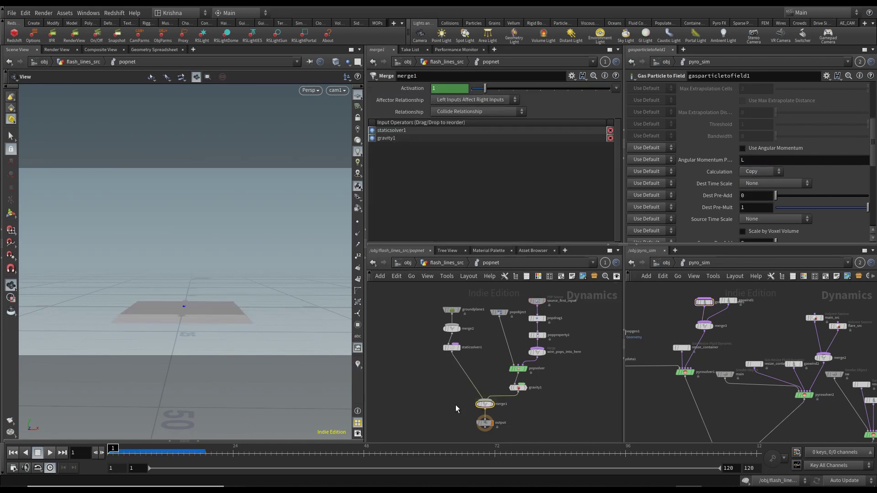
{"action": "left_click", "coordinate": [41, 455]}
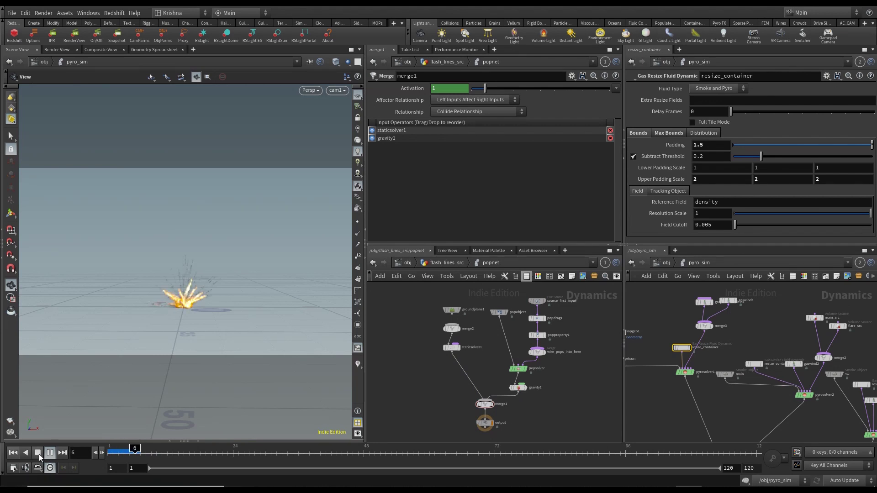
{"action": "left_click", "coordinate": [39, 454]}
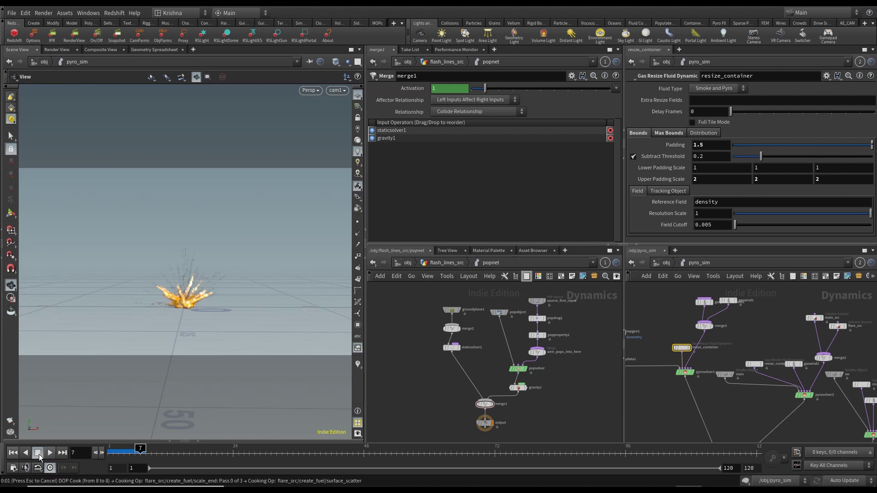
{"action": "left_click_drag", "start_coordinate": [673, 292], "coordinate": [702, 304]}
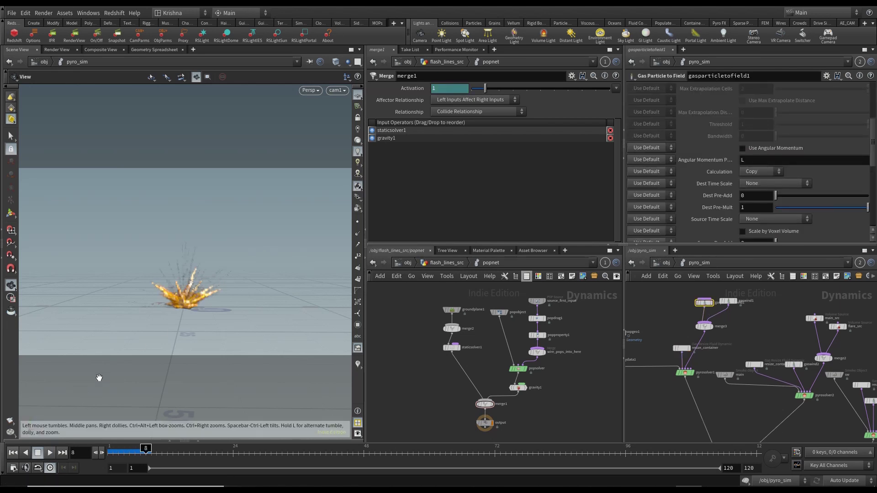
{"action": "left_click", "coordinate": [13, 453]}
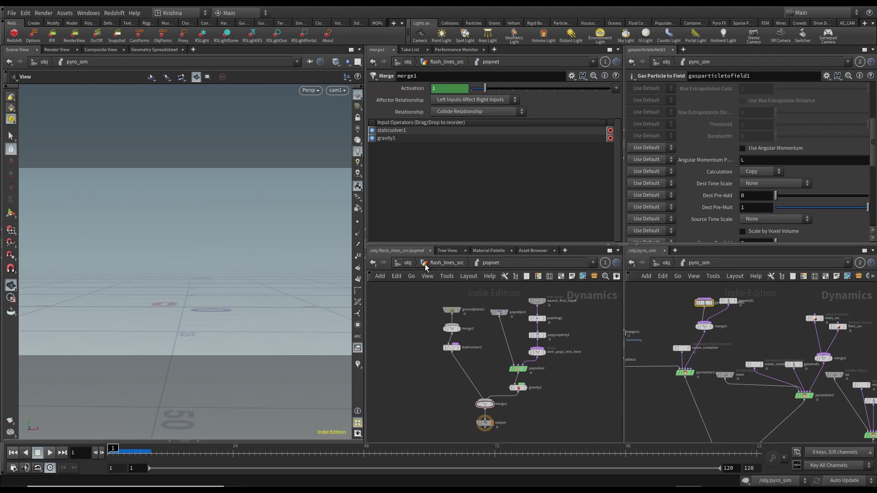
Go back up to the obj level, save the scene, and play the explosion to frame 11.
{"action": "left_click", "coordinate": [443, 263]}
{"action": "key", "text": "u"}
{"action": "key", "text": "ctrl+s"}
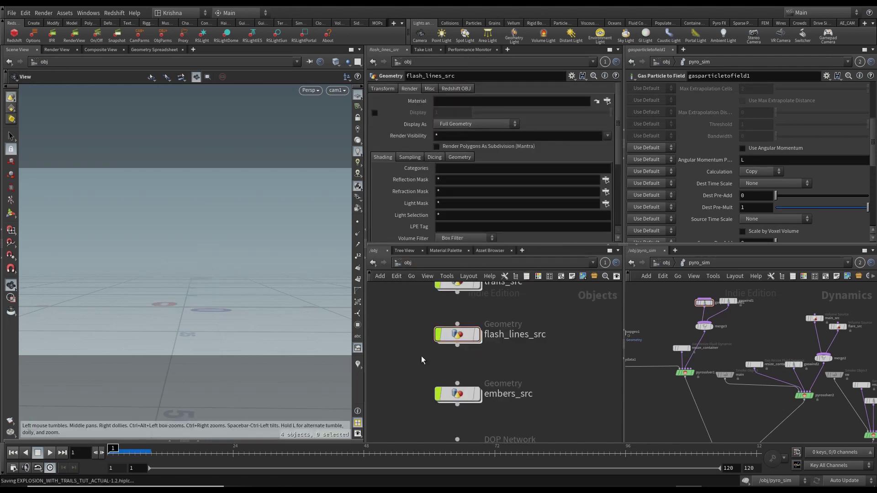
{"action": "scroll", "coordinate": [421, 360], "scroll_direction": "down", "scroll_amount": 3}
{"action": "scroll", "coordinate": [488, 350], "scroll_direction": "down", "scroll_amount": 2}
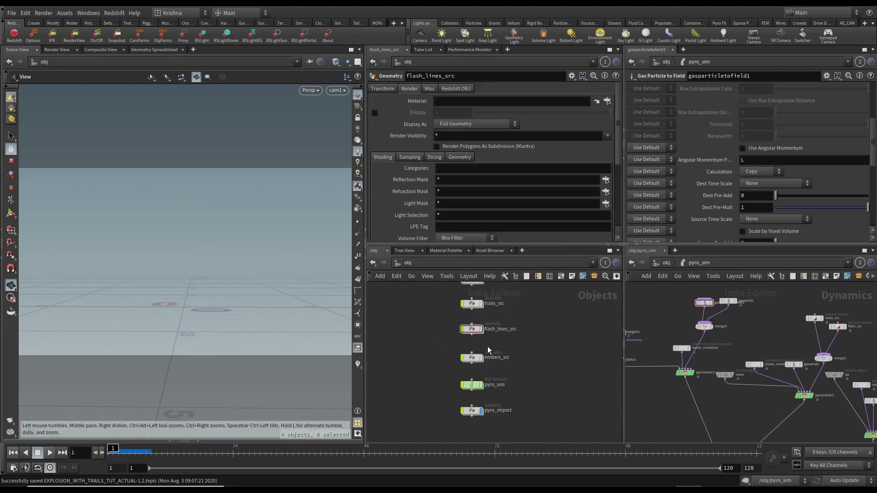
{"action": "left_click", "coordinate": [48, 453]}
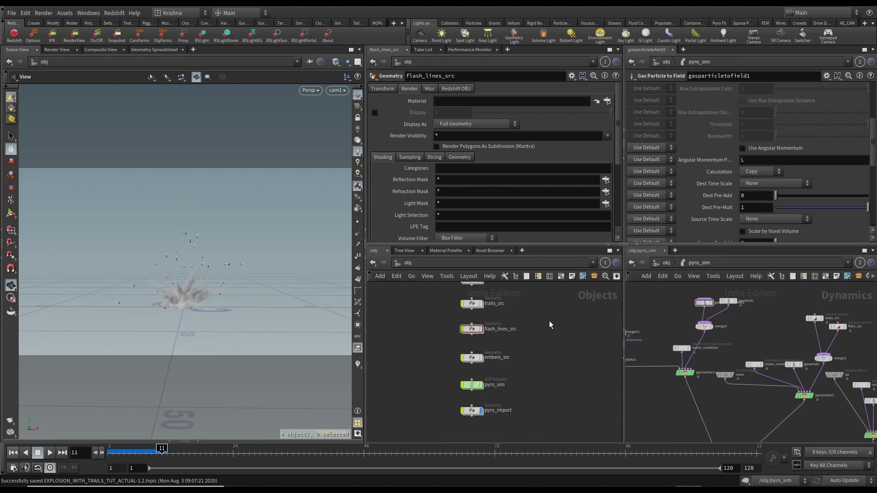
Switch the second network view to shop and add an RS Volume shader beside the embers shader.
{"action": "left_click", "coordinate": [663, 267]}
{"action": "left_click", "coordinate": [666, 266]}
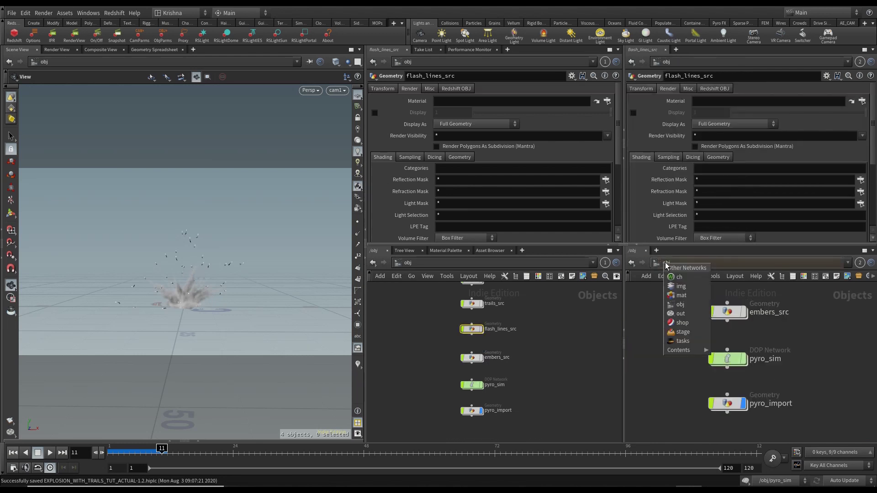
{"action": "left_click", "coordinate": [676, 322]}
{"action": "left_click", "coordinate": [702, 384]}
{"action": "middle_click_drag", "start_coordinate": [727, 386], "coordinate": [798, 375]}
{"action": "key", "text": "Tab"}
{"action": "type", "text": "rs v"}
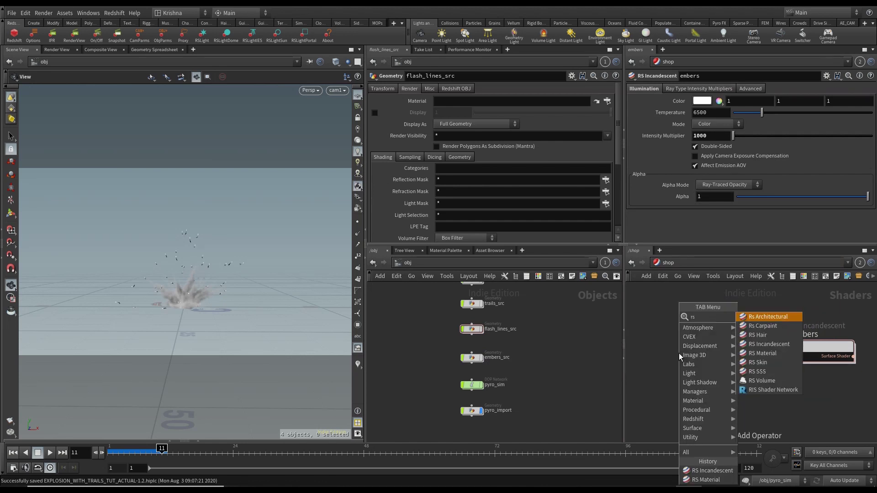
{"action": "key", "text": "Return"}
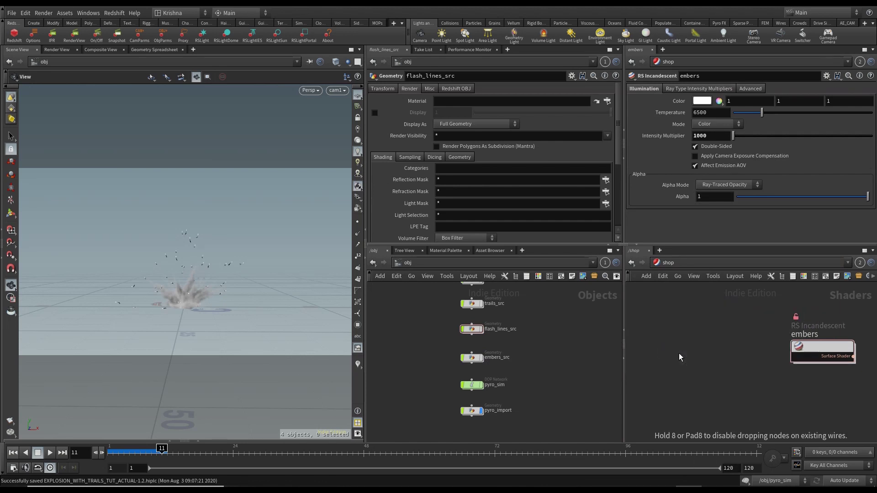
{"action": "left_click", "coordinate": [680, 354]}
Rename the new RS Volume shader as main_exp.
{"action": "double_click", "coordinate": [674, 340]}
{"action": "type", "text": "main_exp"}
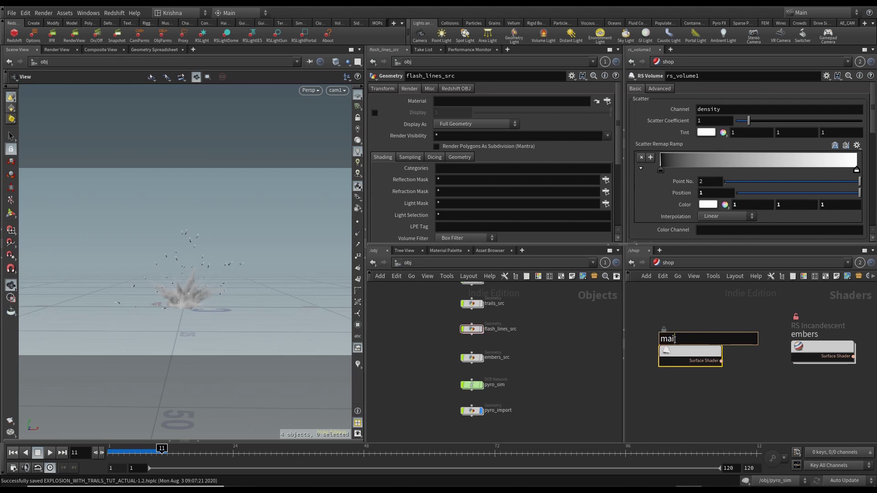
{"action": "key", "text": "Return"}
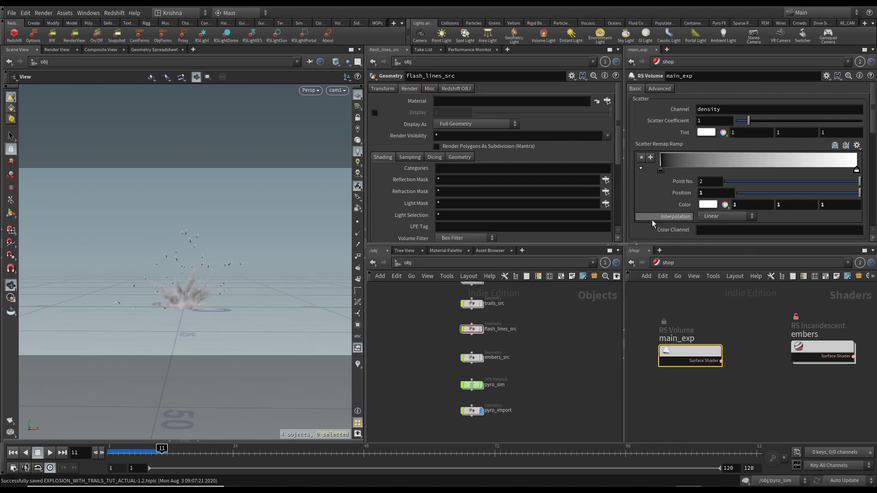
Inside pyro_import, rename the import_pyrofields node as flash_lines.
{"action": "double_click", "coordinate": [471, 410]}
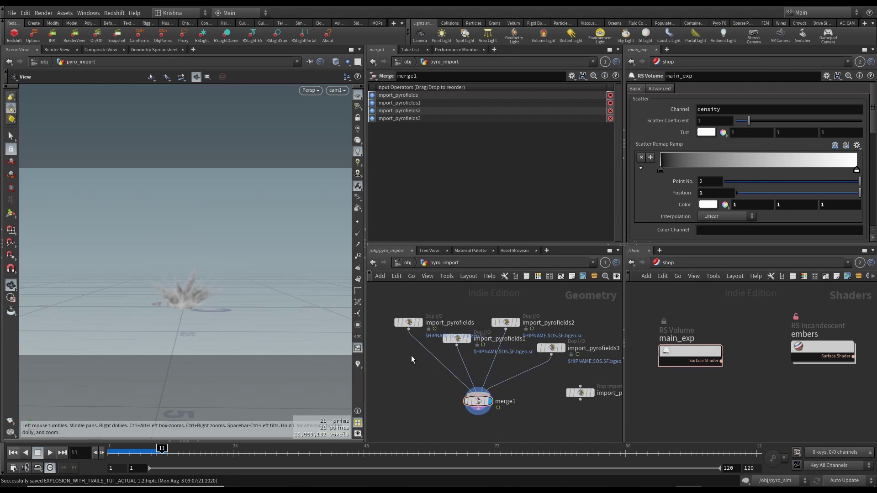
{"action": "left_click", "coordinate": [440, 324]}
{"action": "double_click", "coordinate": [443, 323]}
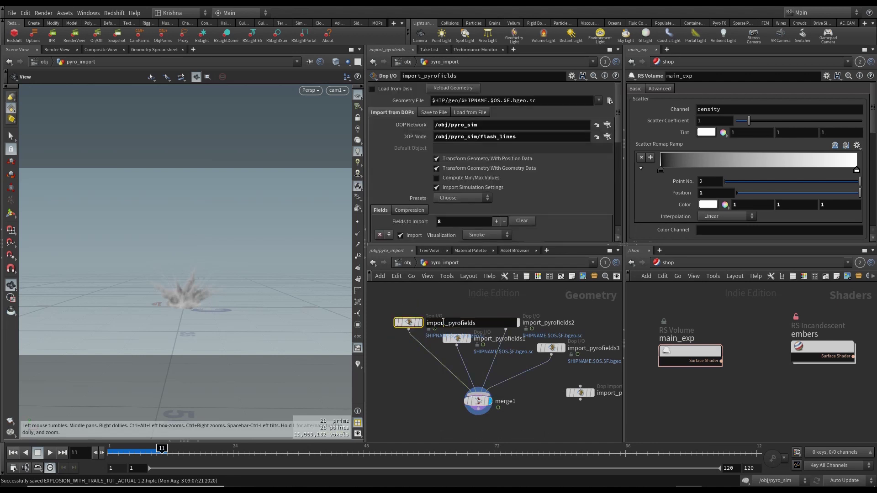
{"action": "type", "text": "f"}
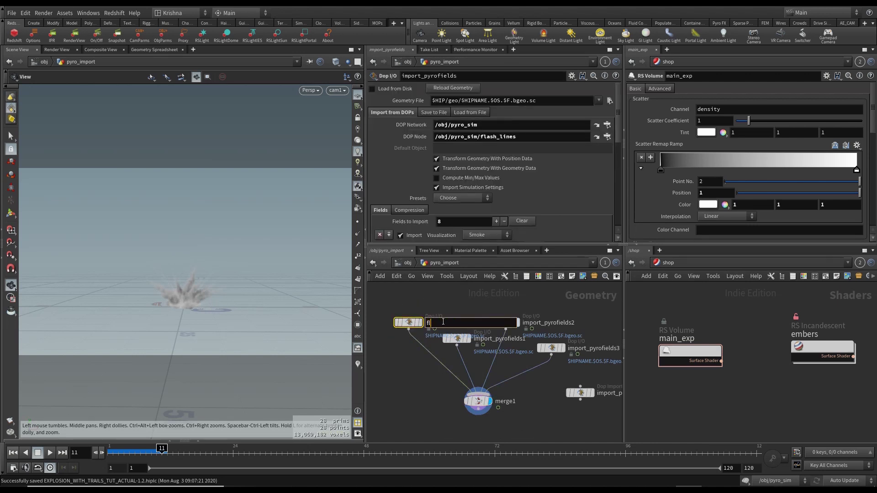
{"action": "type", "text": "lash_lines"}
{"action": "key", "text": "Return"}
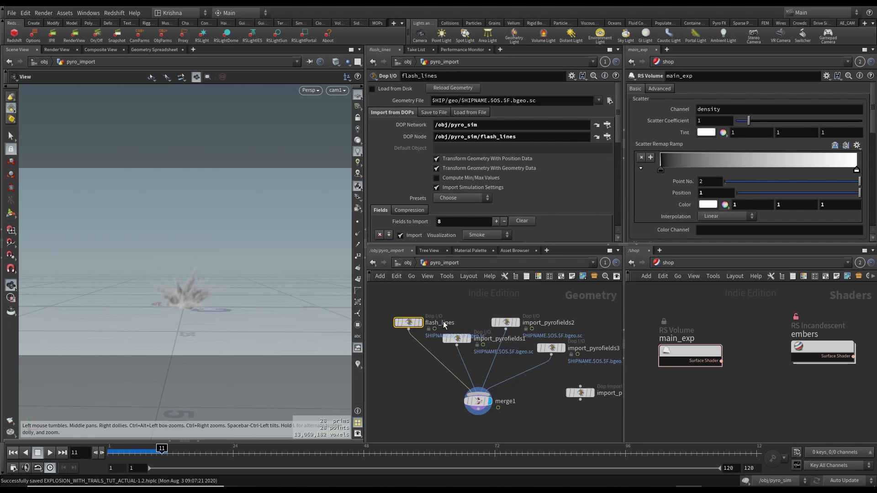
Rename import_pyrofields1 as main and import_pyrofields2 as sw to match their DOP nodes.
{"action": "left_click", "coordinate": [457, 339]}
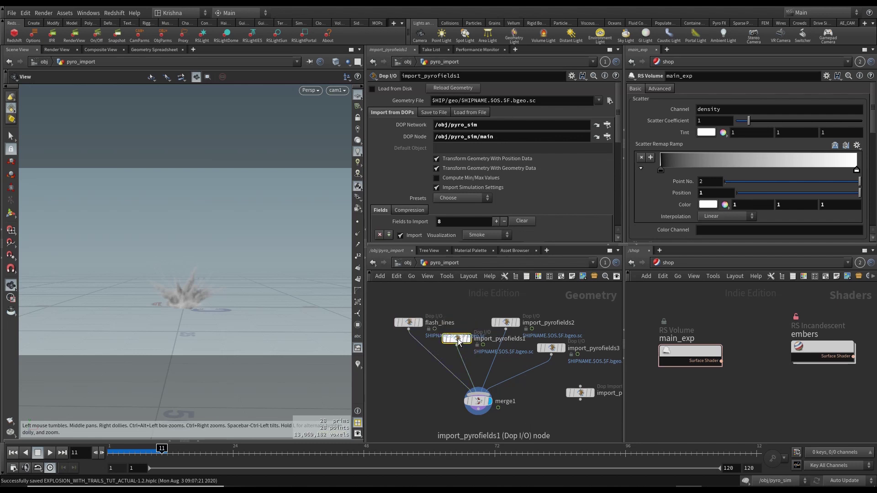
{"action": "double_click", "coordinate": [495, 339]}
{"action": "type", "text": "main"}
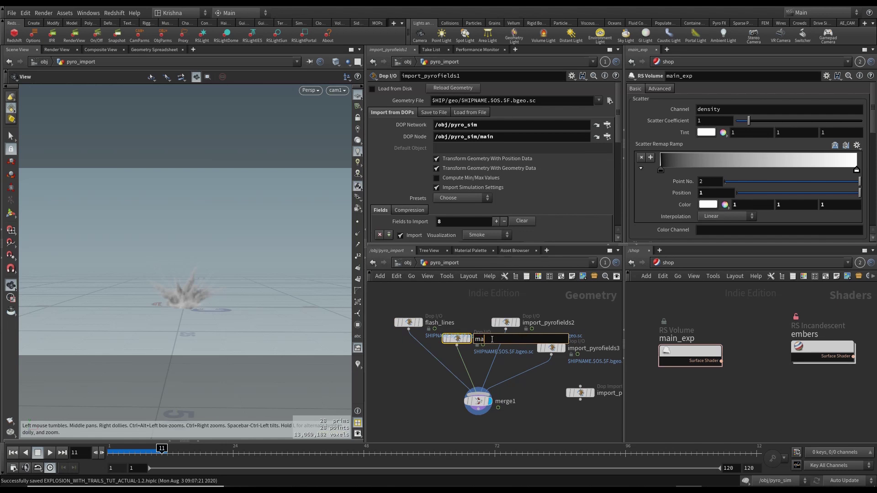
{"action": "key", "text": "Return"}
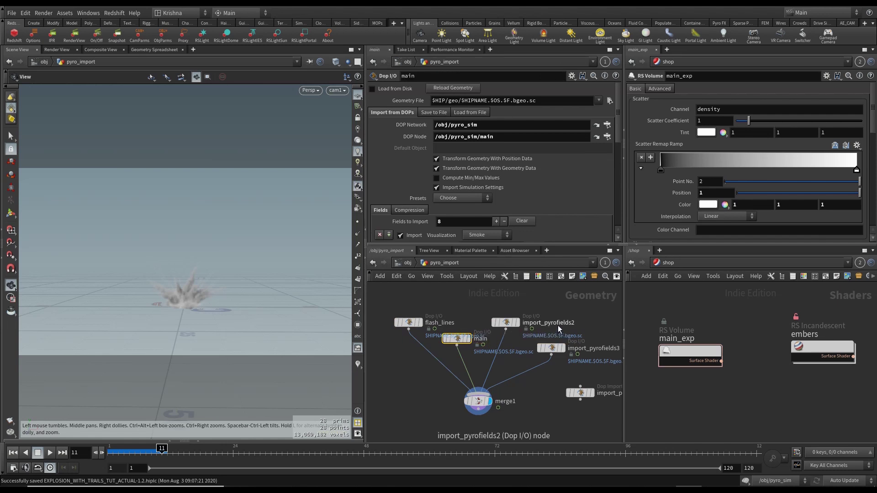
{"action": "double_click", "coordinate": [558, 323]}
{"action": "left_click", "coordinate": [539, 325]}
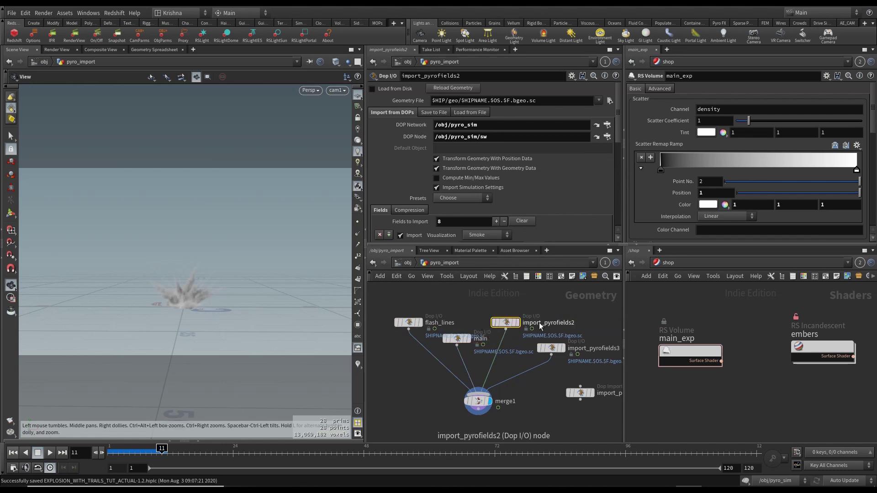
{"action": "double_click", "coordinate": [540, 324]}
{"action": "type", "text": "sw"}
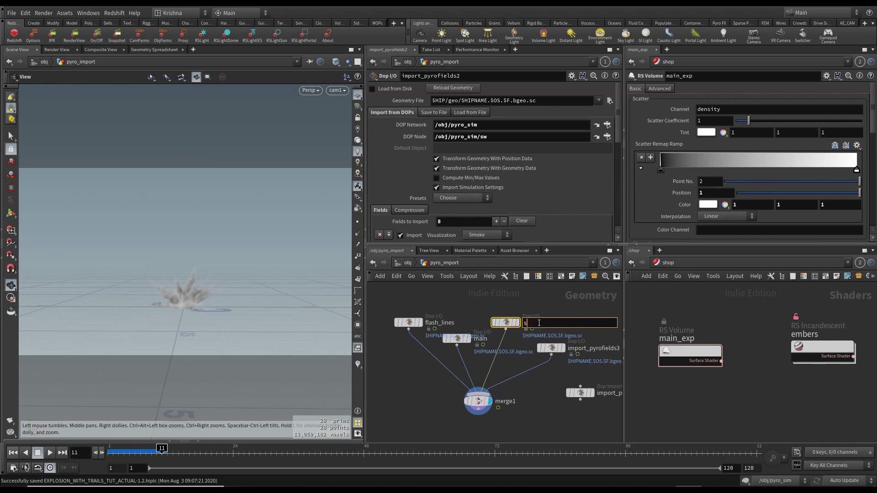
{"action": "key", "text": "Return"}
Rename import_pyrofields3 as flares and save the scene.
{"action": "left_click", "coordinate": [552, 349]}
{"action": "double_click", "coordinate": [582, 349]}
{"action": "type", "text": "fla"}
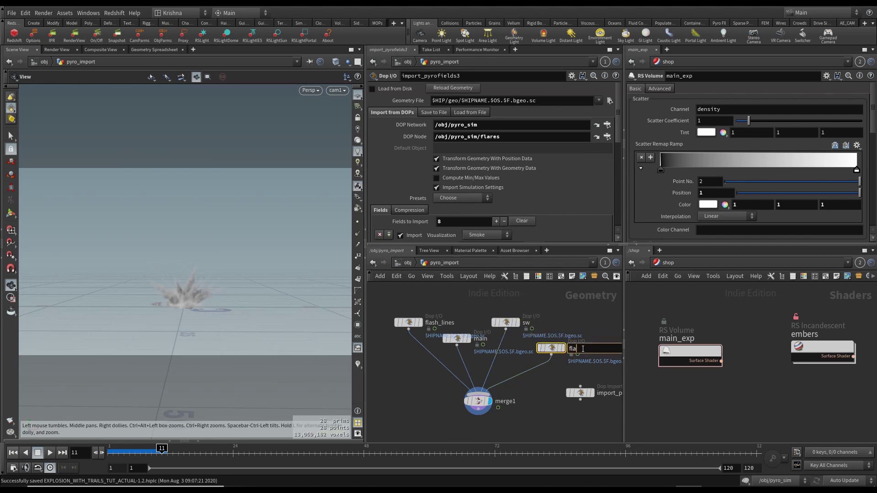
{"action": "type", "text": "res"}
{"action": "key", "text": "Return"}
{"action": "key", "text": "ctrl+s"}
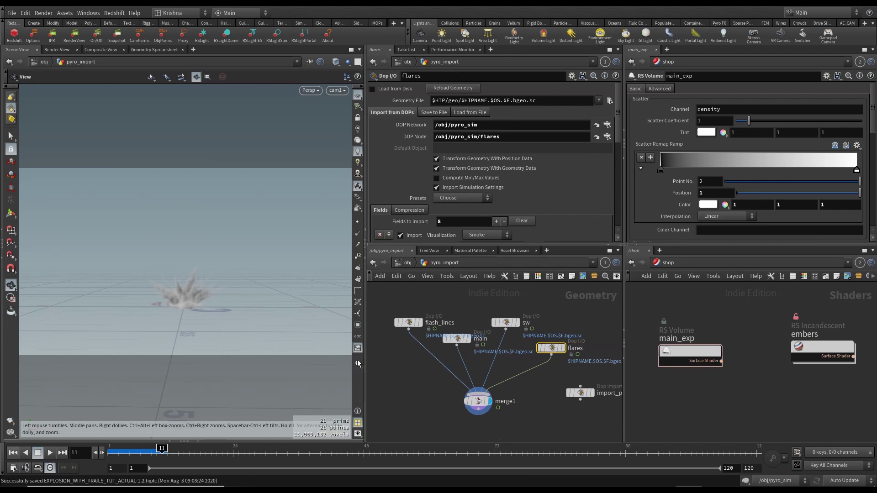
Return to frame 1, select the sw import node and save the scene again.
{"action": "left_click", "coordinate": [19, 454]}
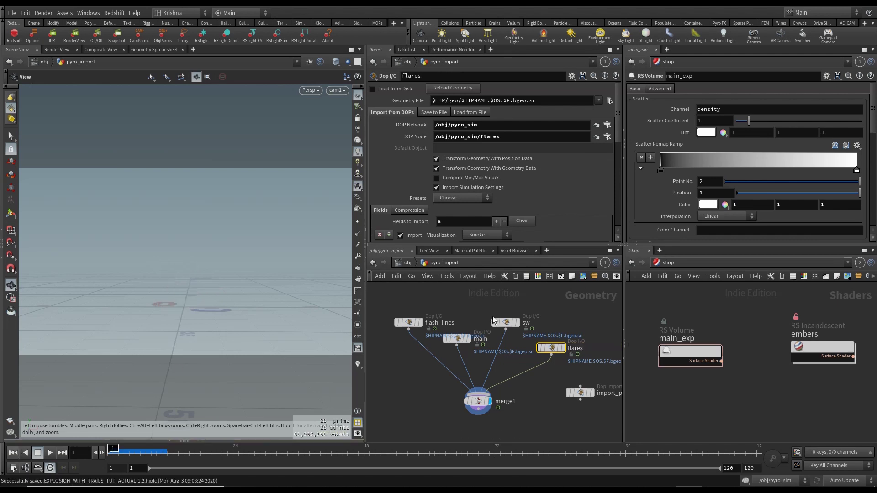
{"action": "left_click", "coordinate": [508, 322]}
{"action": "key", "text": "ctrl+s"}
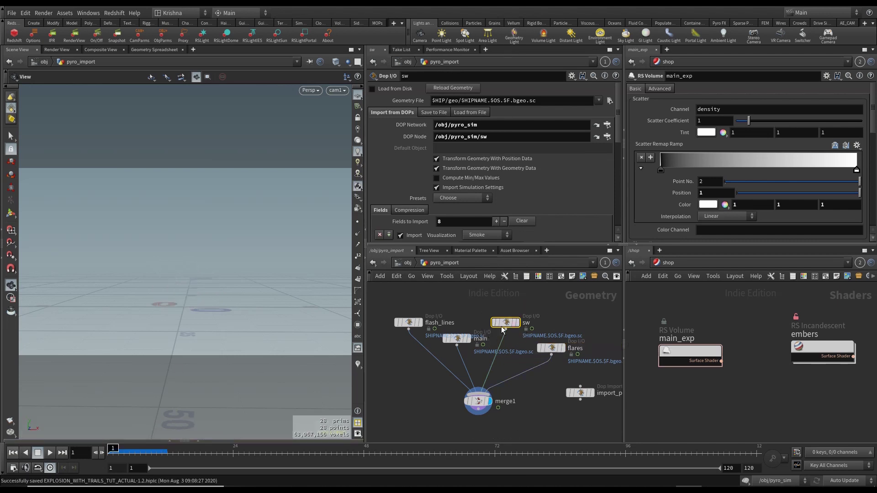
In the popnet of sw_src, set the Const. Birth Rate of source_first_input to 200000.
{"action": "left_click", "coordinate": [404, 263]}
{"action": "middle_click_drag", "start_coordinate": [526, 337], "coordinate": [539, 358]}
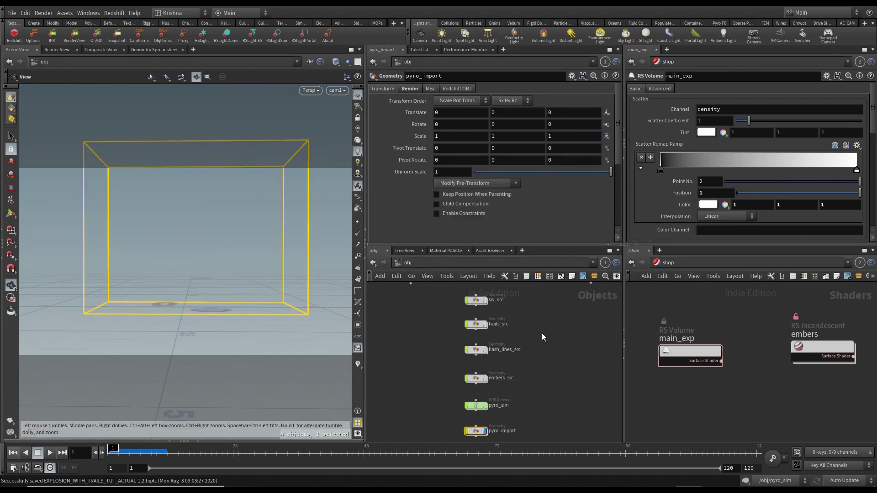
{"action": "double_click", "coordinate": [478, 301]}
{"action": "double_click", "coordinate": [495, 369]}
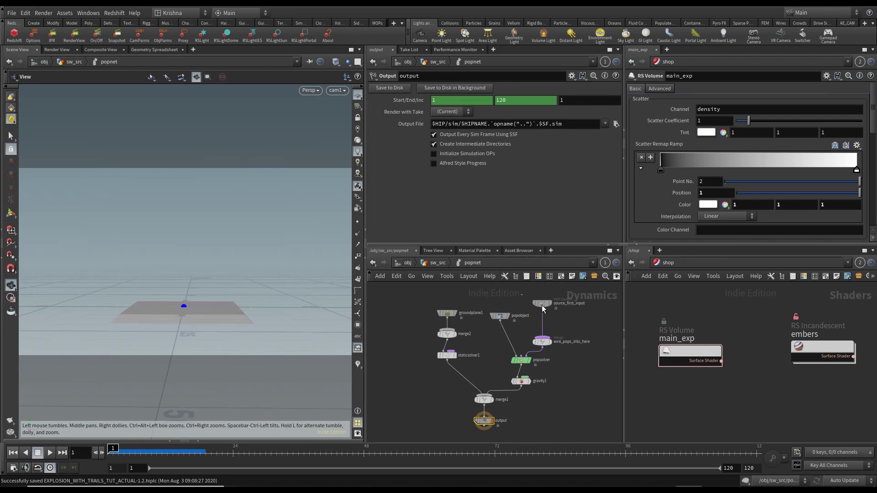
{"action": "left_click", "coordinate": [542, 304]}
{"action": "left_click_drag", "start_coordinate": [438, 147], "coordinate": [433, 148]}
{"action": "type", "text": "20"}
{"action": "key", "text": "Return"}
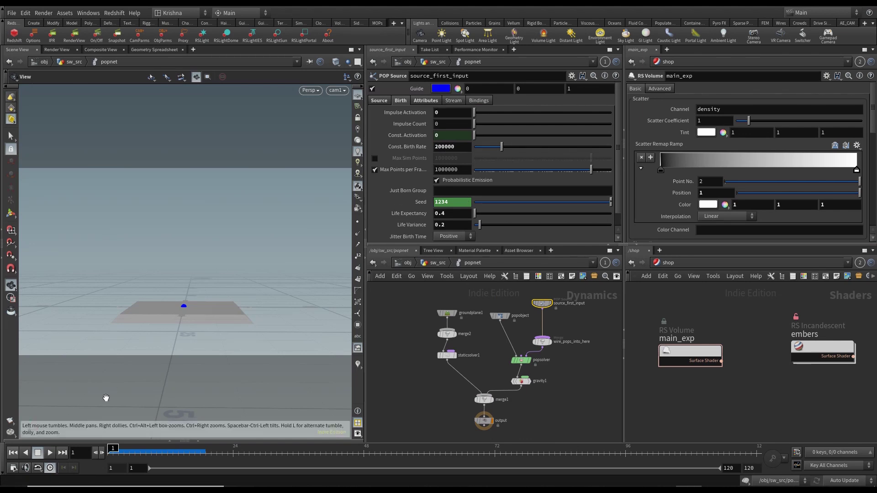
Play the sw_src particle simulation, return to frame 1 and examine the emitter from above.
{"action": "left_click", "coordinate": [50, 453]}
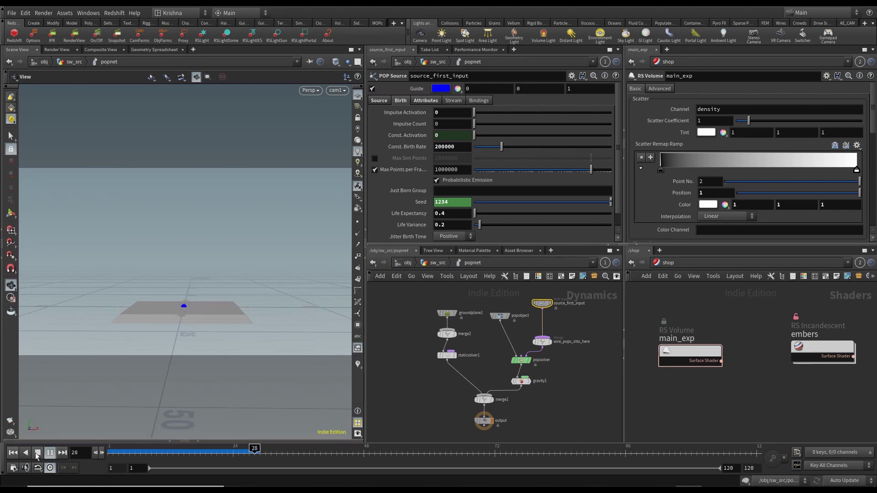
{"action": "left_click", "coordinate": [12, 452]}
{"action": "mouse_move", "coordinate": [181, 311]}
{"action": "left_mouse_down"}
{"action": "mouse_move", "coordinate": [184, 329]}
{"action": "mouse_move", "coordinate": [178, 319]}
{"action": "left_mouse_up"}
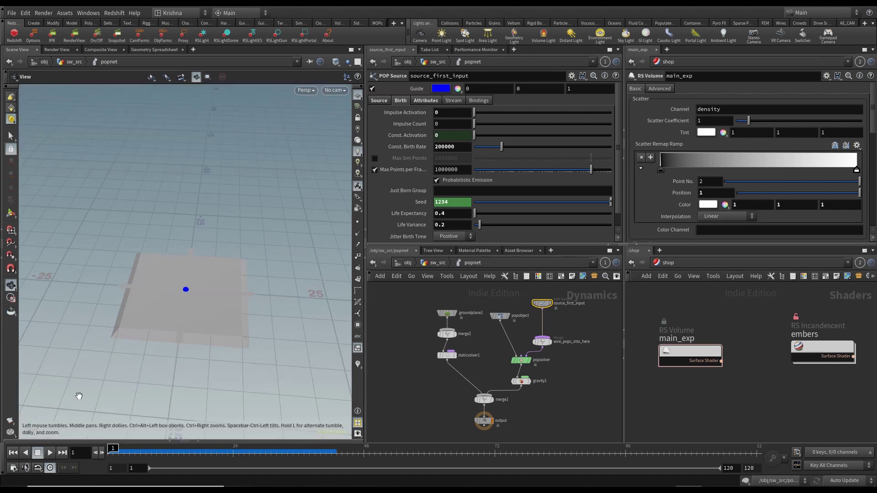
Review the Attributes, Birth and Source settings of the source_first_input POP Source inside popnet.
{"action": "left_click", "coordinate": [49, 453]}
{"action": "left_click", "coordinate": [13, 452]}
{"action": "left_click_drag", "start_coordinate": [153, 340], "coordinate": [149, 310]}
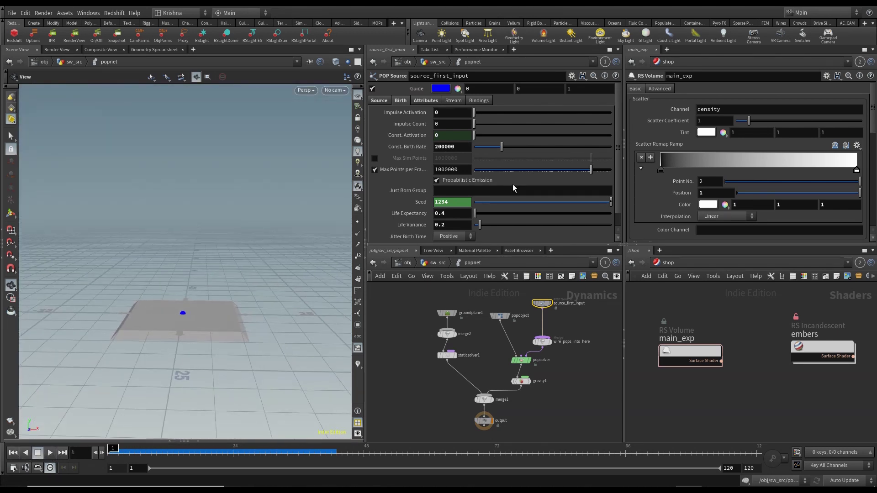
{"action": "left_click", "coordinate": [428, 99]}
{"action": "left_click", "coordinate": [400, 101]}
{"action": "left_click", "coordinate": [379, 100]}
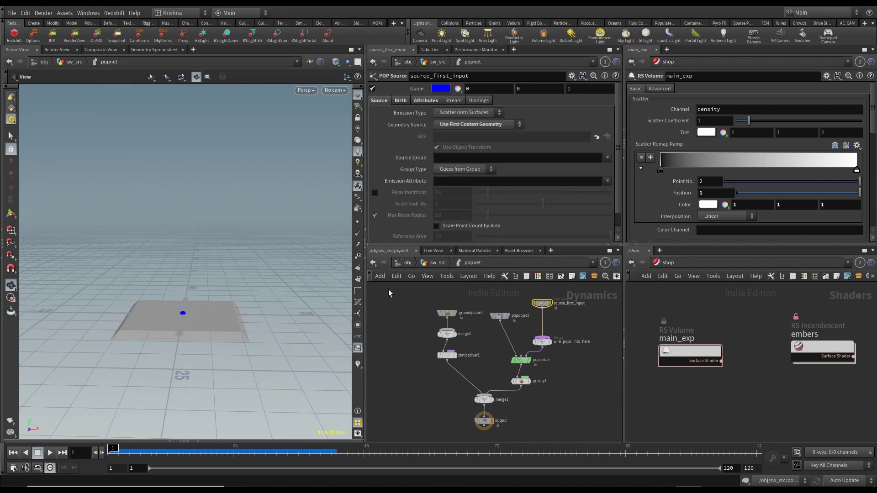
Return to the sw_src network, play the simulation to frame 11 and examine the shockwave from the side.
{"action": "left_click", "coordinate": [436, 263]}
{"action": "left_click", "coordinate": [49, 453]}
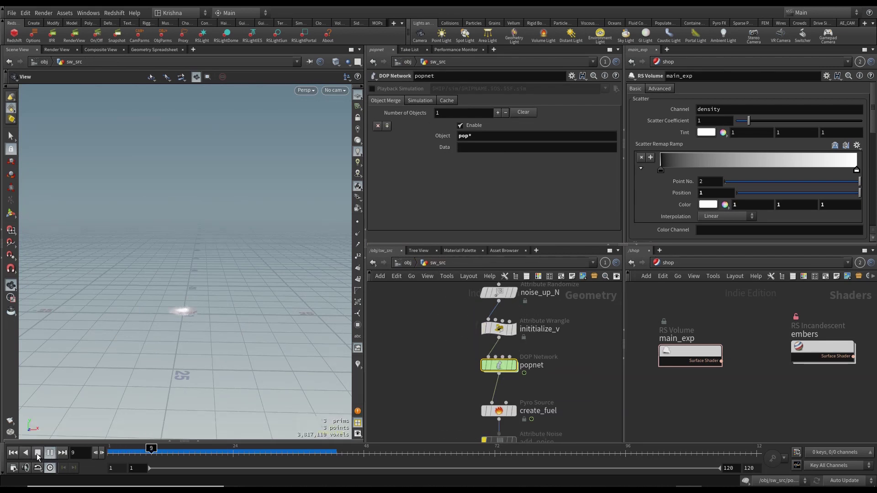
{"action": "left_click", "coordinate": [38, 454]}
{"action": "mouse_move", "coordinate": [187, 318]}
{"action": "left_mouse_down"}
{"action": "mouse_move", "coordinate": [187, 306]}
{"action": "mouse_move", "coordinate": [194, 322]}
{"action": "left_mouse_up"}
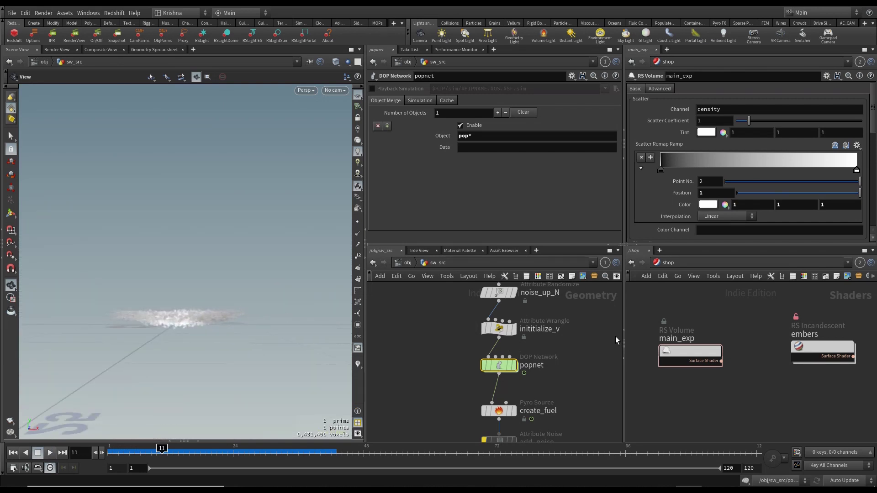
Display the inititialize_v wrangle and visualize its v point attribute as vectors in the viewport.
{"action": "left_click", "coordinate": [514, 328]}
{"action": "left_click", "coordinate": [502, 329]}
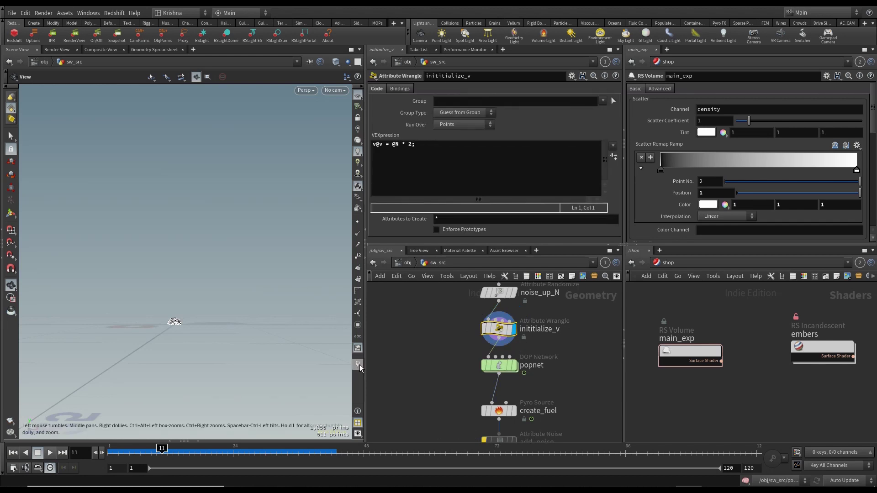
{"action": "left_click", "coordinate": [467, 323]}
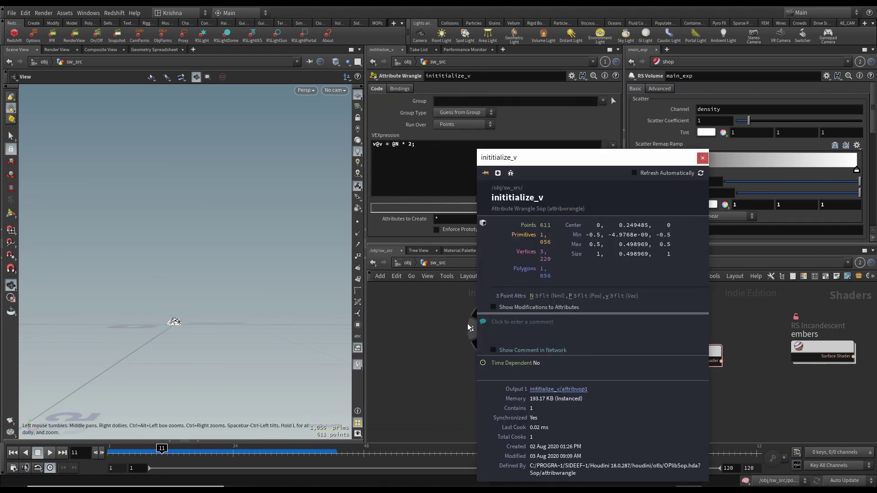
{"action": "left_click", "coordinate": [606, 296]}
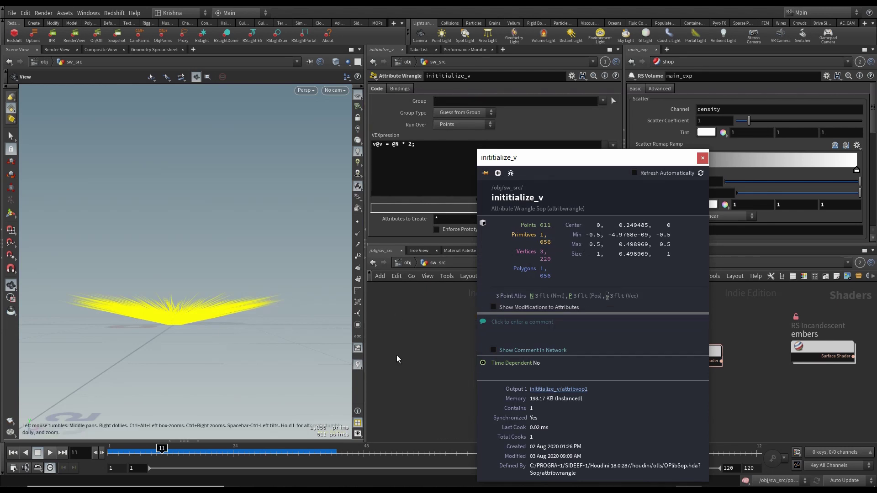
{"action": "left_click", "coordinate": [426, 350]}
{"action": "left_click_drag", "start_coordinate": [448, 342], "coordinate": [513, 329]}
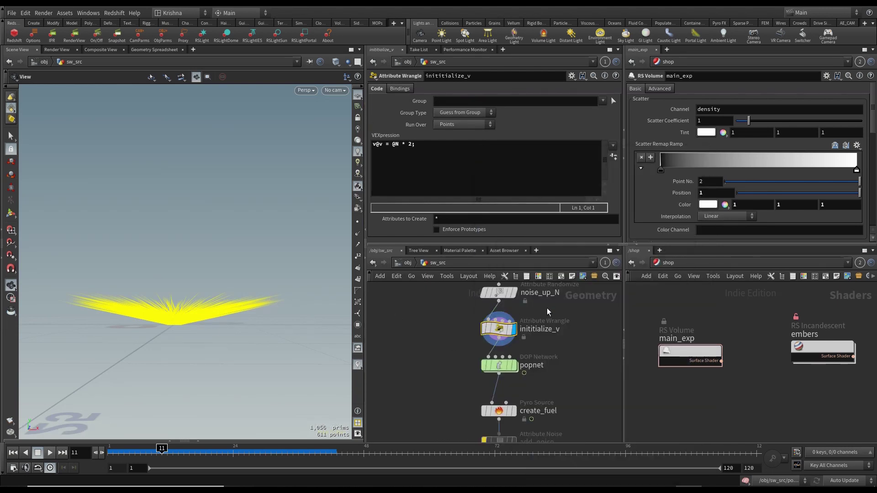
Set the Cone Angle of the noise_up_N Attribute Randomize node to 90 and check the velocity vectors.
{"action": "middle_click_drag", "start_coordinate": [547, 308], "coordinate": [544, 350]}
{"action": "left_click", "coordinate": [480, 337]}
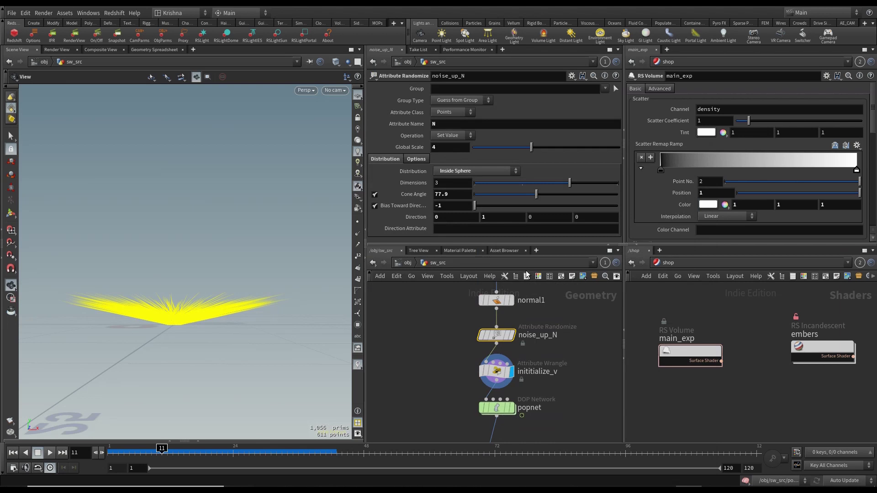
{"action": "mouse_move", "coordinate": [537, 194]}
{"action": "left_mouse_down"}
{"action": "mouse_move", "coordinate": [520, 193]}
{"action": "mouse_move", "coordinate": [560, 198]}
{"action": "mouse_move", "coordinate": [544, 195]}
{"action": "left_mouse_up"}
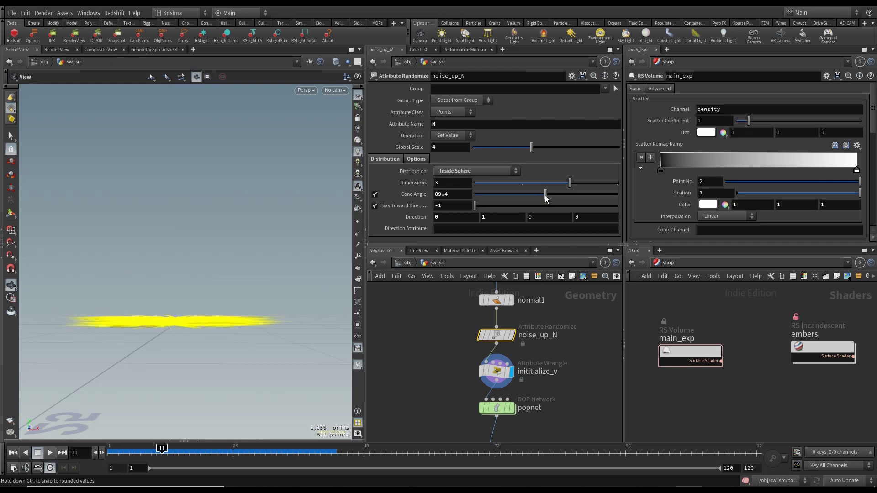
{"action": "key", "text": "ctrl+z"}
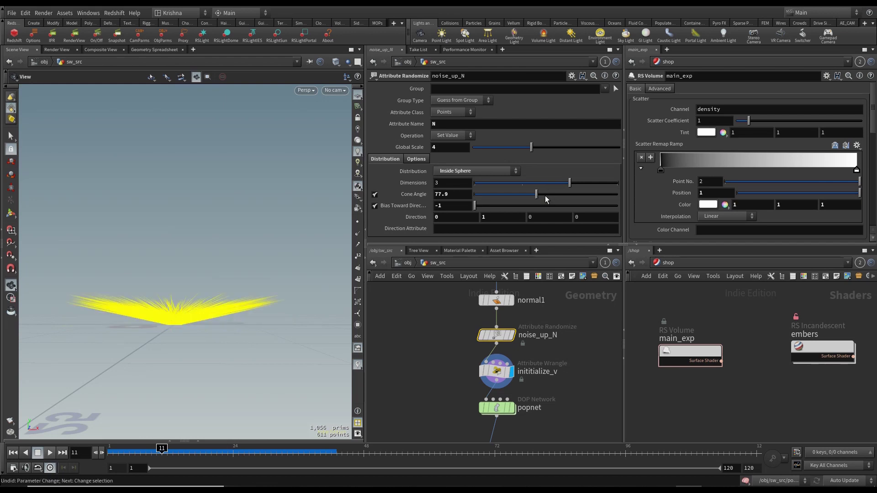
{"action": "left_click", "coordinate": [467, 194]}
{"action": "type", "text": "90"}
{"action": "key", "text": "Return"}
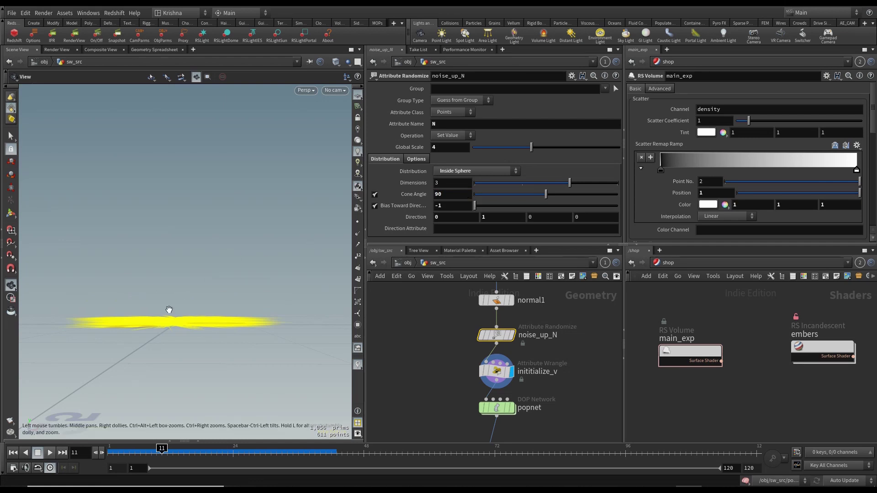
{"action": "left_click_drag", "start_coordinate": [204, 317], "coordinate": [161, 281]}
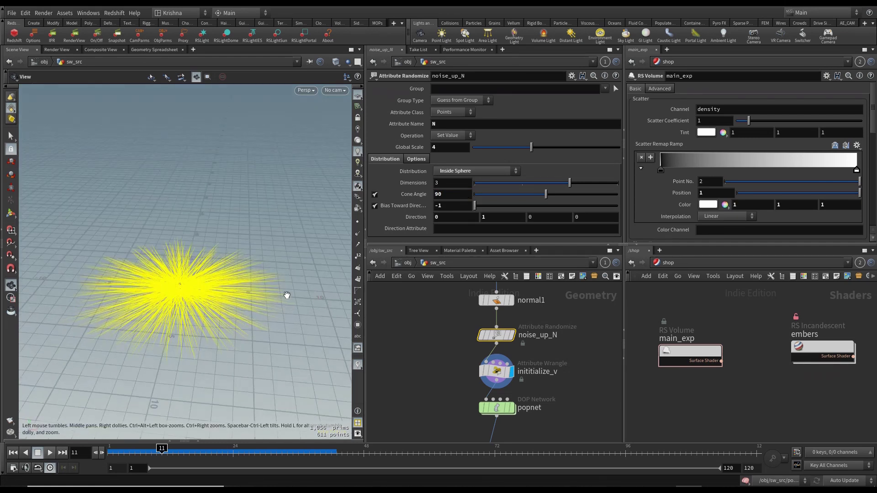
Go back to the first frame, enter the popnet network and play its particle simulation.
{"action": "left_click", "coordinate": [24, 452]}
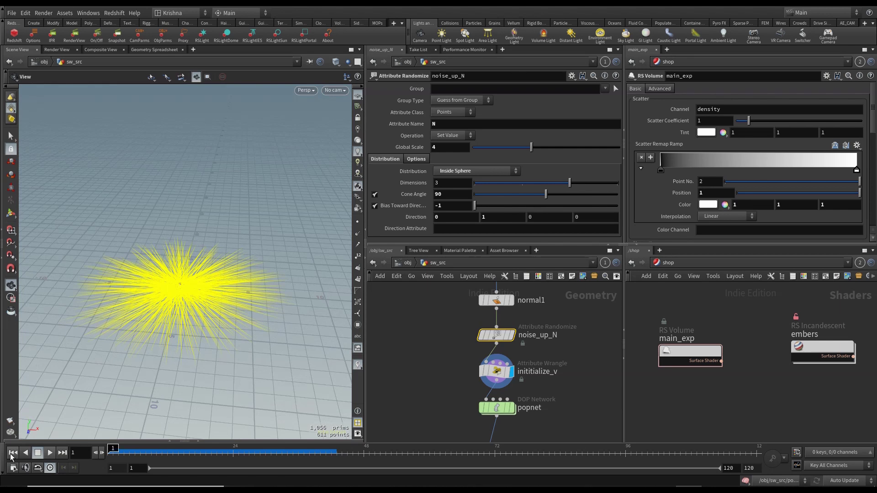
{"action": "scroll", "coordinate": [448, 372], "scroll_direction": "down", "scroll_amount": 2}
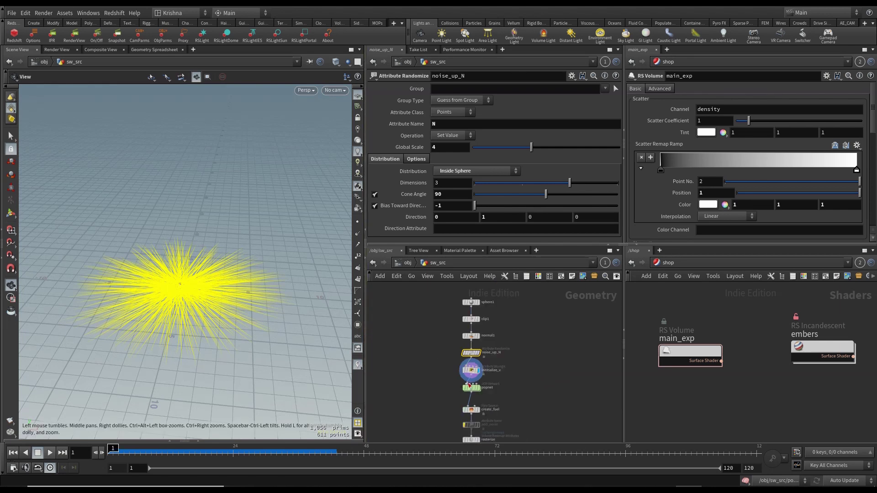
{"action": "double_click", "coordinate": [475, 392]}
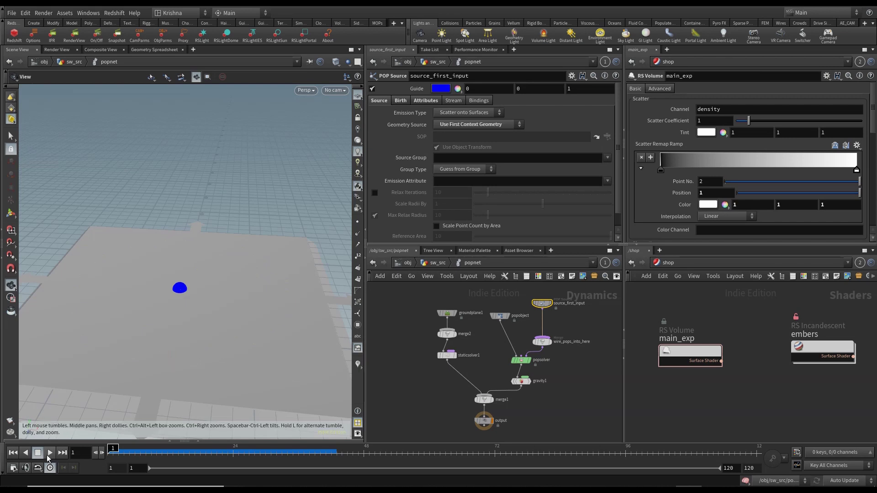
{"action": "left_click", "coordinate": [49, 452]}
{"action": "left_click_drag", "start_coordinate": [189, 365], "coordinate": [201, 341], "text": "alt"}
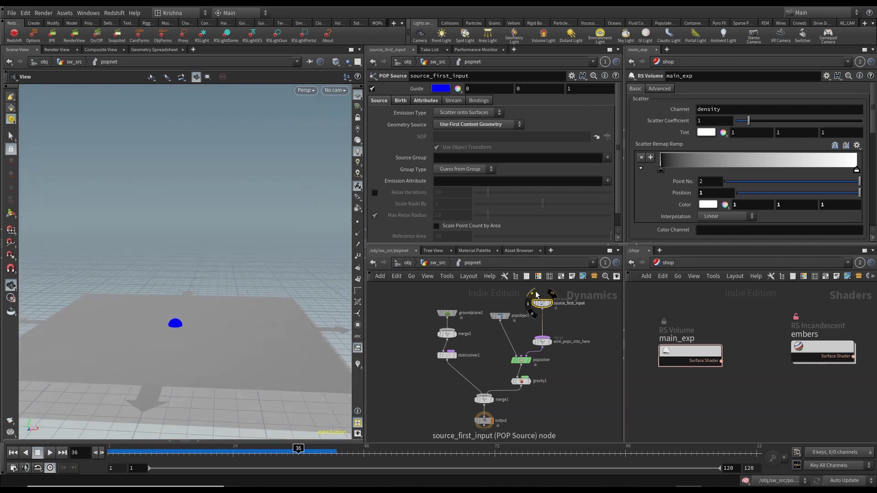
Save the scene file and replay the popnet simulation from frame 1, ending back at the first frame.
{"action": "left_click", "coordinate": [12, 452]}
{"action": "key", "text": "ctrl+s"}
{"action": "left_click", "coordinate": [50, 454]}
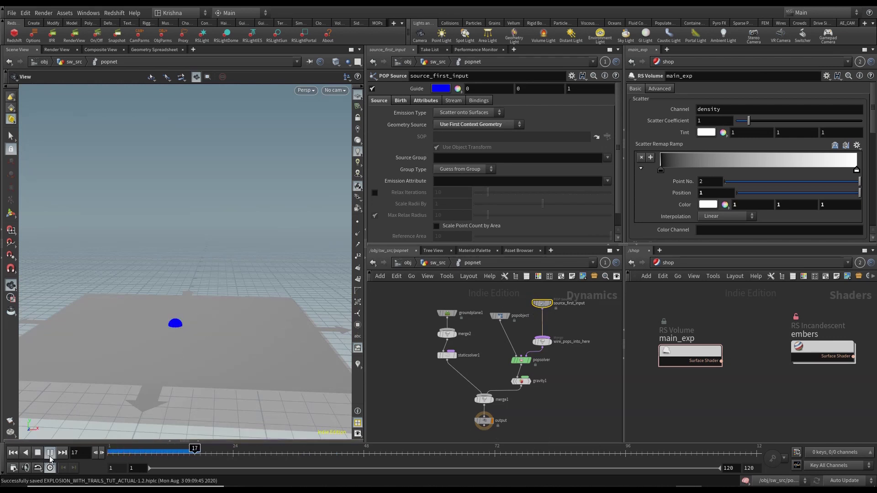
{"action": "left_click", "coordinate": [13, 453]}
Return to the sw_src network and make the OUT_SW null the displayed node.
{"action": "left_click", "coordinate": [438, 262]}
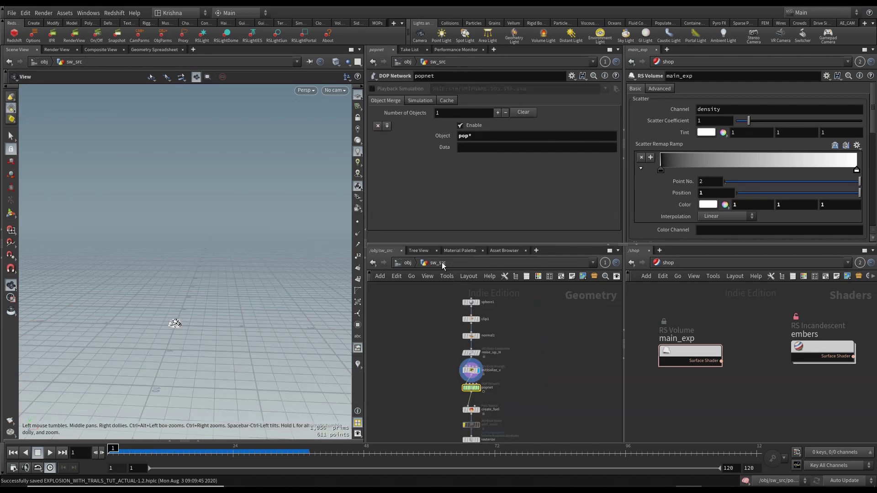
{"action": "scroll", "coordinate": [495, 396], "scroll_direction": "down", "scroll_amount": 5}
{"action": "scroll", "coordinate": [483, 384], "scroll_direction": "up", "scroll_amount": 8}
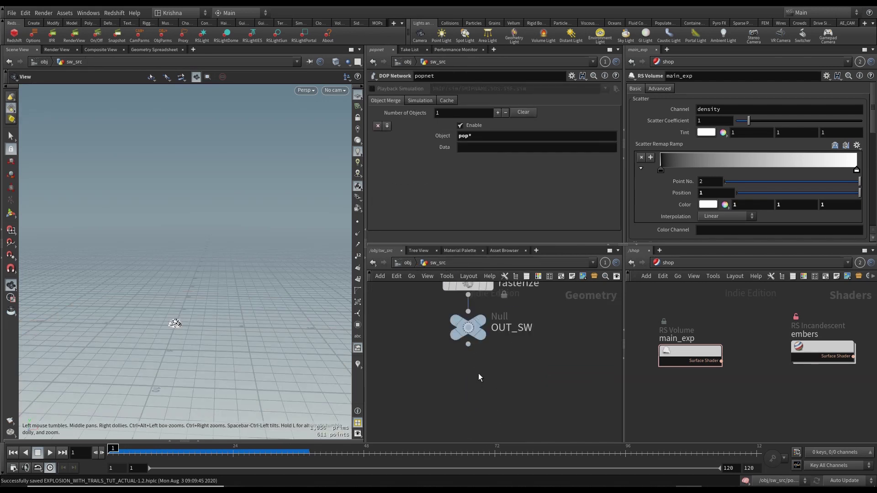
{"action": "left_click", "coordinate": [496, 302]}
{"action": "left_click", "coordinate": [467, 327]}
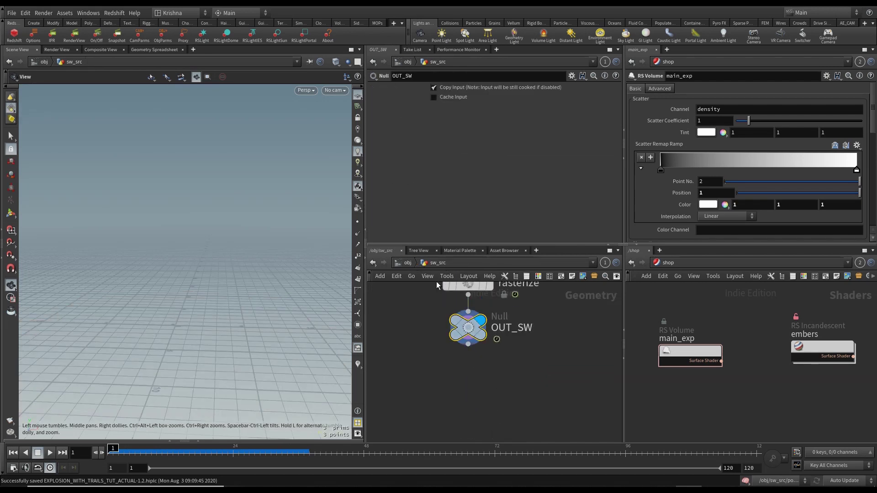
At the object level, look through cam1 and play the explosion simulation, stopping at frame 10.
{"action": "left_click", "coordinate": [408, 262]}
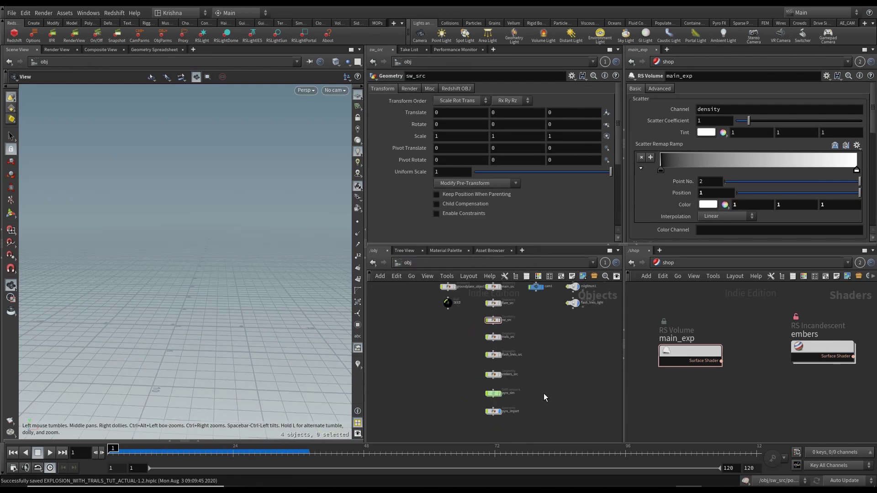
{"action": "middle_click_drag", "start_coordinate": [544, 393], "coordinate": [532, 396]}
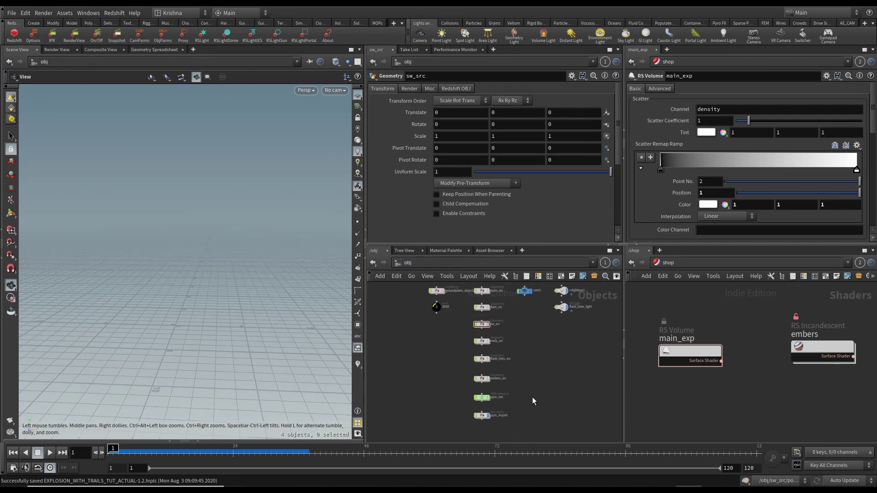
{"action": "left_click", "coordinate": [50, 453]}
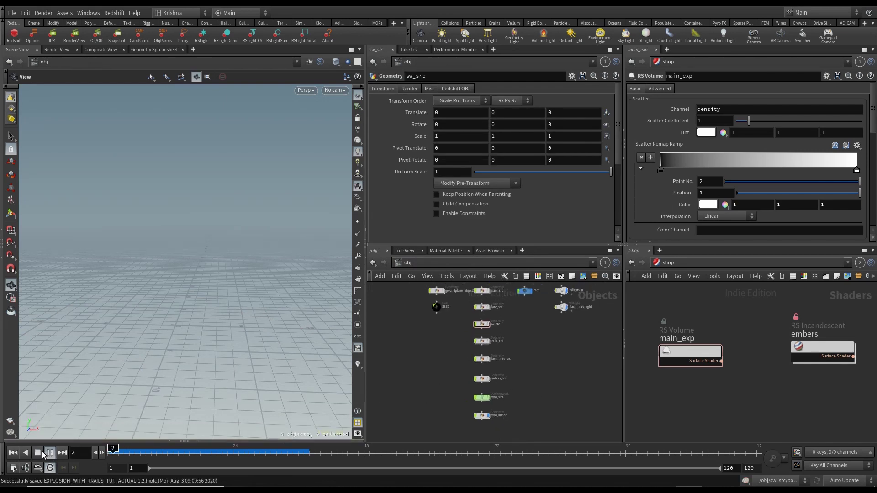
{"action": "left_click", "coordinate": [341, 90]}
{"action": "left_click", "coordinate": [340, 133]}
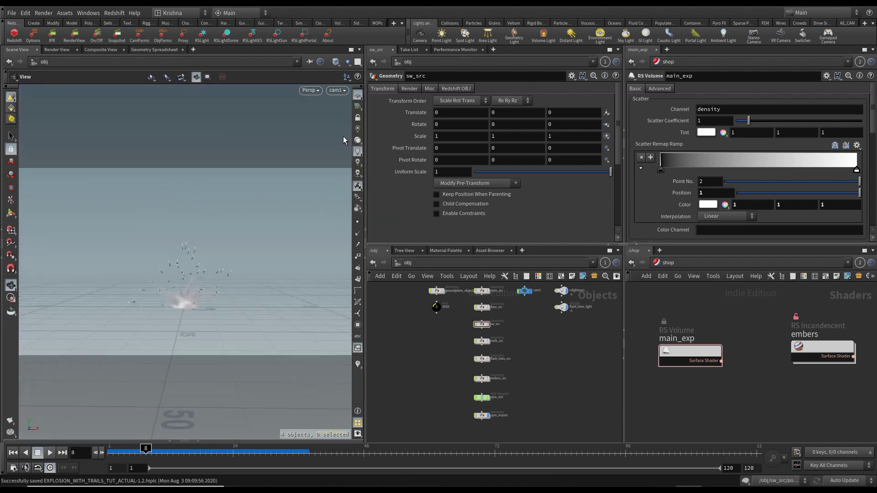
{"action": "left_click", "coordinate": [45, 457]}
{"action": "left_click", "coordinate": [37, 455]}
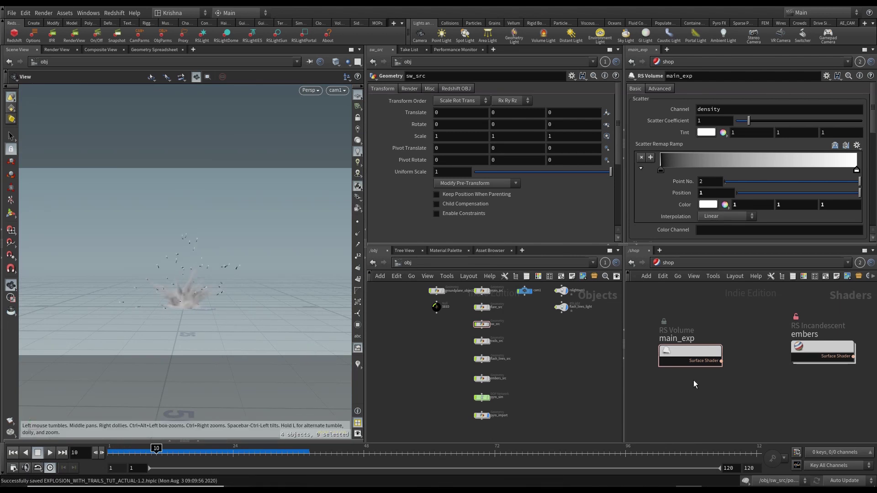
Inside pyro_import, insert a Material node between the main Dop I/O node and merge1.
{"action": "scroll", "coordinate": [481, 417], "scroll_direction": "up", "scroll_amount": 2}
{"action": "double_click", "coordinate": [475, 420]}
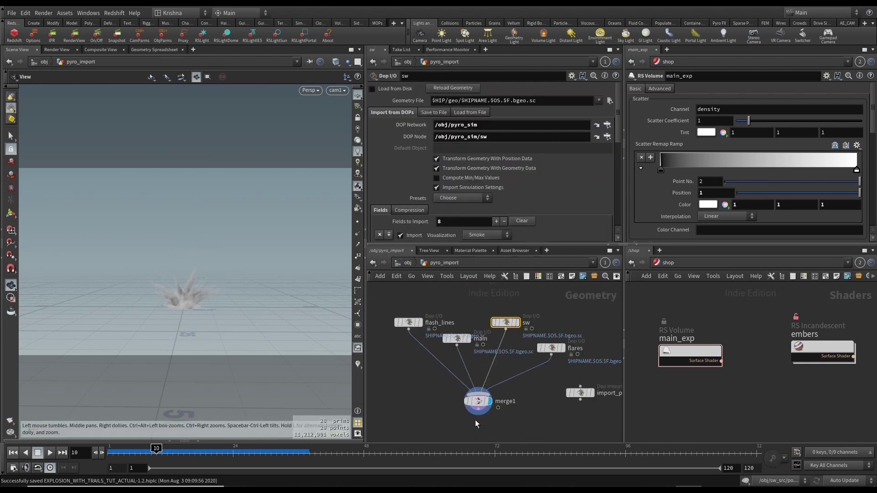
{"action": "left_click", "coordinate": [457, 340]}
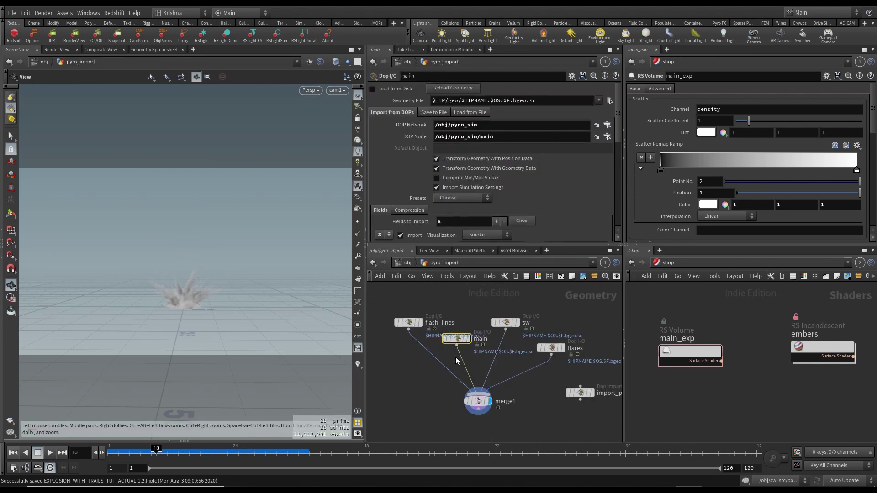
{"action": "key", "text": "Tab"}
{"action": "type", "text": "t"}
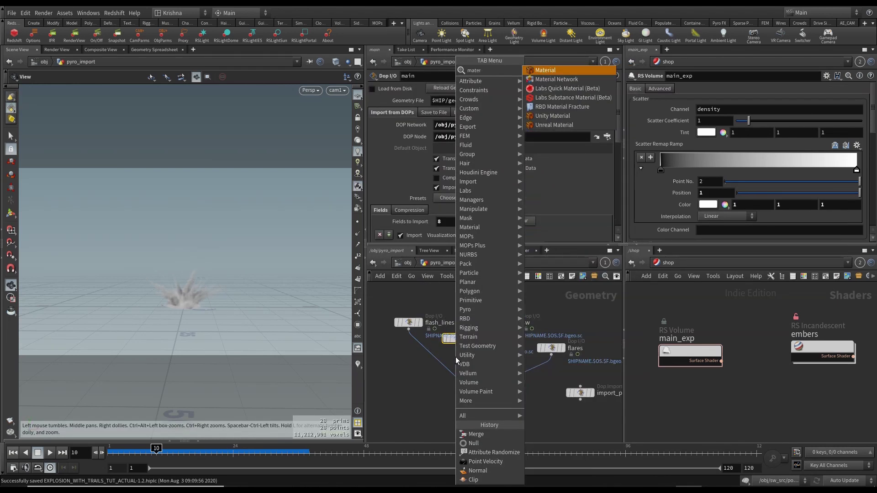
{"action": "key", "text": "Return"}
{"action": "left_click", "coordinate": [460, 368]}
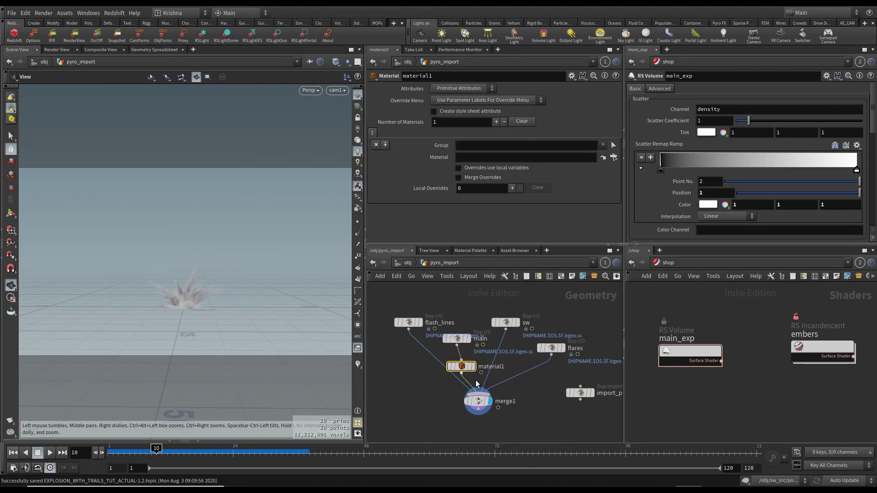
Assign the /shop/main_exp shader to the new Material node and space it out from merge1.
{"action": "left_click_drag", "start_coordinate": [683, 351], "coordinate": [481, 158]}
{"action": "mouse_move", "coordinate": [477, 408]}
{"action": "left_mouse_down"}
{"action": "mouse_move", "coordinate": [475, 437]}
{"action": "mouse_move", "coordinate": [482, 418]}
{"action": "left_mouse_up"}
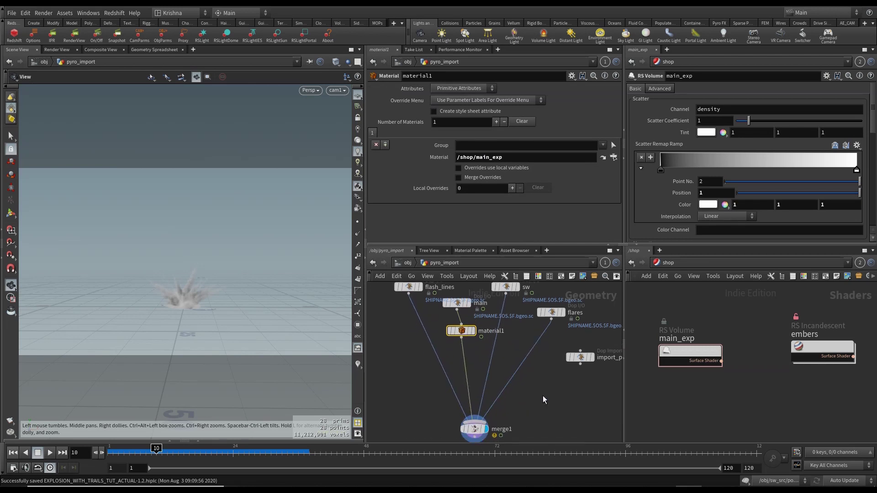
{"action": "left_click", "coordinate": [580, 356]}
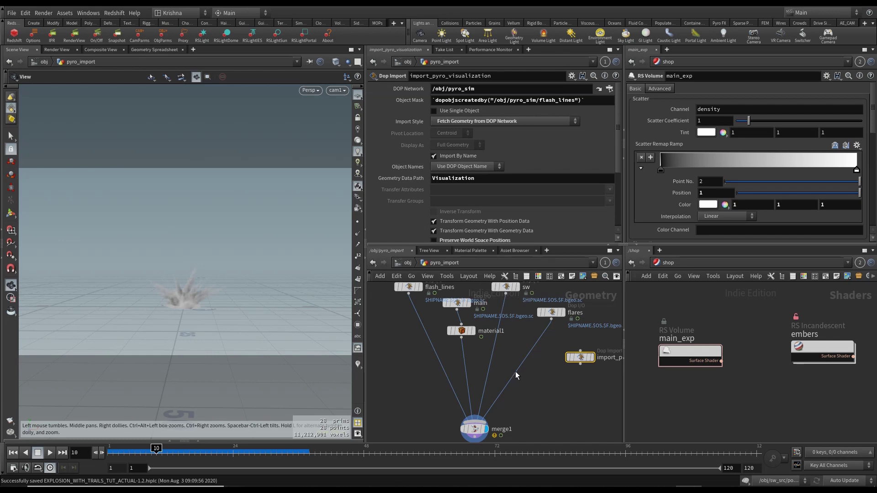
{"action": "left_click_drag", "start_coordinate": [464, 330], "coordinate": [460, 330]}
Save the scene file and make the material1 node the displayed node in pyro_import.
{"action": "left_click_drag", "start_coordinate": [660, 383], "coordinate": [690, 340]}
{"action": "key", "text": "ctrl+s"}
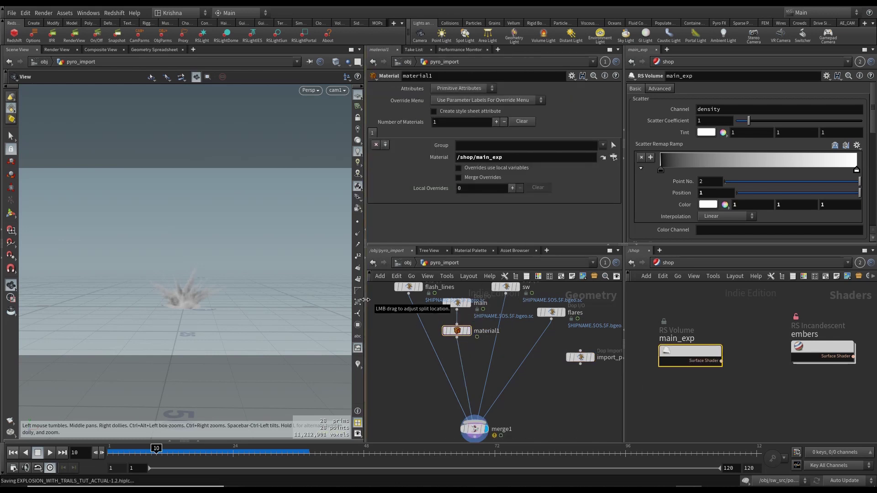
{"action": "left_click", "coordinate": [468, 330]}
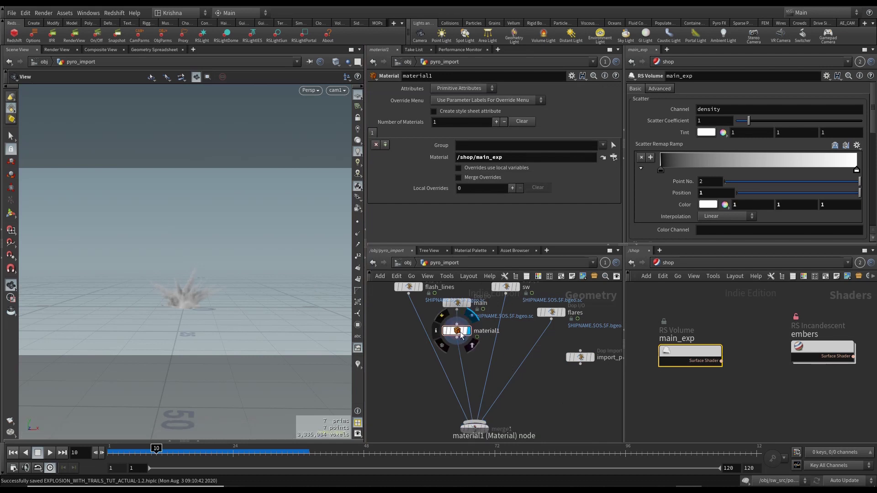
{"action": "left_click", "coordinate": [460, 334]}
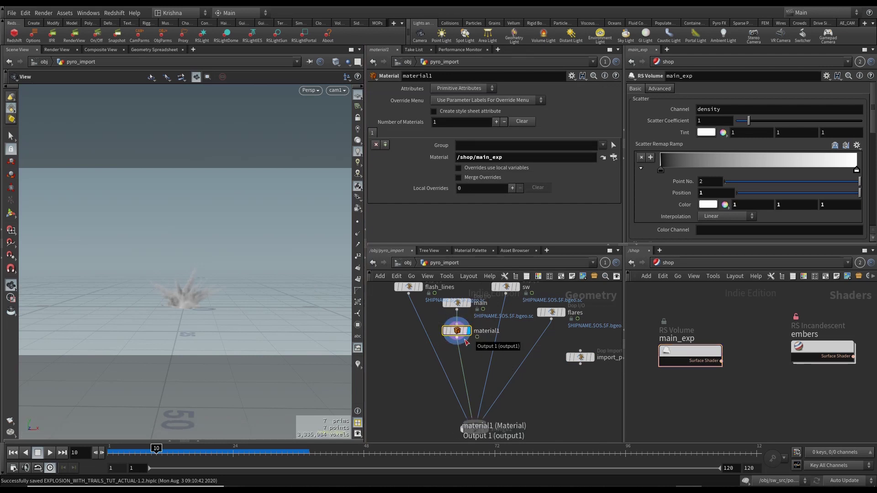
{"action": "left_click", "coordinate": [412, 265]}
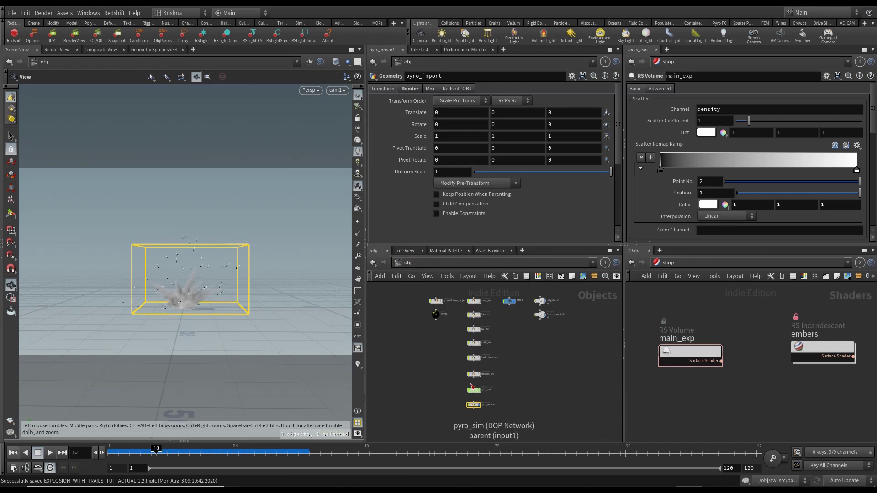
{"action": "scroll", "coordinate": [475, 407], "scroll_direction": "up", "scroll_amount": 4}
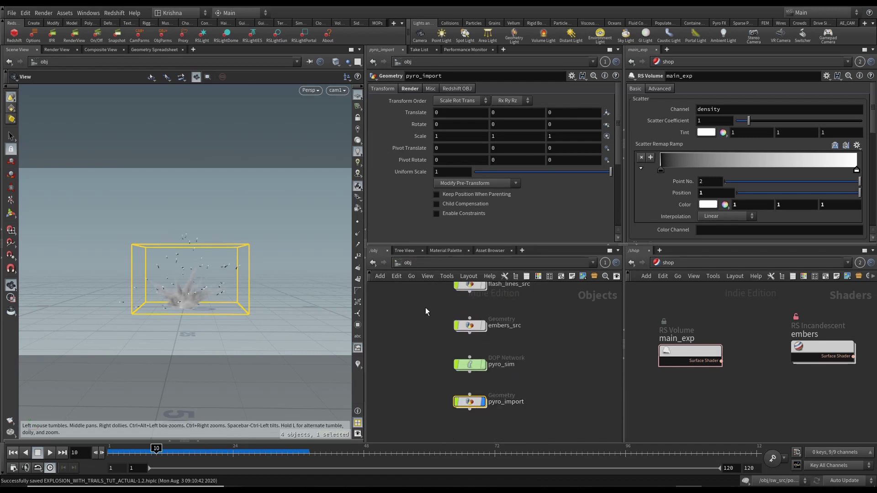
{"action": "left_click", "coordinate": [371, 263]}
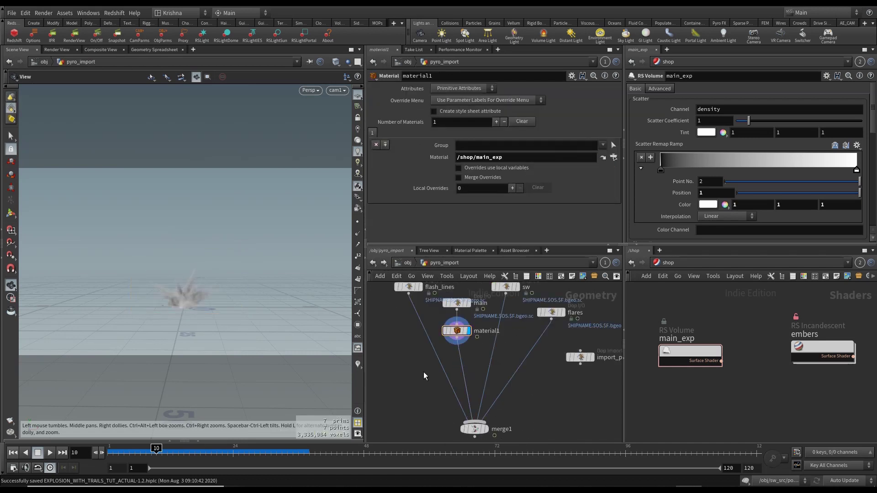
Check Redshift_ROP1's candidate objects in the out network and render frame 10 in the Redshift Render View, keeping the shader parameters uncovered.
{"action": "left_click", "coordinate": [667, 263]}
{"action": "left_click", "coordinate": [680, 311]}
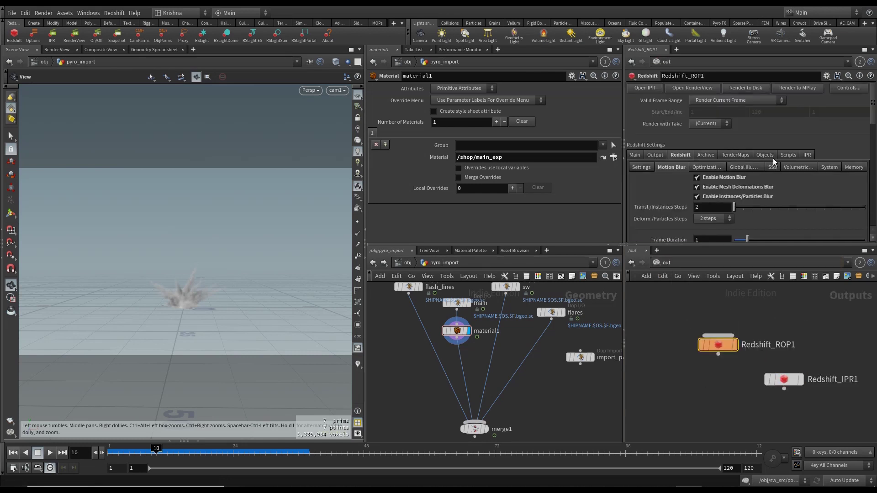
{"action": "left_click", "coordinate": [771, 156]}
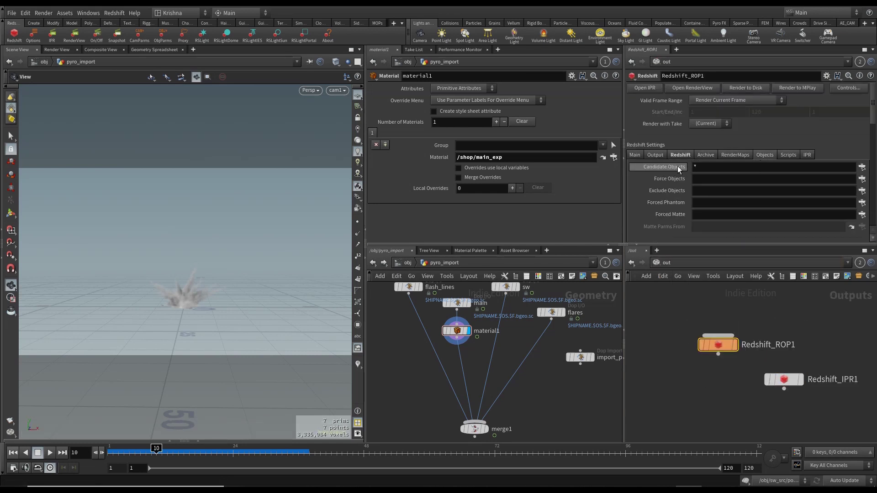
{"action": "left_click", "coordinate": [694, 166]}
{"action": "key", "text": "BackSpace"}
{"action": "left_click", "coordinate": [74, 37]}
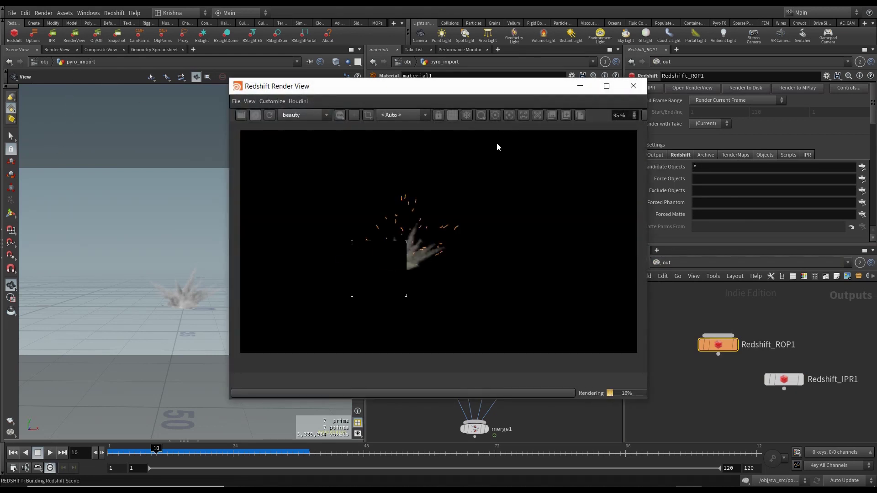
{"action": "left_click_drag", "start_coordinate": [470, 91], "coordinate": [219, 76]}
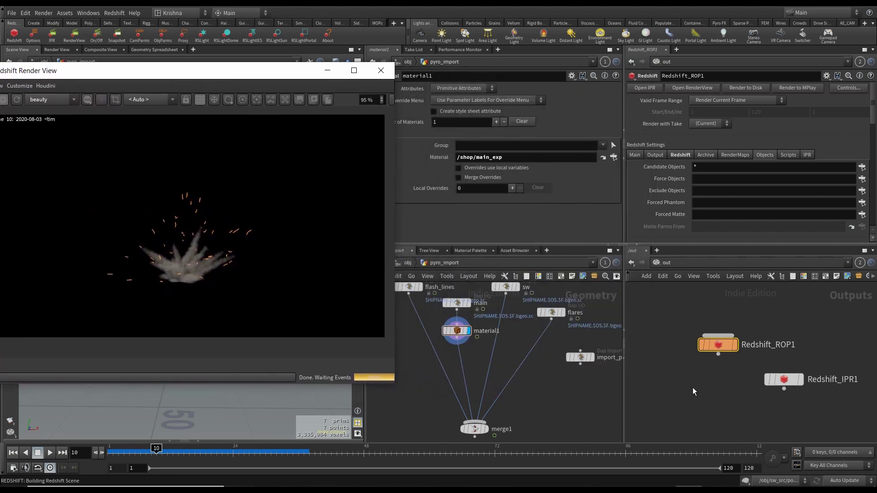
Return to the shop network and set the emission channel of the main_exp volume shader to heat.
{"action": "left_click", "coordinate": [666, 263]}
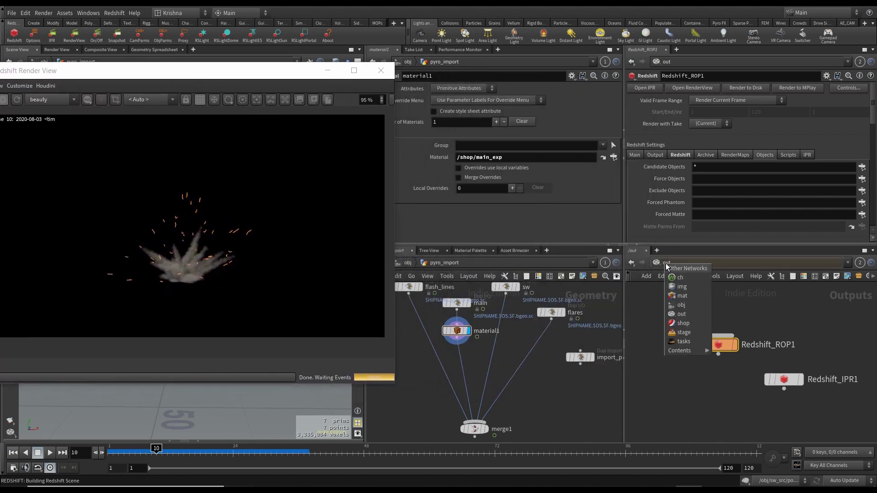
{"action": "left_click", "coordinate": [685, 322]}
{"action": "scroll", "coordinate": [671, 206], "scroll_direction": "down", "scroll_amount": 1}
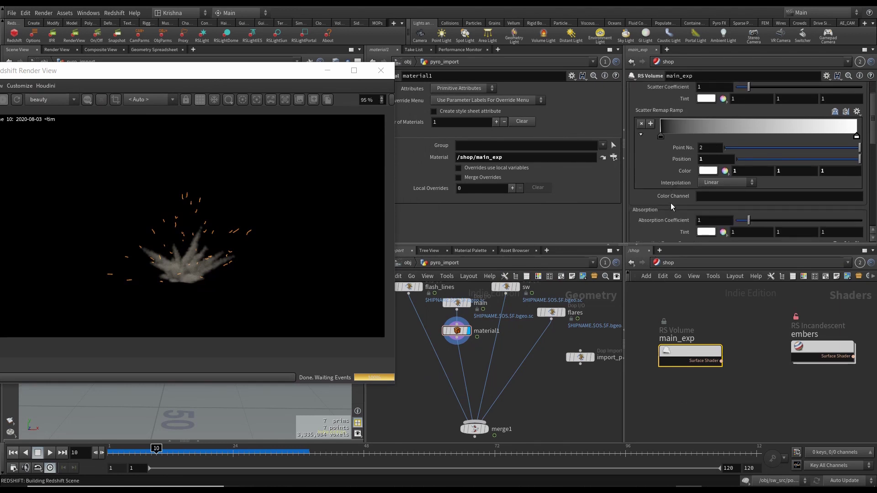
{"action": "scroll", "coordinate": [666, 147], "scroll_direction": "up", "scroll_amount": 1}
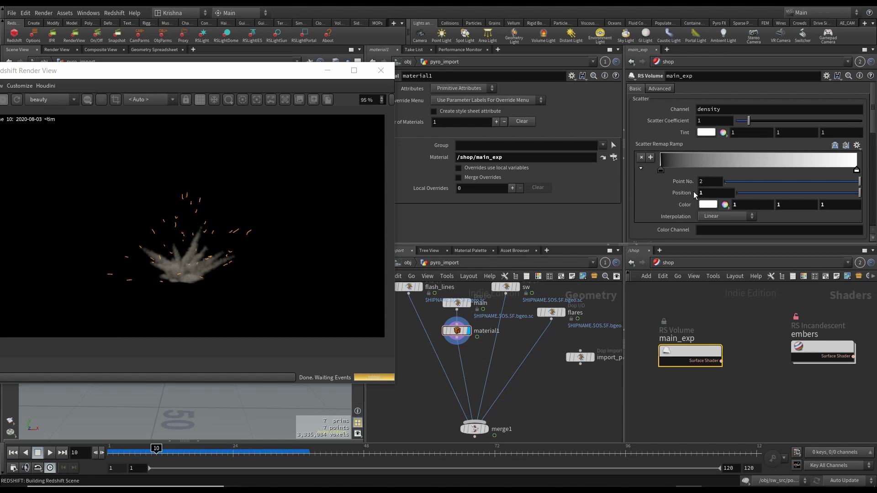
{"action": "scroll", "coordinate": [693, 191], "scroll_direction": "down", "scroll_amount": 3}
{"action": "scroll", "coordinate": [675, 190], "scroll_direction": "down", "scroll_amount": 5}
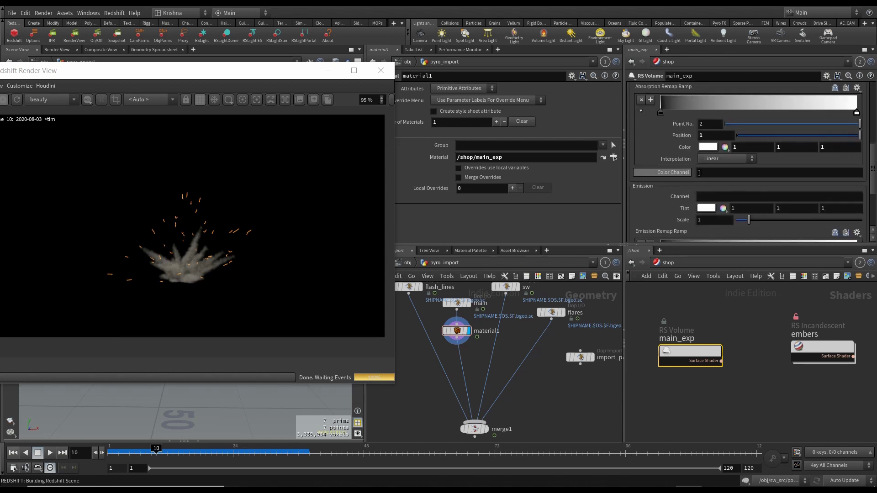
{"action": "scroll", "coordinate": [707, 173], "scroll_direction": "down", "scroll_amount": 2}
{"action": "left_click", "coordinate": [711, 152]}
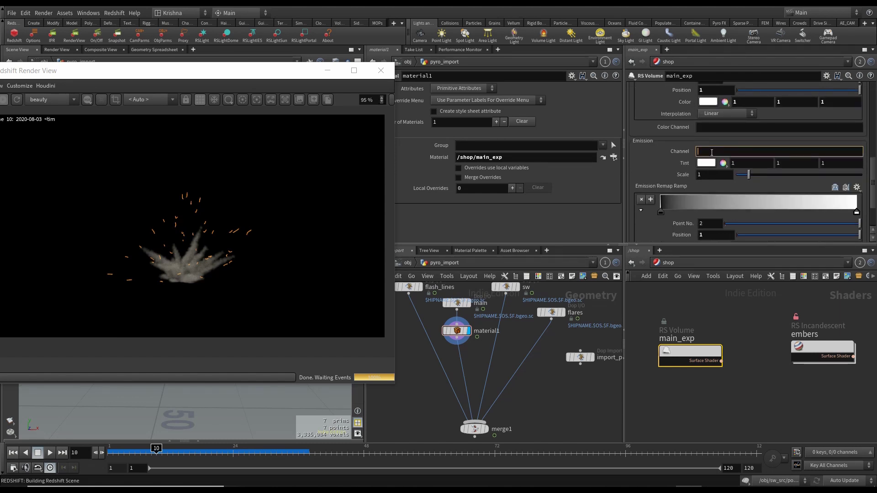
{"action": "type", "text": "heat"}
{"action": "key", "text": "Return"}
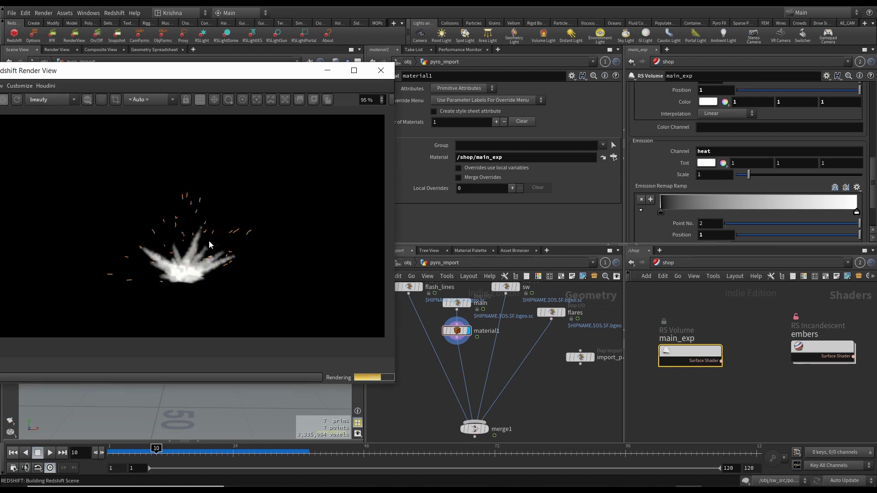
Set the emission scale of the main_exp shader to 4.
{"action": "left_click", "coordinate": [715, 177]}
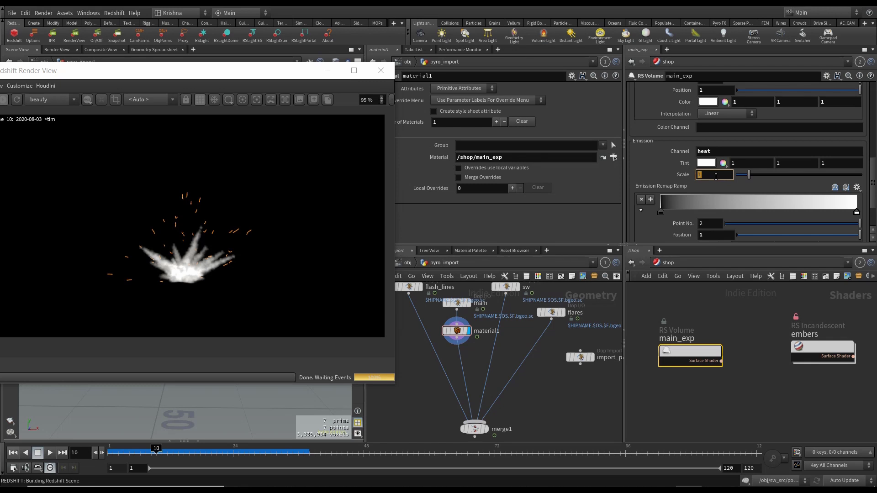
{"action": "type", "text": "4"}
{"action": "key", "text": "Return"}
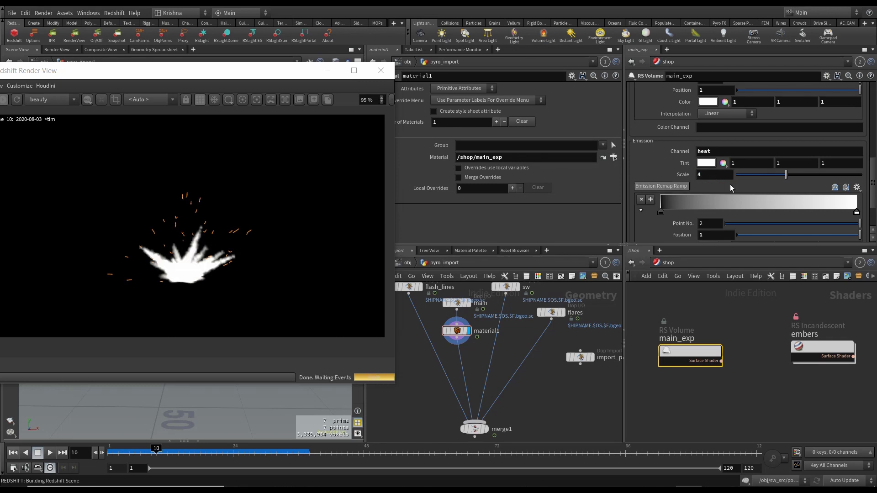
Apply the black, red, yellow and white colour preset to main_exp's emission remap ramp.
{"action": "scroll", "coordinate": [732, 191], "scroll_direction": "down", "scroll_amount": 3}
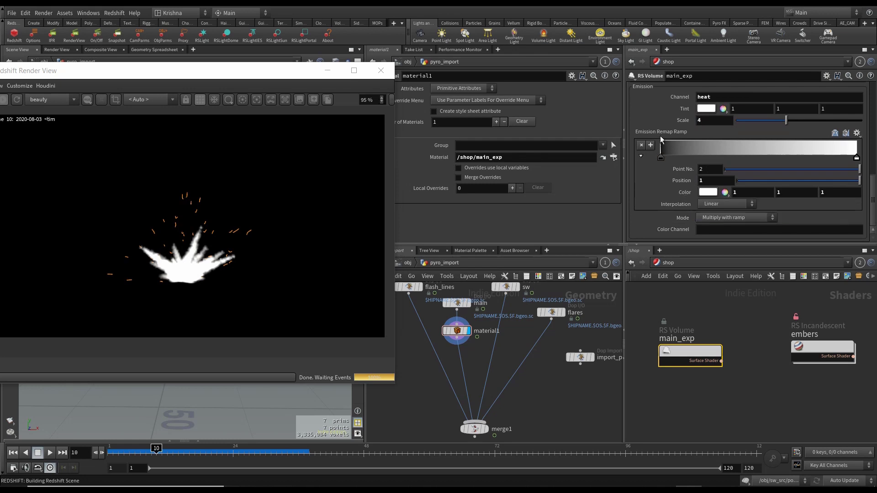
{"action": "left_click", "coordinate": [857, 133]}
{"action": "left_click", "coordinate": [850, 144]}
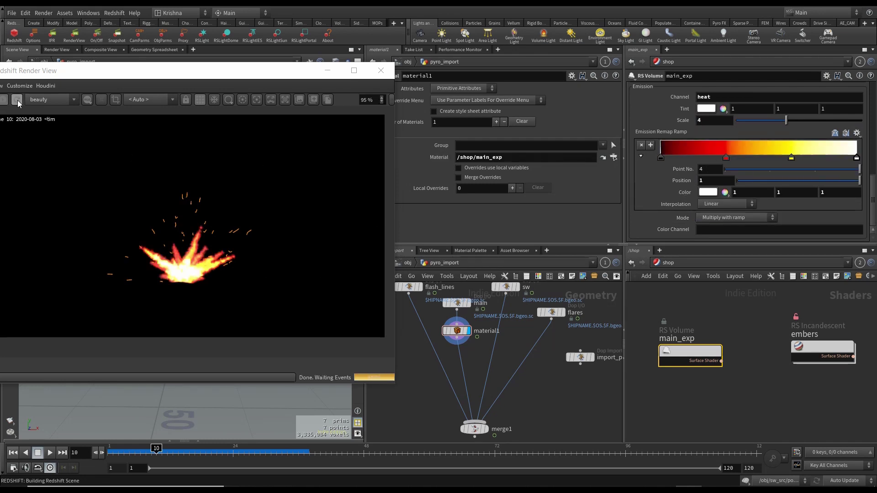
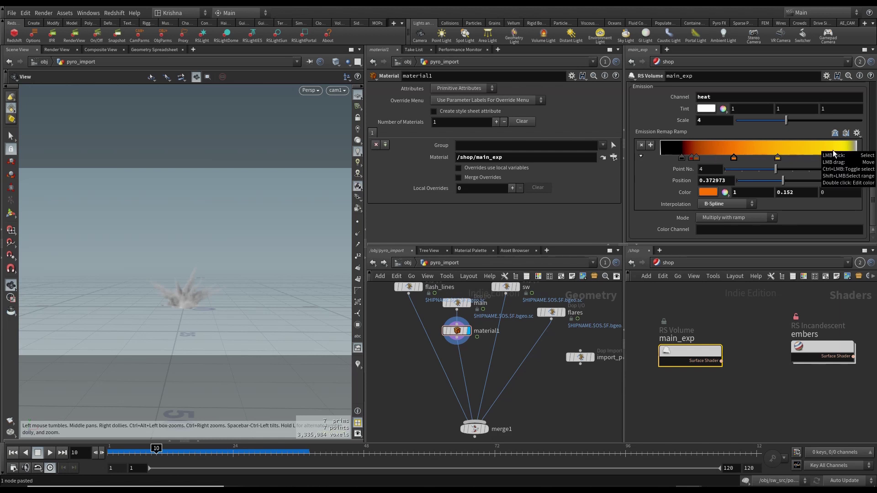
Render frame 10 again in the Redshift Render View and examine the position and colour of the points along main_exp's emission remap ramp.
{"action": "left_click", "coordinate": [73, 39]}
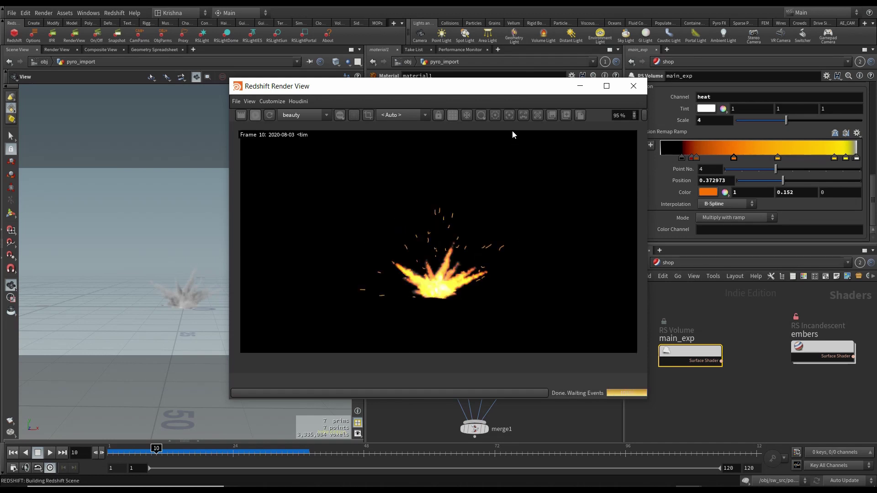
{"action": "left_click_drag", "start_coordinate": [508, 87], "coordinate": [297, 75]}
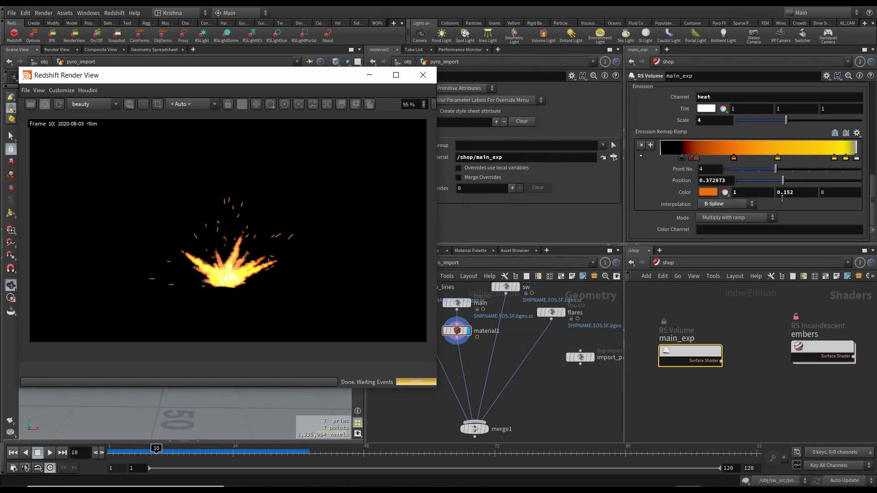
{"action": "left_click", "coordinate": [681, 159]}
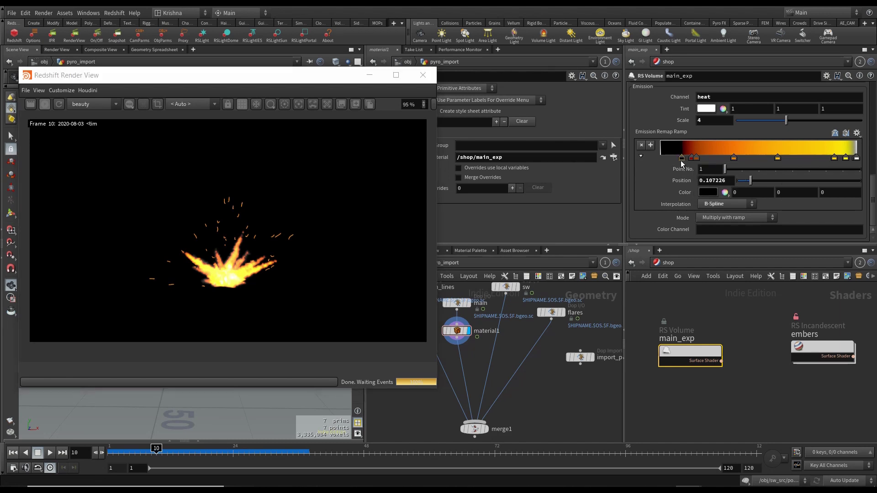
{"action": "left_click", "coordinate": [693, 158]}
{"action": "left_click", "coordinate": [696, 158]}
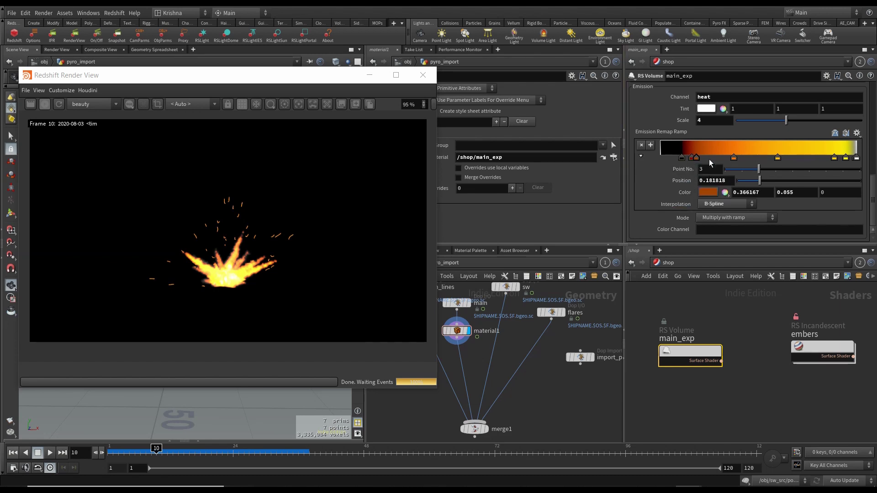
{"action": "left_click", "coordinate": [733, 158]}
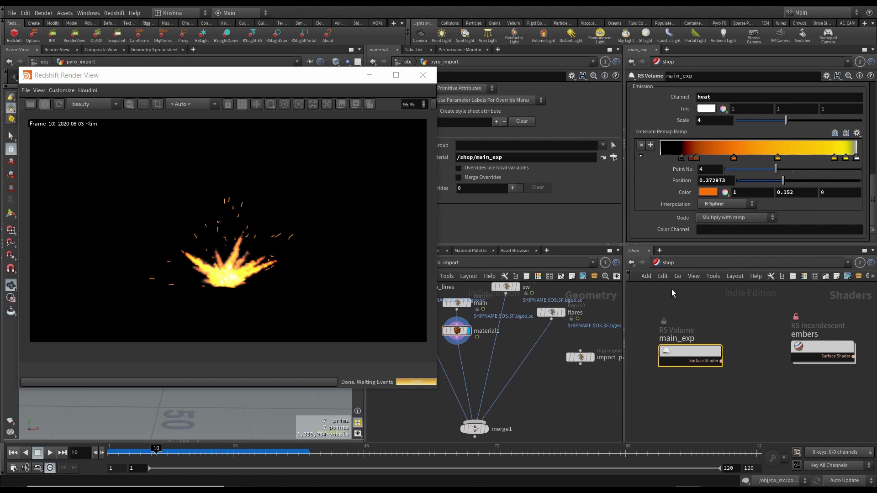
{"action": "left_click", "coordinate": [777, 158]}
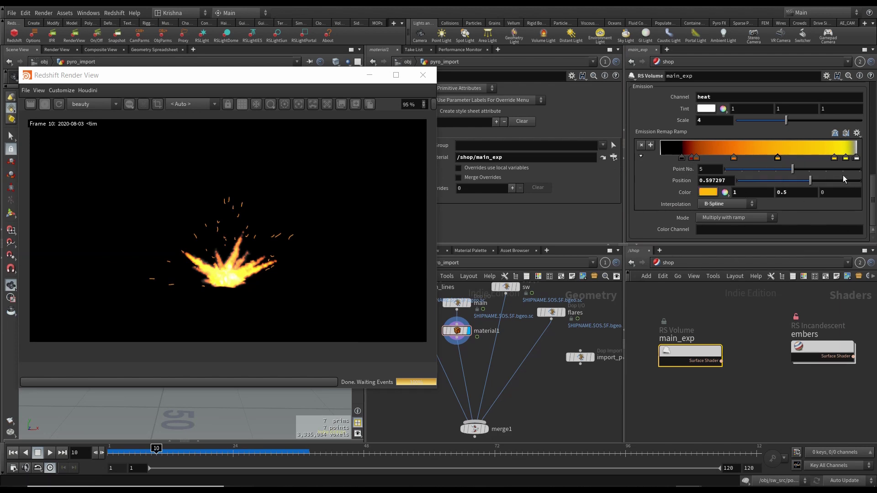
{"action": "left_click", "coordinate": [834, 158]}
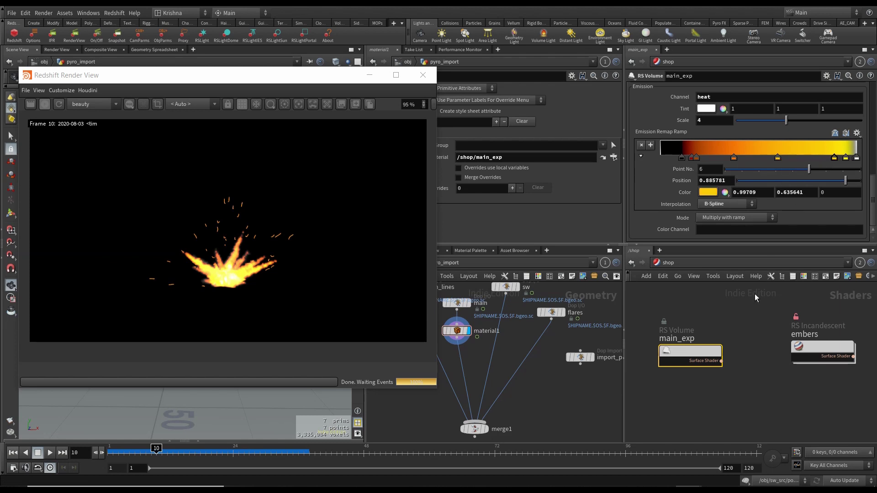
{"action": "left_click", "coordinate": [845, 158]}
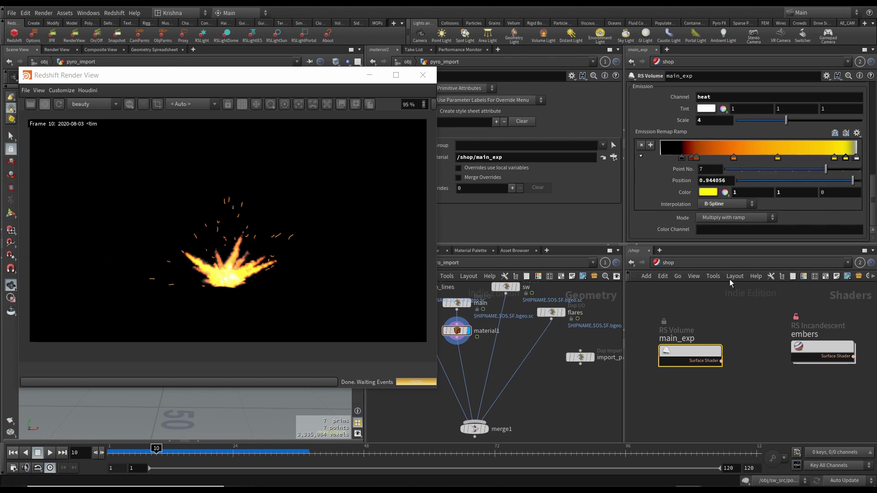
{"action": "left_click", "coordinate": [856, 158]}
{"action": "left_click", "coordinate": [857, 159]}
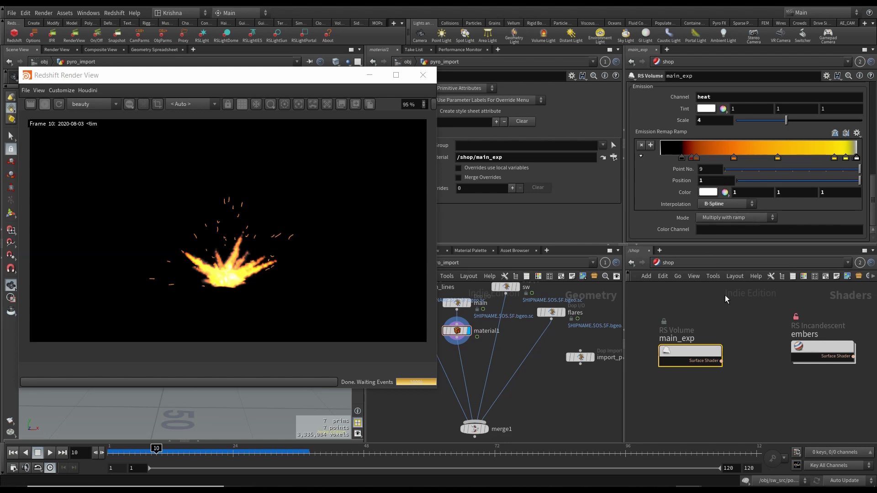
In main_exp's advanced settings, set the Shadow Density Scale to 8 and the density remap range's New Max to 4.
{"action": "scroll", "coordinate": [648, 194], "scroll_direction": "up", "scroll_amount": 5}
{"action": "scroll", "coordinate": [649, 193], "scroll_direction": "up", "scroll_amount": 5}
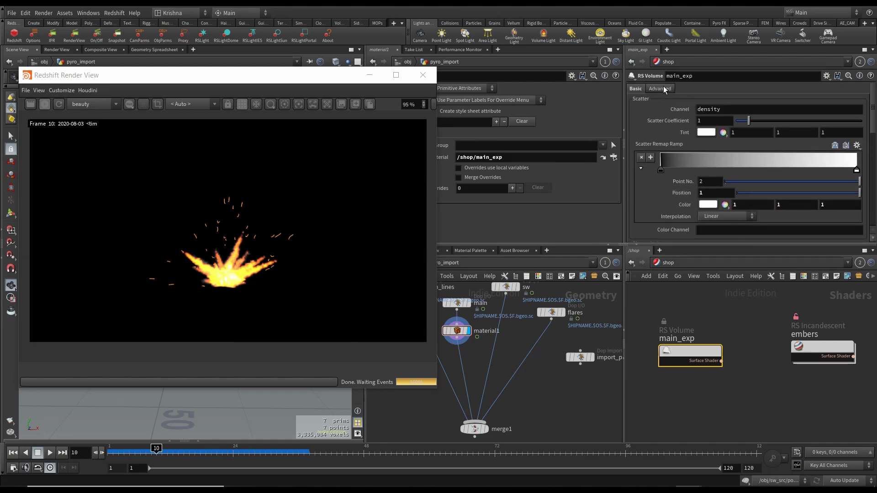
{"action": "left_click", "coordinate": [663, 89]}
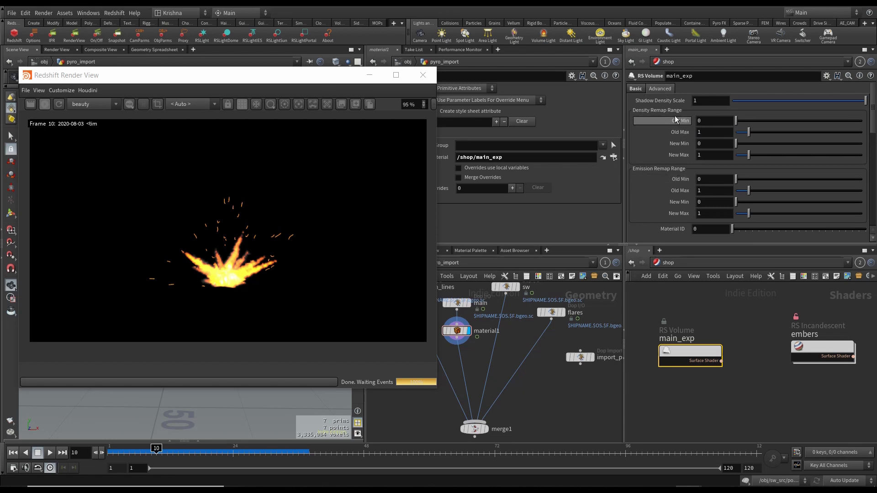
{"action": "left_click", "coordinate": [718, 105]}
{"action": "key", "text": "Return"}
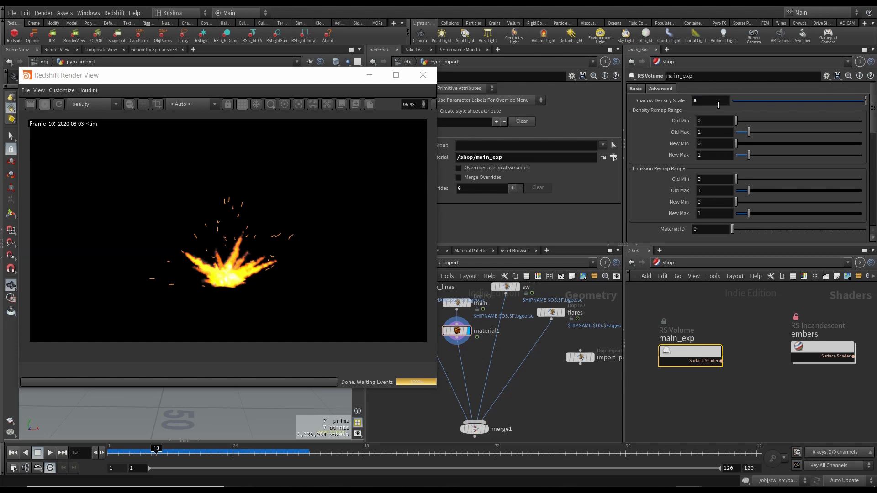
{"action": "left_click", "coordinate": [714, 157]}
{"action": "type", "text": "4"}
{"action": "key", "text": "Return"}
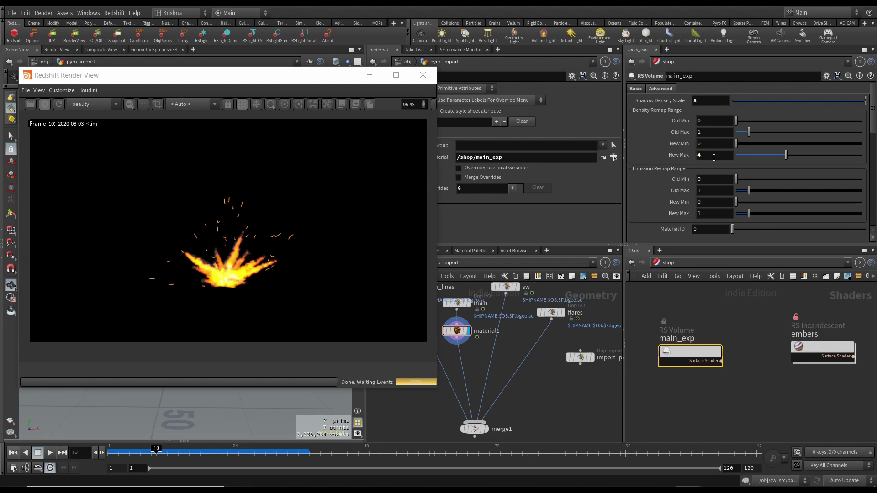
Examine the rendered explosion up close, then close the Redshift Render View and go back to the object level.
{"action": "scroll", "coordinate": [213, 267], "scroll_direction": "up", "scroll_amount": 5}
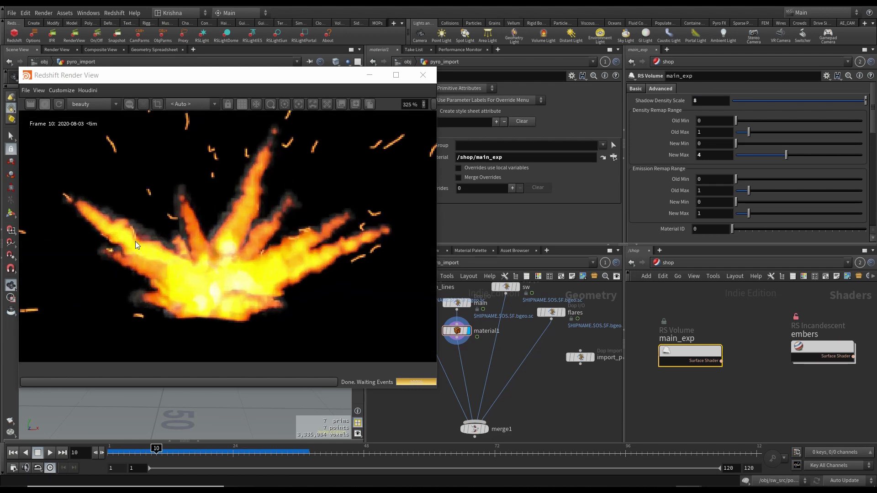
{"action": "scroll", "coordinate": [217, 238], "scroll_direction": "down", "scroll_amount": 5}
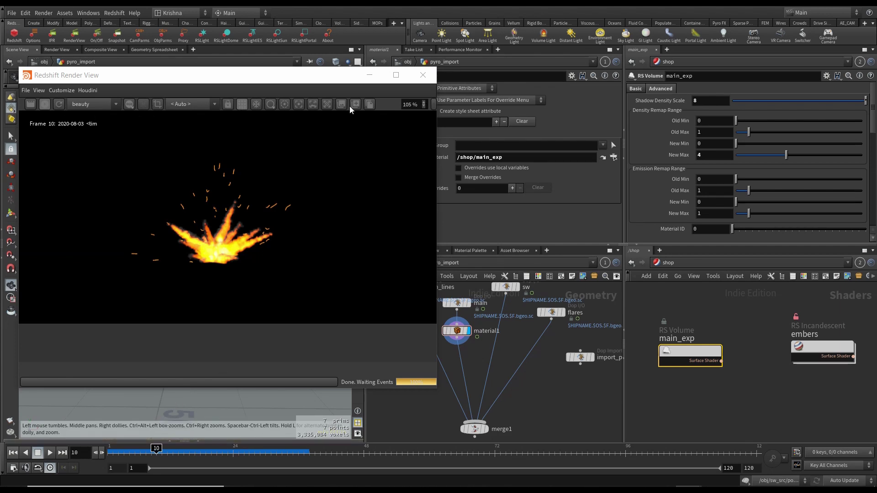
{"action": "left_click", "coordinate": [423, 75]}
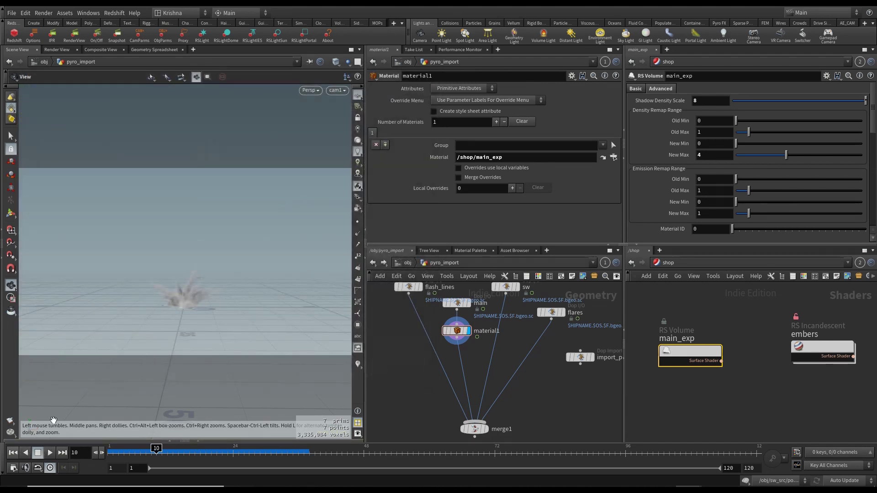
{"action": "left_click", "coordinate": [396, 264]}
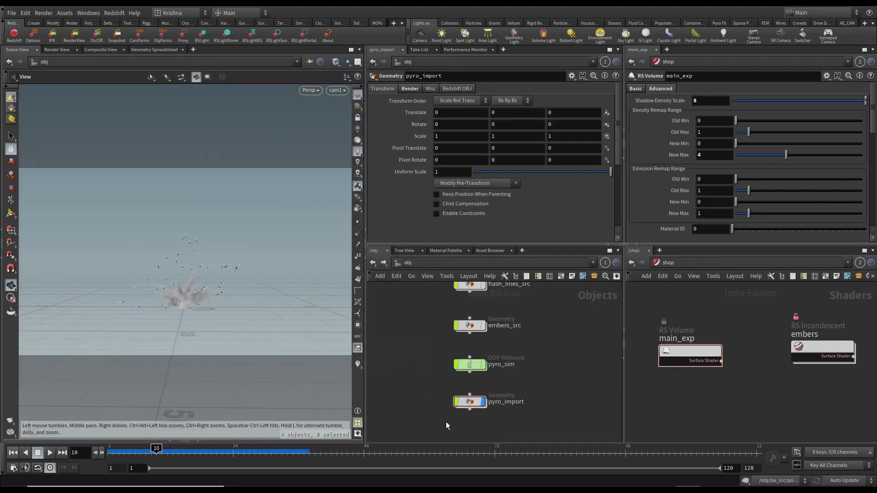
Add a grid object beside pyro_import and set its grid to NURBS with a size of 150 by 150.
{"action": "key", "text": "Tab"}
{"action": "type", "text": "grid"}
{"action": "key", "text": "Return"}
{"action": "left_click", "coordinate": [473, 409]}
{"action": "left_click", "coordinate": [456, 88]}
{"action": "left_click", "coordinate": [455, 116]}
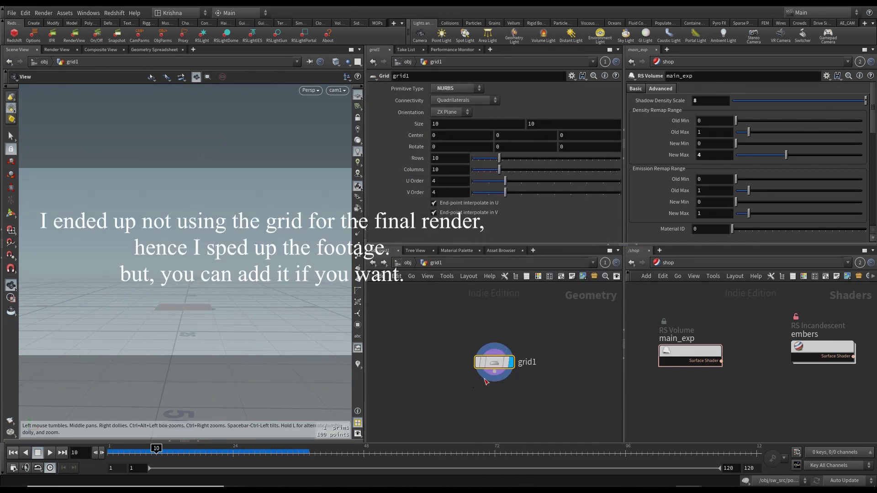
{"action": "left_click_drag", "start_coordinate": [192, 302], "coordinate": [177, 316]}
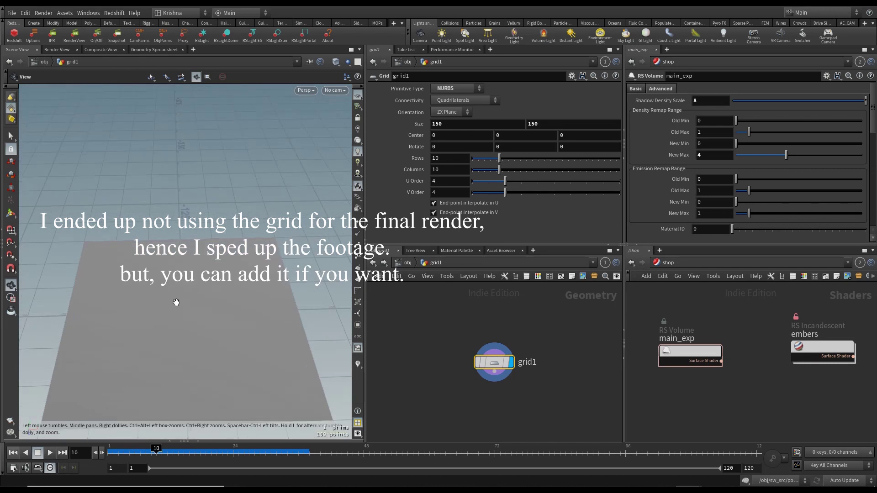
Raise the row of points along the grid's far edge with an Edit node to form a backdrop, and look through cam1.
{"action": "key", "text": "Return"}
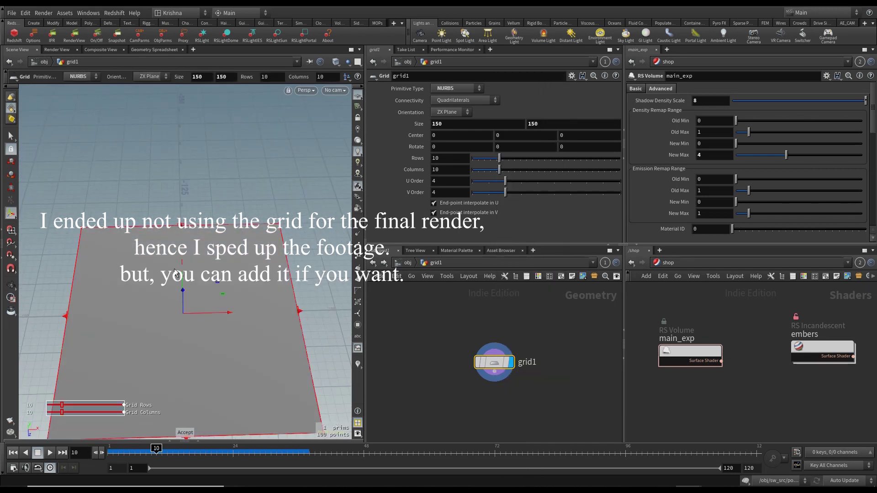
{"action": "key", "text": "s"}
{"action": "left_click", "coordinate": [44, 78]}
{"action": "left_click_drag", "start_coordinate": [185, 155], "coordinate": [190, 186], "text": "alt"}
{"action": "left_click_drag", "start_coordinate": [44, 183], "coordinate": [319, 211]}
{"action": "left_click_drag", "start_coordinate": [315, 292], "coordinate": [237, 254], "text": "alt"}
{"action": "key", "text": "e"}
{"action": "key", "text": "t"}
{"action": "left_click_drag", "start_coordinate": [232, 205], "coordinate": [236, 87]}
{"action": "left_click", "coordinate": [334, 91]}
{"action": "left_click", "coordinate": [348, 207]}
Append a displayed Convert node after edit1, return to the object level and save the scene.
{"action": "left_click", "coordinate": [495, 375]}
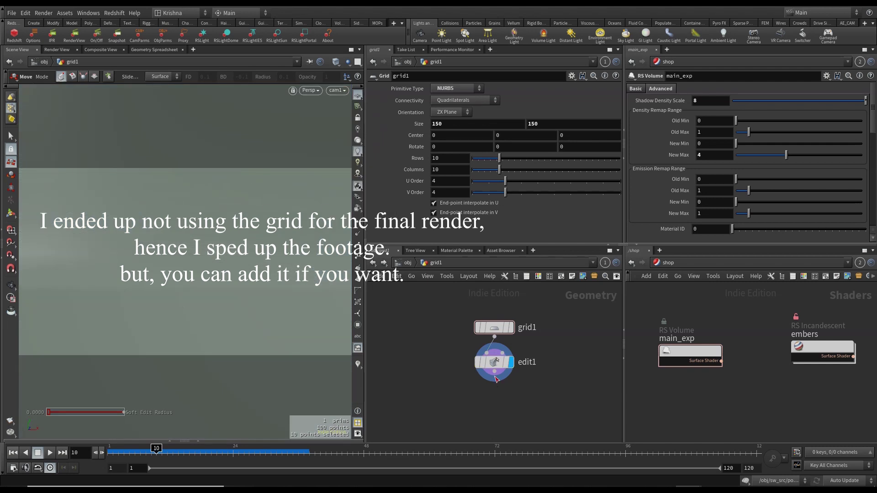
{"action": "key", "text": "Tab"}
{"action": "type", "text": "conv"}
{"action": "key", "text": "Return"}
{"action": "left_click", "coordinate": [495, 401]}
{"action": "left_click", "coordinate": [511, 401]}
{"action": "left_click", "coordinate": [408, 263]}
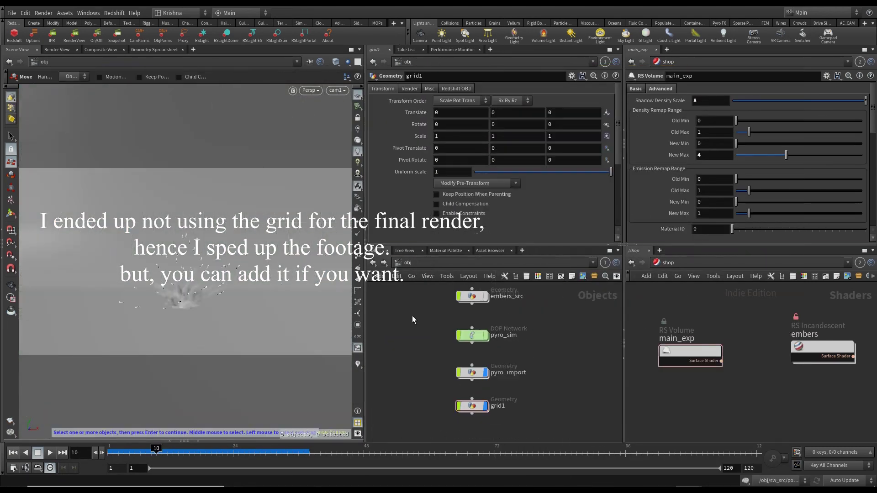
{"action": "key", "text": "ctrl+s"}
Create an RS Material shader named grid and assign it as the grid1 object's material.
{"action": "key", "text": "Tab"}
{"action": "key", "text": "Return"}
{"action": "left_click", "coordinate": [698, 403]}
{"action": "double_click", "coordinate": [695, 387]}
{"action": "type", "text": "grid"}
{"action": "key", "text": "Return"}
{"action": "left_click", "coordinate": [409, 89]}
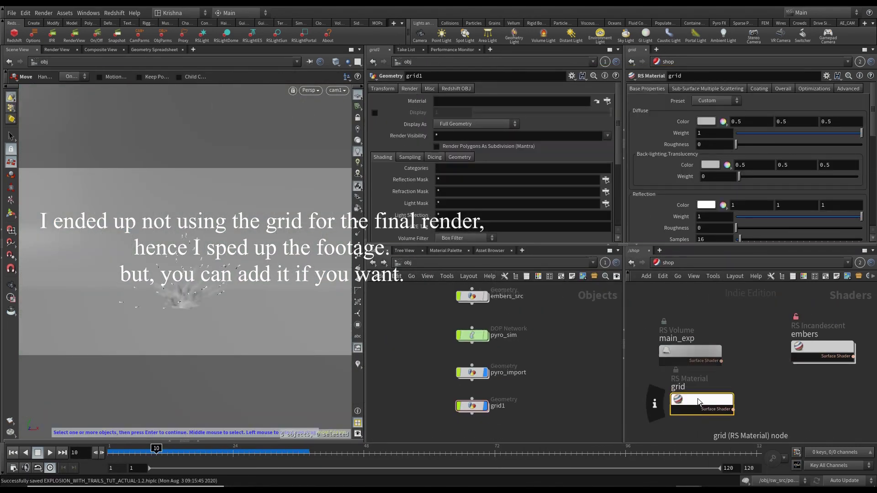
{"action": "left_click_drag", "start_coordinate": [698, 402], "coordinate": [511, 101]}
Set the grid material's reflection weight to 0 and its diffuse colour to 0.025 grey, then save the scene.
{"action": "left_click_drag", "start_coordinate": [861, 216], "coordinate": [735, 216]}
{"action": "left_click", "coordinate": [706, 122]}
{"action": "left_click_drag", "start_coordinate": [776, 274], "coordinate": [714, 275]}
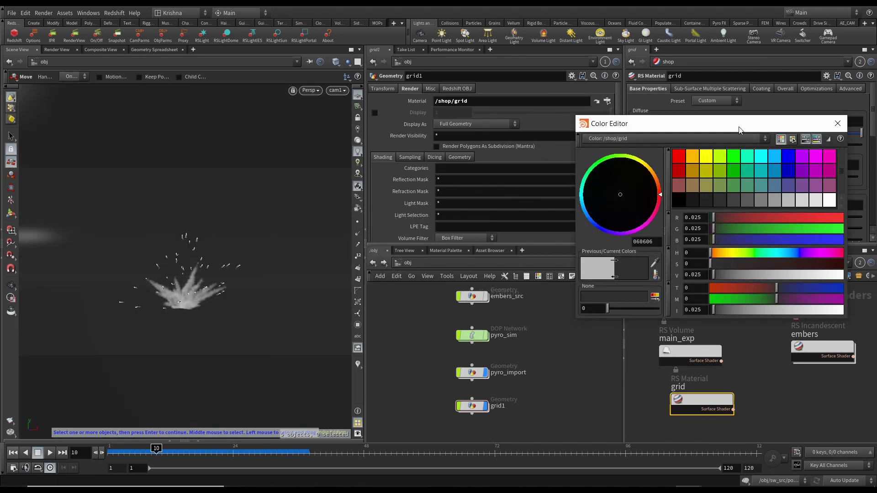
{"action": "left_click_drag", "start_coordinate": [740, 128], "coordinate": [639, 173]}
{"action": "left_click", "coordinate": [737, 169]}
{"action": "key", "text": "Escape"}
{"action": "key", "text": "ctrl+s"}
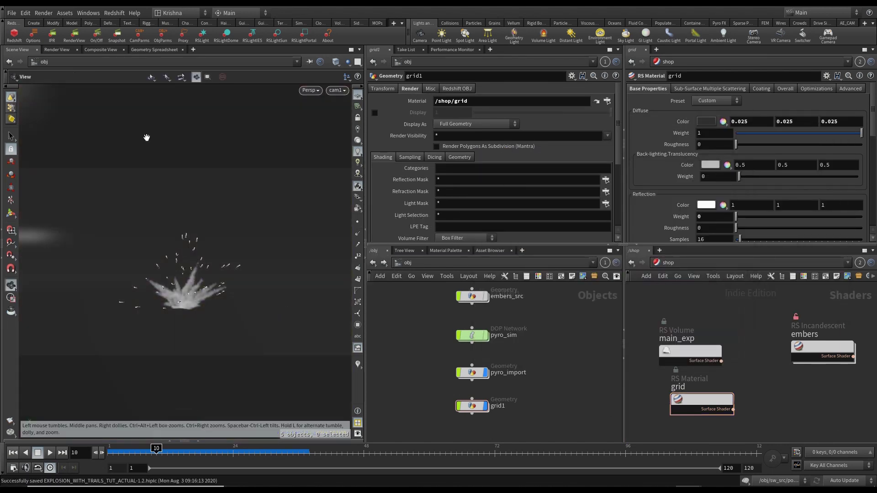
Render frame 10 in the Redshift Render View and darken the grid material's diffuse colour to 0.00625.
{"action": "left_click", "coordinate": [74, 36]}
{"action": "left_click_drag", "start_coordinate": [498, 86], "coordinate": [303, 76]}
{"action": "left_click", "coordinate": [706, 122]}
{"action": "left_click_drag", "start_coordinate": [612, 321], "coordinate": [610, 322]}
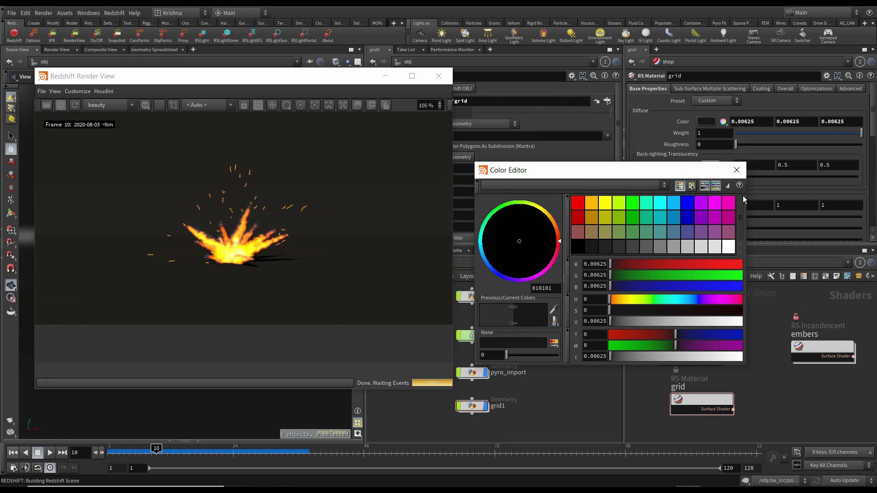
{"action": "left_click", "coordinate": [736, 171]}
Try 0.5 for the grid material's reflection, then set both its reflection weight and roughness to 0.2.
{"action": "left_click", "coordinate": [707, 217]}
{"action": "type", "text": ".5"}
{"action": "key", "text": "Return"}
{"action": "type", "text": ".2"}
{"action": "key", "text": "Return"}
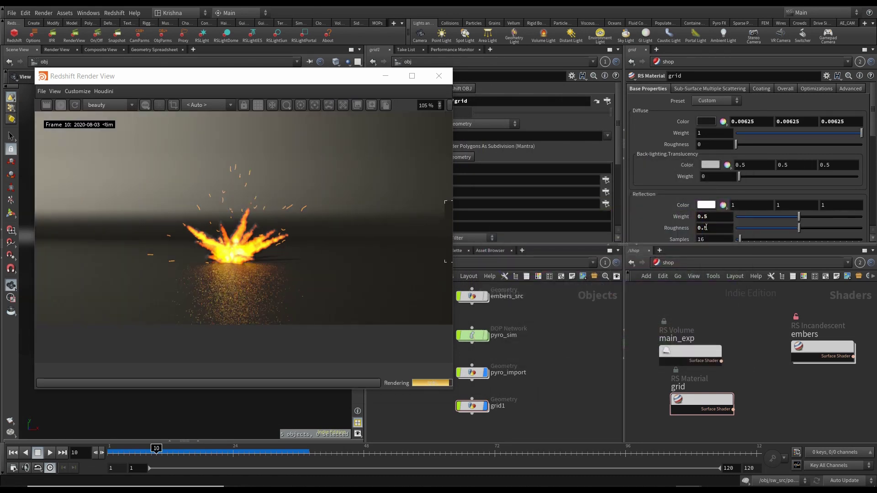
{"action": "double_click", "coordinate": [714, 216]}
{"action": "type", "text": "0.2"}
{"action": "key", "text": "Return"}
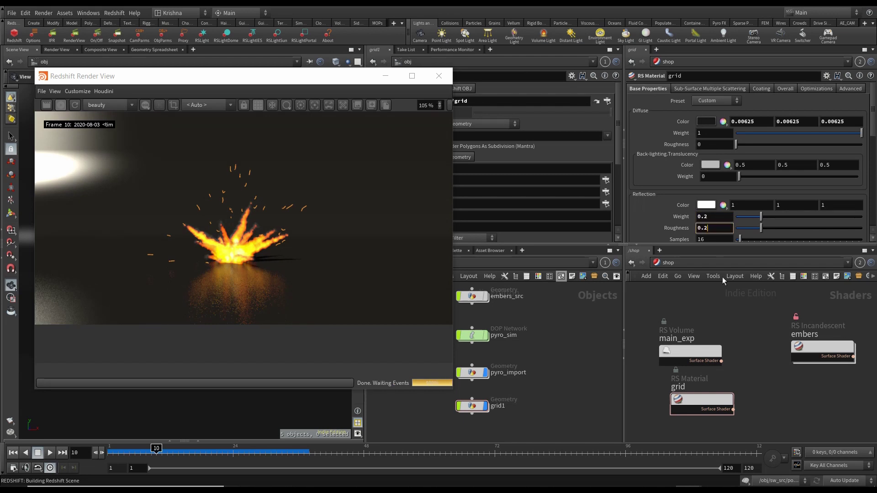
Set the grid material's reflection anisotropy to -0.5, align the main_exp shader above grid and save the scene.
{"action": "scroll", "coordinate": [667, 200], "scroll_direction": "down", "scroll_amount": 12}
{"action": "scroll", "coordinate": [666, 153], "scroll_direction": "up", "scroll_amount": 1}
{"action": "left_click_drag", "start_coordinate": [737, 134], "coordinate": [768, 136]}
{"action": "left_click_drag", "start_coordinate": [688, 349], "coordinate": [700, 349]}
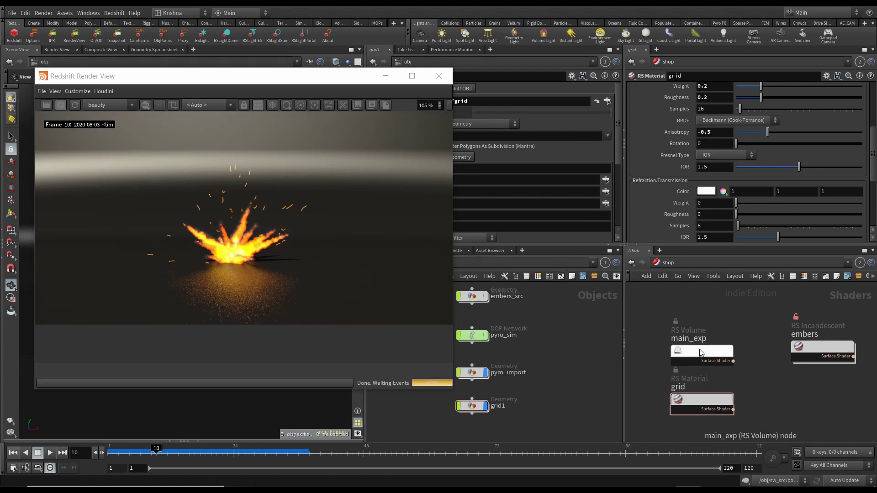
{"action": "key", "text": "ctrl+s"}
{"action": "scroll", "coordinate": [566, 370], "scroll_direction": "down", "scroll_amount": 2}
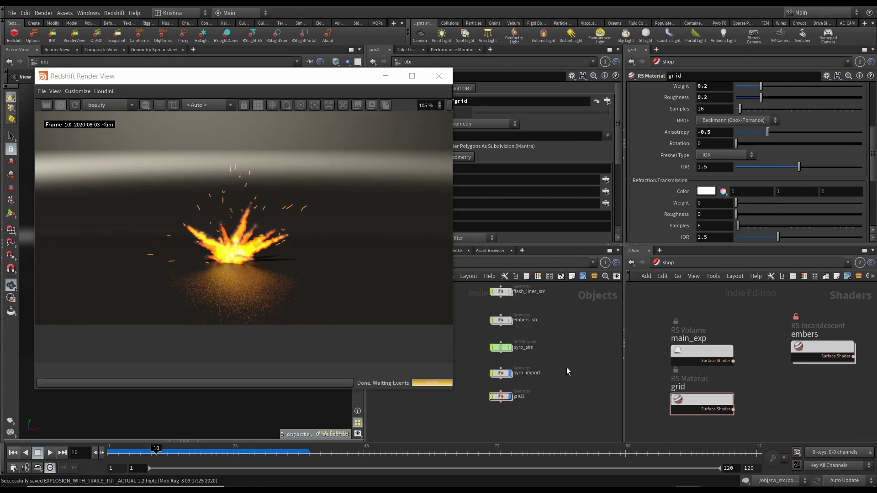
Set Redshift_ROP1's primary and secondary GI engines to Brute Force, render again and open the denoise output settings.
{"action": "left_click", "coordinate": [656, 263]}
{"action": "left_click", "coordinate": [672, 310]}
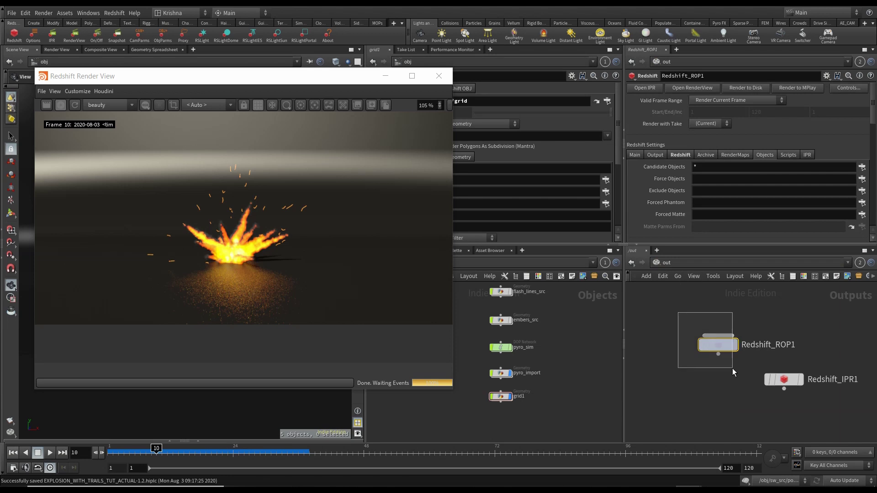
{"action": "left_click", "coordinate": [680, 155]}
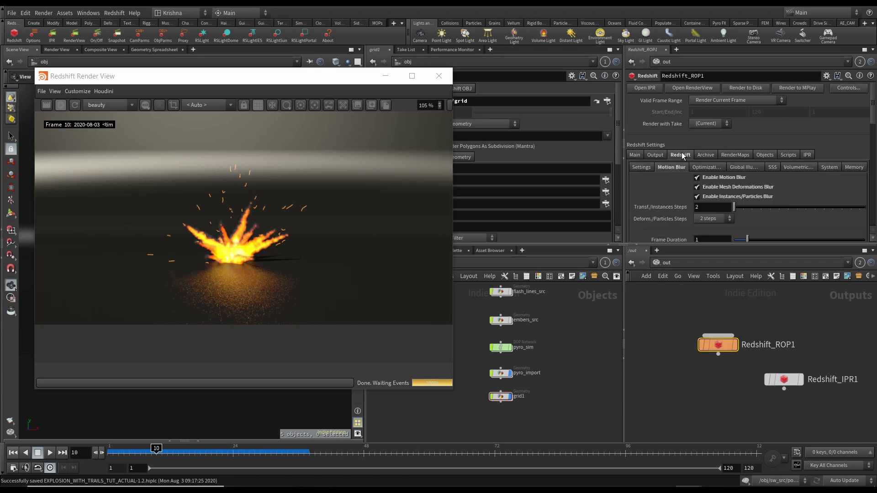
{"action": "left_click", "coordinate": [702, 168]}
{"action": "left_click", "coordinate": [735, 190]}
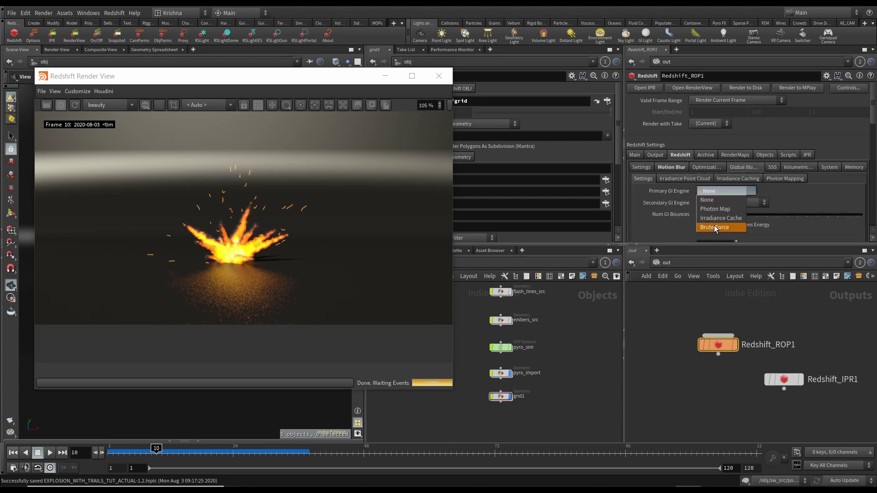
{"action": "left_click", "coordinate": [714, 226]}
{"action": "scroll", "coordinate": [685, 201], "scroll_direction": "down", "scroll_amount": 2}
{"action": "left_click", "coordinate": [721, 170]}
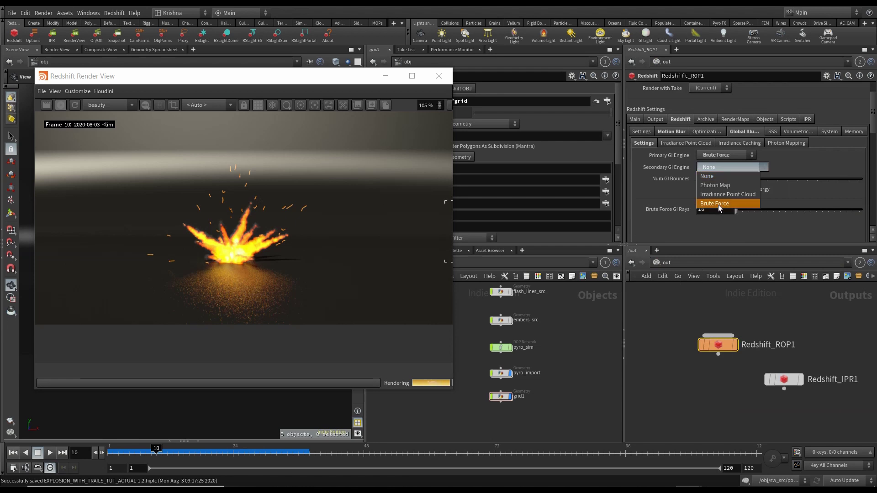
{"action": "left_click", "coordinate": [718, 204]}
{"action": "left_click", "coordinate": [67, 104]}
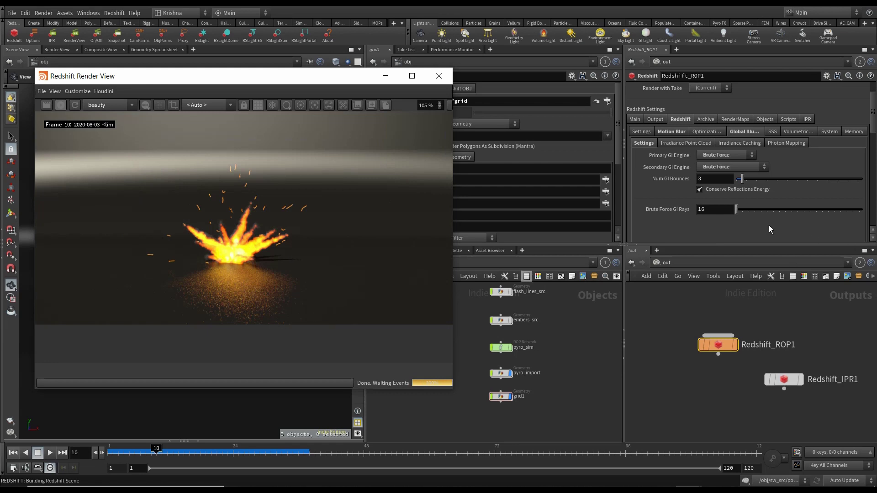
{"action": "left_click", "coordinate": [655, 119]}
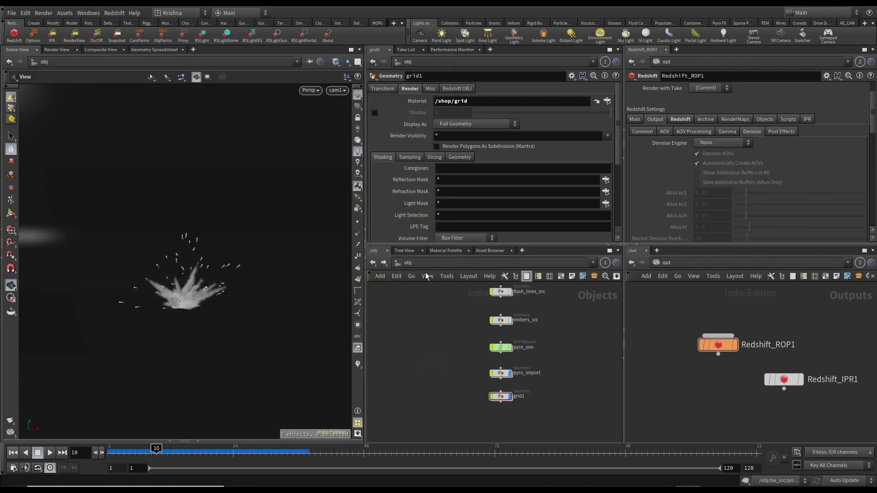
Inside pyro_import, copy the material1 node onto the flash_lines, sw and flares branches, and display the flares one.
{"action": "double_click", "coordinate": [503, 377]}
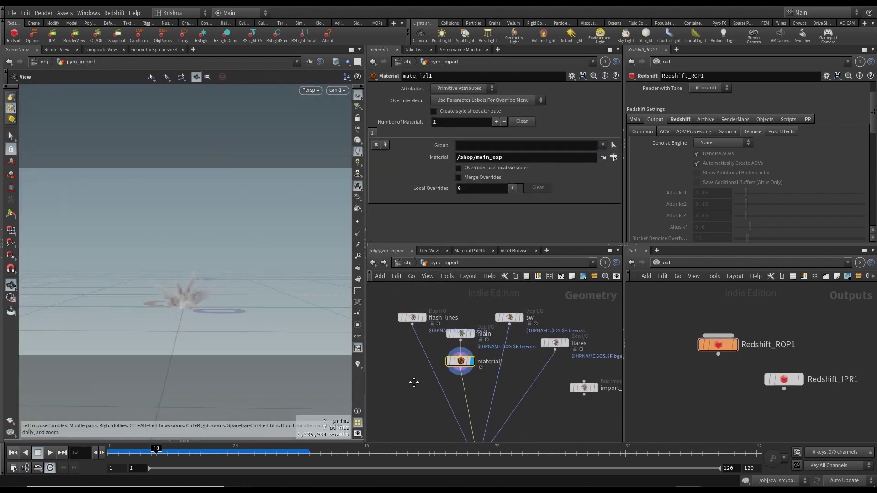
{"action": "left_click", "coordinate": [413, 318]}
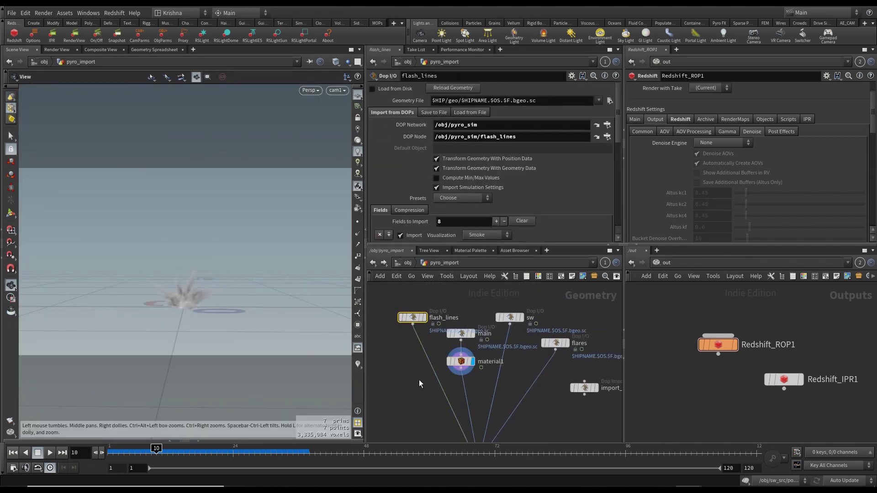
{"action": "left_click", "coordinate": [461, 362]}
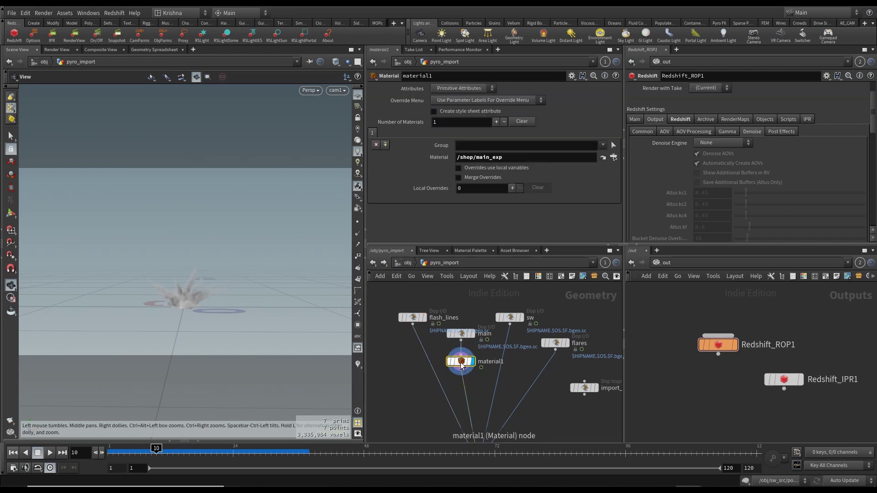
{"action": "left_click_drag", "start_coordinate": [461, 364], "coordinate": [412, 367], "text": "alt"}
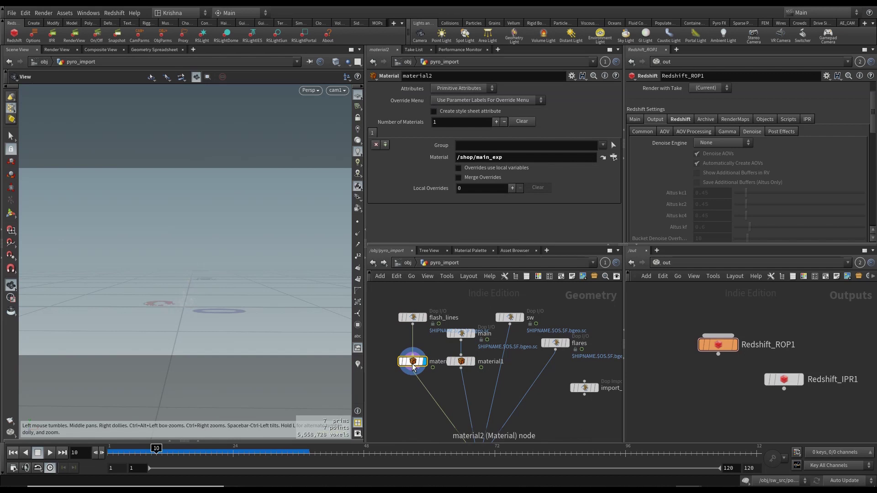
{"action": "left_click_drag", "start_coordinate": [412, 367], "coordinate": [557, 376]}
{"action": "mouse_move", "coordinate": [520, 323]}
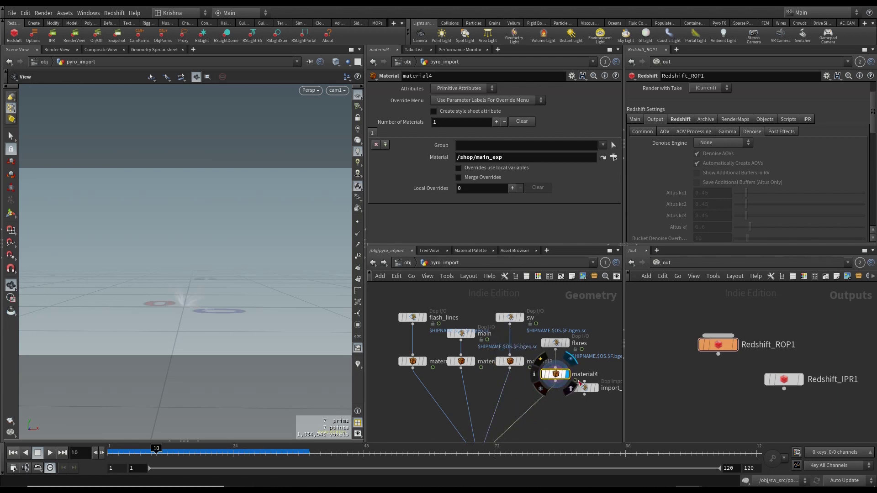
In the shop network, duplicate the main_exp volume shader and rename the copy flares.
{"action": "left_click", "coordinate": [667, 263]}
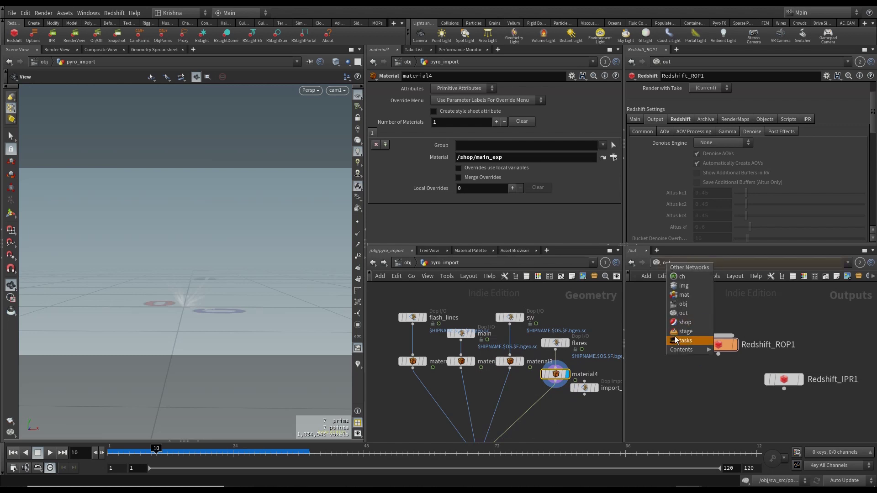
{"action": "left_click", "coordinate": [685, 323]}
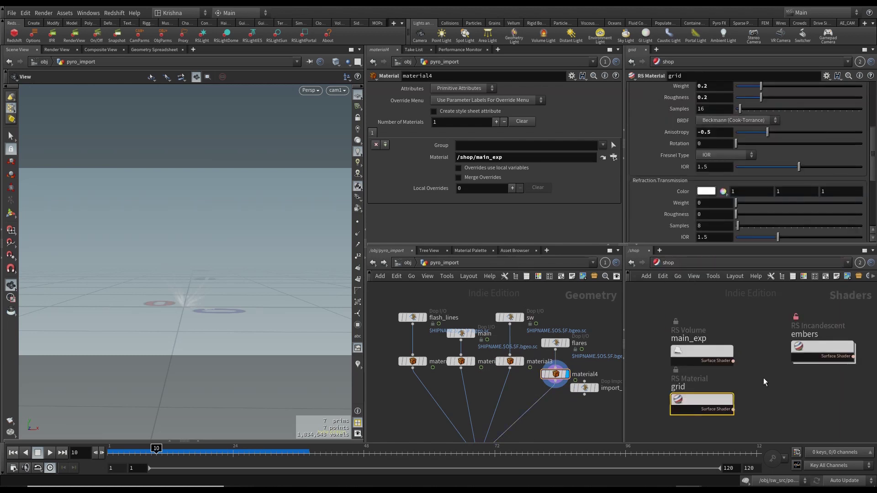
{"action": "mouse_move", "coordinate": [699, 327]}
{"action": "left_click_drag", "start_coordinate": [696, 328], "coordinate": [803, 374], "text": "alt"}
{"action": "double_click", "coordinate": [795, 364]}
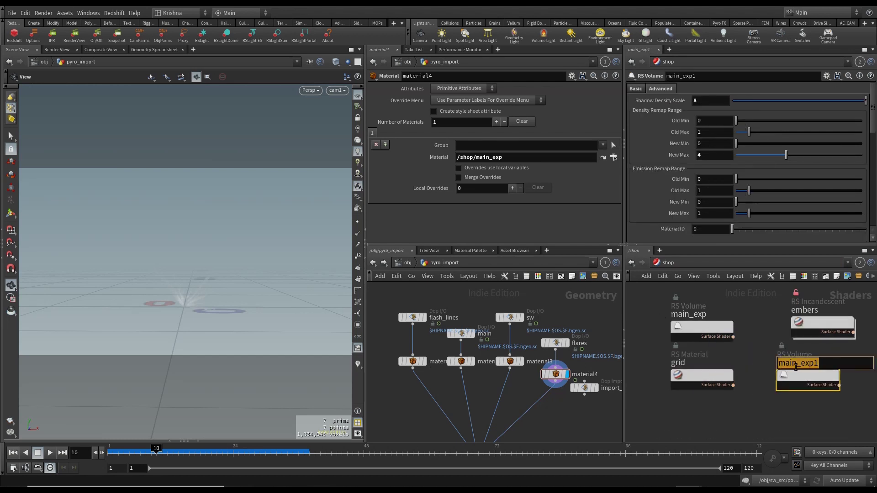
{"action": "type", "text": "flares"}
{"action": "key", "text": "Return"}
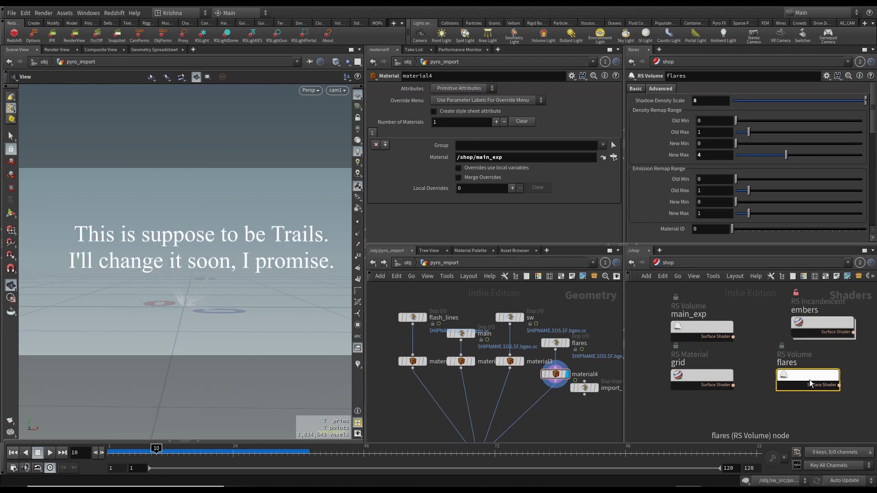
Select the flares branch's material node, save the scene and align the flares shader beneath embers.
{"action": "left_click", "coordinate": [556, 375]}
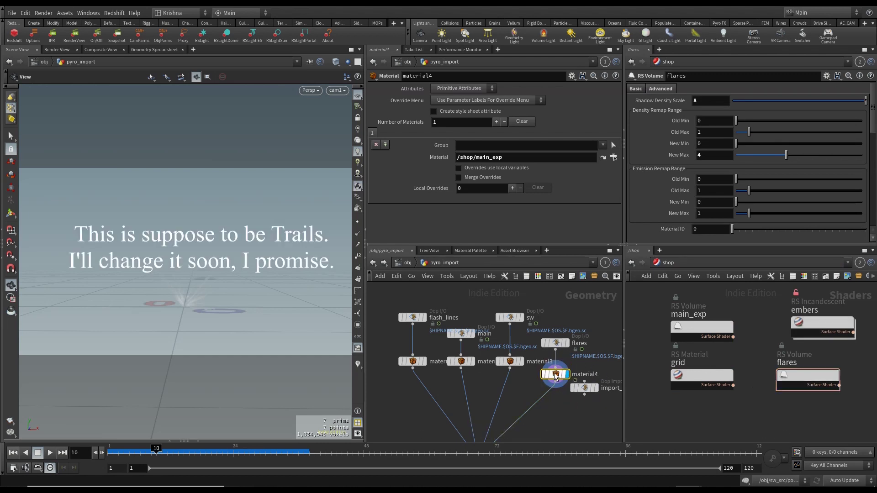
{"action": "mouse_move", "coordinate": [568, 380]}
{"action": "key", "text": "ctrl+s"}
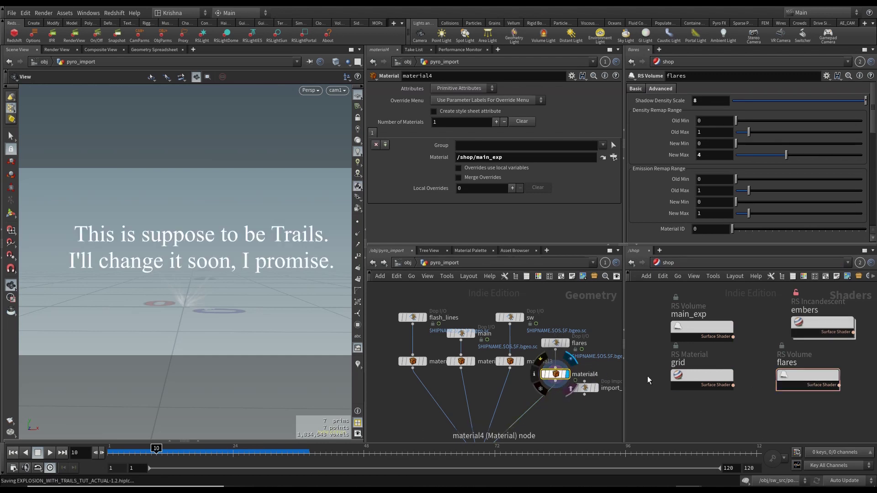
{"action": "mouse_move", "coordinate": [804, 380]}
{"action": "left_mouse_down"}
{"action": "mouse_move", "coordinate": [829, 377]}
{"action": "mouse_move", "coordinate": [817, 378]}
{"action": "left_mouse_up"}
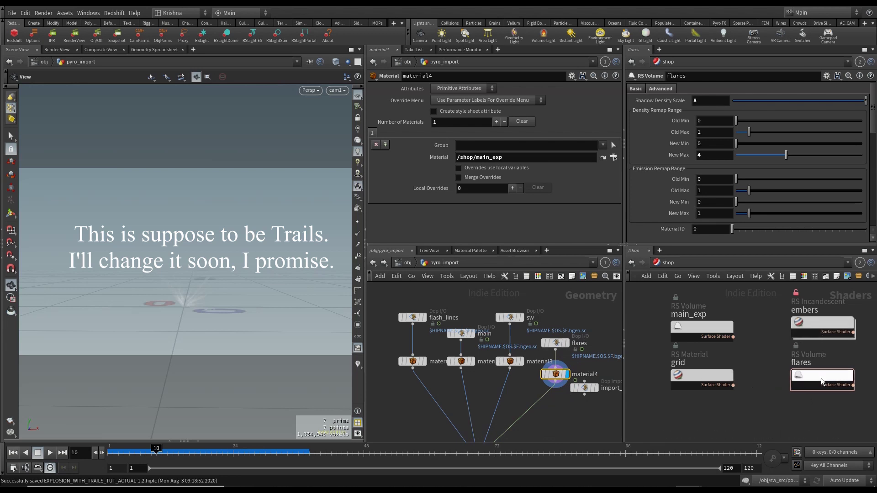
Open the Redshift Render View to render the flares branch and move its window clear of the flares shader's parameters.
{"action": "left_click", "coordinate": [74, 39]}
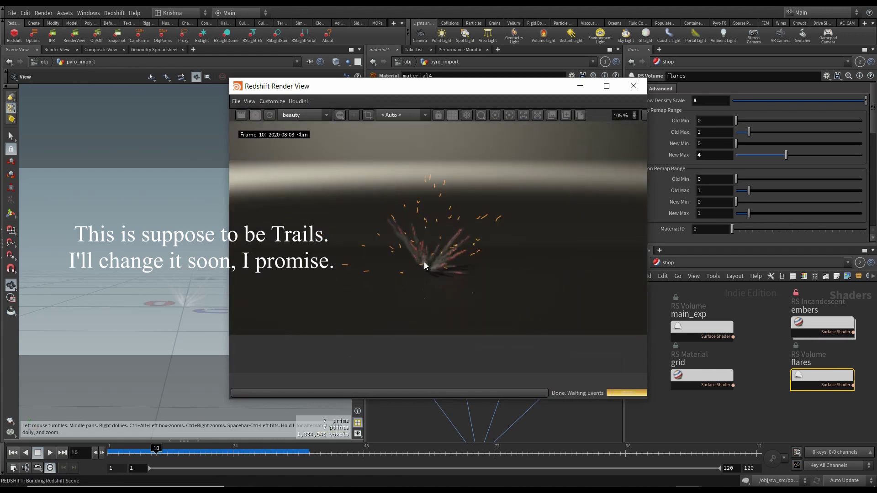
{"action": "left_click_drag", "start_coordinate": [508, 96], "coordinate": [361, 93]}
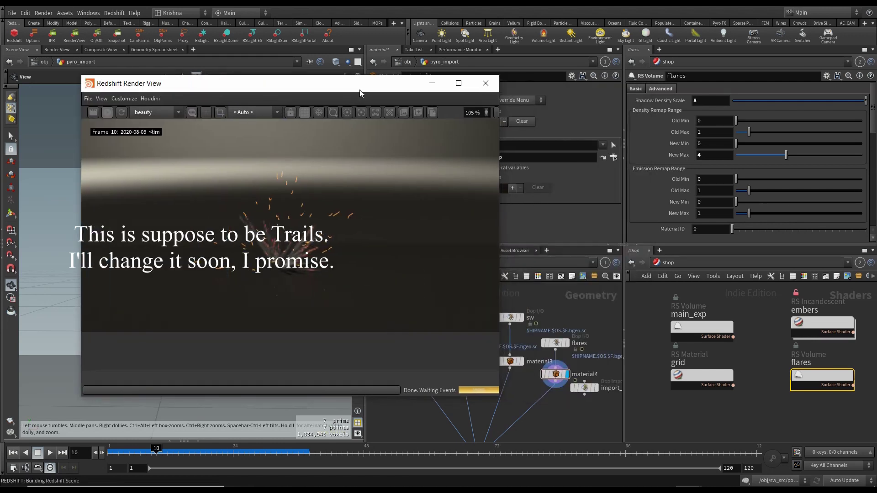
{"action": "left_click_drag", "start_coordinate": [838, 416], "coordinate": [807, 376]}
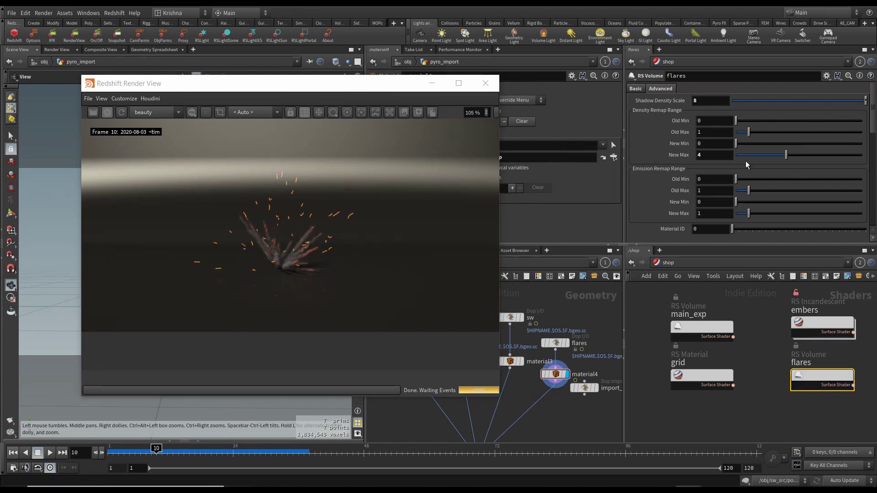
Set the flares shader's emission channel to fuel.
{"action": "left_click", "coordinate": [635, 88]}
{"action": "scroll", "coordinate": [685, 174], "scroll_direction": "down", "scroll_amount": 6}
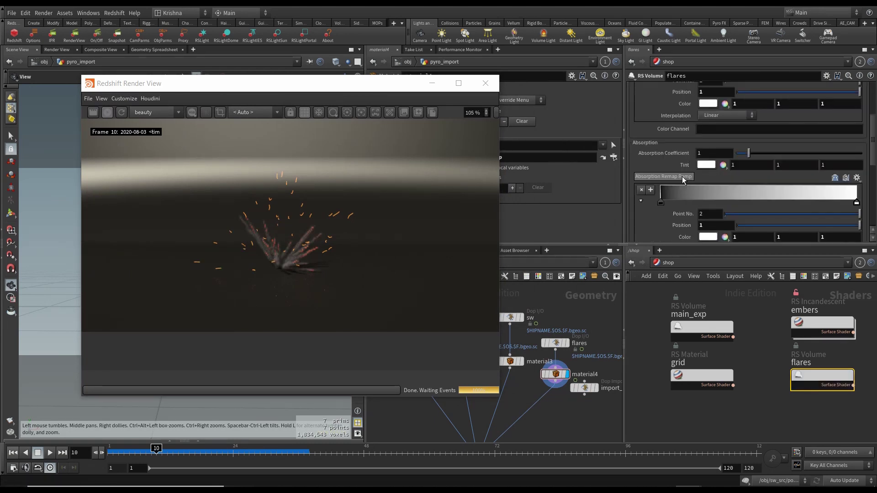
{"action": "scroll", "coordinate": [675, 197], "scroll_direction": "down", "scroll_amount": 3}
{"action": "double_click", "coordinate": [722, 140]}
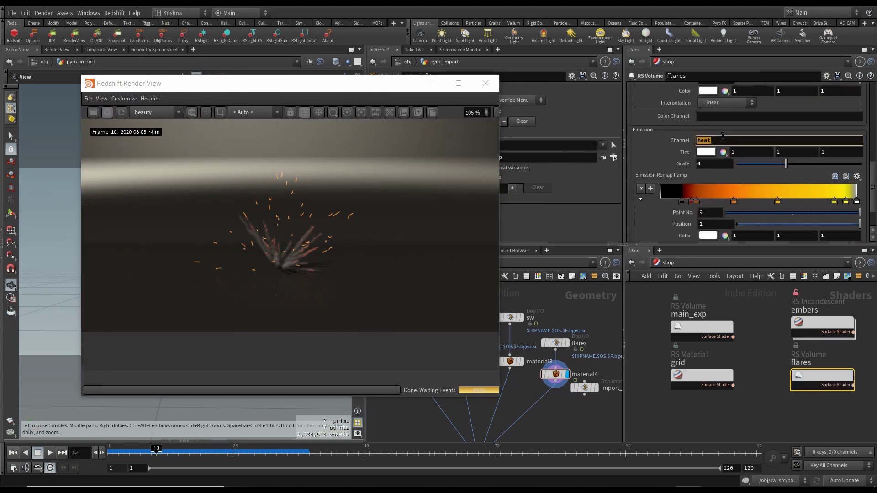
{"action": "key", "text": "Return"}
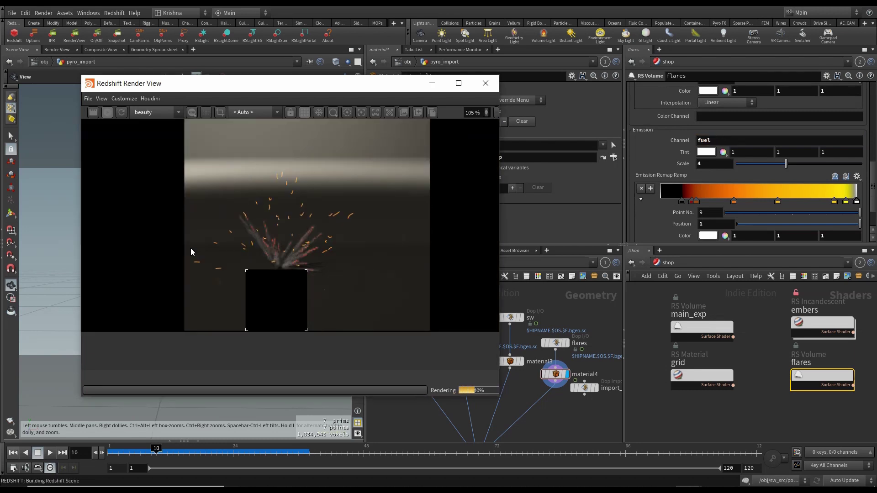
Change the flares shader's emission channel to temperature and refresh the render.
{"action": "double_click", "coordinate": [711, 141]}
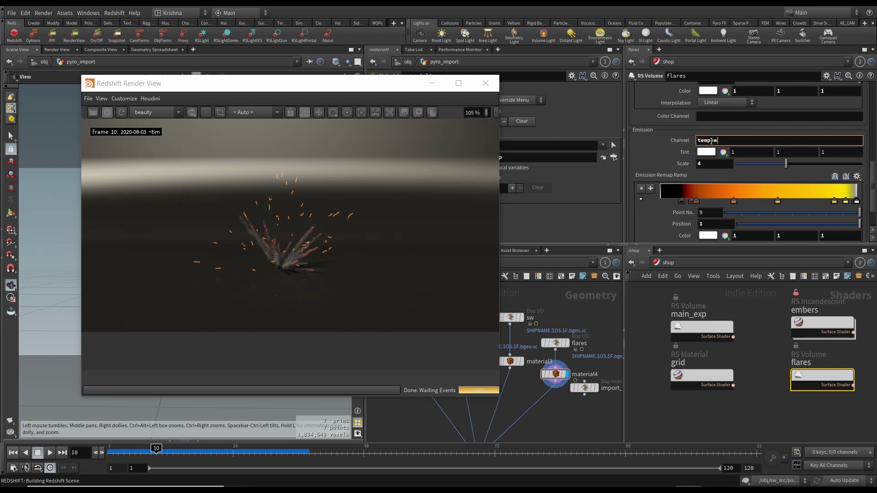
{"action": "type", "text": "temperature"}
{"action": "key", "text": "Return"}
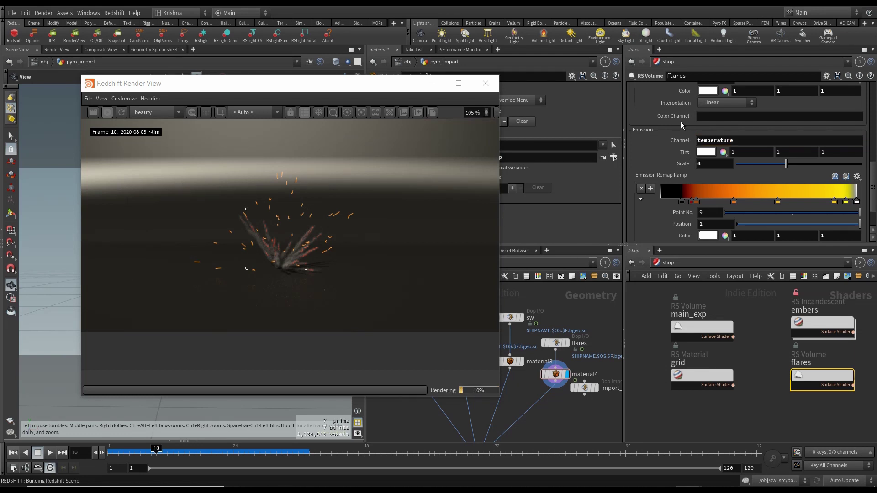
{"action": "left_click", "coordinate": [121, 112]}
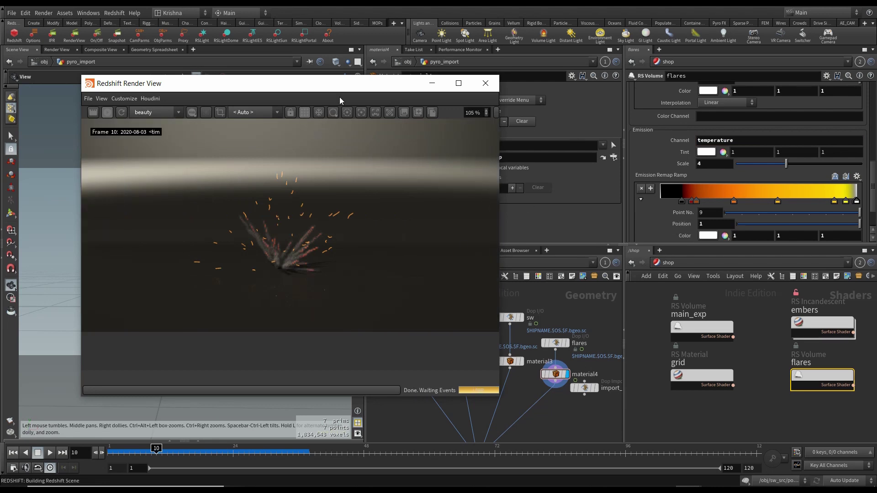
Assign the flares shader from the shop network to the flares branch's material4 node, moving the render window aside and back.
{"action": "left_click_drag", "start_coordinate": [345, 91], "coordinate": [178, 87]}
{"action": "left_click_drag", "start_coordinate": [799, 386], "coordinate": [484, 157]}
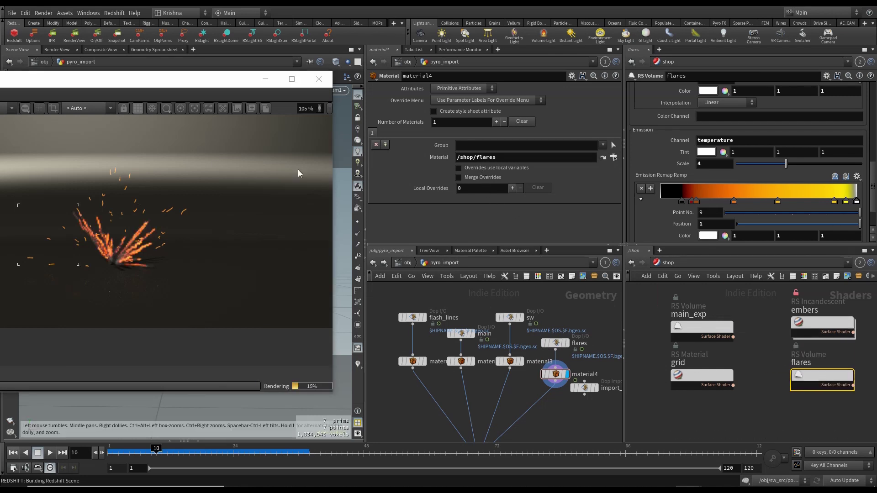
{"action": "left_click_drag", "start_coordinate": [209, 86], "coordinate": [323, 99]}
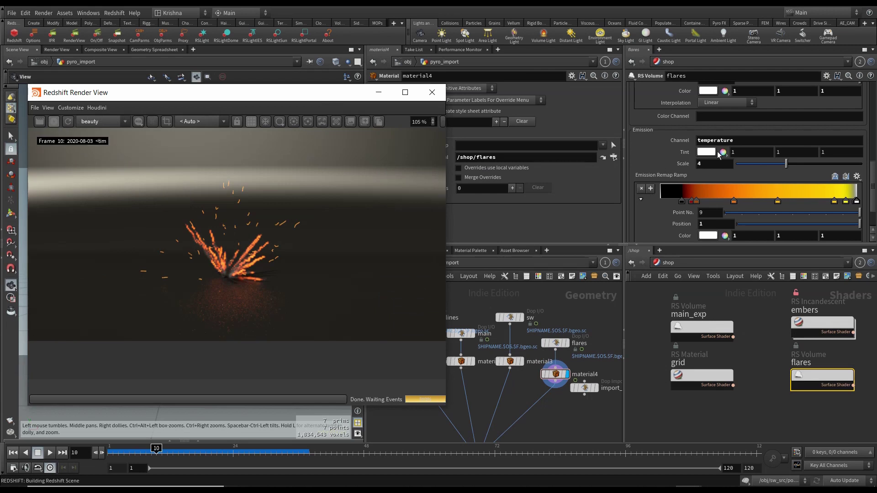
Try fuel as the emission channel of the newly assigned flares shader.
{"action": "double_click", "coordinate": [733, 142]}
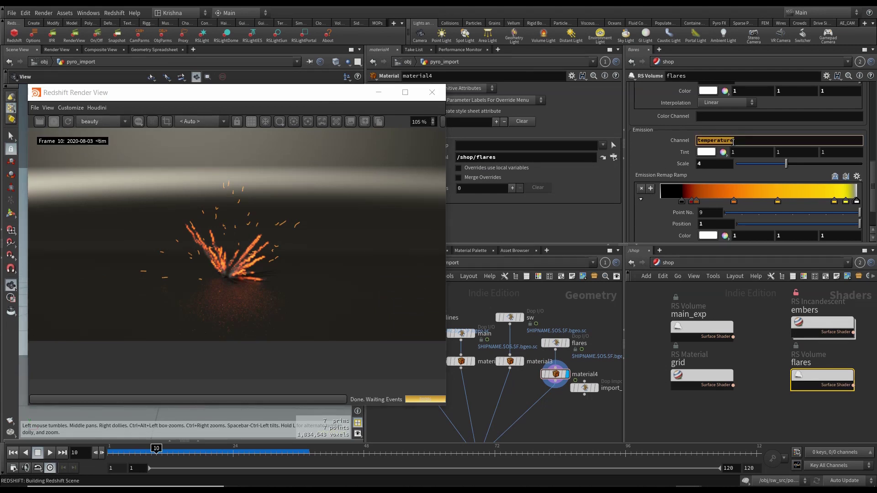
{"action": "type", "text": "fuel"}
{"action": "key", "text": "Return"}
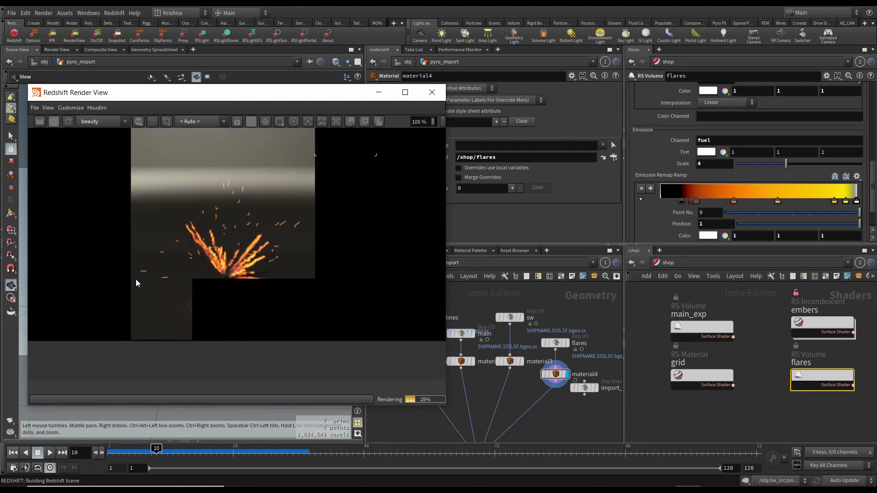
Set the flares shader's emission channel to heat and its emission scale to 16, refreshing the render.
{"action": "left_click", "coordinate": [722, 139]}
{"action": "type", "text": "heat"}
{"action": "key", "text": "Return"}
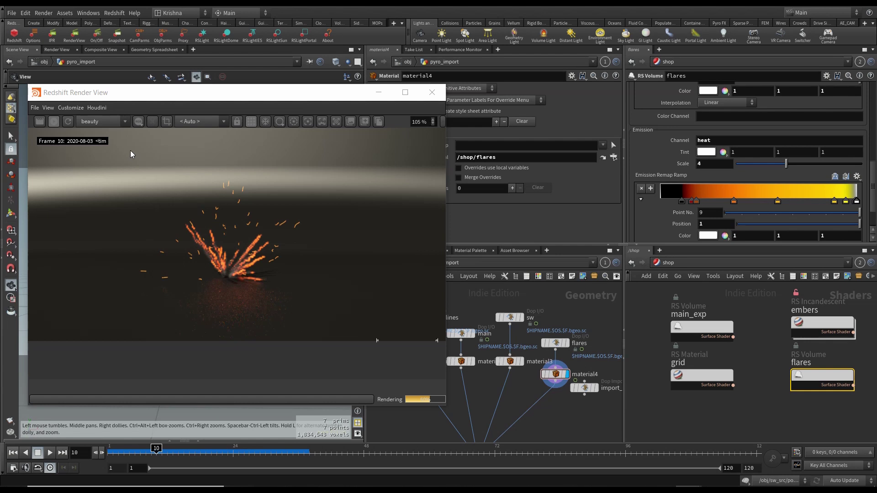
{"action": "left_click", "coordinate": [67, 121]}
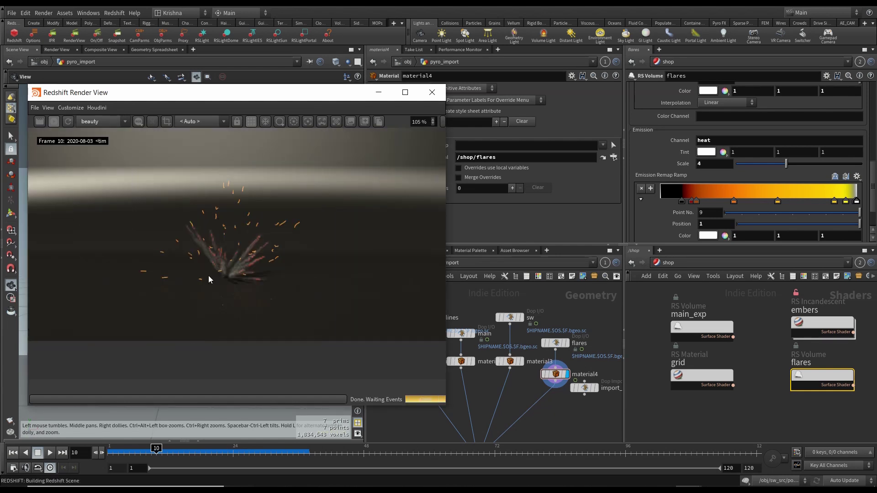
{"action": "left_click", "coordinate": [711, 164]}
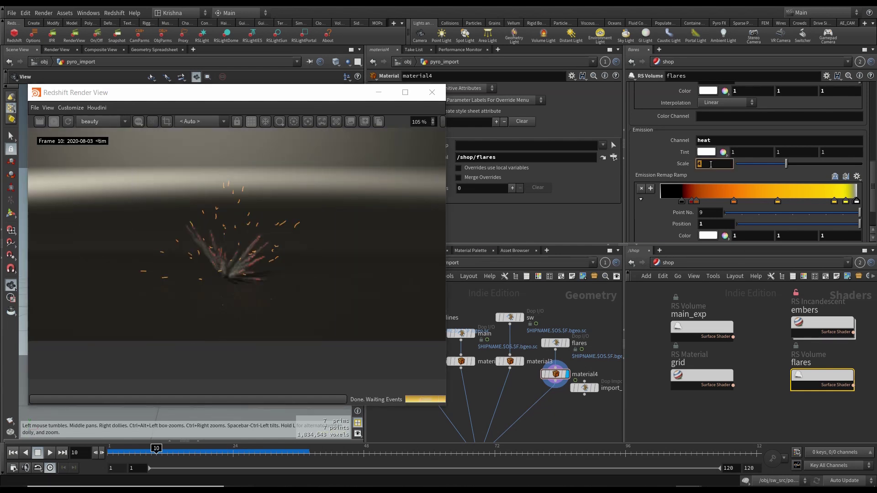
{"action": "key", "text": "Return"}
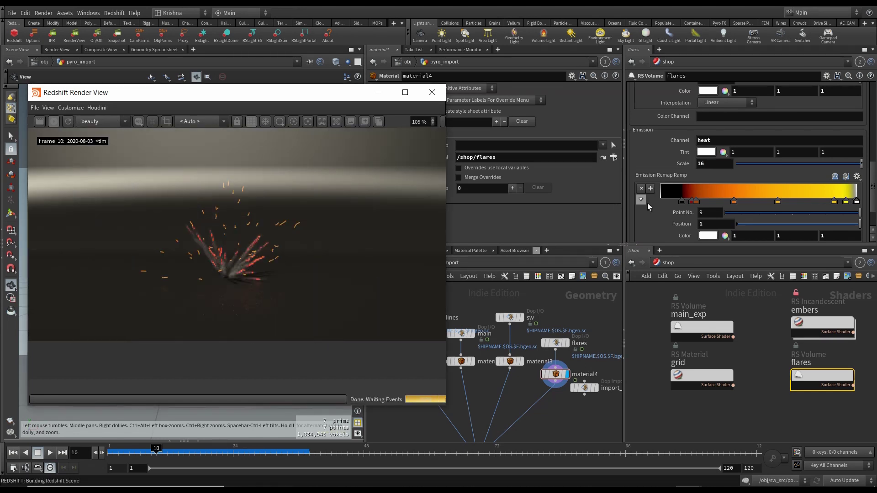
Display the main branch's material node in pyro_import and render it.
{"action": "scroll", "coordinate": [669, 203], "scroll_direction": "up", "scroll_amount": 2}
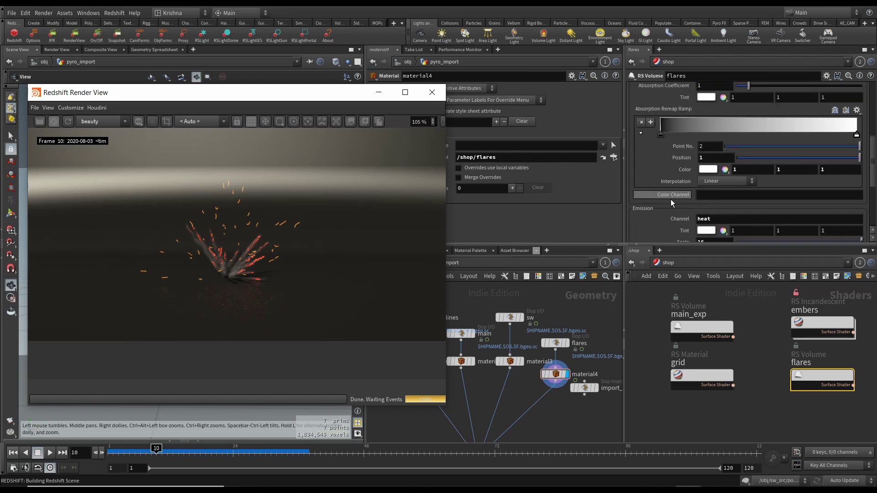
{"action": "left_click", "coordinate": [701, 327]}
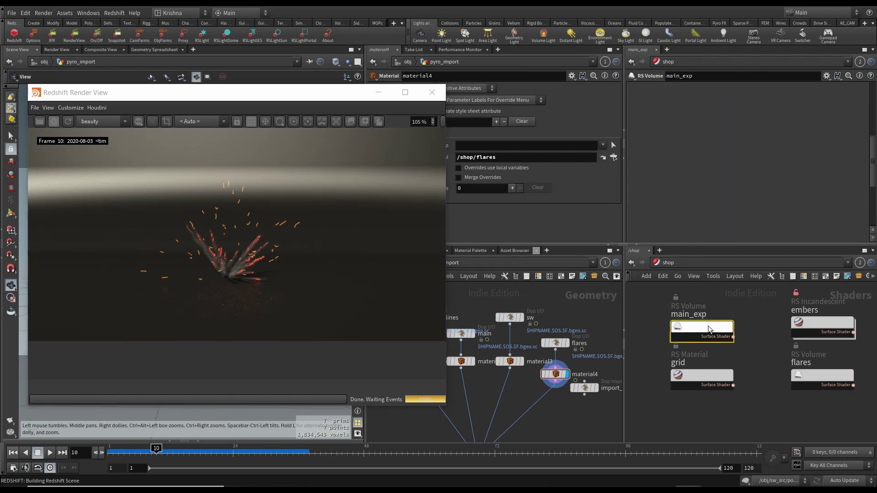
{"action": "left_click", "coordinate": [471, 361]}
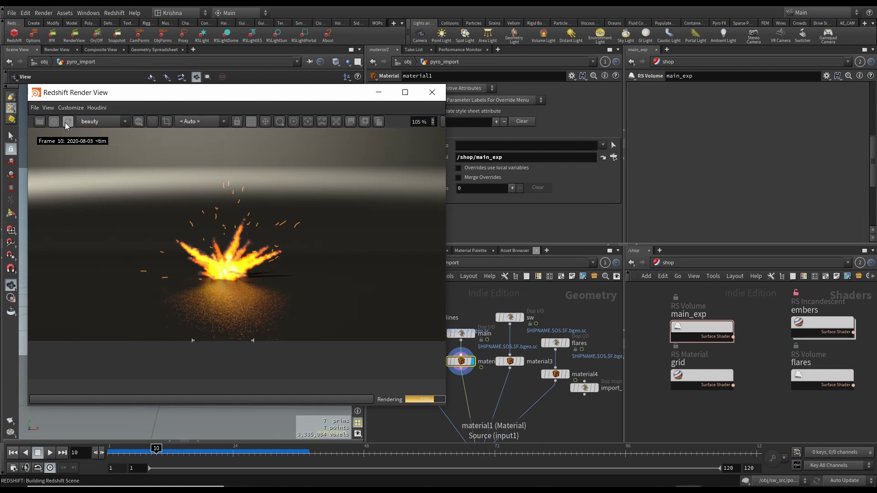
Try temperature as the emission channel of the main_exp volume shader.
{"action": "left_click", "coordinate": [697, 325]}
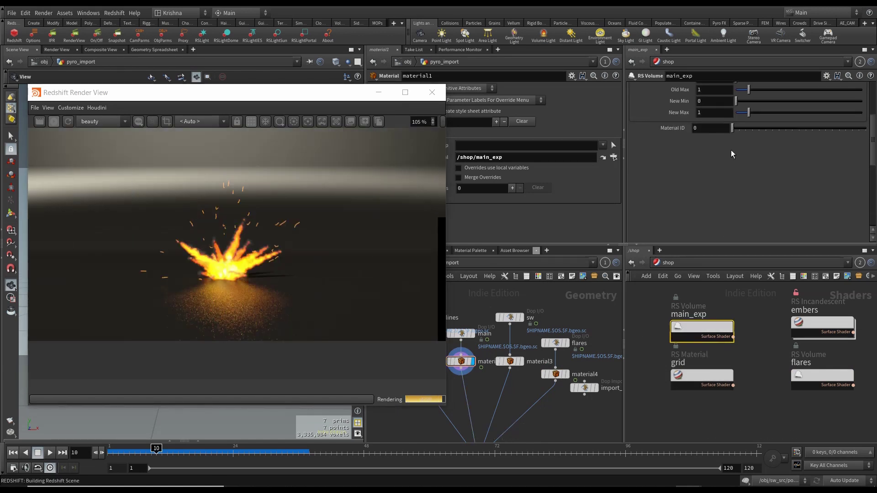
{"action": "scroll", "coordinate": [680, 166], "scroll_direction": "down", "scroll_amount": 5}
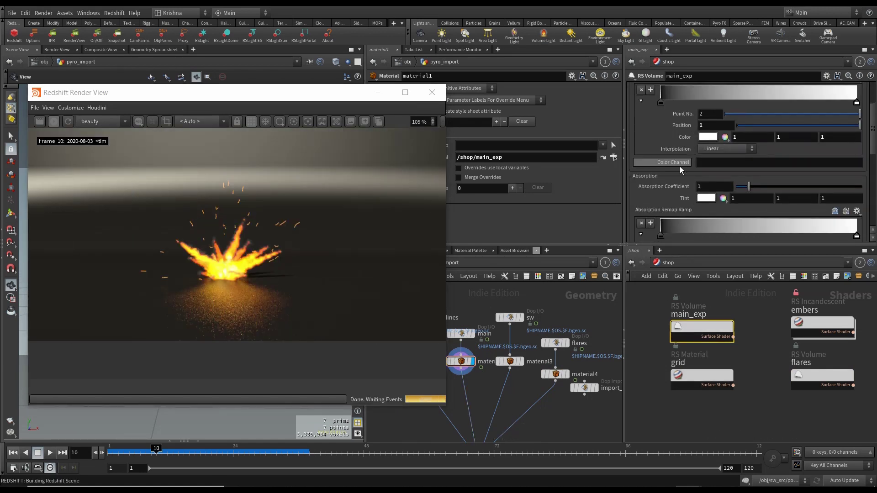
{"action": "double_click", "coordinate": [716, 163]}
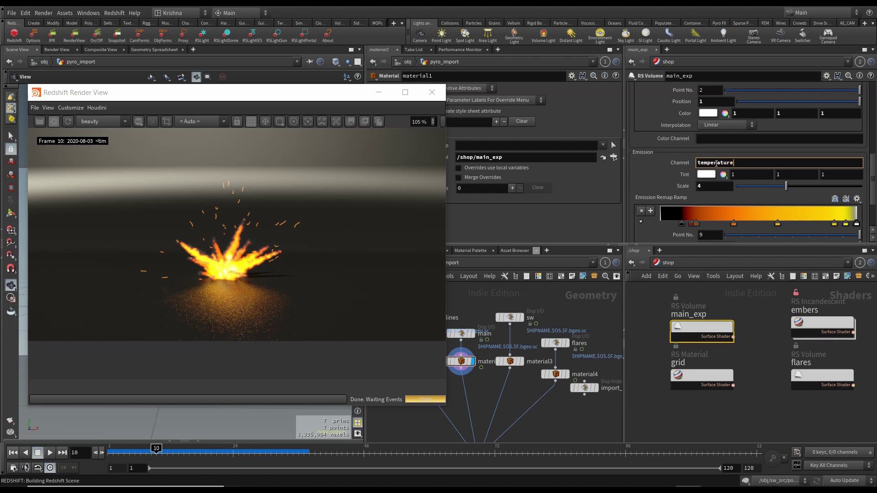
{"action": "type", "text": "temperature"}
{"action": "key", "text": "Return"}
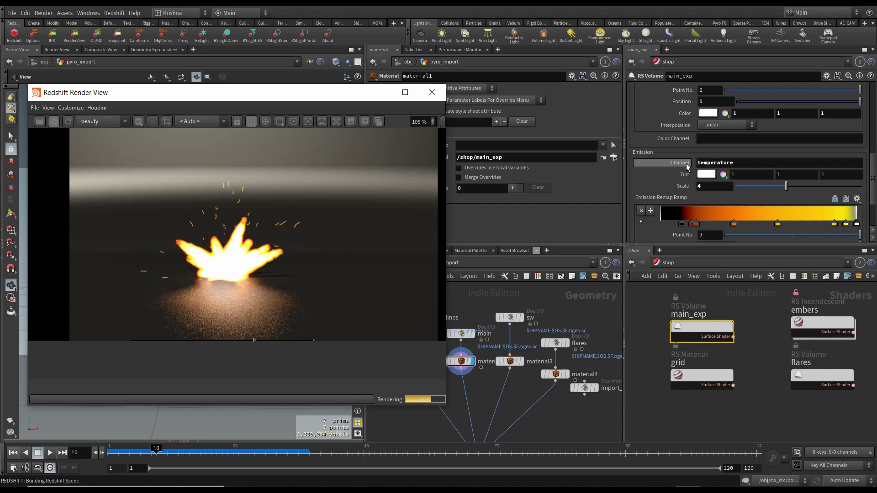
Set the main_exp shader's emission channel to fuel and refresh the render.
{"action": "double_click", "coordinate": [733, 163]}
{"action": "type", "text": "fuel"}
{"action": "key", "text": "Return"}
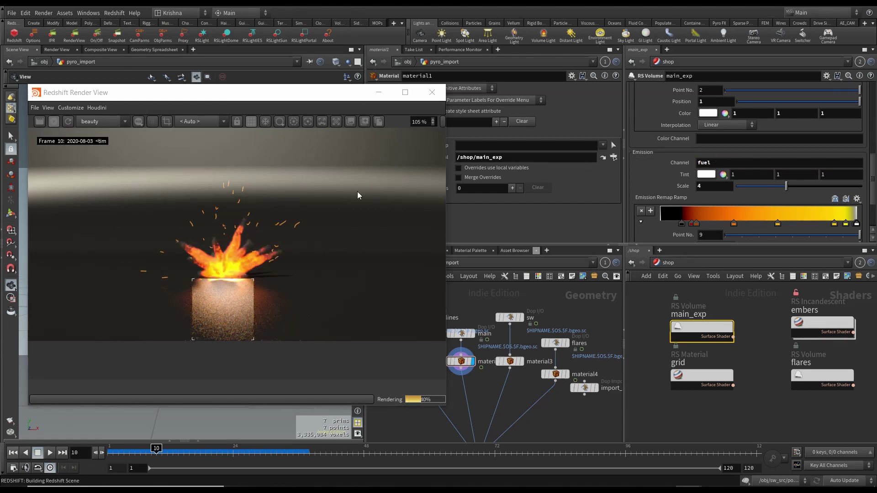
{"action": "left_click", "coordinate": [69, 123]}
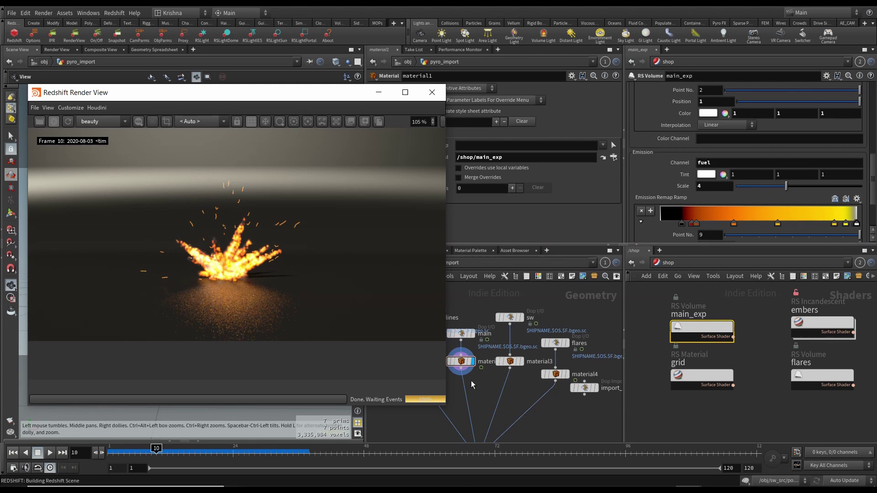
Display the sw branch's material3 node in pyro_import and refresh the render.
{"action": "middle_click_drag", "start_coordinate": [437, 347], "coordinate": [453, 350]}
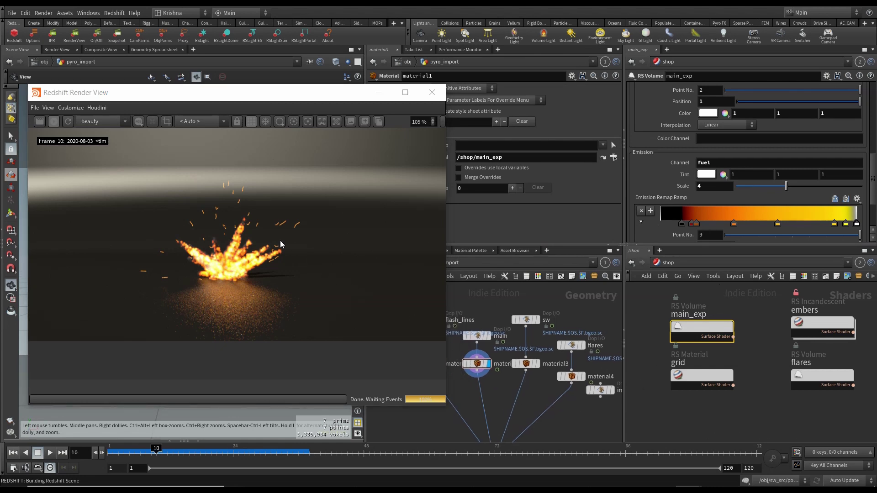
{"action": "left_click", "coordinate": [526, 363]}
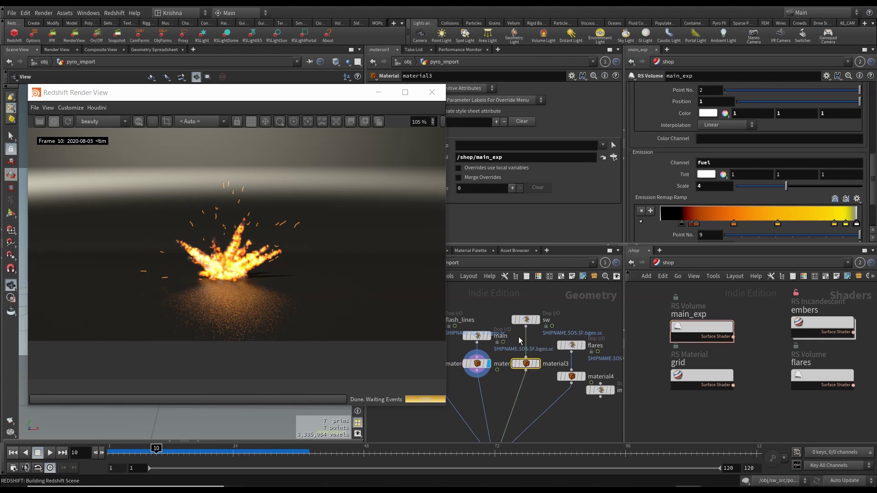
{"action": "mouse_move", "coordinate": [541, 366]}
{"action": "left_click", "coordinate": [540, 348]}
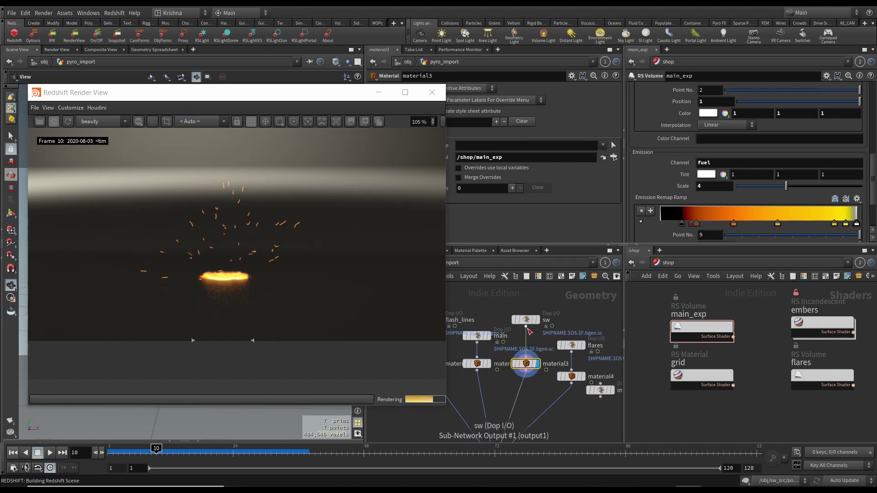
{"action": "left_click", "coordinate": [69, 123]}
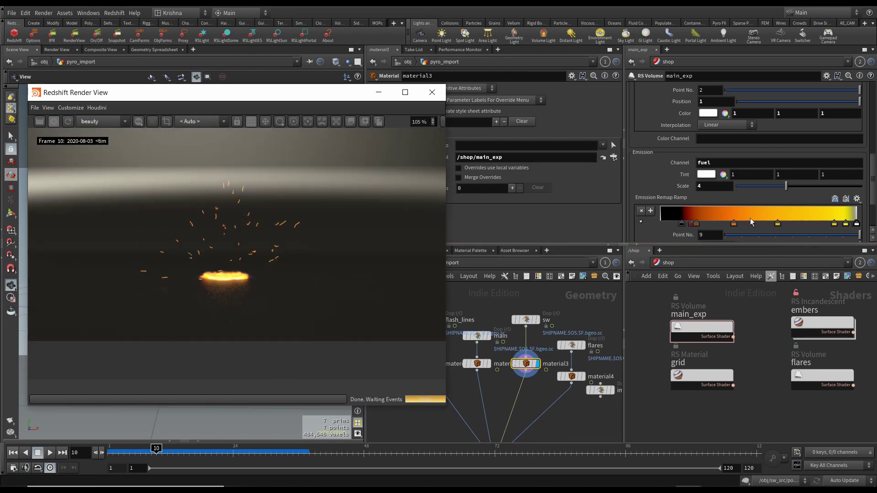
In the shop network, duplicate the flares volume shader below the original and rename the copy sw.
{"action": "scroll", "coordinate": [785, 355], "scroll_direction": "up", "scroll_amount": 1}
{"action": "left_click", "coordinate": [817, 343]}
{"action": "left_click_drag", "start_coordinate": [822, 342], "coordinate": [812, 374], "text": "alt"}
{"action": "double_click", "coordinate": [812, 374]}
{"action": "type", "text": "sw"}
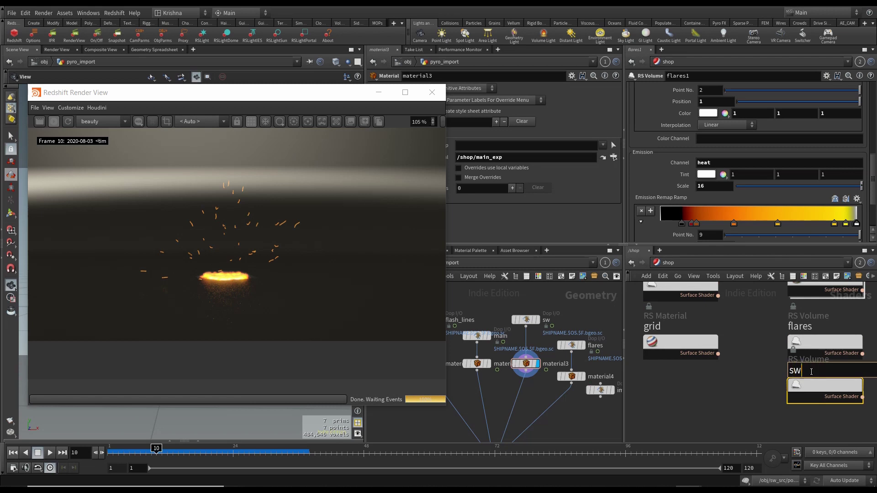
{"action": "key", "text": "Return"}
Assign the sw shader to material3, move its node slightly lower in the shop network and refresh the render.
{"action": "left_click_drag", "start_coordinate": [793, 396], "coordinate": [519, 198]}
{"action": "left_click_drag", "start_coordinate": [498, 161], "coordinate": [497, 161]}
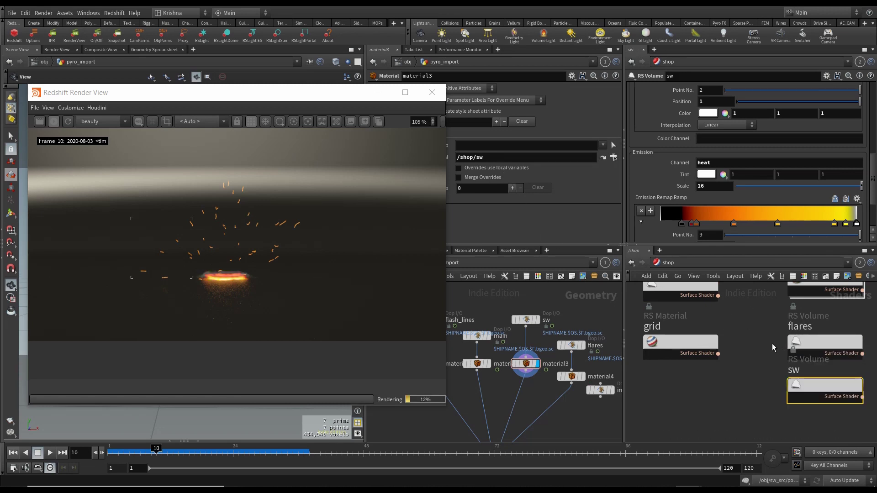
{"action": "left_click_drag", "start_coordinate": [832, 386], "coordinate": [832, 395]}
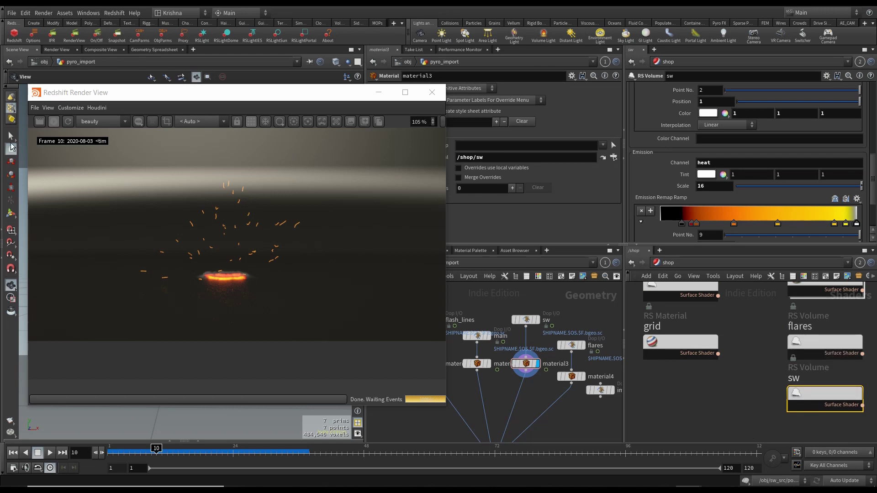
{"action": "left_click", "coordinate": [68, 122]}
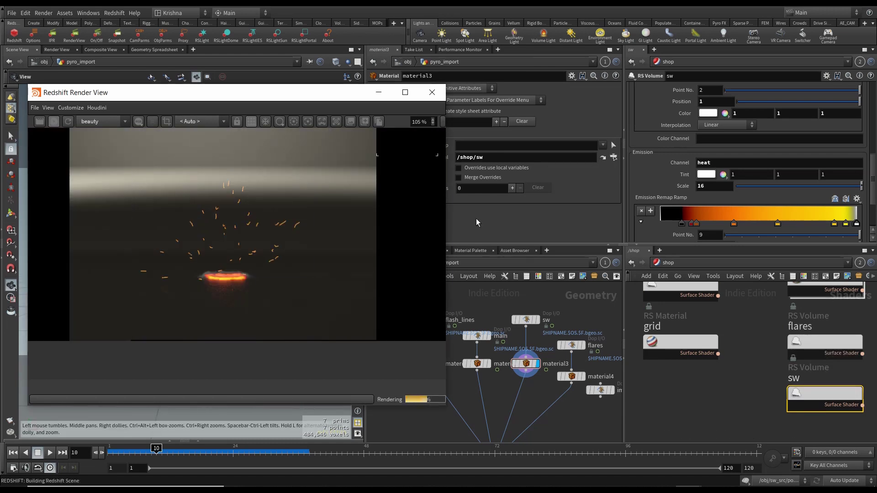
{"action": "scroll", "coordinate": [681, 185], "scroll_direction": "up", "scroll_amount": 1}
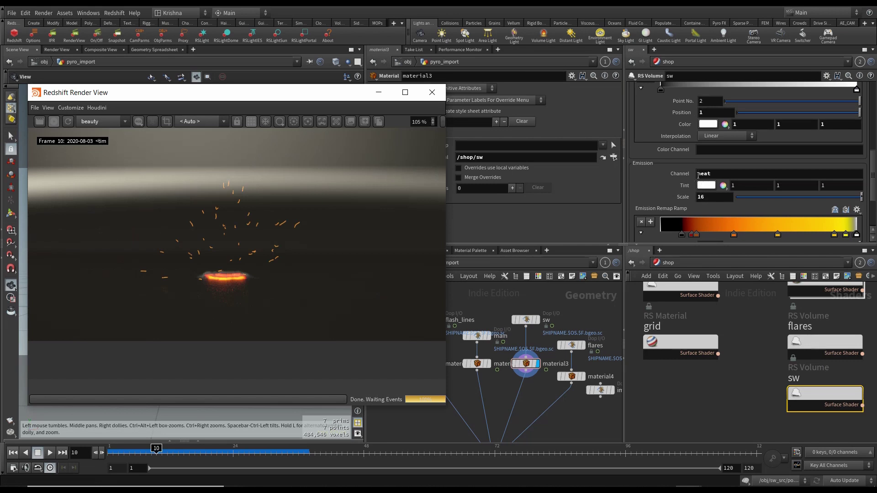
{"action": "middle_click_drag", "start_coordinate": [748, 335], "coordinate": [752, 342]}
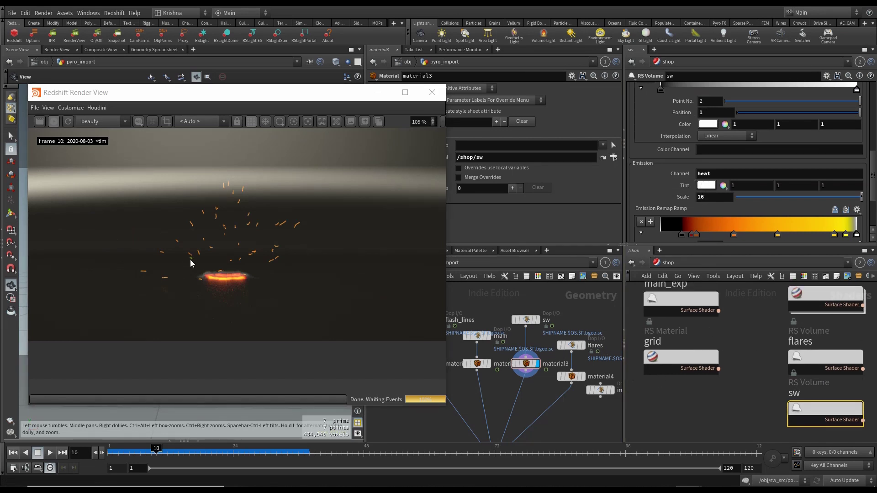
{"action": "left_click", "coordinate": [672, 297]}
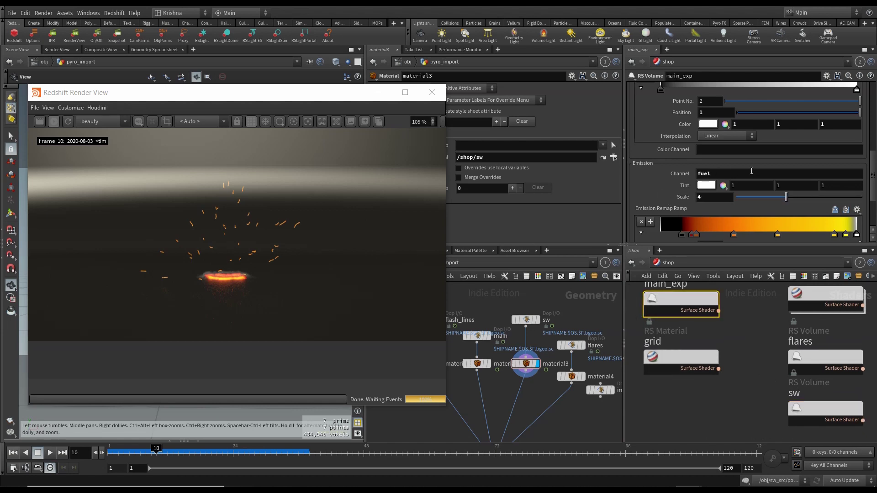
{"action": "left_click", "coordinate": [818, 408]}
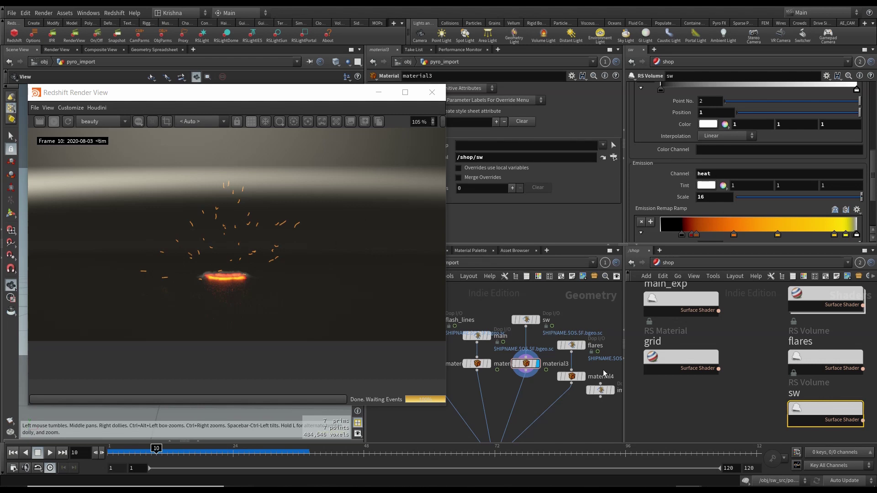
Display the flash_lines branch's material2 node in pyro_import and refresh the render.
{"action": "scroll", "coordinate": [598, 418], "scroll_direction": "down", "scroll_amount": 5}
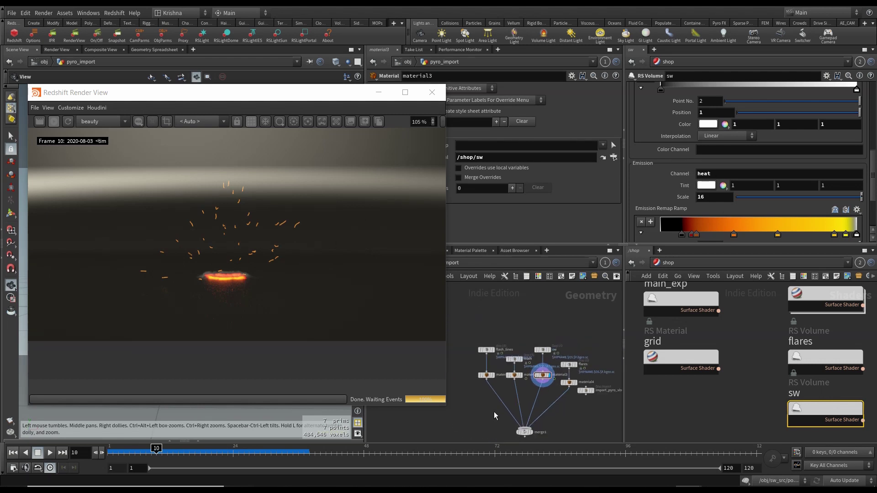
{"action": "scroll", "coordinate": [508, 380], "scroll_direction": "up", "scroll_amount": 5}
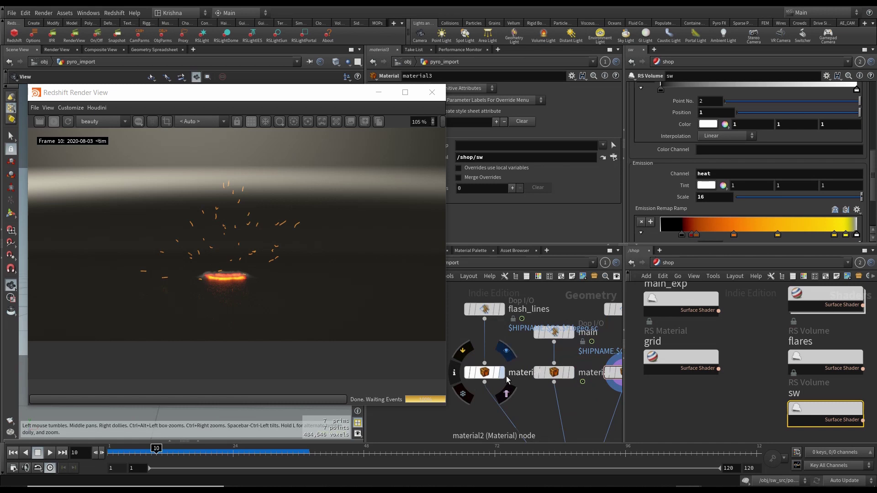
{"action": "left_click", "coordinate": [506, 351]}
{"action": "left_click", "coordinate": [69, 122]}
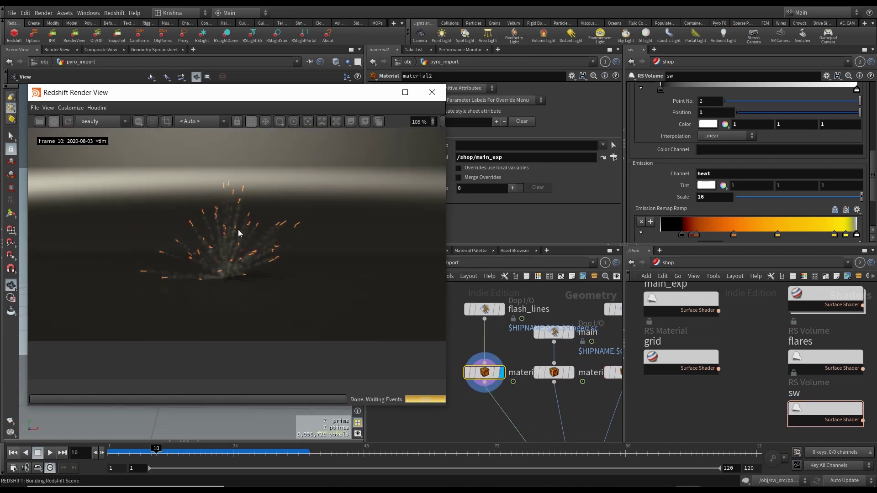
Duplicate the sw volume shader below grid in the shop network, name the copy flash_lines and assign it to material2.
{"action": "scroll", "coordinate": [750, 334], "scroll_direction": "down", "scroll_amount": 3}
{"action": "mouse_move", "coordinate": [757, 391]}
{"action": "middle_mouse_down"}
{"action": "mouse_move", "coordinate": [766, 371]}
{"action": "mouse_move", "coordinate": [746, 394]}
{"action": "middle_mouse_up"}
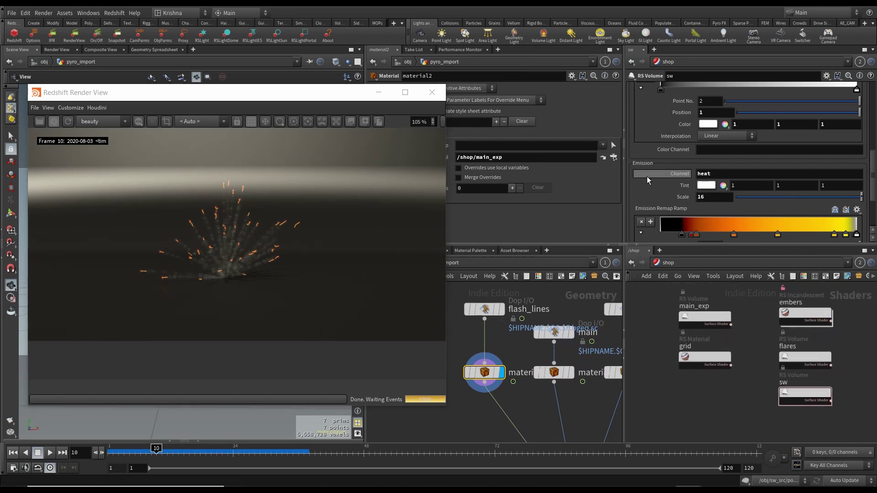
{"action": "left_click", "coordinate": [795, 393]}
{"action": "left_click_drag", "start_coordinate": [802, 394], "coordinate": [700, 391]}
{"action": "double_click", "coordinate": [685, 382]}
{"action": "type", "text": "flash_lines"}
{"action": "key", "text": "Return"}
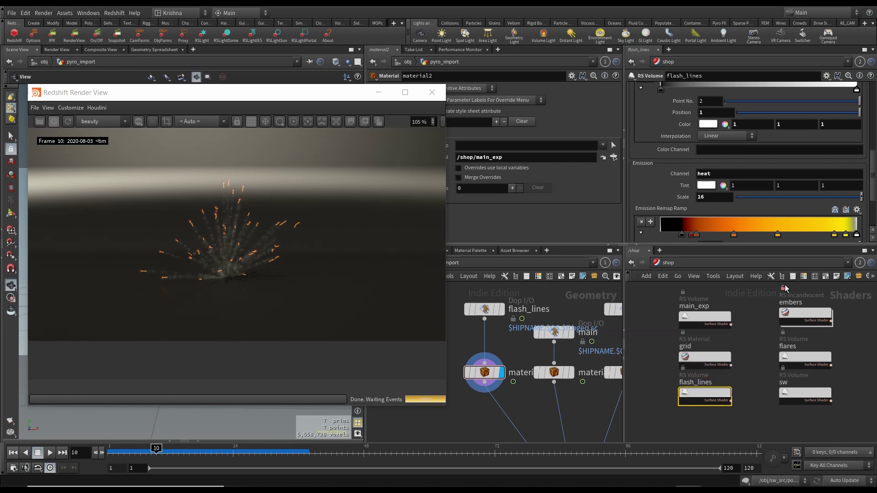
{"action": "left_click_drag", "start_coordinate": [697, 391], "coordinate": [483, 161]}
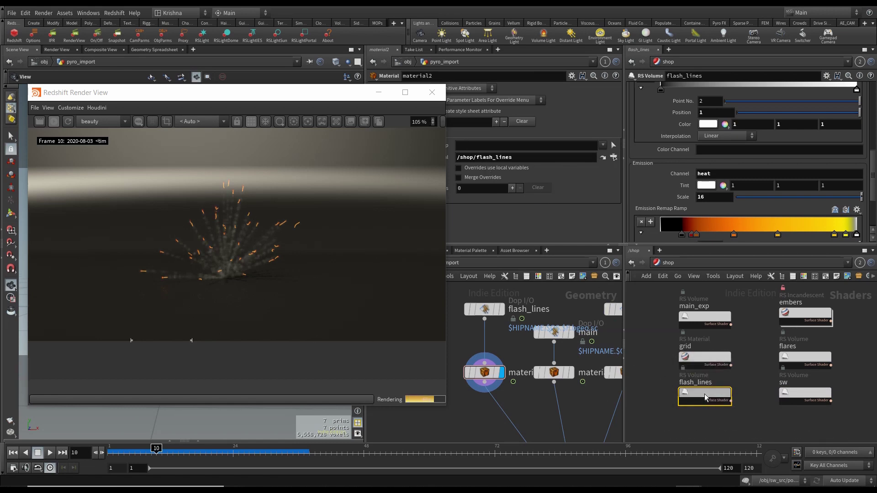
Set the flash_lines shader's emission scale to 0 and clear its emission channel.
{"action": "double_click", "coordinate": [717, 197]}
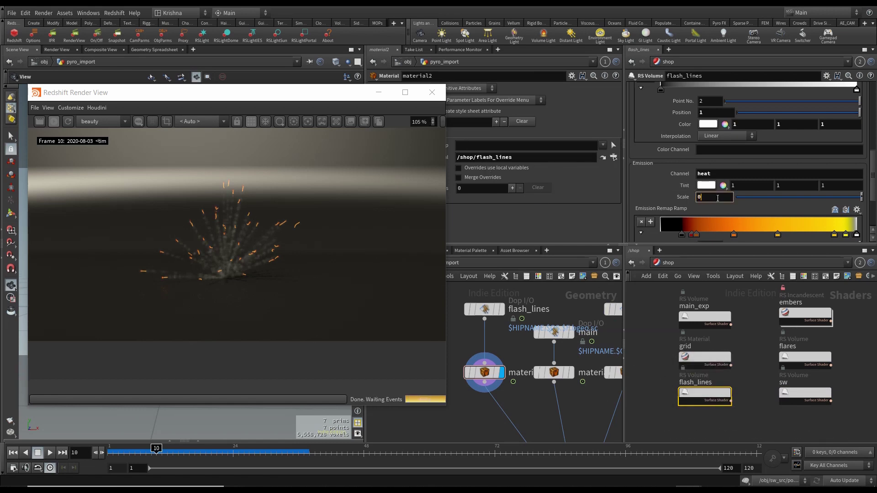
{"action": "type", "text": "0"}
{"action": "key", "text": "Return"}
{"action": "double_click", "coordinate": [725, 174]}
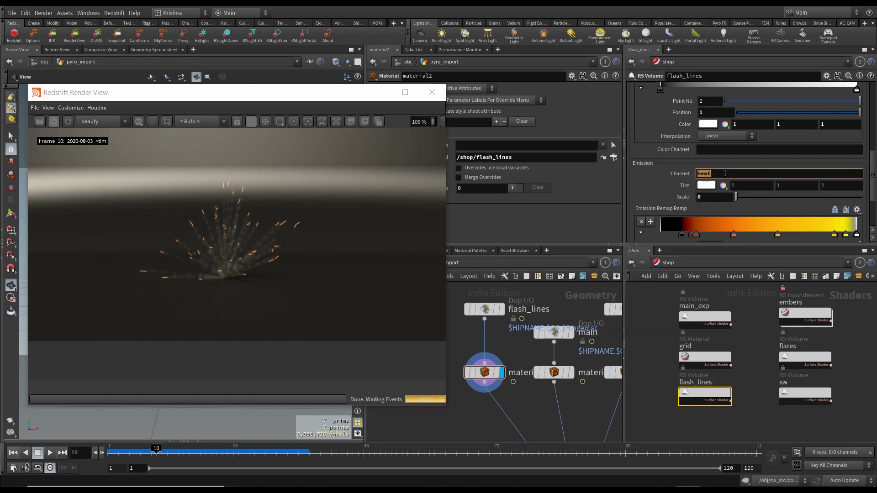
{"action": "key", "text": "BackSpace"}
{"action": "key", "text": "Return"}
Try density remap New Max values of 10 and 1 on the flash_lines shader, settling on 2.
{"action": "scroll", "coordinate": [659, 179], "scroll_direction": "up", "scroll_amount": 5}
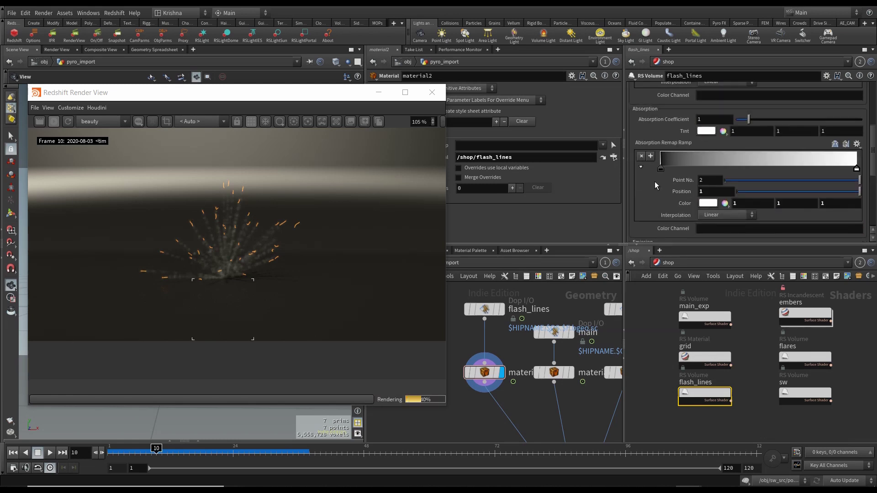
{"action": "scroll", "coordinate": [654, 182], "scroll_direction": "up", "scroll_amount": 2}
{"action": "left_click", "coordinate": [663, 89]}
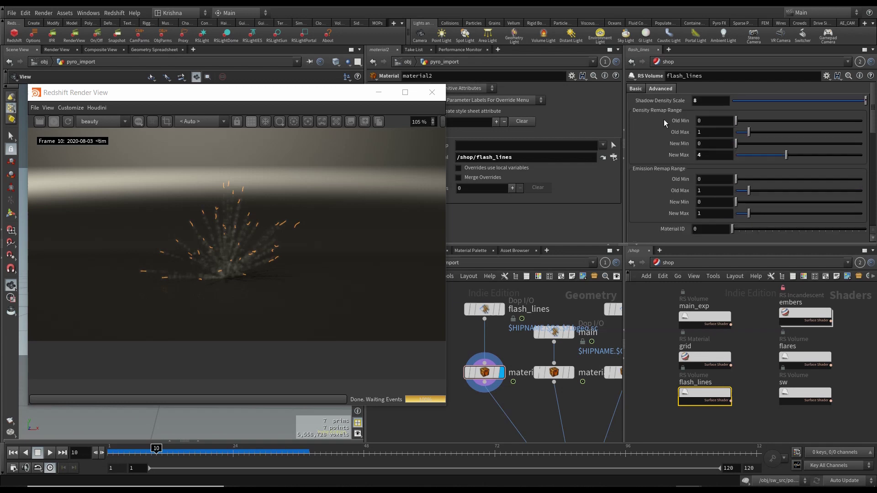
{"action": "double_click", "coordinate": [716, 156]}
{"action": "type", "text": "10"}
{"action": "key", "text": "Return"}
{"action": "double_click", "coordinate": [717, 157]}
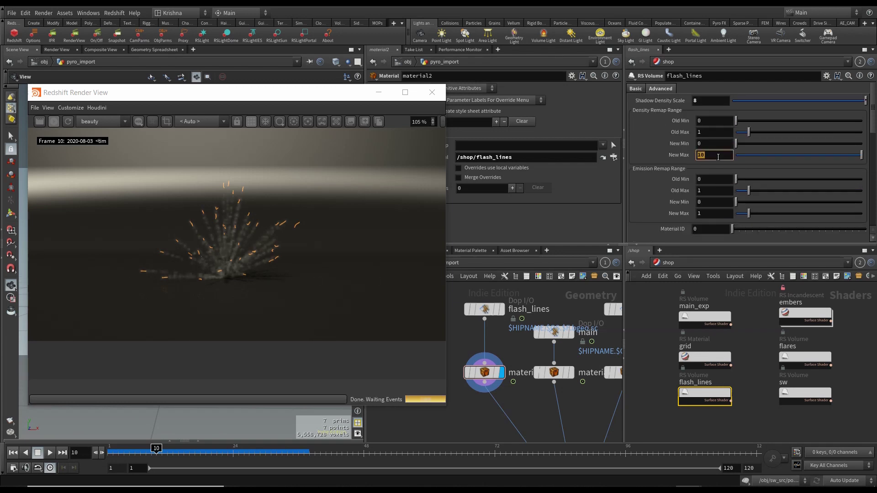
{"action": "type", "text": "1"}
{"action": "key", "text": "Return"}
{"action": "double_click", "coordinate": [717, 157]}
{"action": "type", "text": "2"}
{"action": "key", "text": "Return"}
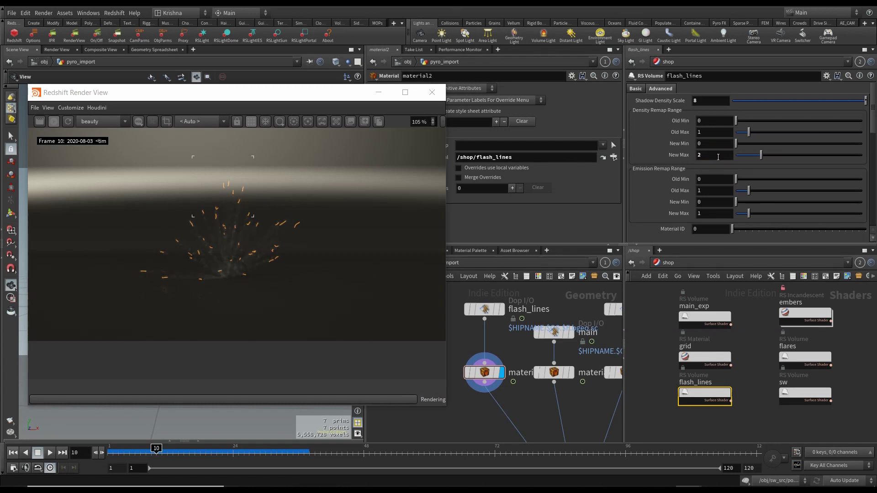
Try a shadow density scale of 1 on the flash_lines shader and undo the change.
{"action": "double_click", "coordinate": [702, 100]}
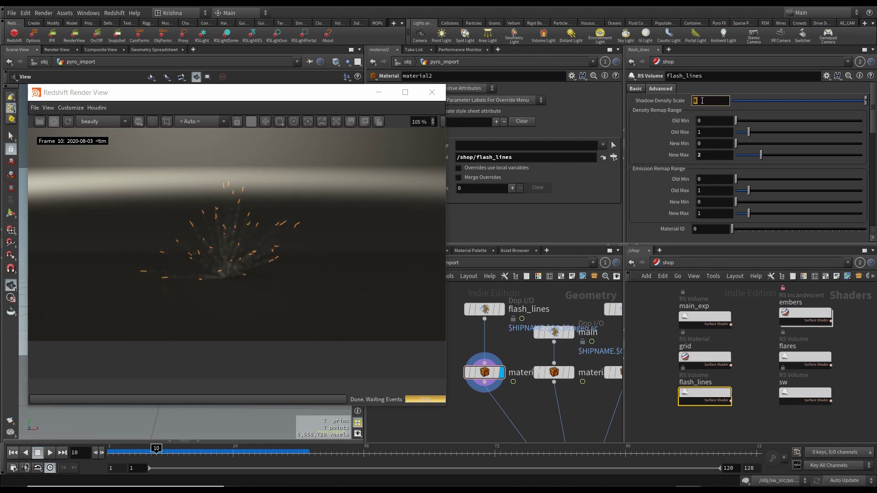
{"action": "type", "text": "1"}
{"action": "key", "text": "Return"}
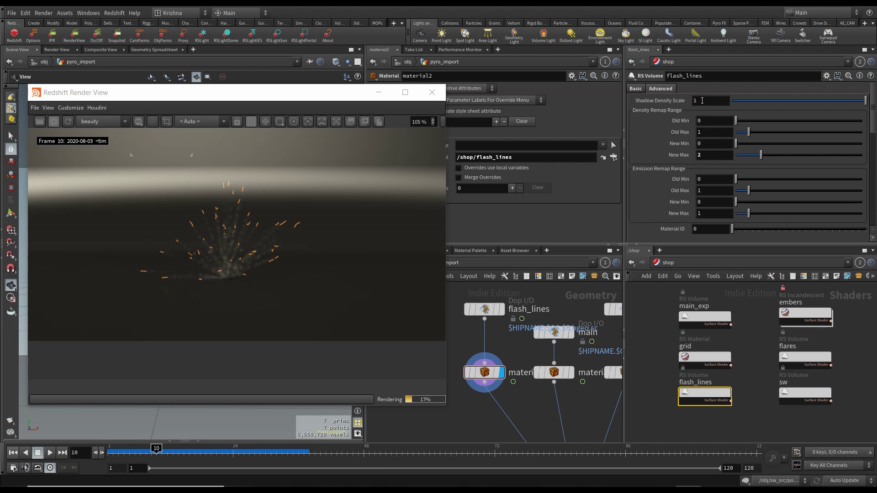
{"action": "key", "text": "ctrl+z"}
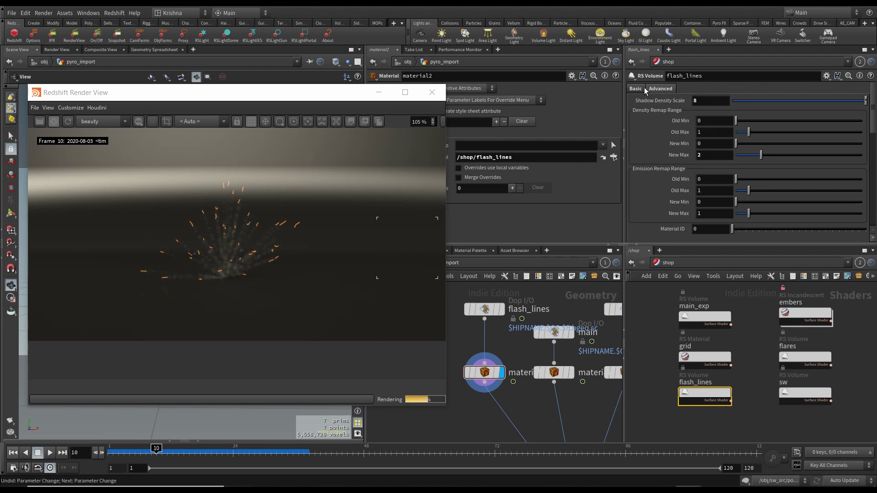
Try scatter coefficients of about 9.05 and 2 on the flash_lines shader, settling on 4.
{"action": "left_click", "coordinate": [644, 88]}
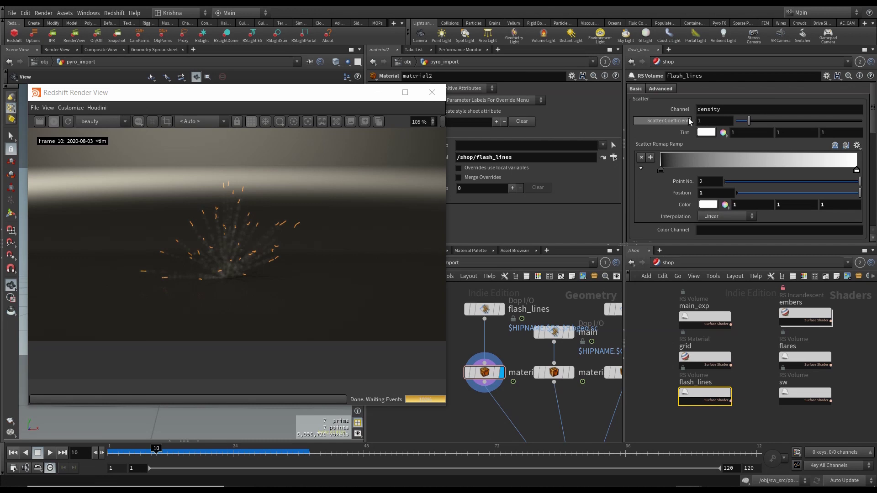
{"action": "left_click", "coordinate": [849, 120]}
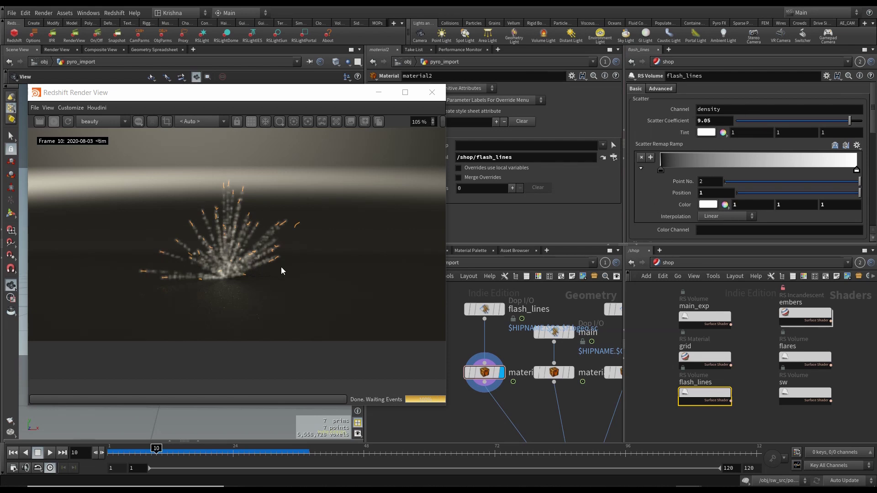
{"action": "left_click", "coordinate": [717, 123]}
{"action": "type", "text": "2"}
{"action": "key", "text": "Return"}
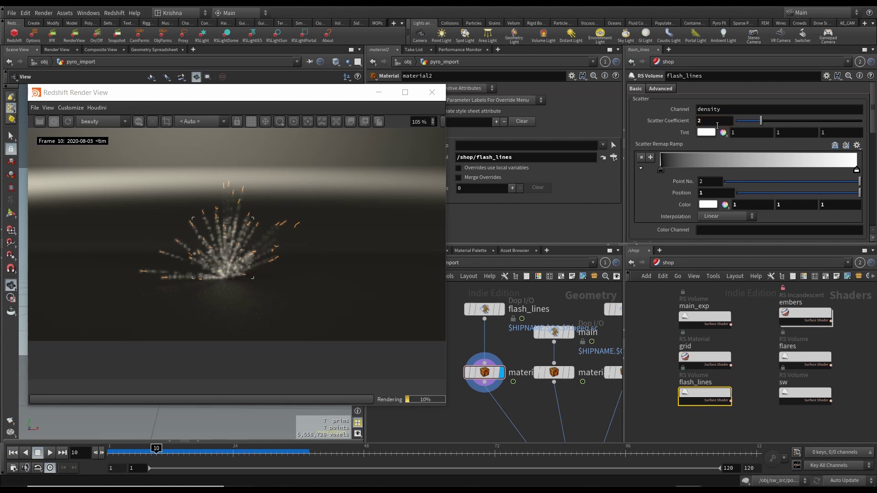
{"action": "left_click", "coordinate": [716, 122]}
{"action": "type", "text": "4"}
{"action": "key", "text": "Return"}
Raise the flash_lines shader's absorption coefficient to about 2.76, then set it to 2.
{"action": "scroll", "coordinate": [694, 174], "scroll_direction": "down", "scroll_amount": 4}
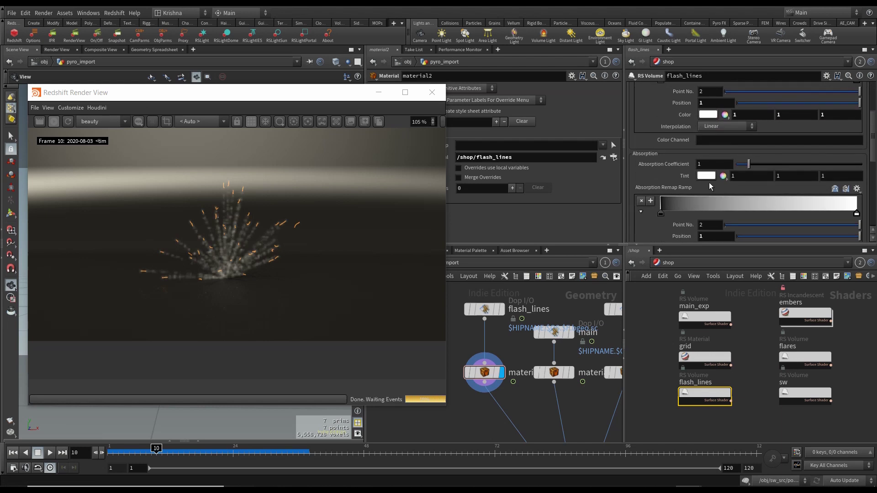
{"action": "left_click", "coordinate": [770, 165]}
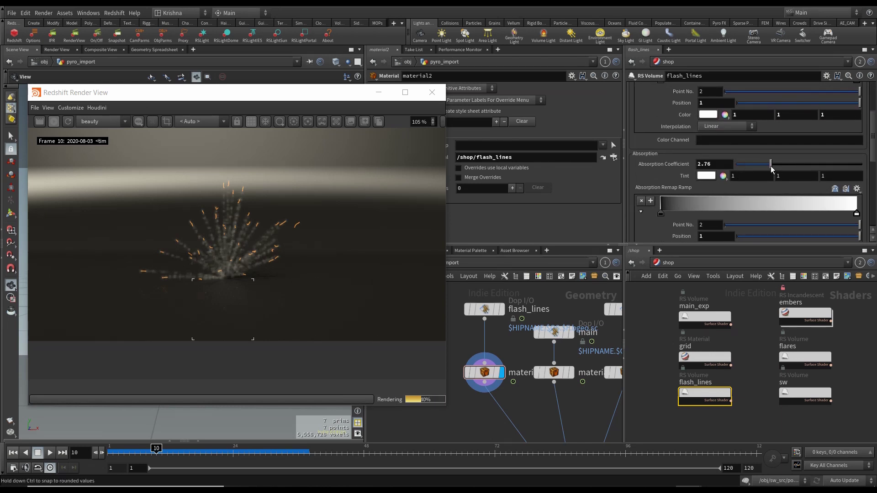
{"action": "left_click", "coordinate": [715, 165]}
{"action": "scroll", "coordinate": [681, 152], "scroll_direction": "up", "scroll_amount": 4}
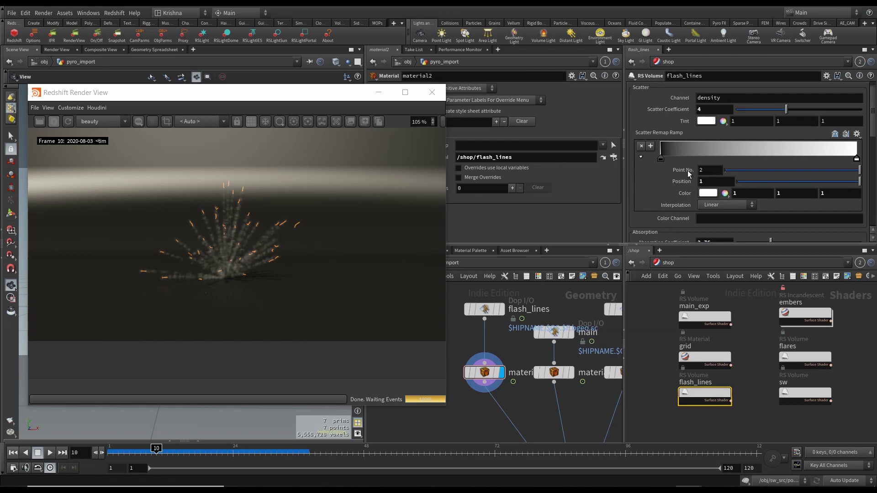
{"action": "scroll", "coordinate": [676, 152], "scroll_direction": "down", "scroll_amount": 3}
{"action": "left_click", "coordinate": [707, 177]}
{"action": "type", "text": "2"}
{"action": "key", "text": "Return"}
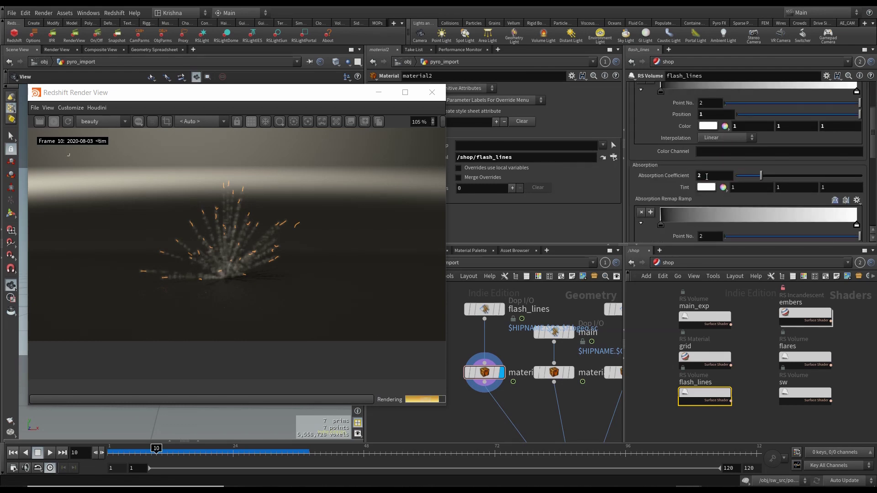
Try shifting the black points of the flash_lines absorption and scatter remap ramps inward, undoing each change.
{"action": "scroll", "coordinate": [676, 189], "scroll_direction": "down", "scroll_amount": 3}
{"action": "left_click_drag", "start_coordinate": [662, 178], "coordinate": [707, 178]}
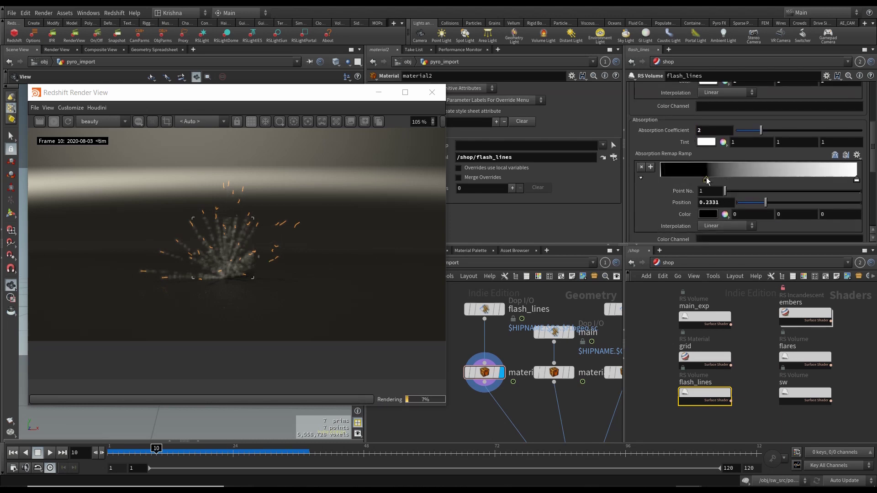
{"action": "key", "text": "ctrl+z"}
{"action": "scroll", "coordinate": [671, 151], "scroll_direction": "up", "scroll_amount": 8}
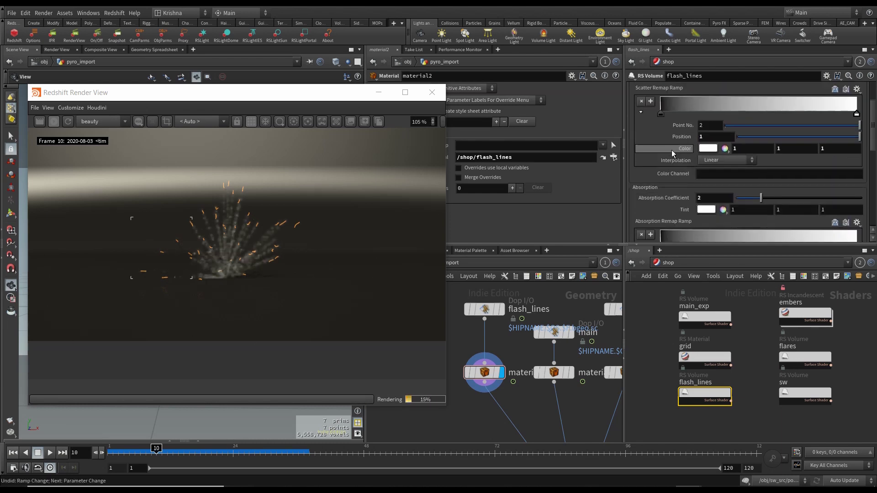
{"action": "left_click_drag", "start_coordinate": [662, 171], "coordinate": [720, 172]}
{"action": "key", "text": "ctrl+z"}
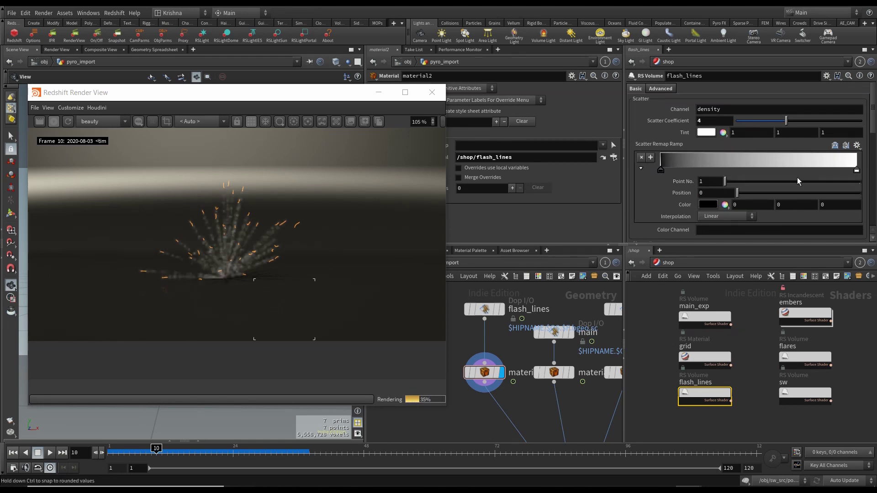
Try a bright point early in the flash_lines scatter remap ramp, undo it and add a dark grey point at about 0.26 instead.
{"action": "left_click_drag", "start_coordinate": [833, 168], "coordinate": [692, 170]}
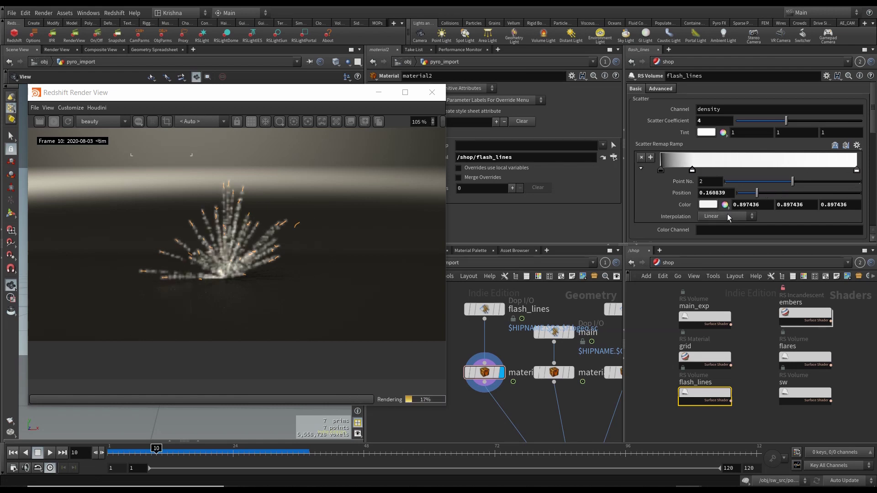
{"action": "key", "text": "ctrl+z"}
{"action": "left_click", "coordinate": [681, 166]}
{"action": "left_click_drag", "start_coordinate": [681, 165], "coordinate": [712, 173]}
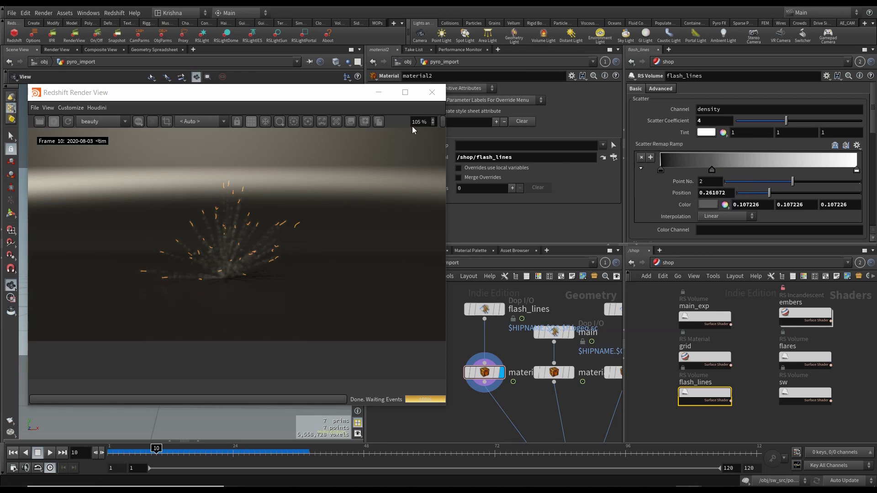
Close the render view, display merge1 in pyro_import at frame 1 and save the scene.
{"action": "left_click", "coordinate": [431, 93]}
{"action": "left_click", "coordinate": [13, 453]}
{"action": "scroll", "coordinate": [503, 411], "scroll_direction": "down", "scroll_amount": 3}
{"action": "scroll", "coordinate": [525, 397], "scroll_direction": "up", "scroll_amount": 4}
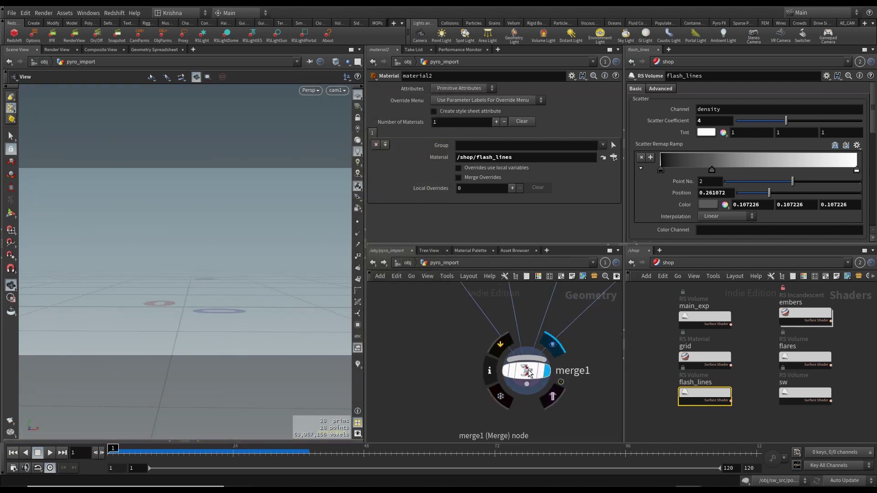
{"action": "left_click", "coordinate": [526, 370]}
{"action": "key", "text": "ctrl+s"}
Go to frame 10 and render the merged explosion in a new Redshift Render View.
{"action": "scroll", "coordinate": [508, 308], "scroll_direction": "down", "scroll_amount": 2}
{"action": "middle_click_drag", "start_coordinate": [588, 330], "coordinate": [563, 397]}
{"action": "scroll", "coordinate": [555, 348], "scroll_direction": "down", "scroll_amount": 1}
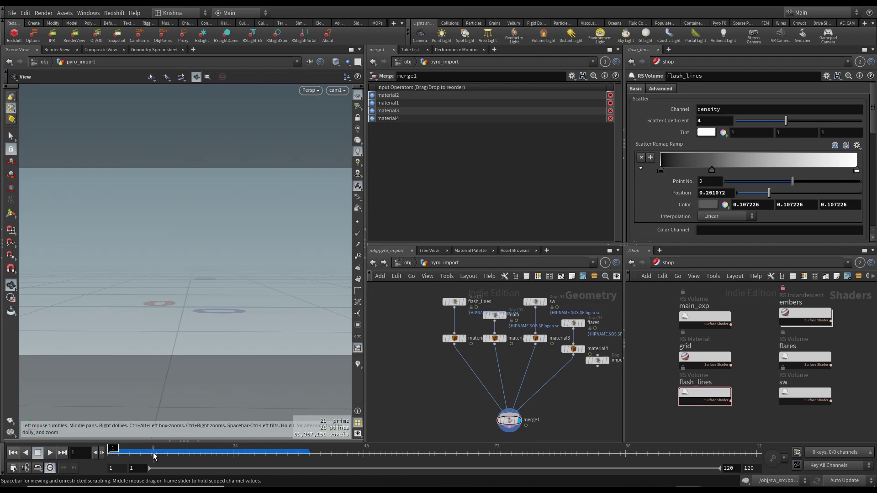
{"action": "left_click", "coordinate": [155, 455]}
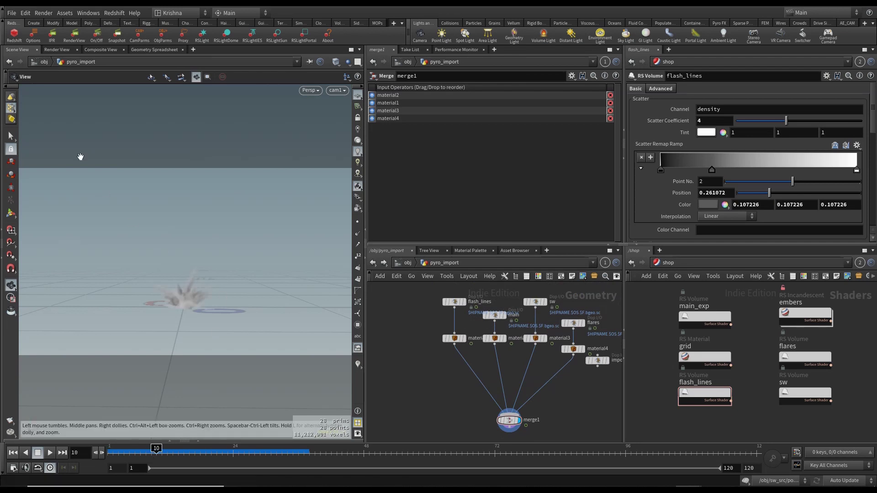
{"action": "left_click", "coordinate": [75, 37]}
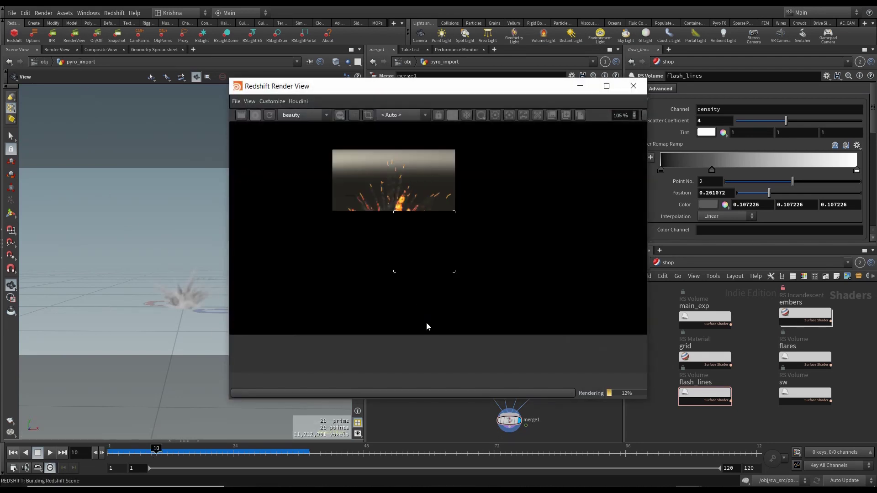
{"action": "left_click", "coordinate": [271, 115]}
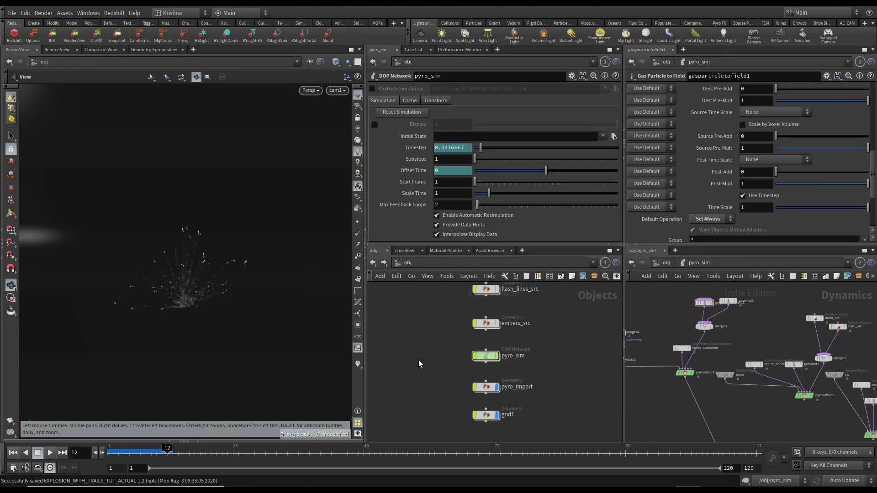
Inspect the simulated flash-line trails up close, replay the pyro simulation and return to frame 1.
{"action": "scroll", "coordinate": [176, 277], "scroll_direction": "up", "scroll_amount": 3}
{"action": "left_click_drag", "start_coordinate": [182, 277], "coordinate": [234, 228]}
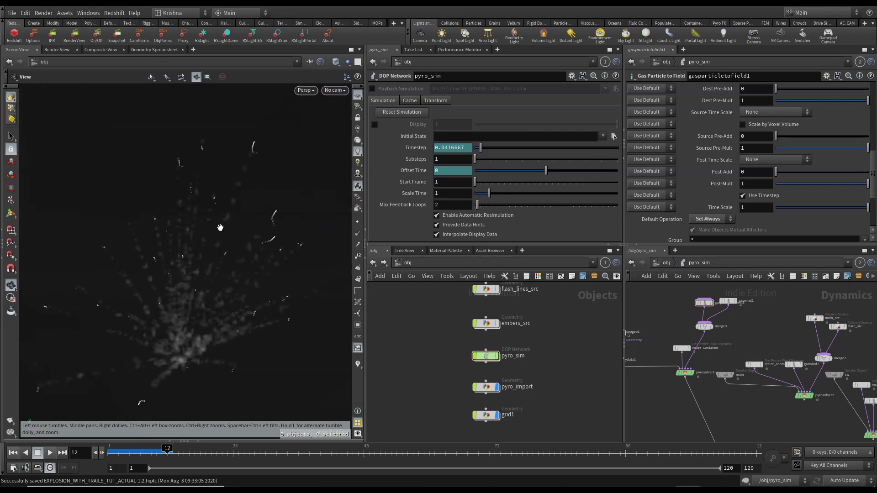
{"action": "left_click_drag", "start_coordinate": [158, 259], "coordinate": [151, 307]}
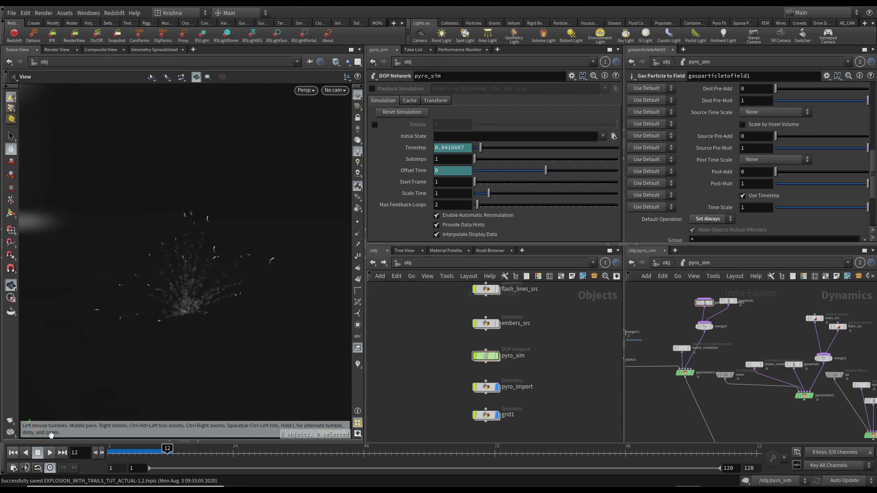
{"action": "left_click", "coordinate": [13, 453]}
{"action": "left_click", "coordinate": [50, 453]}
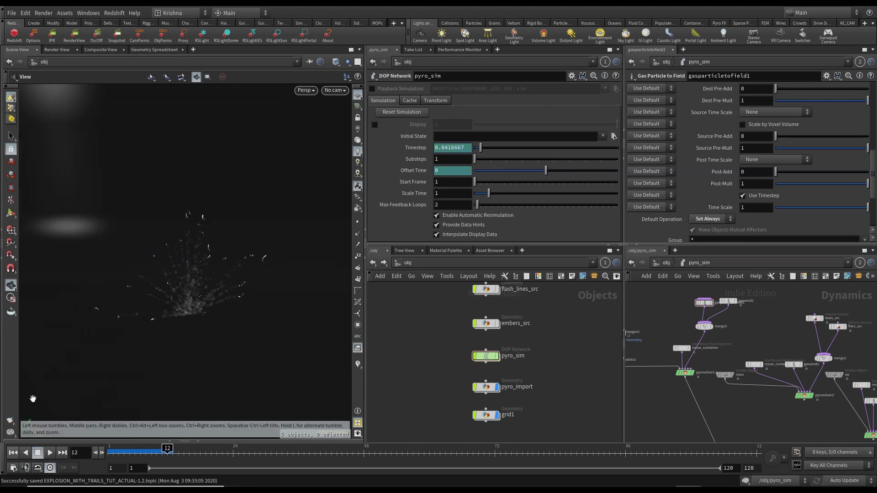
{"action": "left_click", "coordinate": [13, 453]}
In the popnet of flash_lines_src, set the Inherit Velocity of source_first_input to 1.
{"action": "middle_click_drag", "start_coordinate": [492, 297], "coordinate": [497, 341]}
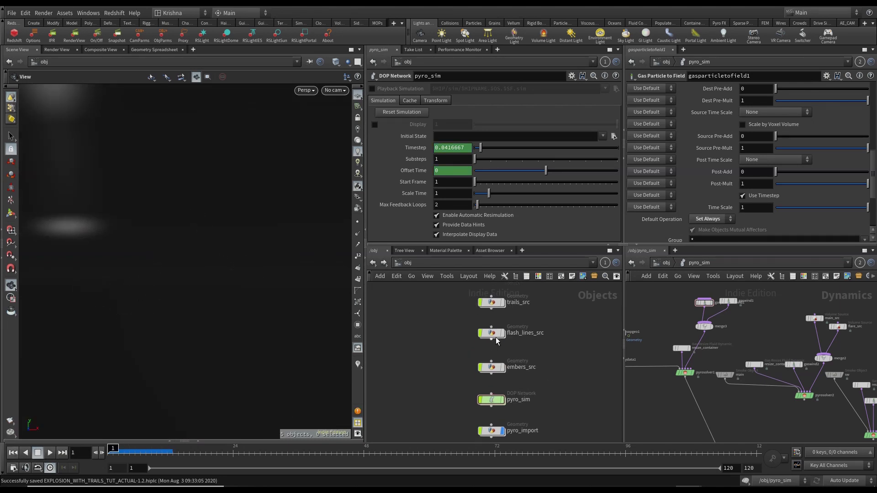
{"action": "double_click", "coordinate": [493, 337]}
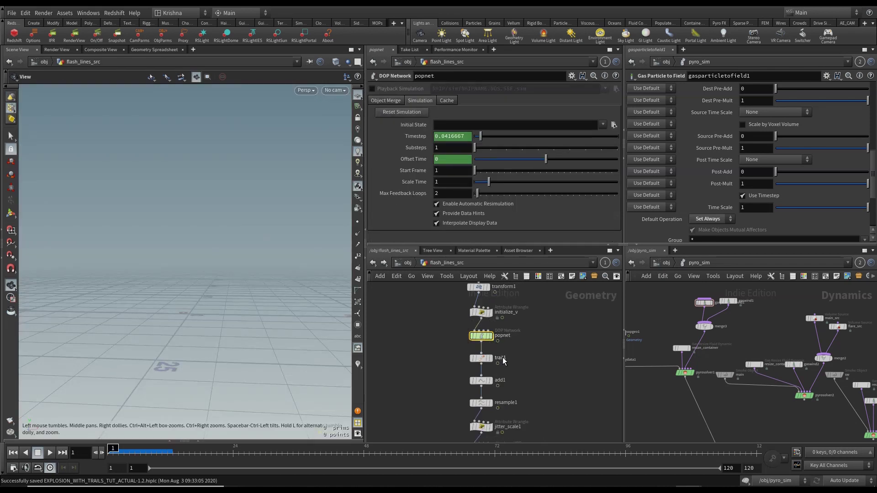
{"action": "double_click", "coordinate": [478, 338]}
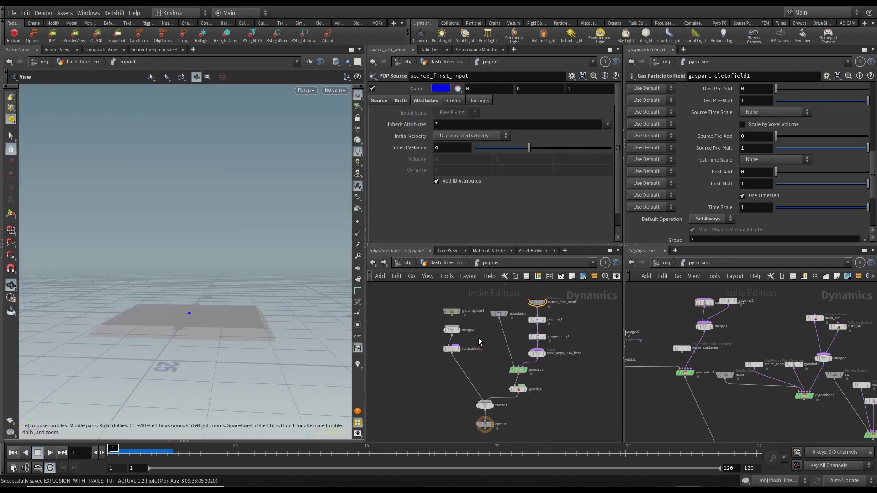
{"action": "double_click", "coordinate": [441, 150]}
{"action": "type", "text": "1"}
{"action": "key", "text": "Return"}
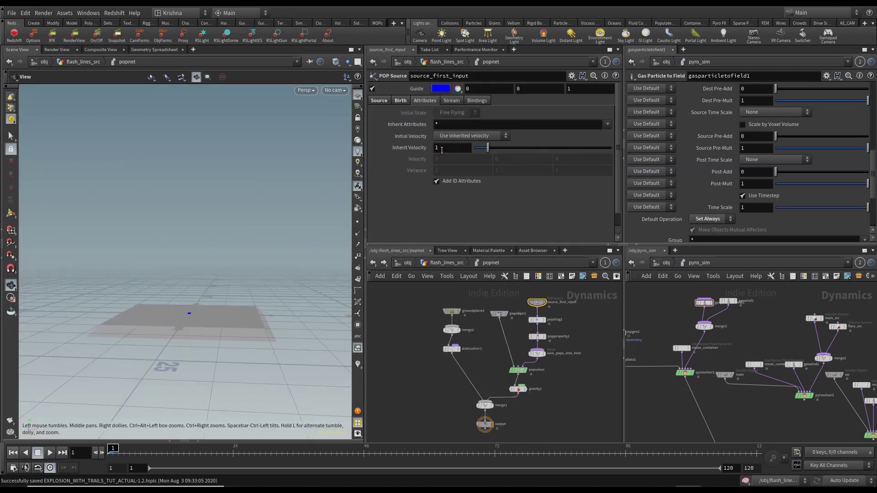
Play the flash-line particles from frame 1 with points displayed, and replay them through cam1.
{"action": "left_click", "coordinate": [50, 452]}
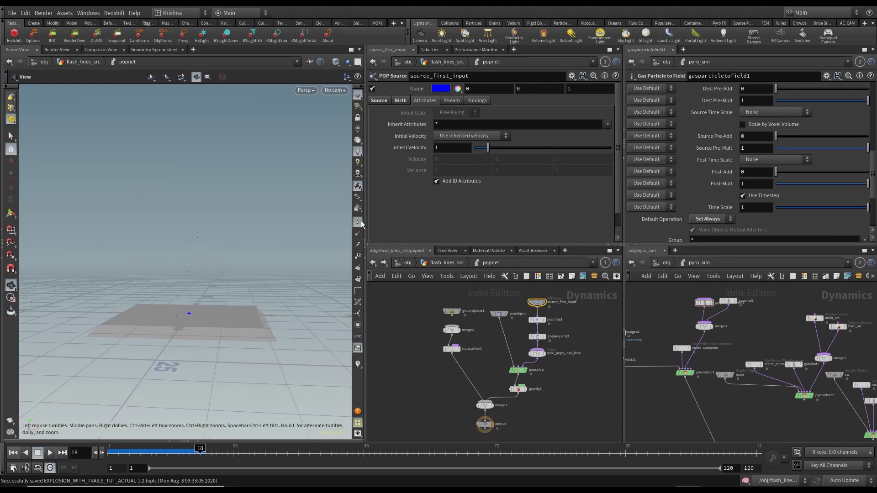
{"action": "left_click", "coordinate": [14, 452]}
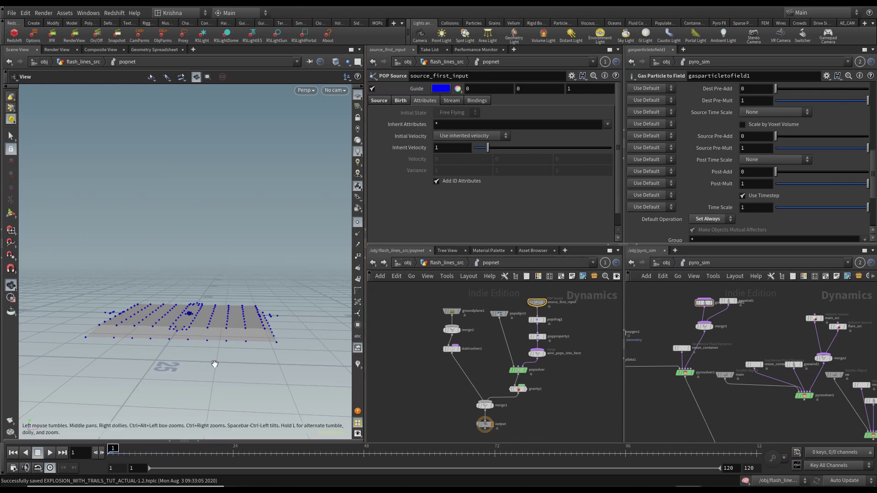
{"action": "left_click", "coordinate": [50, 452]}
{"action": "left_click", "coordinate": [38, 453]}
{"action": "left_click", "coordinate": [340, 90]}
{"action": "left_click", "coordinate": [349, 130]}
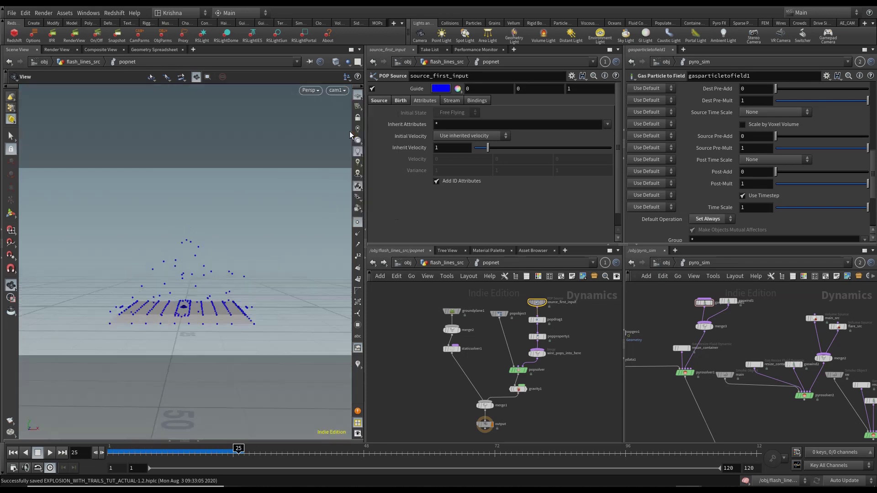
{"action": "left_click", "coordinate": [13, 452]}
{"action": "left_click", "coordinate": [50, 452]}
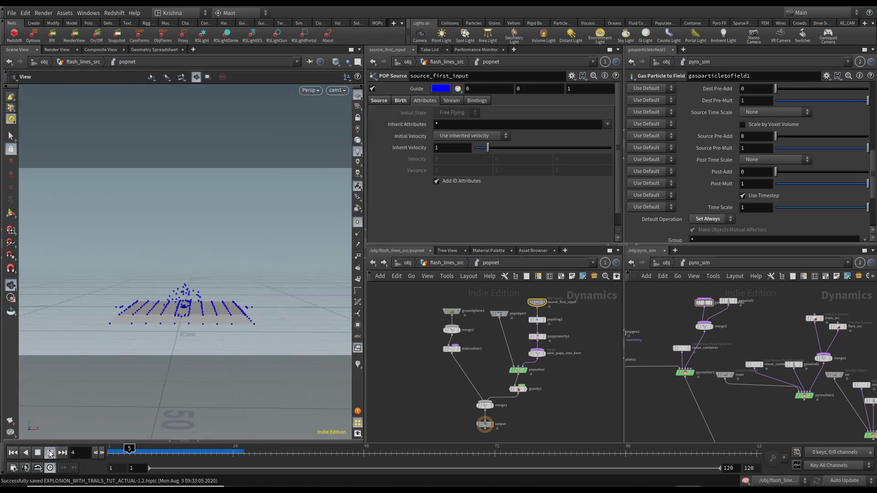
{"action": "left_click", "coordinate": [38, 453]}
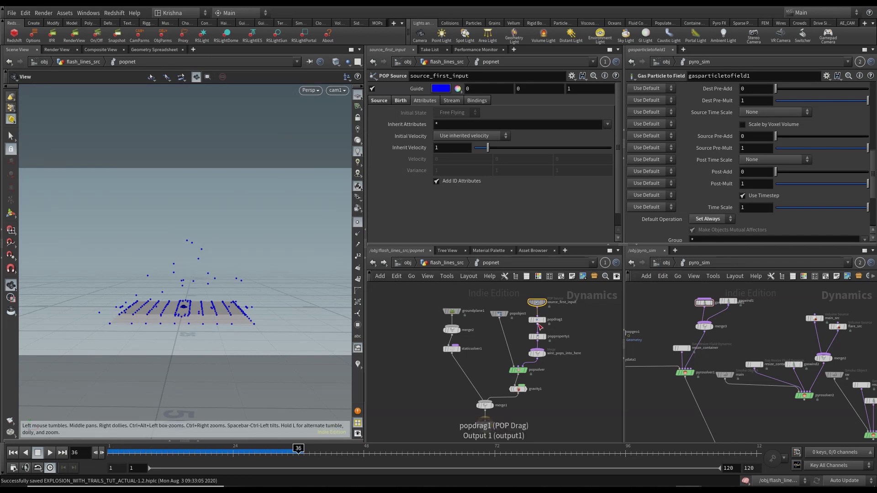
Set the Air Resistance of popdrag1 to 0.2.
{"action": "scroll", "coordinate": [541, 316], "scroll_direction": "up", "scroll_amount": 4}
{"action": "left_click", "coordinate": [538, 315]}
{"action": "left_click", "coordinate": [460, 135]}
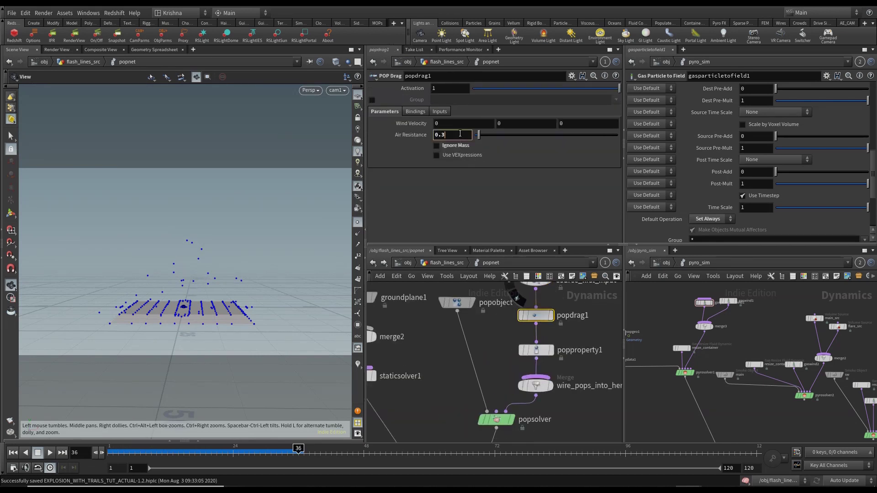
{"action": "type", "text": "2"}
{"action": "key", "text": "Return"}
Replay the particle motion with the changed drag, return to frame 1 and save the scene.
{"action": "left_click", "coordinate": [12, 452]}
{"action": "left_click", "coordinate": [50, 452]}
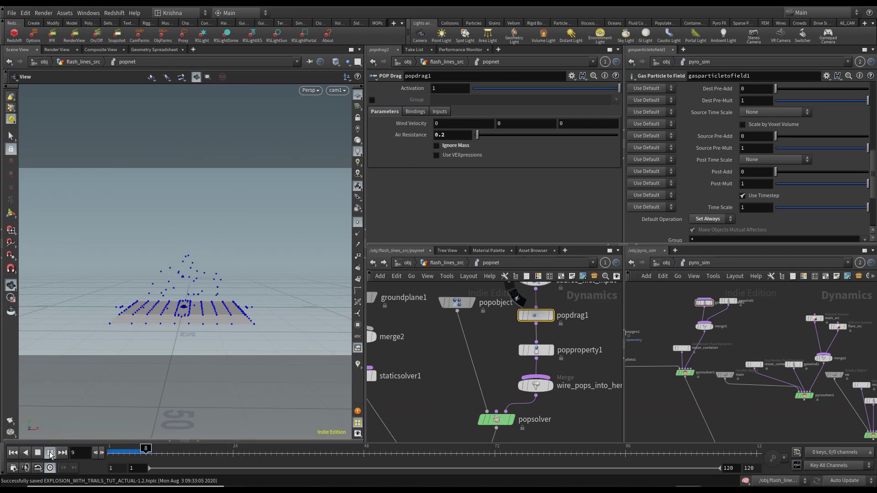
{"action": "left_click", "coordinate": [13, 452]}
{"action": "key", "text": "ctrl+s"}
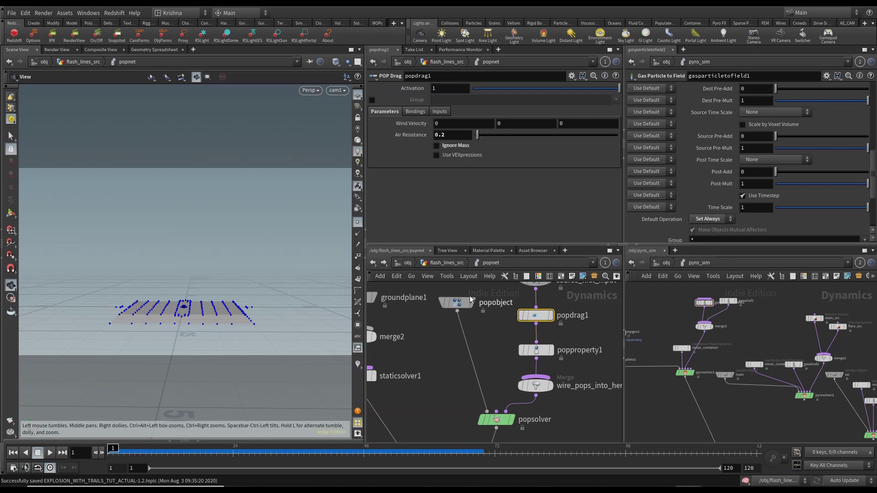
In pyro_sim, set gasparticletofield1's Dest Pre-Add, Dest Pre-Mult, Source Pre-Add, Source Pre-Mult, Post-Add and Post-Mult to 0.1.
{"action": "left_click", "coordinate": [437, 264]}
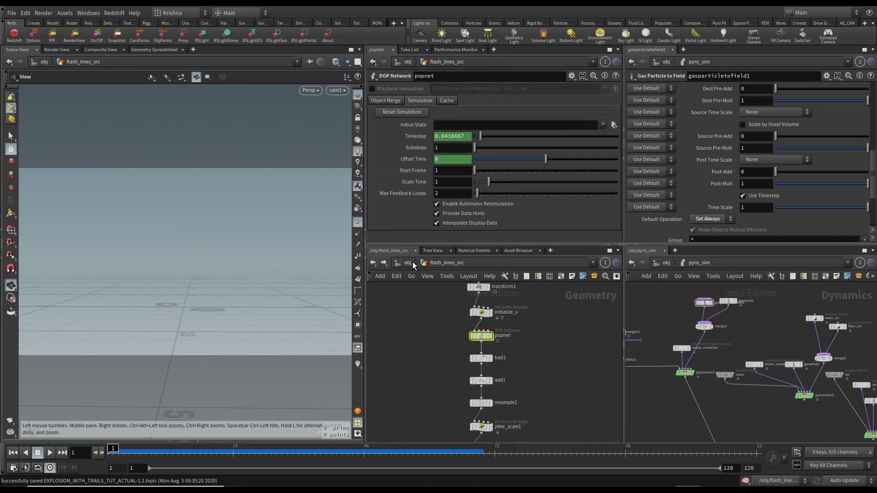
{"action": "left_click", "coordinate": [413, 261]}
{"action": "left_click", "coordinate": [727, 300]}
{"action": "middle_click_drag", "start_coordinate": [685, 289], "coordinate": [685, 301]}
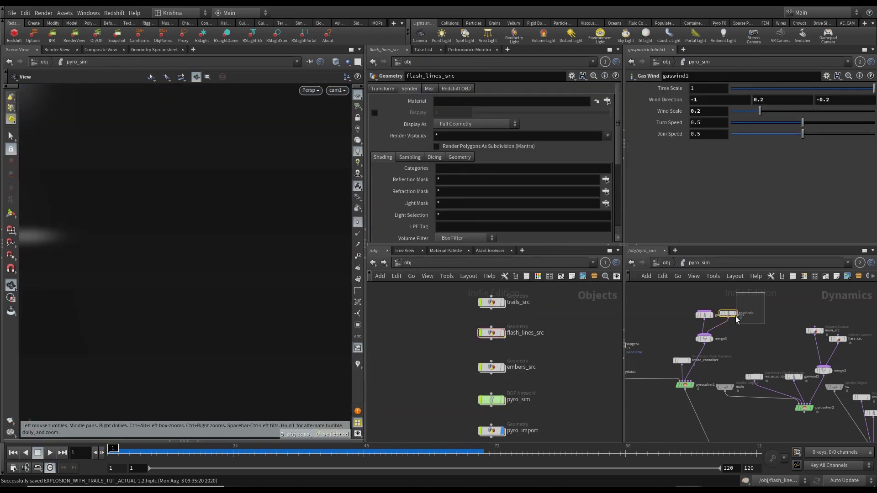
{"action": "left_click", "coordinate": [703, 315]}
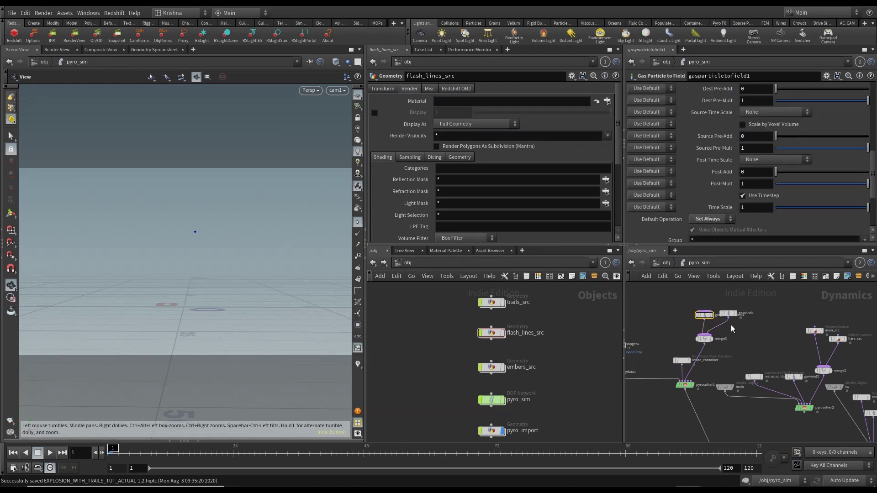
{"action": "scroll", "coordinate": [749, 166], "scroll_direction": "up", "scroll_amount": 3}
{"action": "left_click", "coordinate": [745, 137]}
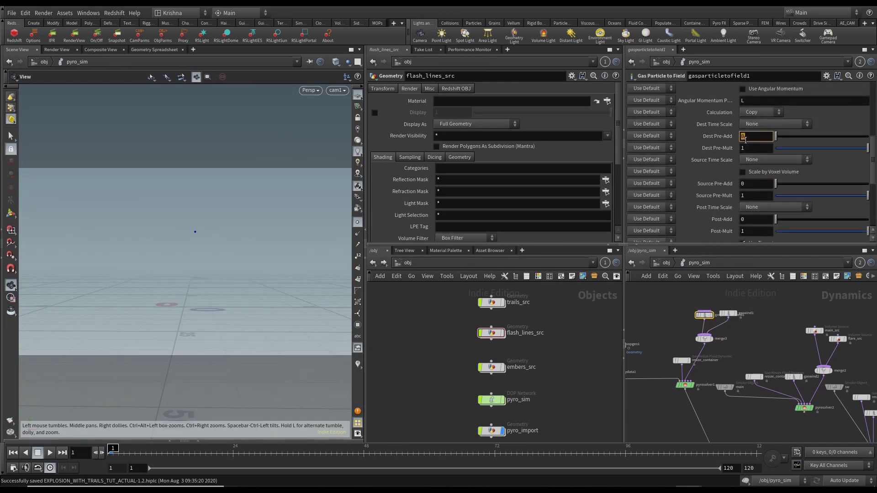
{"action": "type", "text": "0.1"}
{"action": "key", "text": "Tab"}
{"action": "key", "text": "Tab"}
{"action": "type", "text": "0.1"}
{"action": "key", "text": "Tab"}
{"action": "type", "text": "0.1"}
{"action": "key", "text": "Tab"}
{"action": "type", "text": "0.1"}
{"action": "key", "text": "Tab"}
{"action": "key", "text": "Tab"}
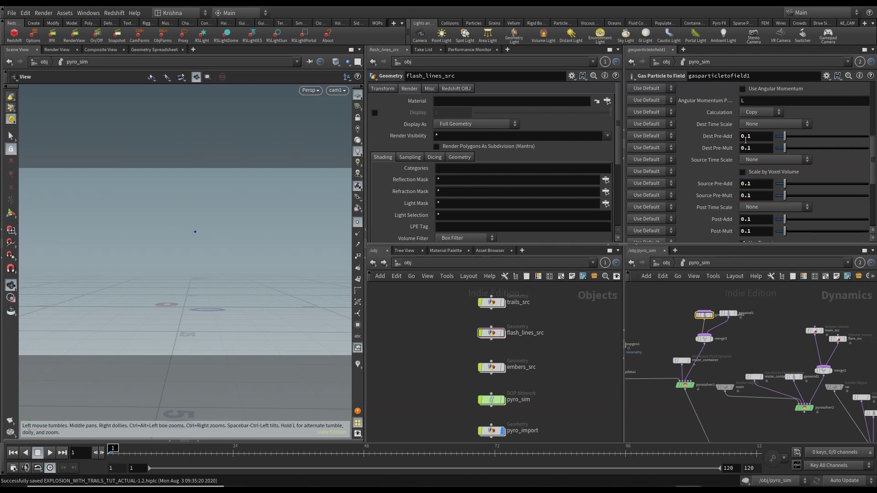
{"action": "scroll", "coordinate": [715, 159], "scroll_direction": "down", "scroll_amount": 2}
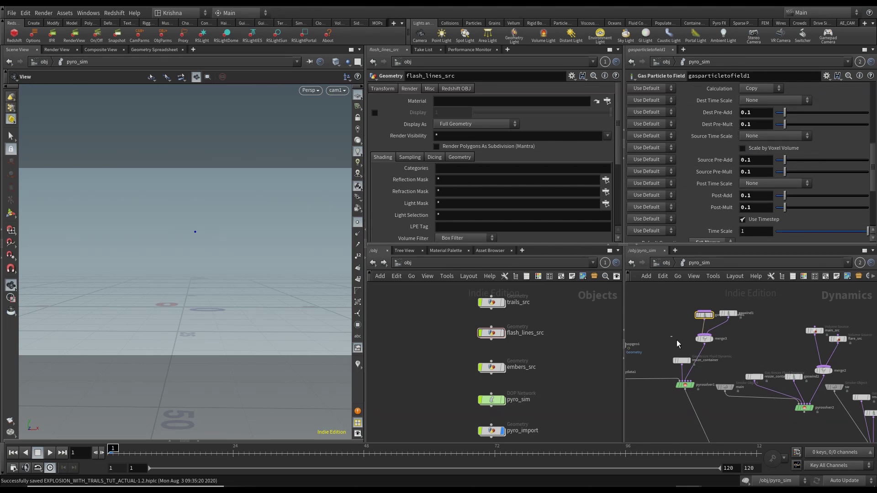
Save the scene, select merge1 in pyro_sim and play the flash-line simulation to about frame 15.
{"action": "left_click", "coordinate": [682, 361]}
{"action": "key", "text": "ctrl+s"}
{"action": "scroll", "coordinate": [743, 338], "scroll_direction": "down", "scroll_amount": 2}
{"action": "middle_click_drag", "start_coordinate": [756, 397], "coordinate": [744, 343]}
{"action": "left_click", "coordinate": [721, 391]}
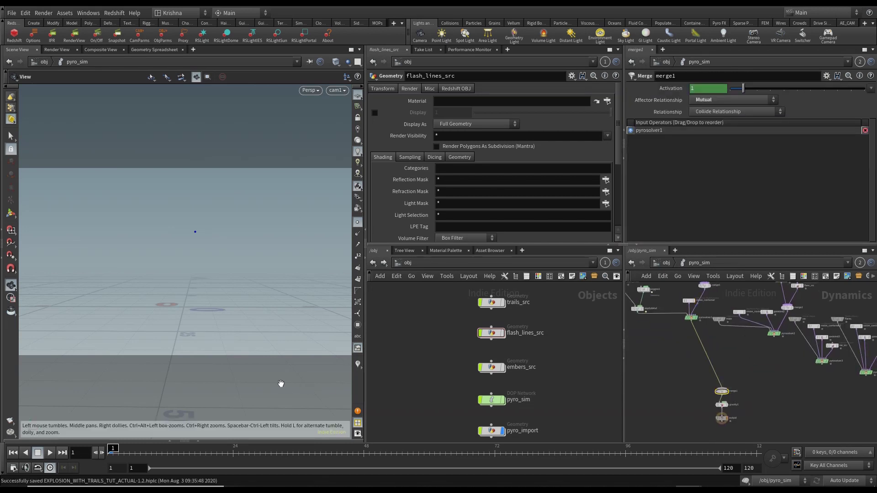
{"action": "left_click", "coordinate": [49, 452]}
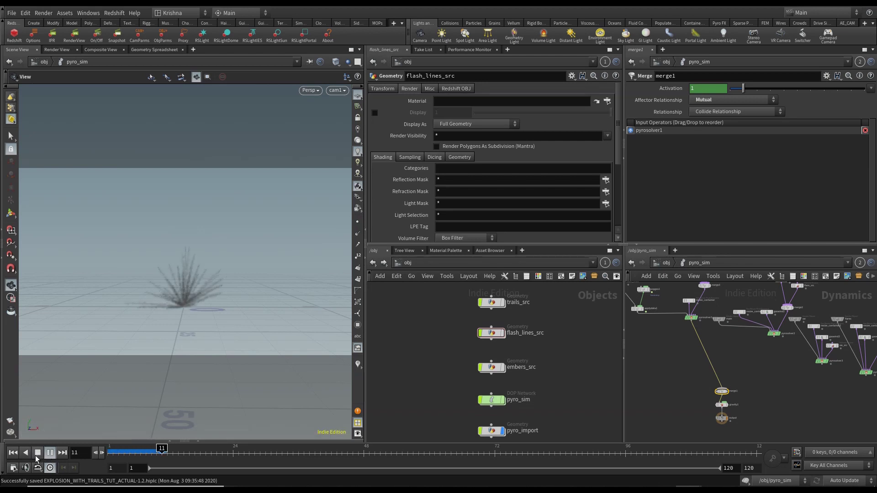
{"action": "left_click", "coordinate": [37, 457]}
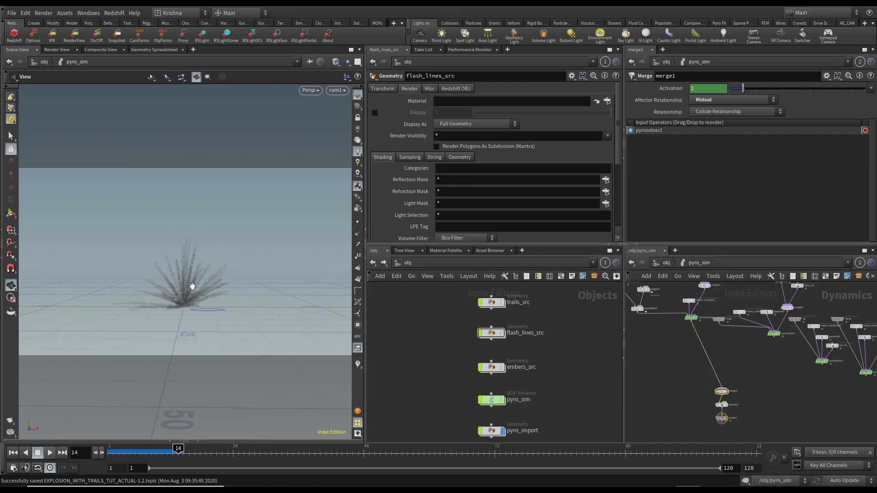
Examine the shape of the flash-line smoke trails up close, and restore the cam1 view.
{"action": "scroll", "coordinate": [184, 281], "scroll_direction": "up", "scroll_amount": 8}
{"action": "scroll", "coordinate": [194, 290], "scroll_direction": "down", "scroll_amount": 4}
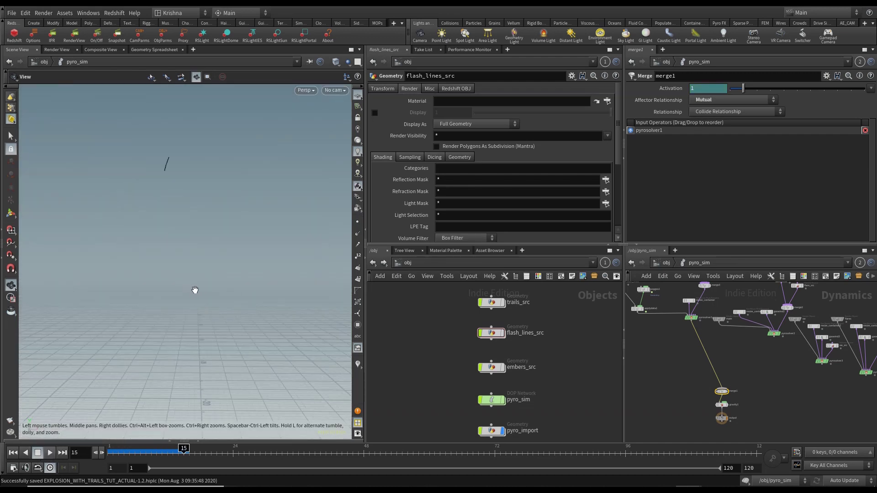
{"action": "scroll", "coordinate": [196, 295], "scroll_direction": "down", "scroll_amount": 6}
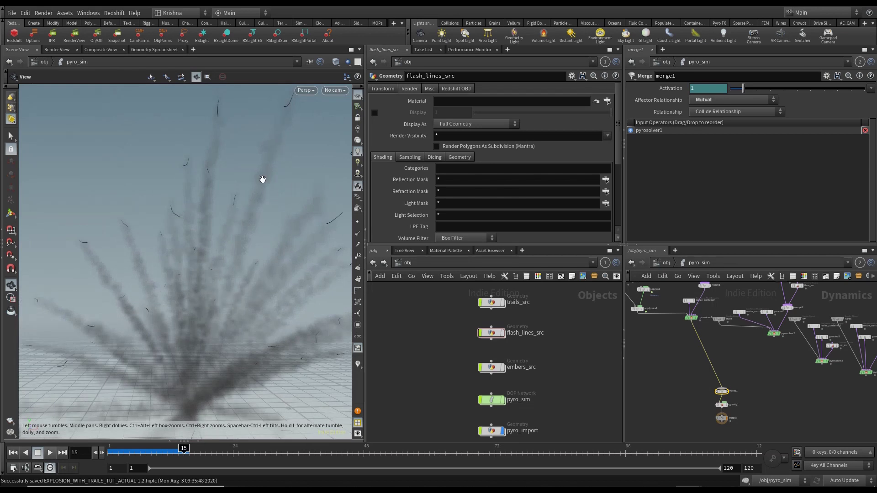
{"action": "left_click_drag", "start_coordinate": [263, 179], "coordinate": [224, 251]}
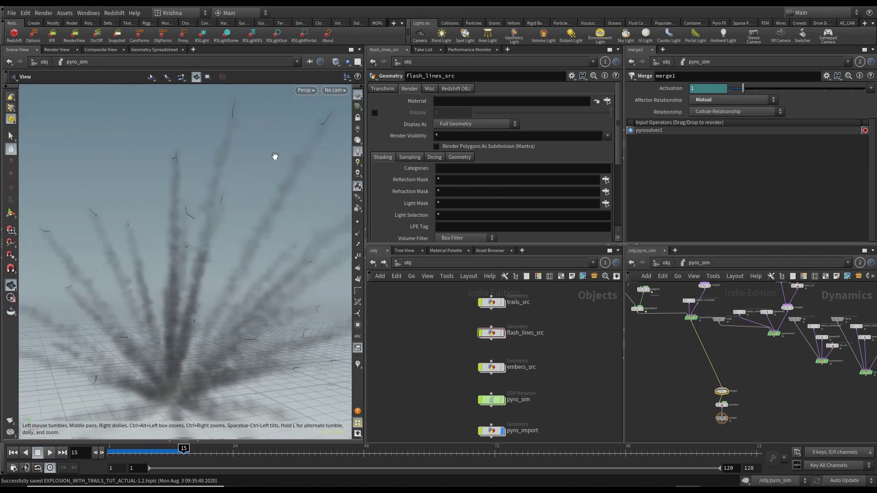
{"action": "left_click", "coordinate": [335, 90]}
{"action": "left_click", "coordinate": [342, 133]}
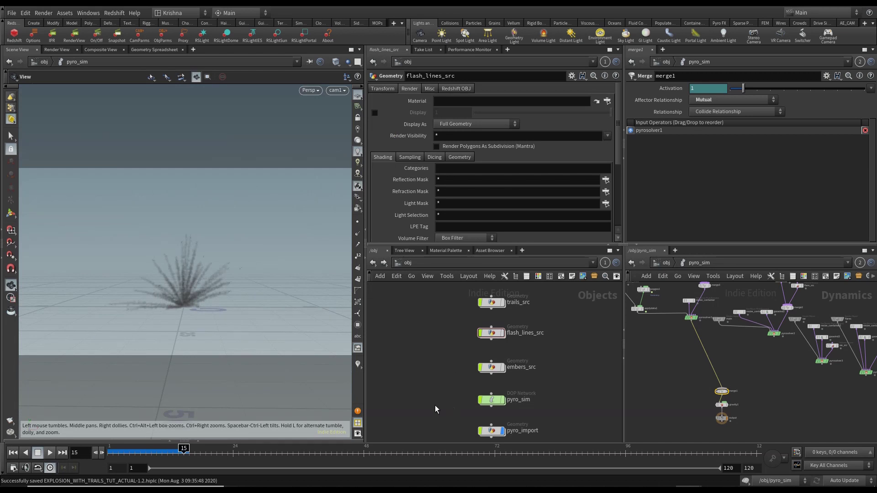
Return to frame 1, save the scene and open the pyro_import network.
{"action": "left_click", "coordinate": [13, 452]}
{"action": "key", "text": "ctrl+s"}
{"action": "scroll", "coordinate": [516, 361], "scroll_direction": "down", "scroll_amount": 2}
{"action": "left_click", "coordinate": [491, 369]}
{"action": "double_click", "coordinate": [492, 369]}
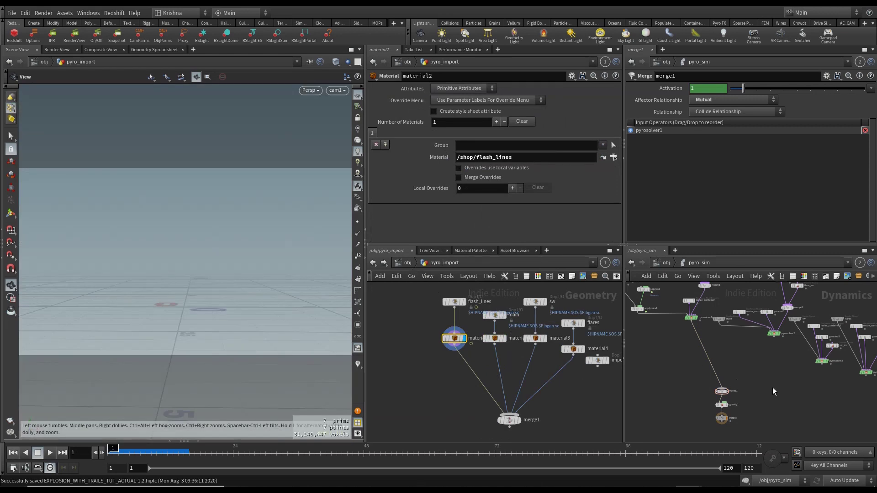
Connect pyrosolver2, pyrosolver3 and pyrosolver4 to merge1 in pyro_sim.
{"action": "left_click", "coordinate": [773, 337]}
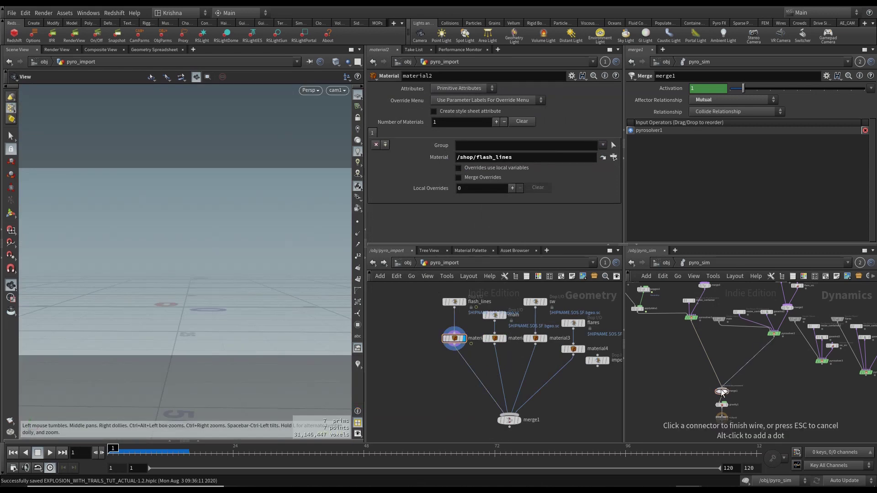
{"action": "left_click", "coordinate": [816, 434]}
{"action": "left_click", "coordinate": [821, 365]}
{"action": "left_click", "coordinate": [726, 390]}
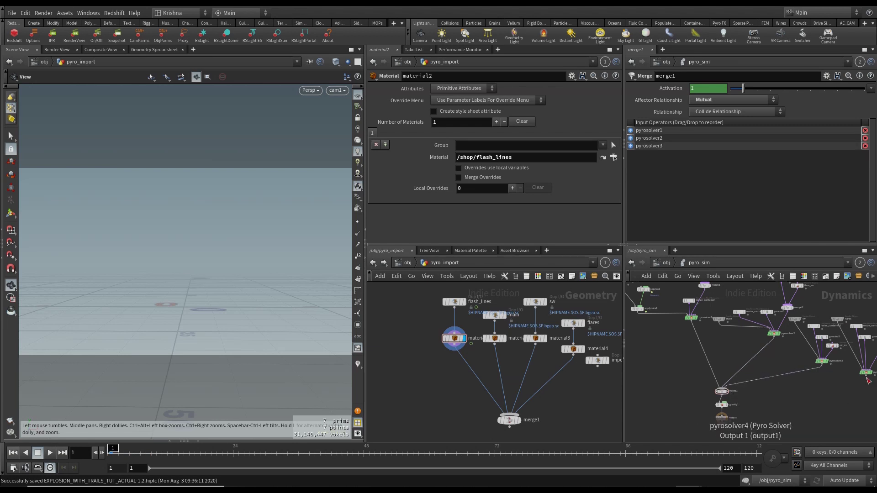
{"action": "left_click", "coordinate": [723, 390]}
Display merge1 in pyro_import and simulate the full explosion to frame 25 at object level.
{"action": "left_click_drag", "start_coordinate": [429, 430], "coordinate": [561, 407]}
{"action": "left_click", "coordinate": [50, 452]}
{"action": "key", "text": "u"}
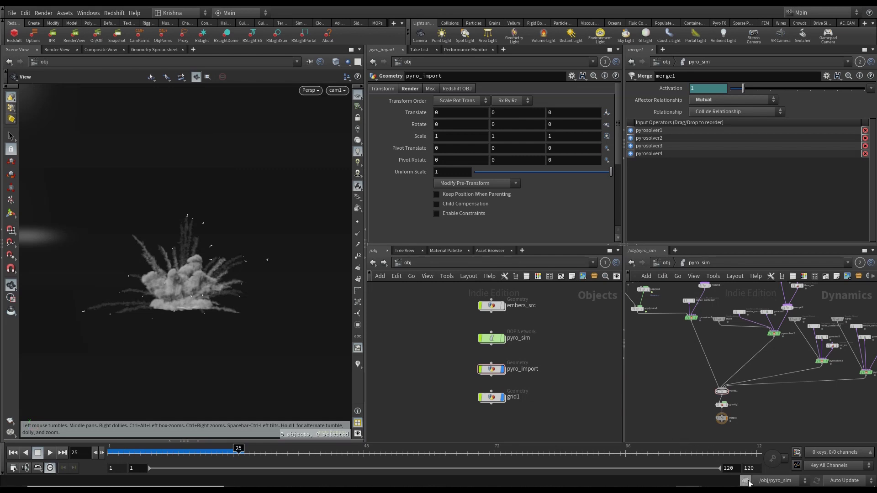
Disable the dynamics simulation, replay the cached explosion, scrub to frame 15 and go back to frame 1.
{"action": "left_click", "coordinate": [13, 453]}
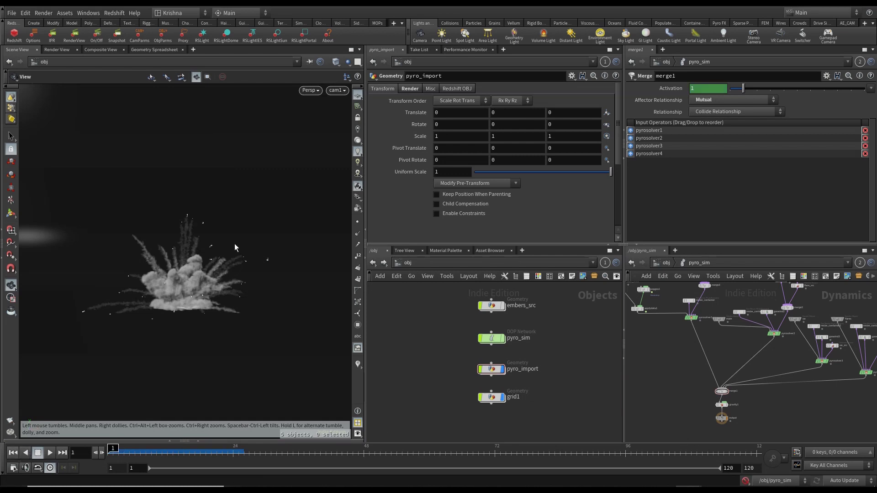
{"action": "left_click", "coordinate": [50, 453]}
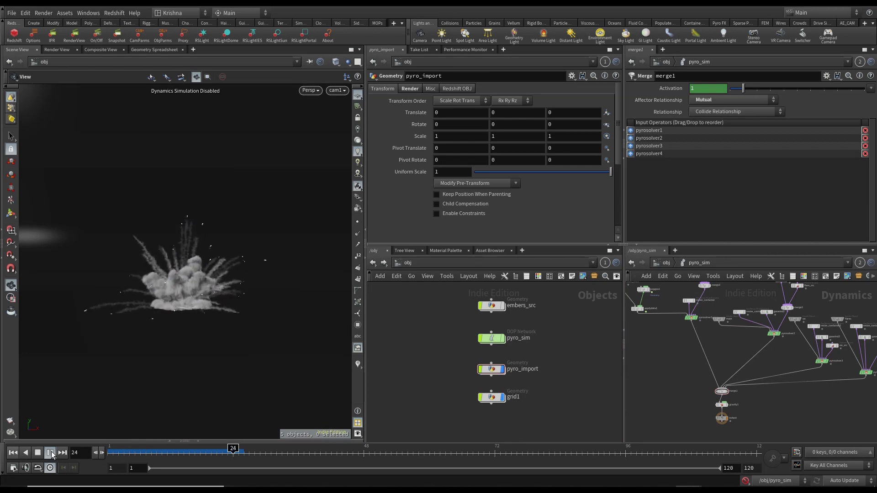
{"action": "left_click", "coordinate": [38, 453]}
{"action": "left_click", "coordinate": [13, 452]}
{"action": "left_click_drag", "start_coordinate": [216, 448], "coordinate": [183, 450]}
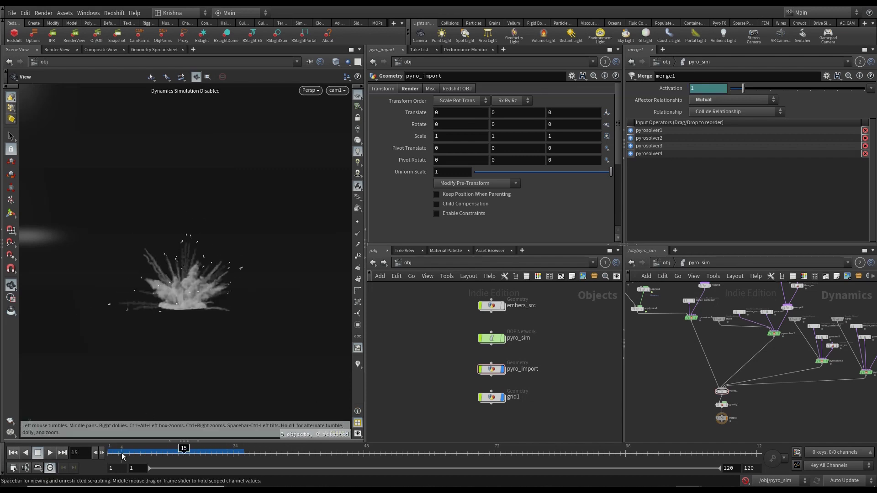
{"action": "left_click", "coordinate": [11, 453]}
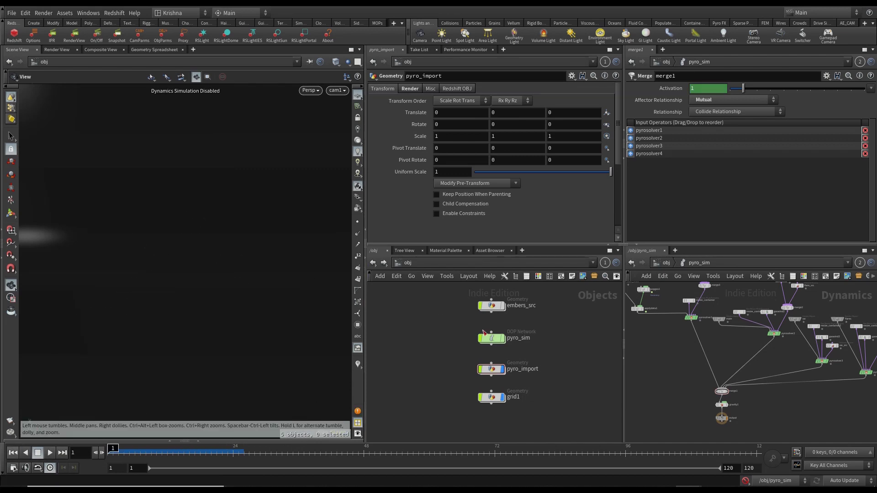
Switch the network view showing pyro_sim to the shop context.
{"action": "left_click", "coordinate": [664, 263]}
{"action": "left_click", "coordinate": [661, 264]}
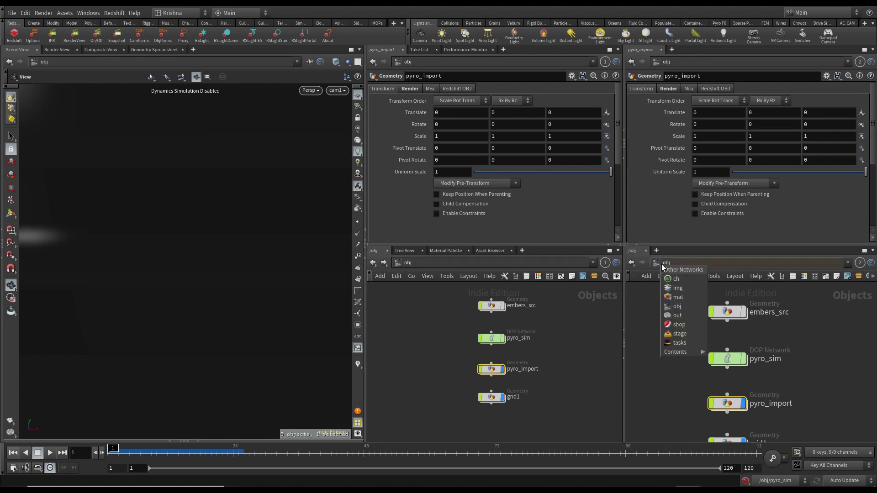
{"action": "left_click", "coordinate": [670, 325]}
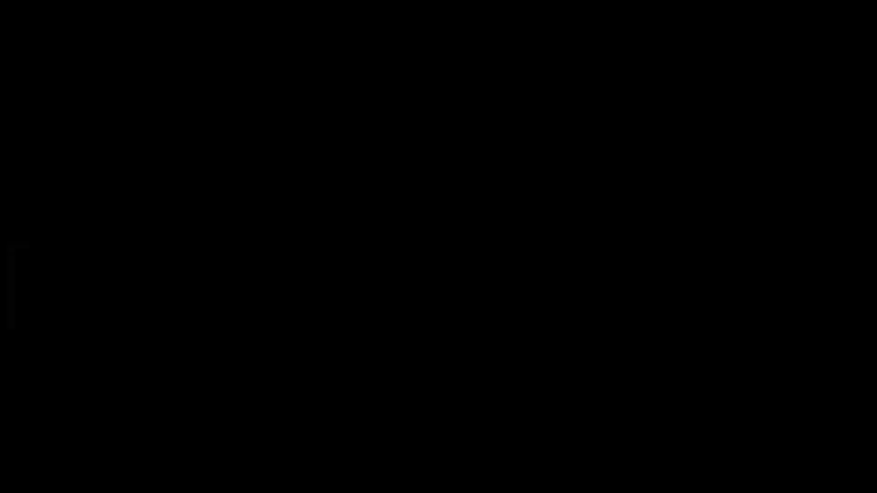